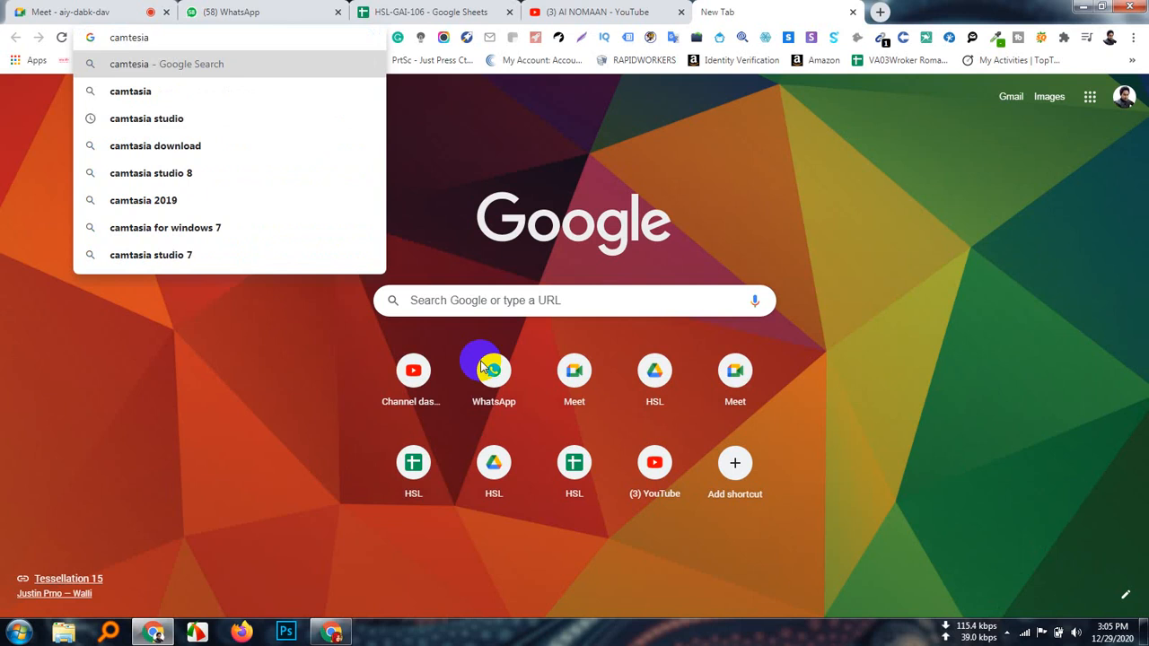
Step: Search Google for "camtesia 9" and highlight the publisher name TechSmith in the Camtasia software description
key(Return)
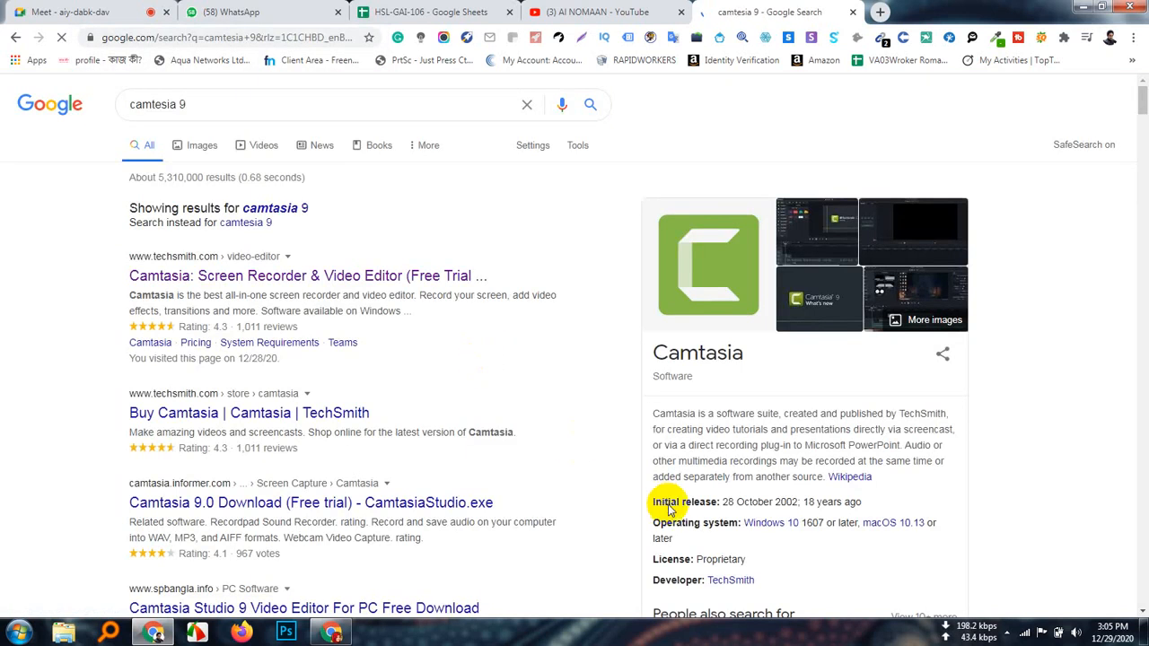
scroll(687, 492, down, 4)
scroll(687, 492, up, 4)
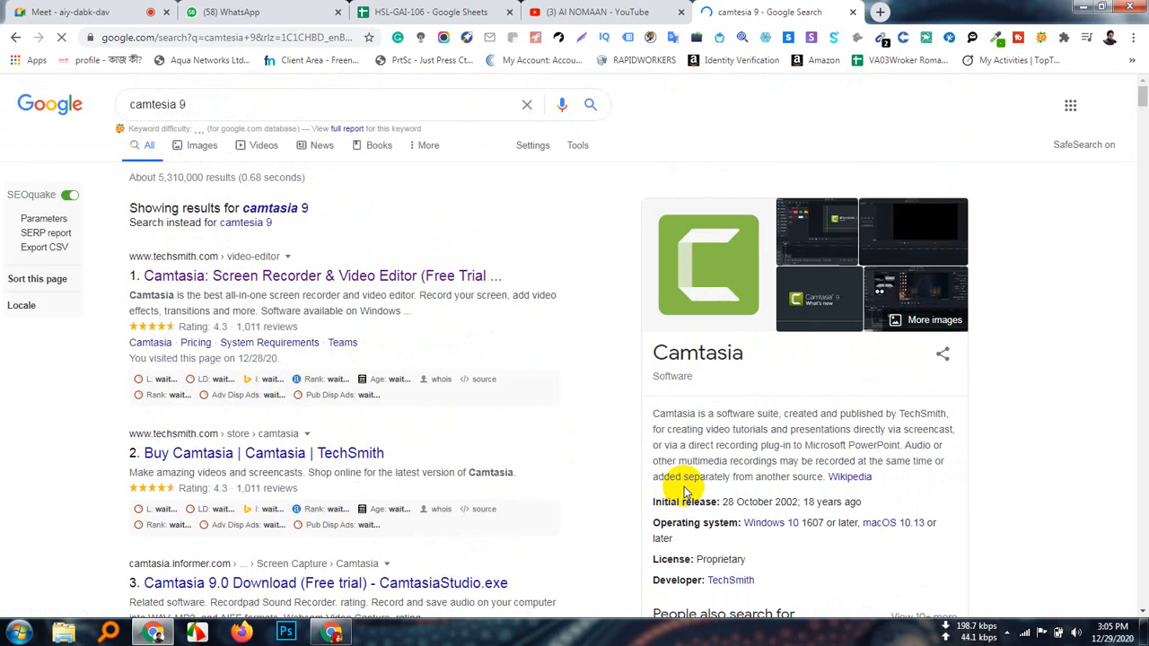
scroll(698, 446, down, 2)
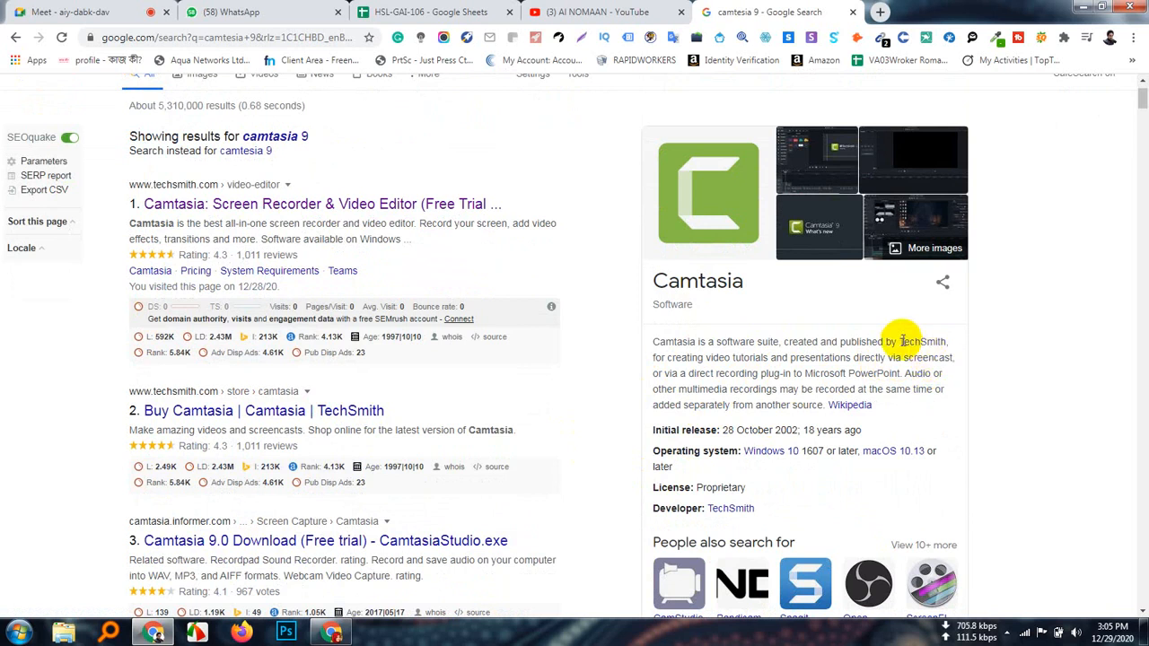
drag(900, 341, 947, 342)
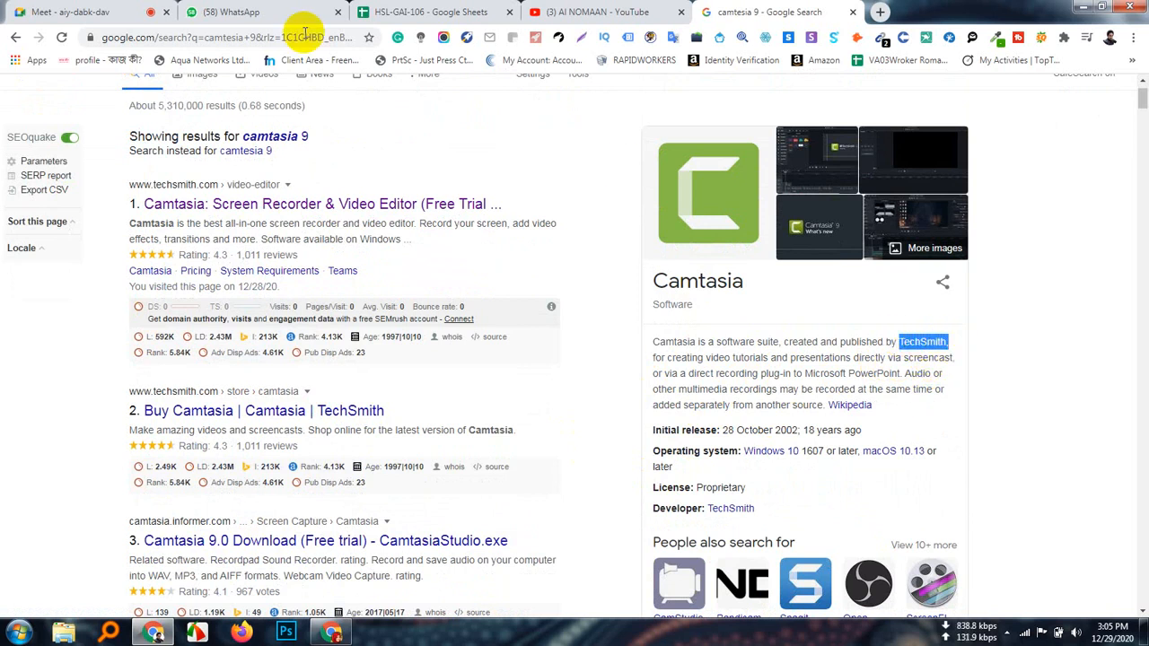
Step: Present the entire screen in the Google Meet call and hide the screen-sharing notice
click(72, 12)
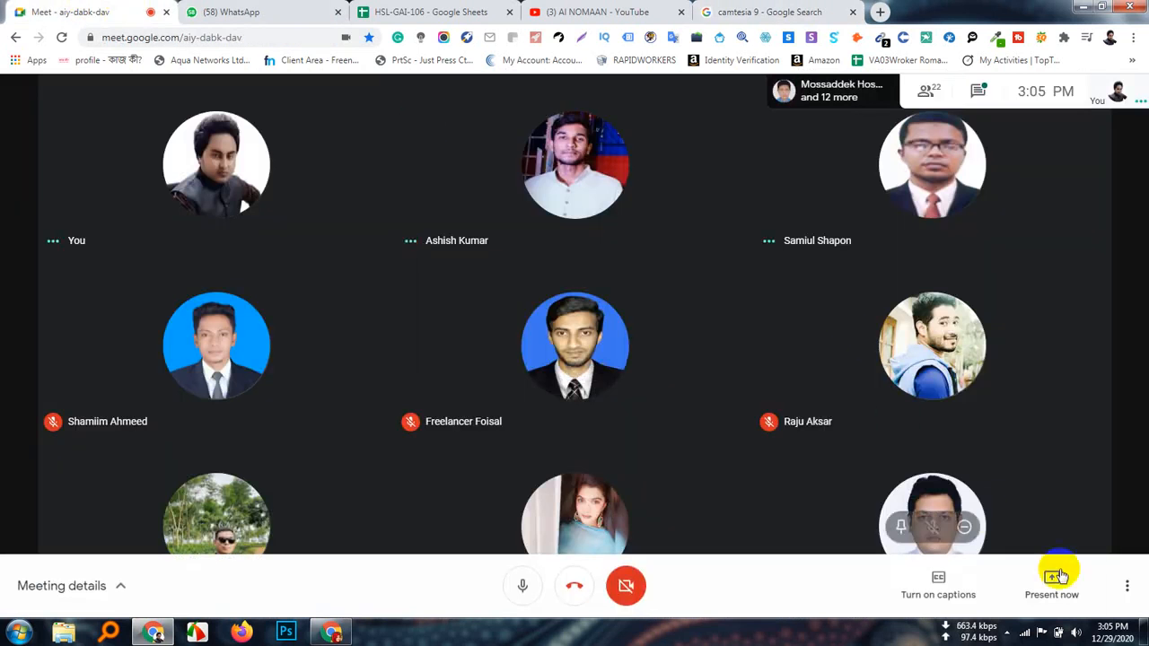
click(1048, 580)
click(1034, 461)
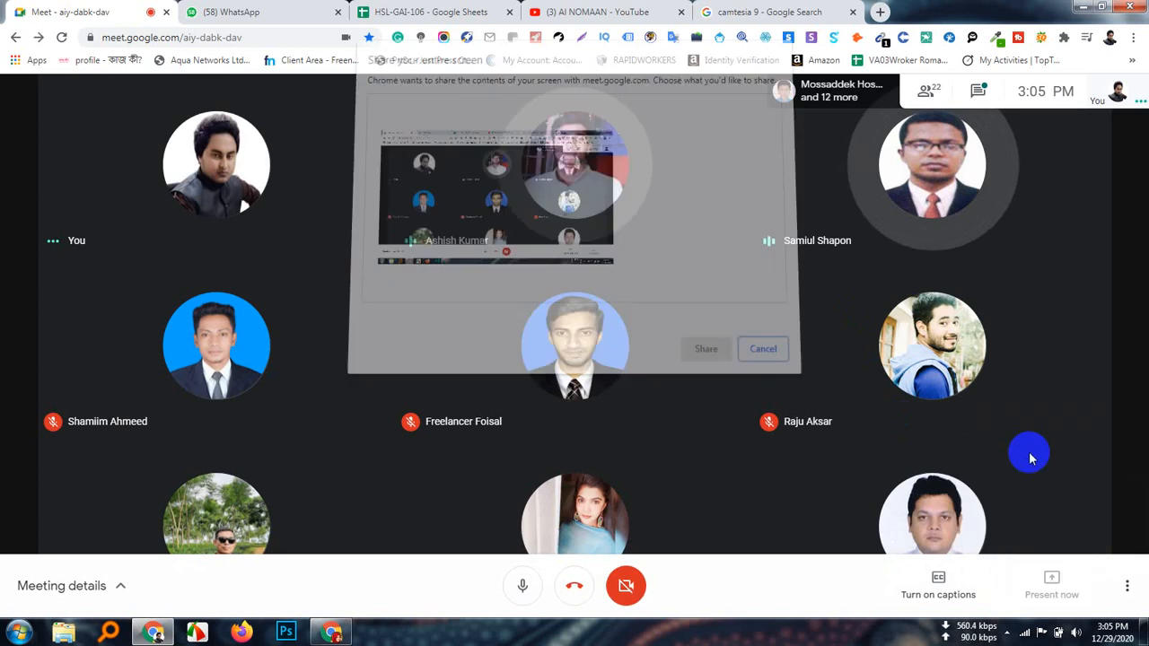
click(589, 205)
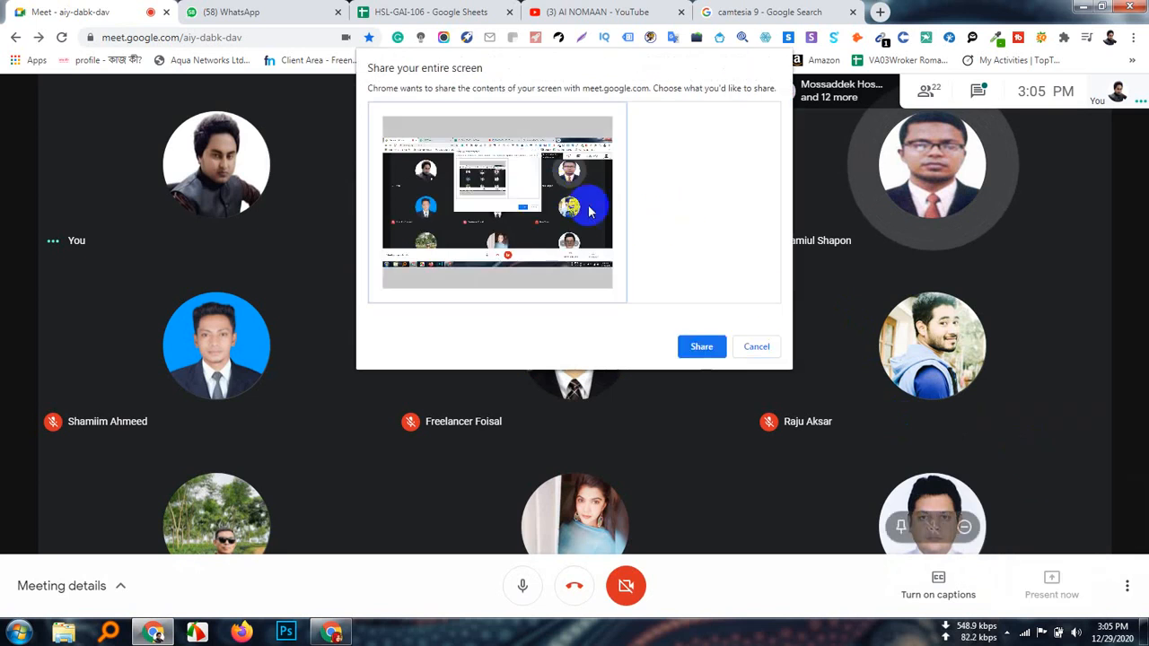
click(700, 348)
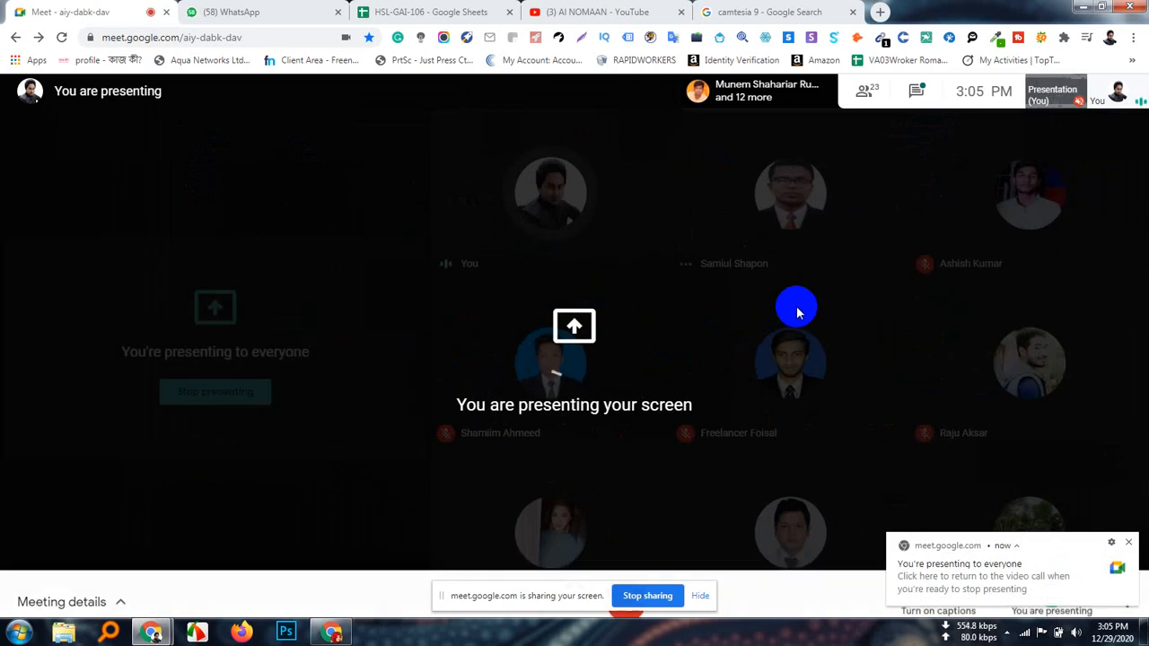
click(702, 592)
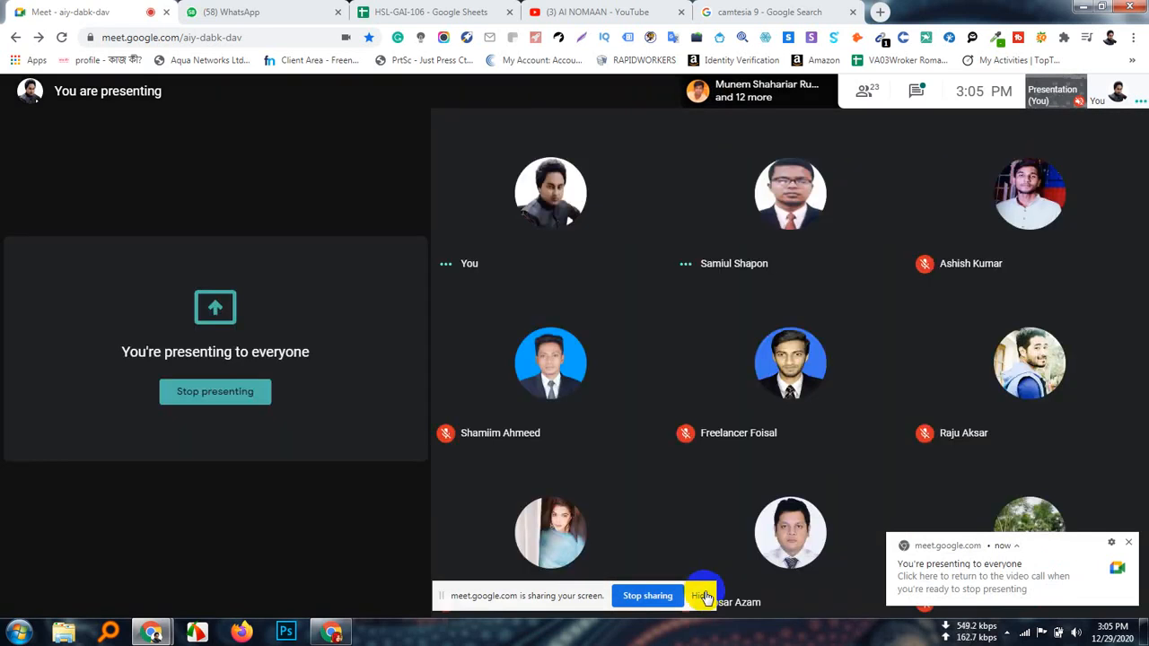
click(702, 595)
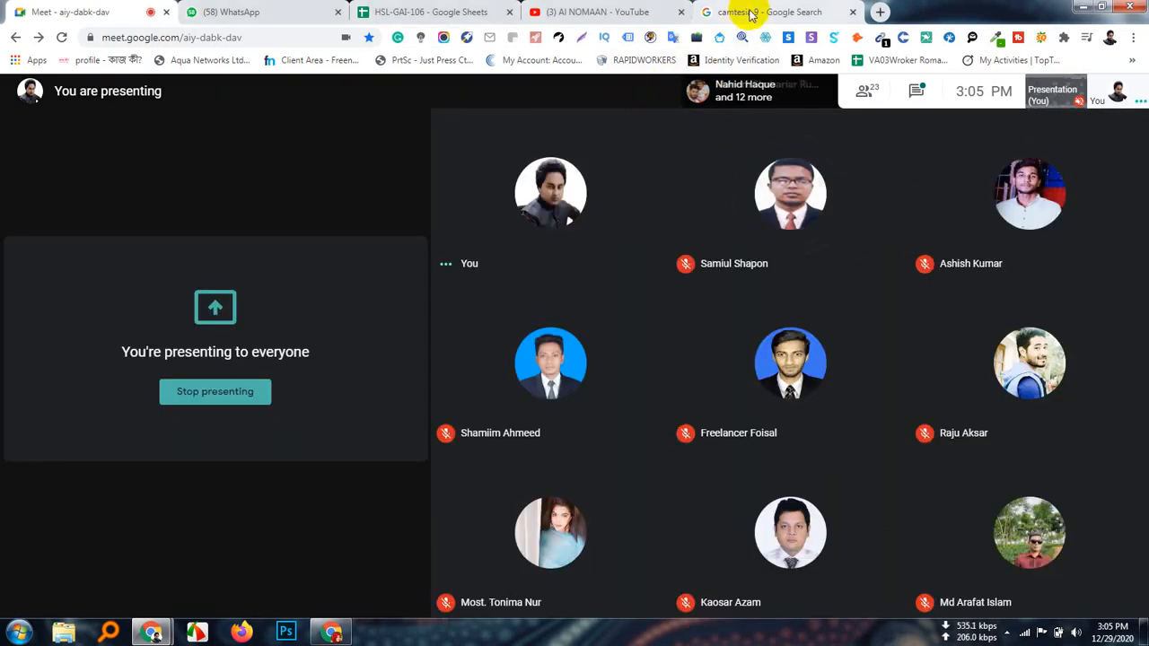
Step: Return to the Camtasia search results, dismiss the presenting notification, and open TechSmith's Camtasia Screen Recorder & Video Editor result
click(749, 14)
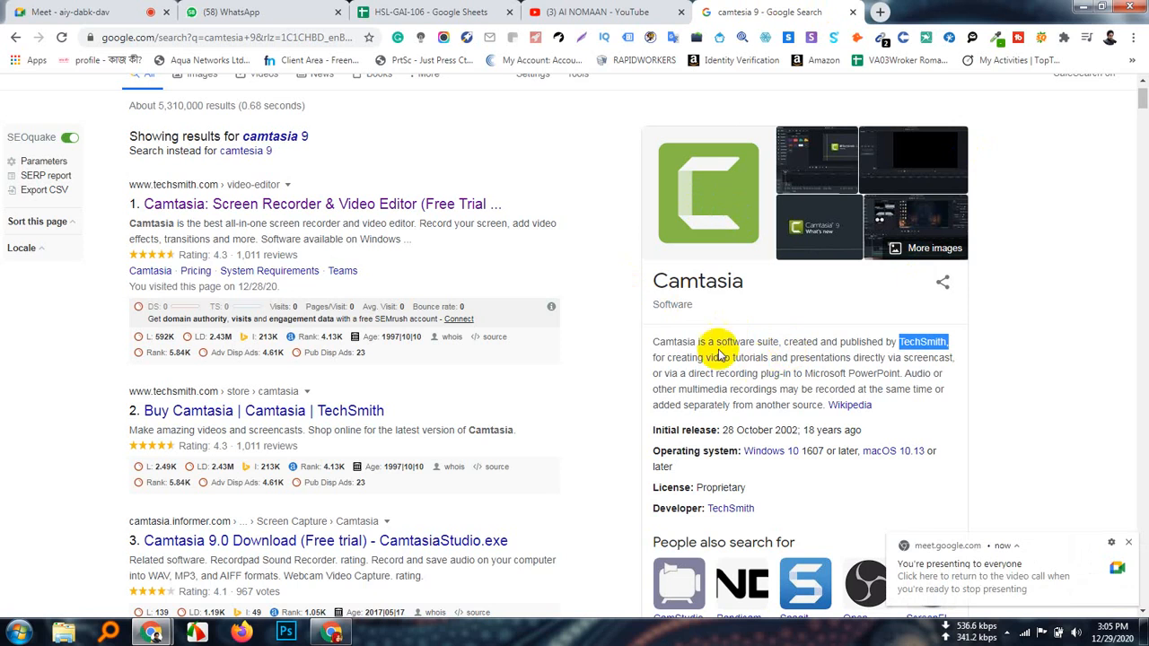
click(1004, 359)
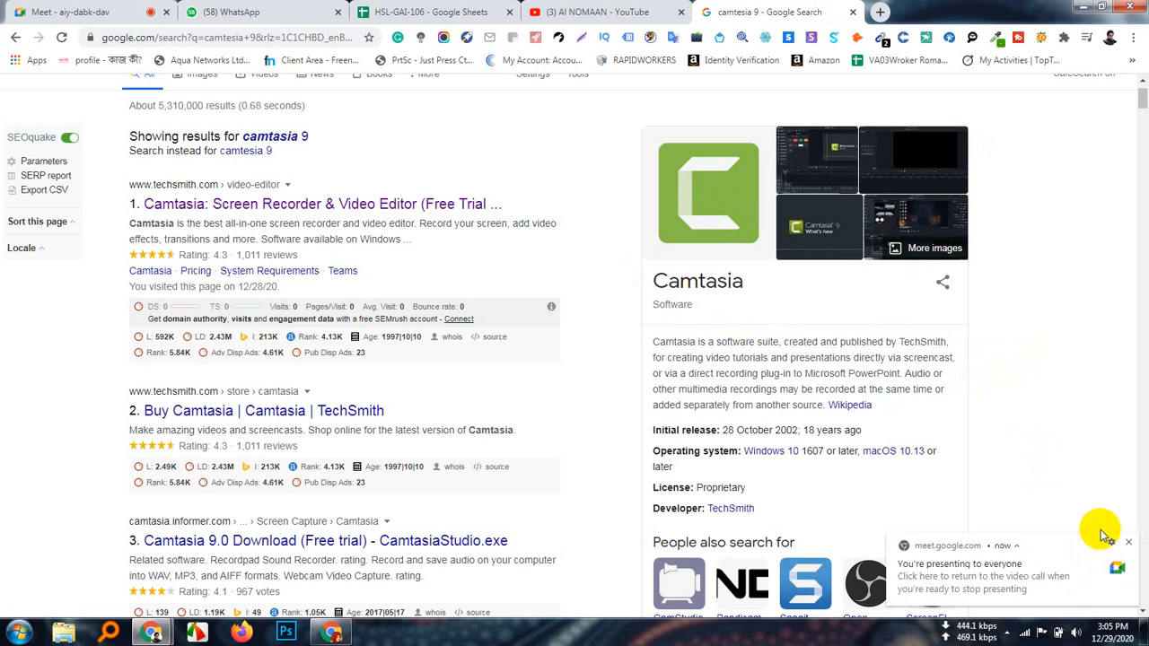
click(1130, 542)
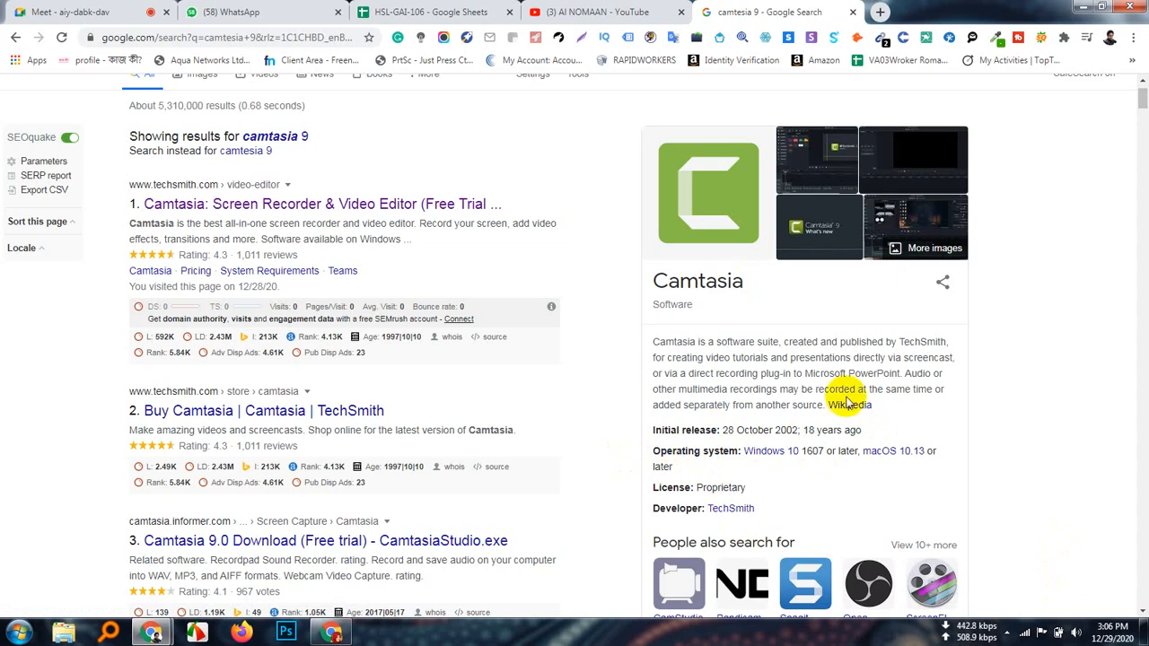
scroll(849, 401, down, 1)
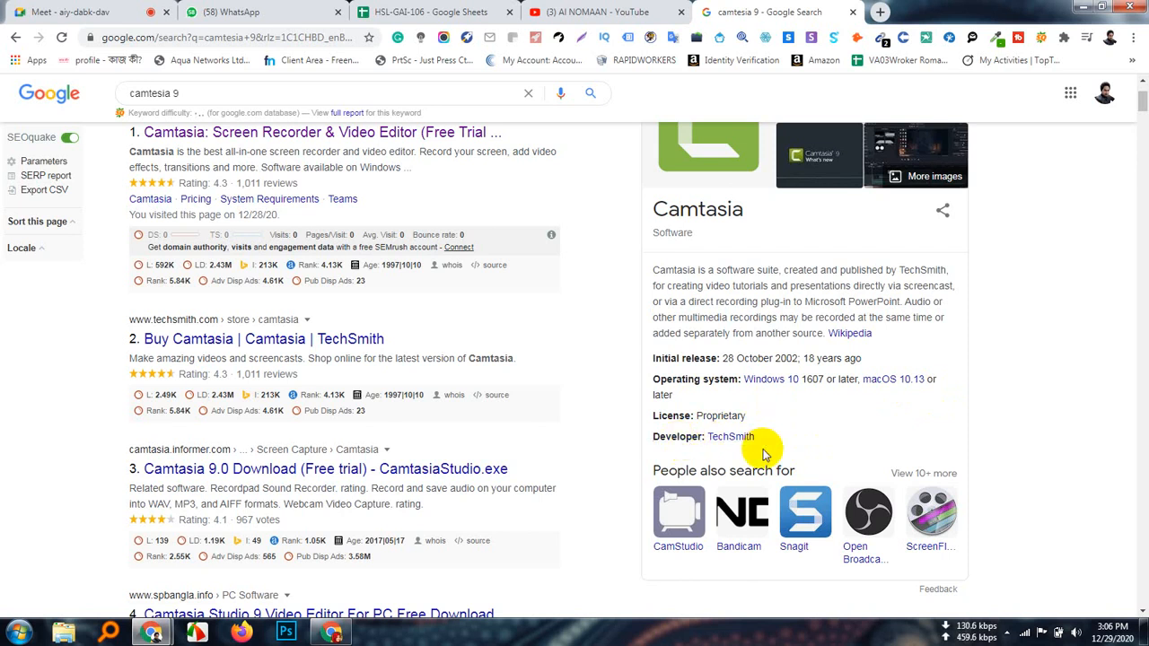
scroll(700, 566, up, 3)
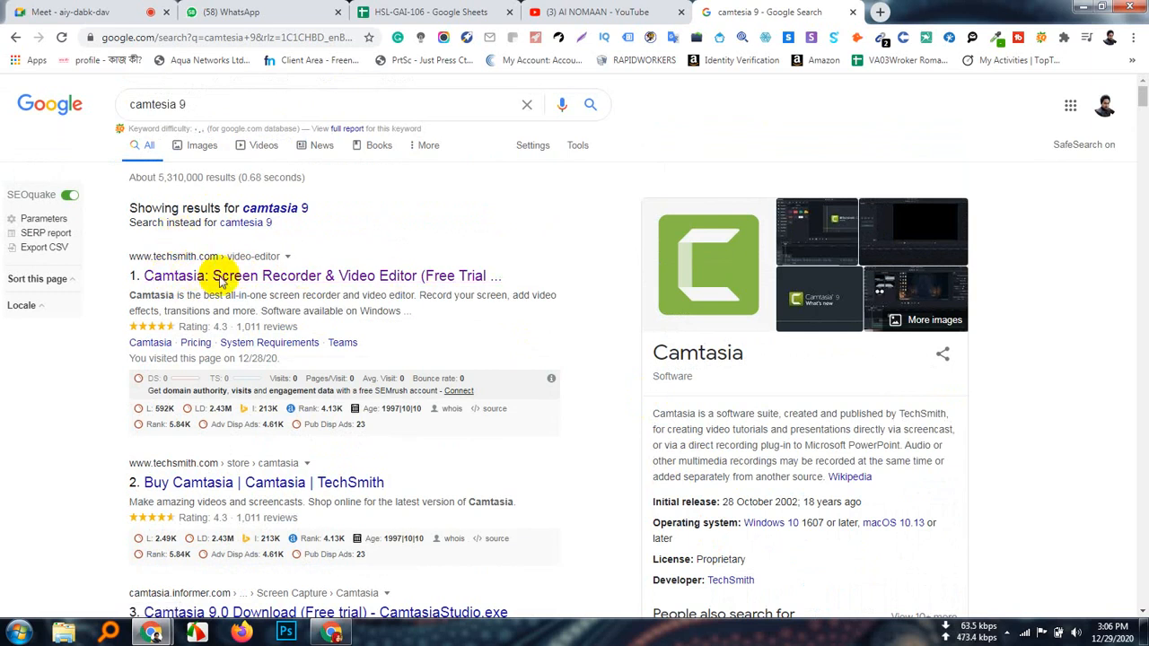
click(492, 281)
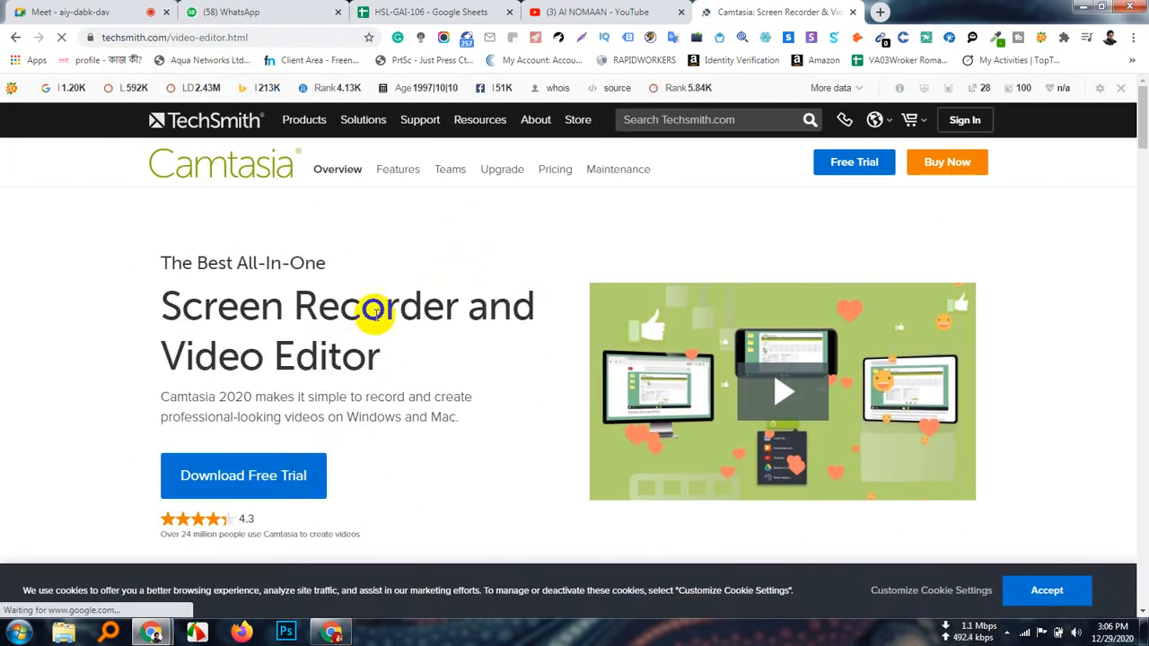
Step: Look through the Camtasia overview page, examining its recommended uses, workflow and feature descriptions
scroll(446, 372, down, 10)
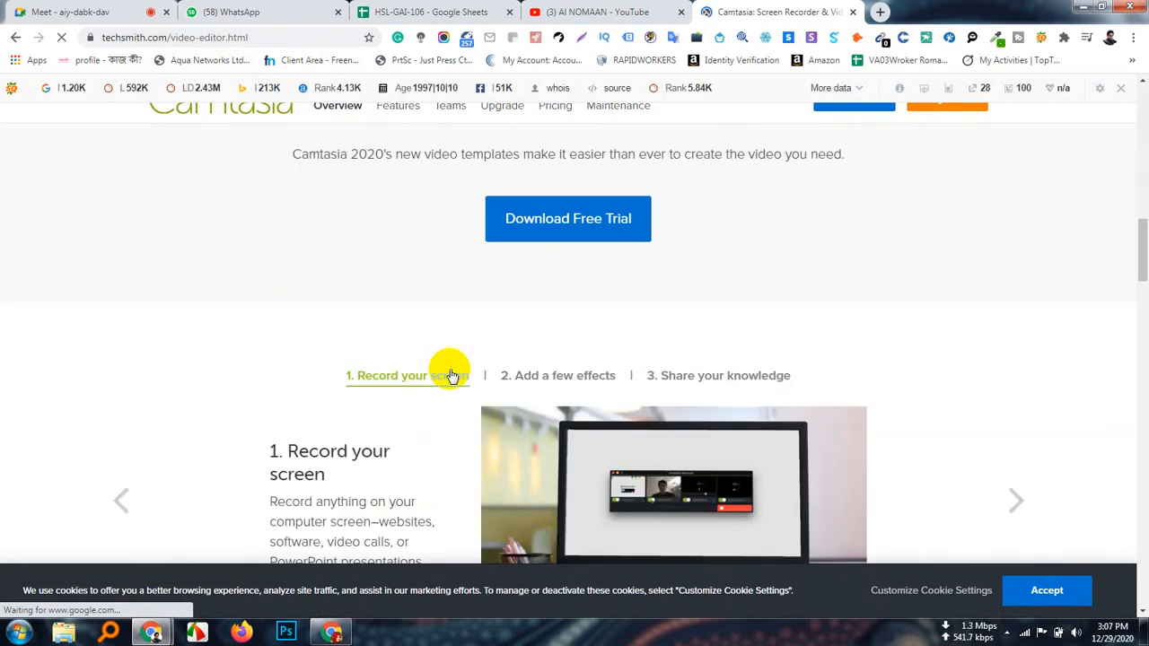
scroll(452, 375, down, 7)
scroll(451, 364, down, 3)
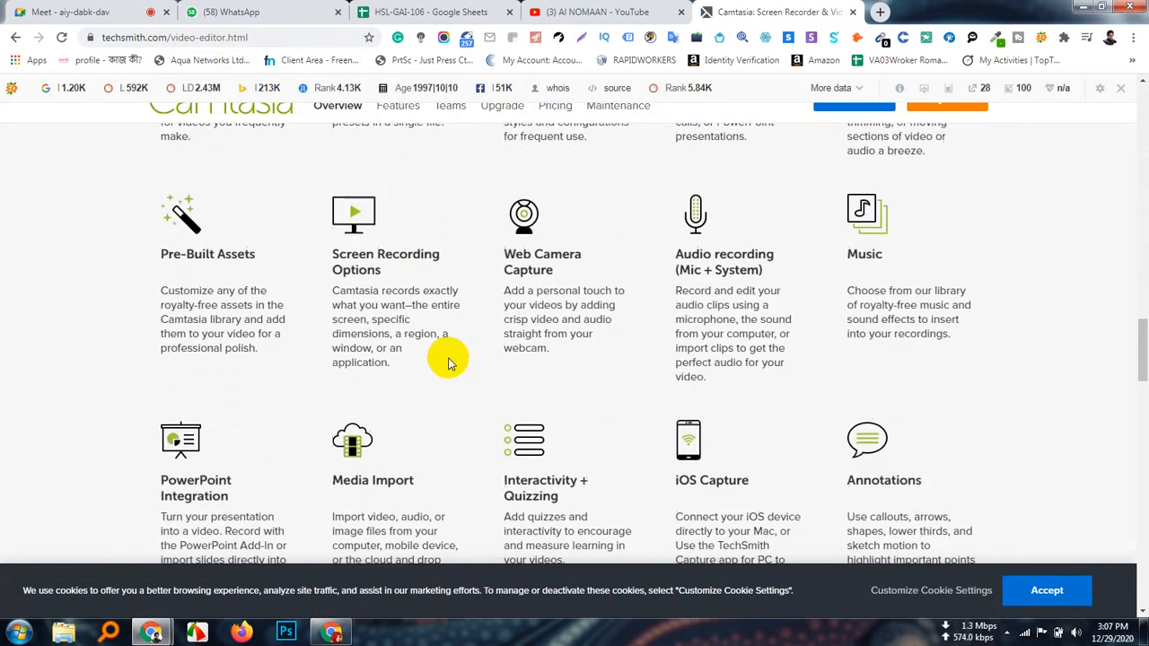
scroll(451, 364, down, 6)
scroll(449, 359, up, 9)
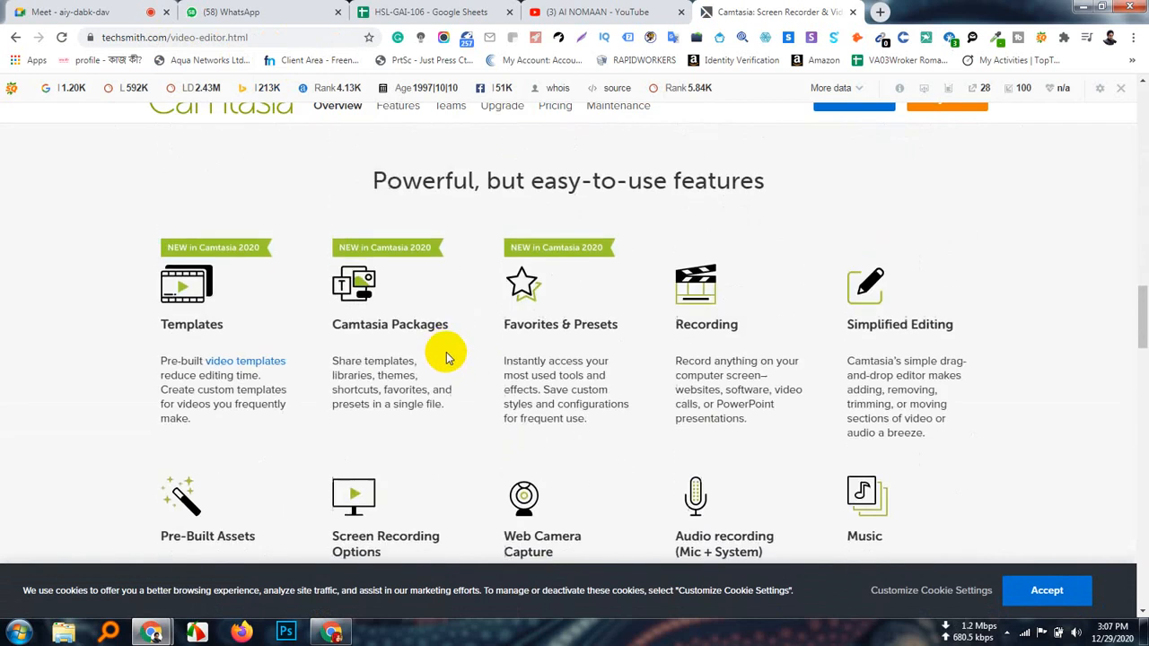
scroll(447, 358, up, 5)
scroll(446, 353, up, 3)
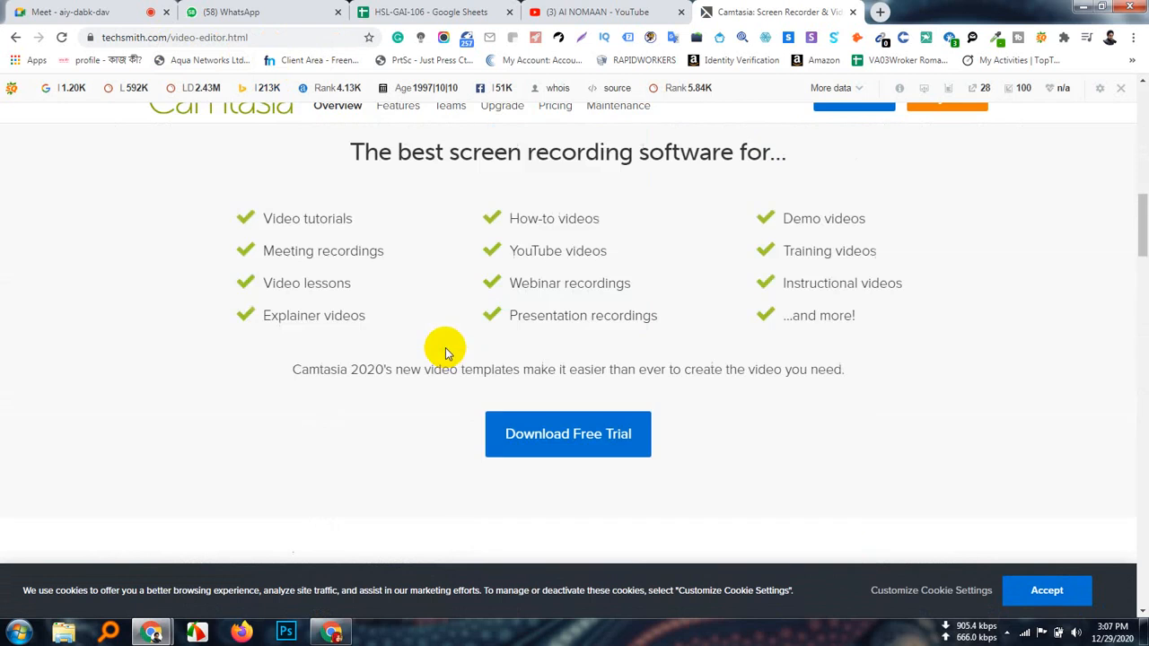
scroll(419, 390, up, 3)
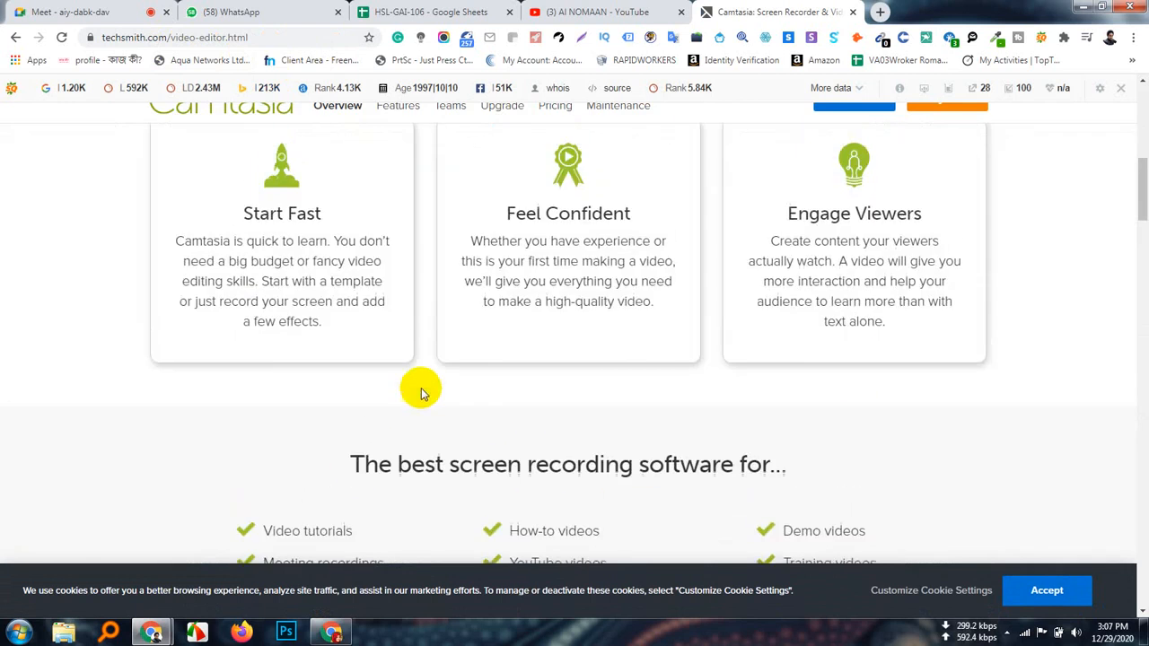
scroll(420, 390, up, 7)
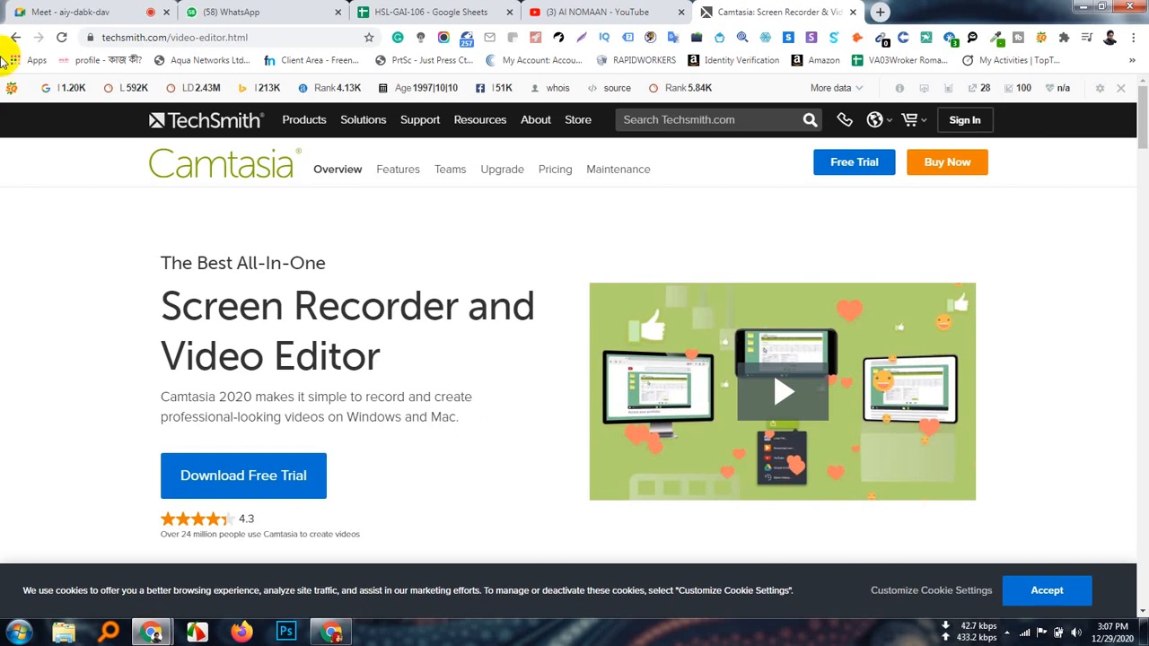
Step: Return to the Meet call and minimize both browser windows to reach the desktop
click(115, 11)
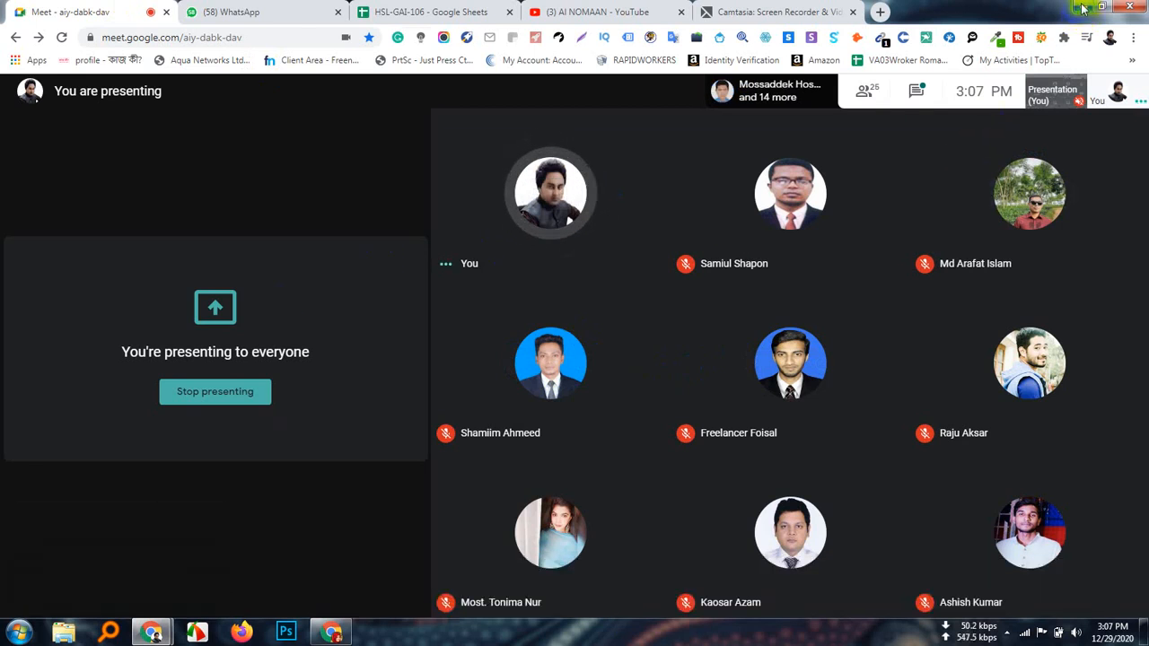
click(1082, 9)
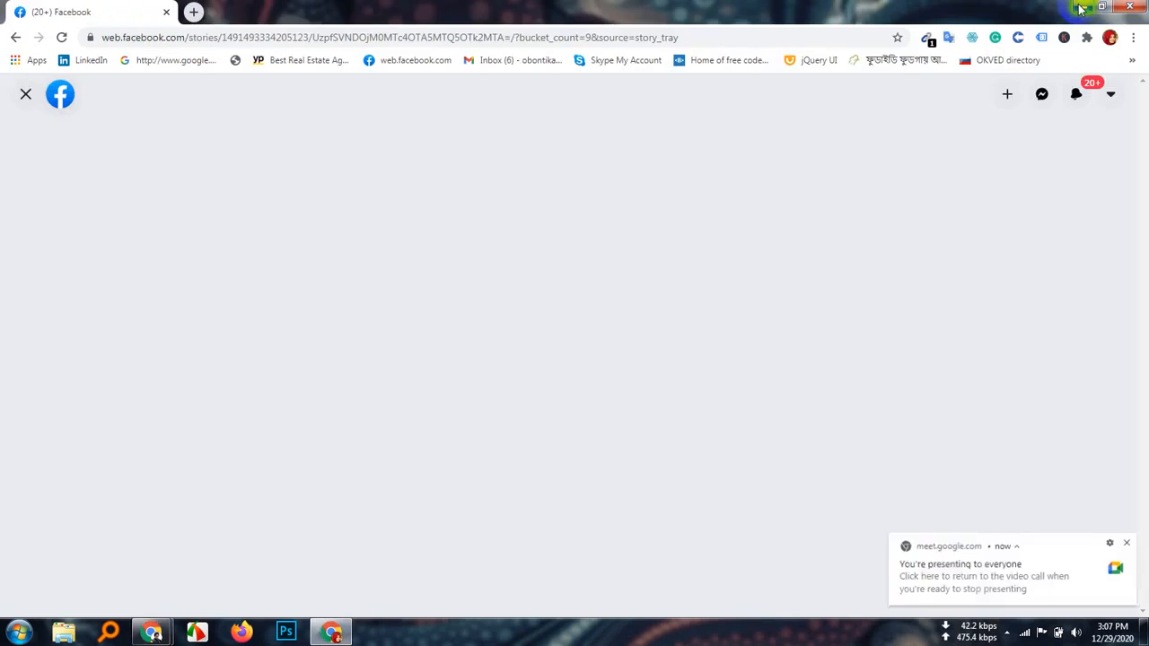
click(1082, 9)
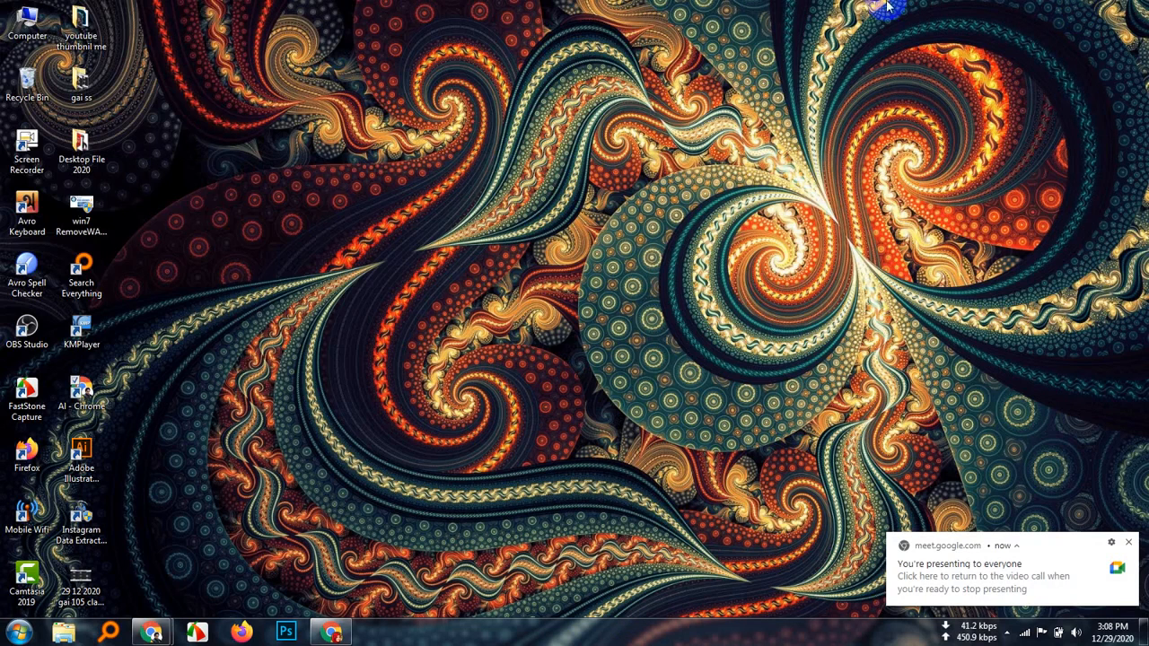
Step: In a maximized file window, open New folder (2) inside "youtube marketing ledp 2020" on New Volume (N:)
double_click(19, 25)
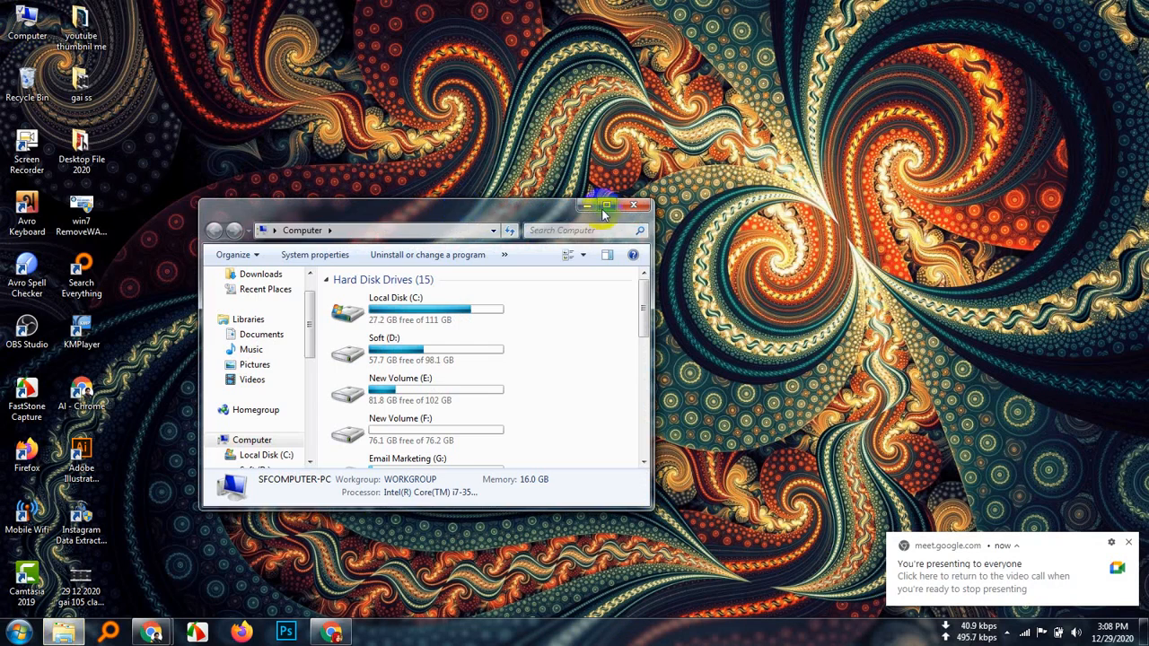
click(606, 206)
double_click(449, 197)
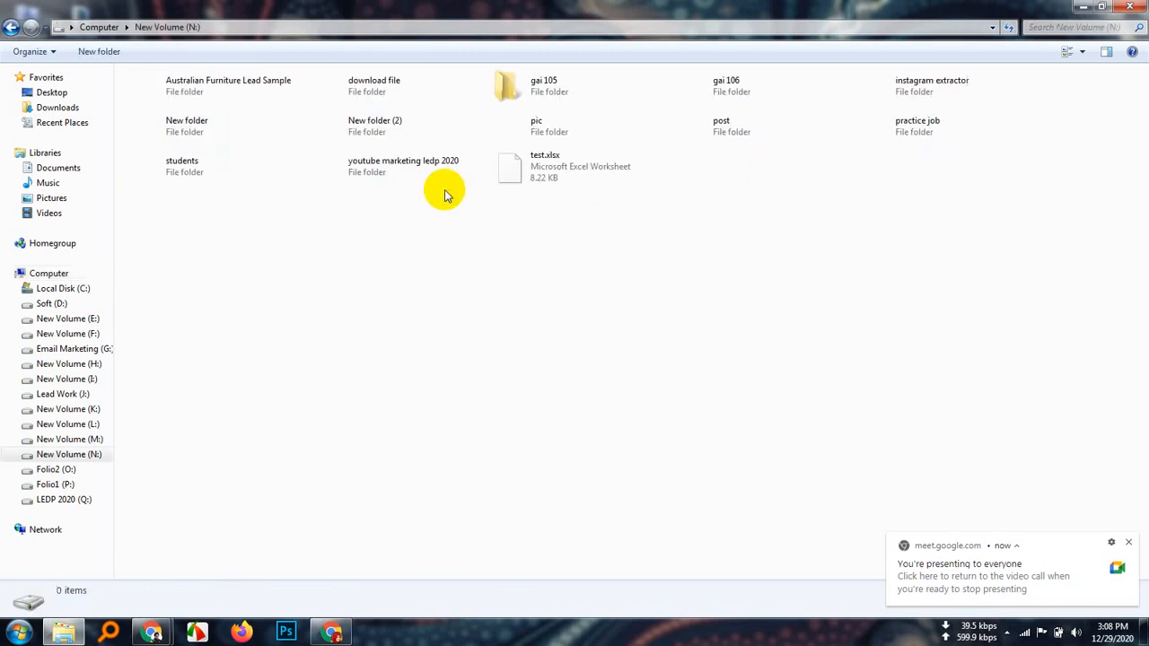
click(433, 192)
double_click(432, 192)
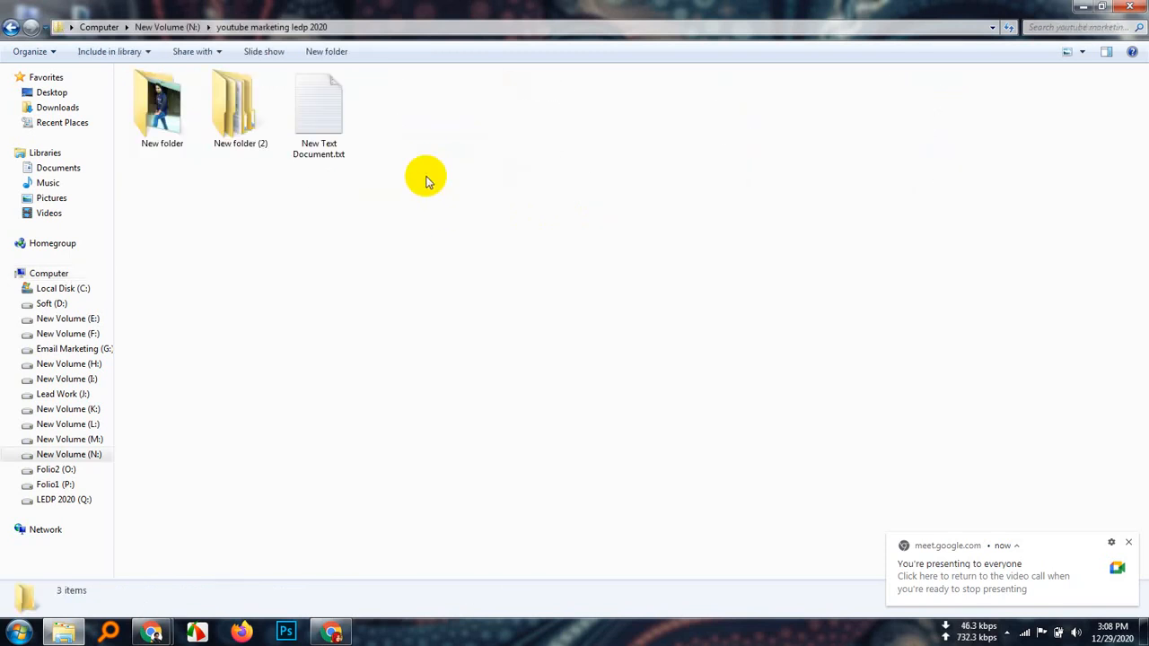
double_click(251, 132)
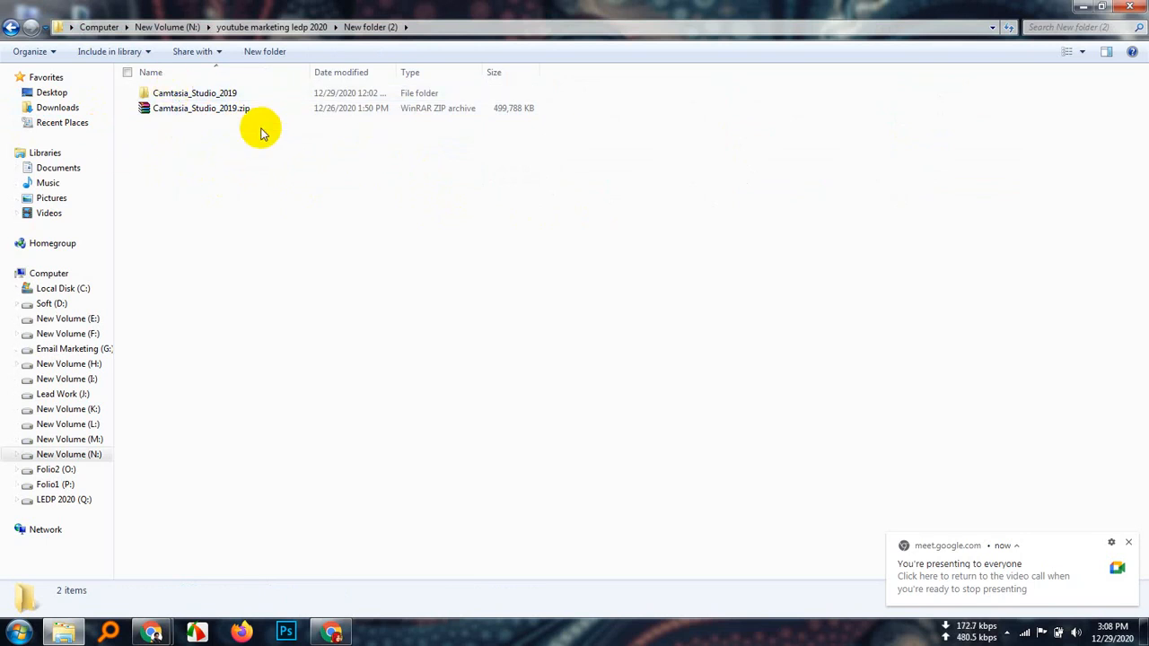
Step: Create a new folder beside the Camtasia files and move Camtasia_Studio_2019.zip into it
right_click(389, 194)
mouse_move(480, 391)
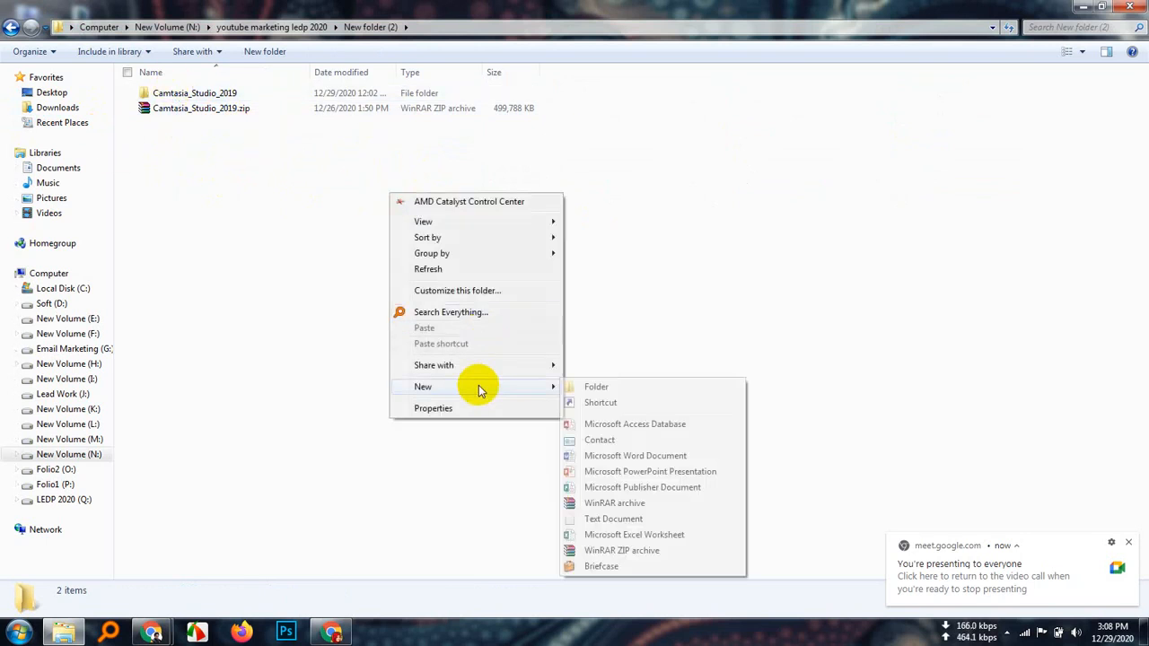
click(596, 387)
click(300, 206)
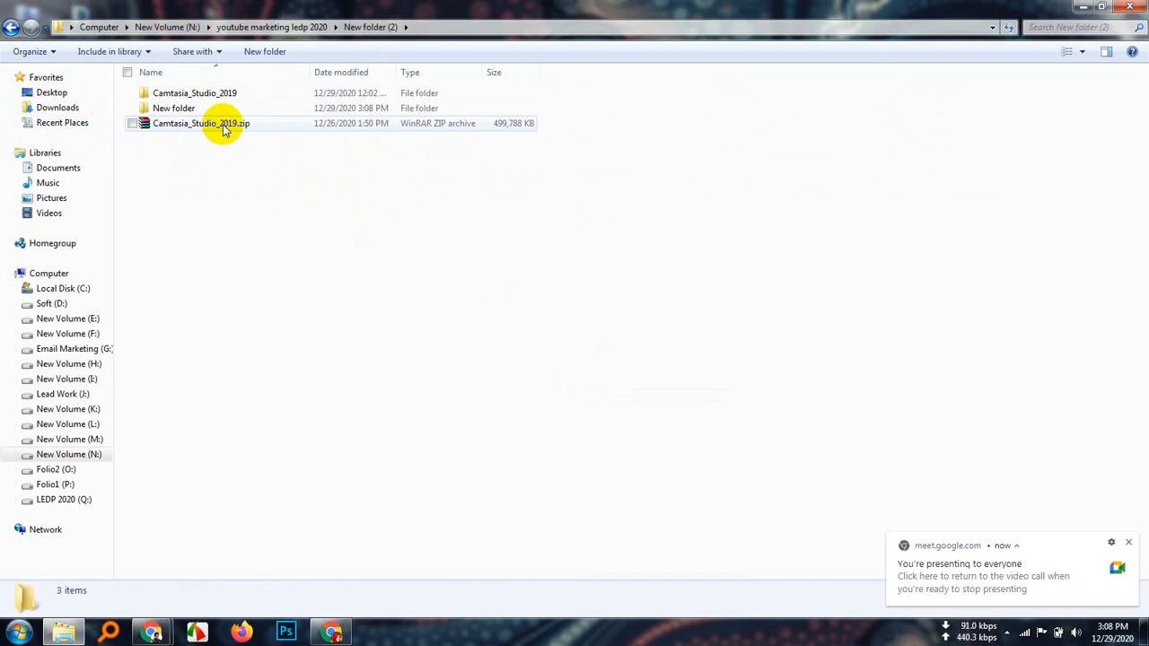
drag(224, 130, 215, 114)
drag(216, 114, 213, 108)
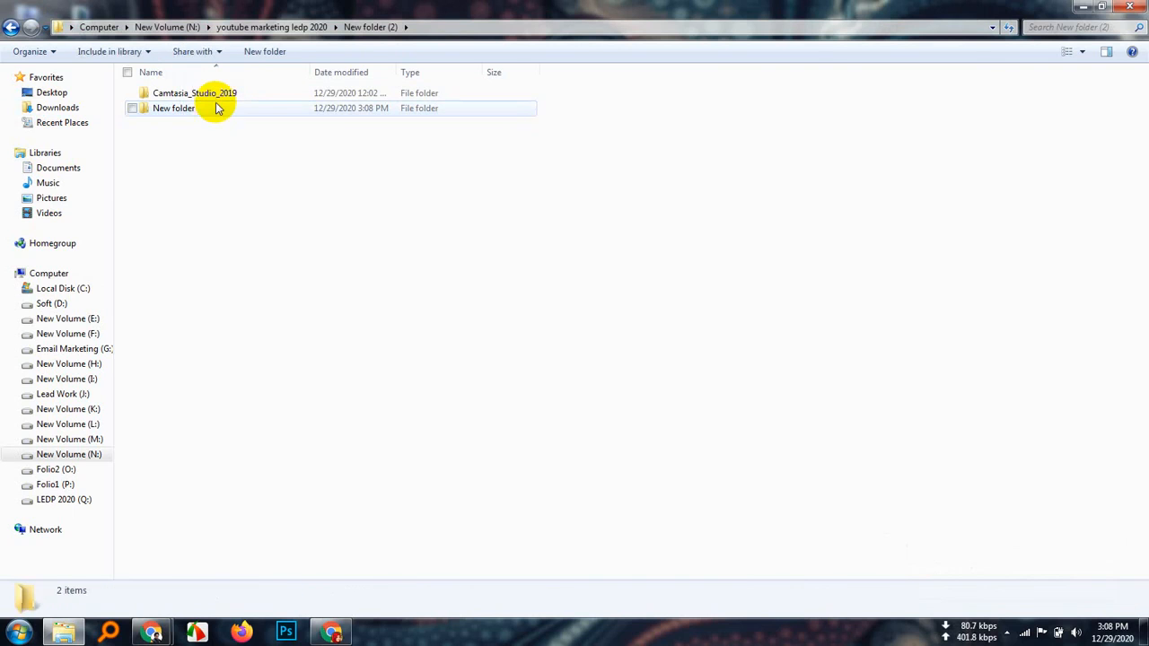
Step: Extract Camtasia_Studio_2019.zip in place inside New folder and open the extracted Camtasia_Studio_2019 folder
double_click(214, 108)
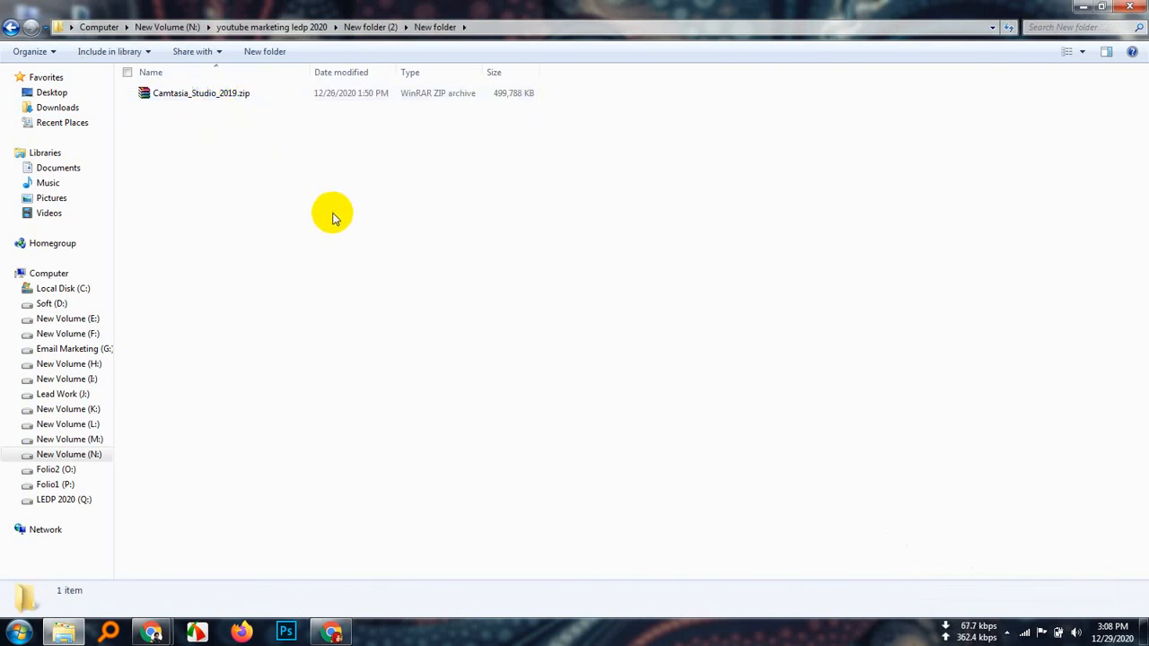
click(227, 95)
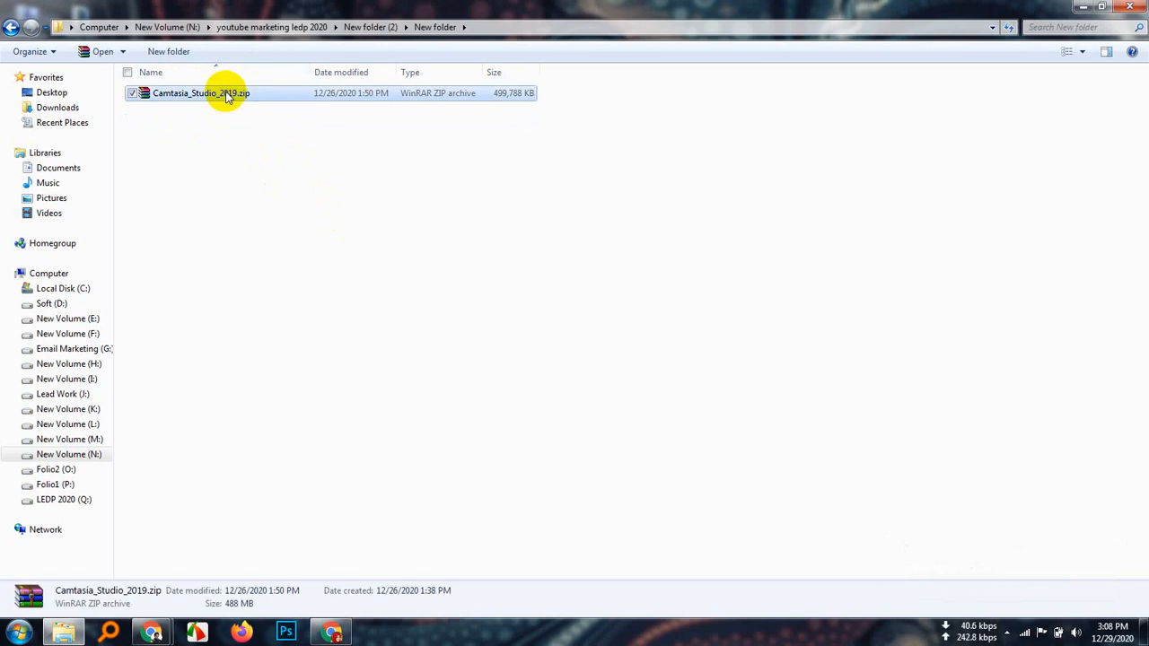
right_click(227, 96)
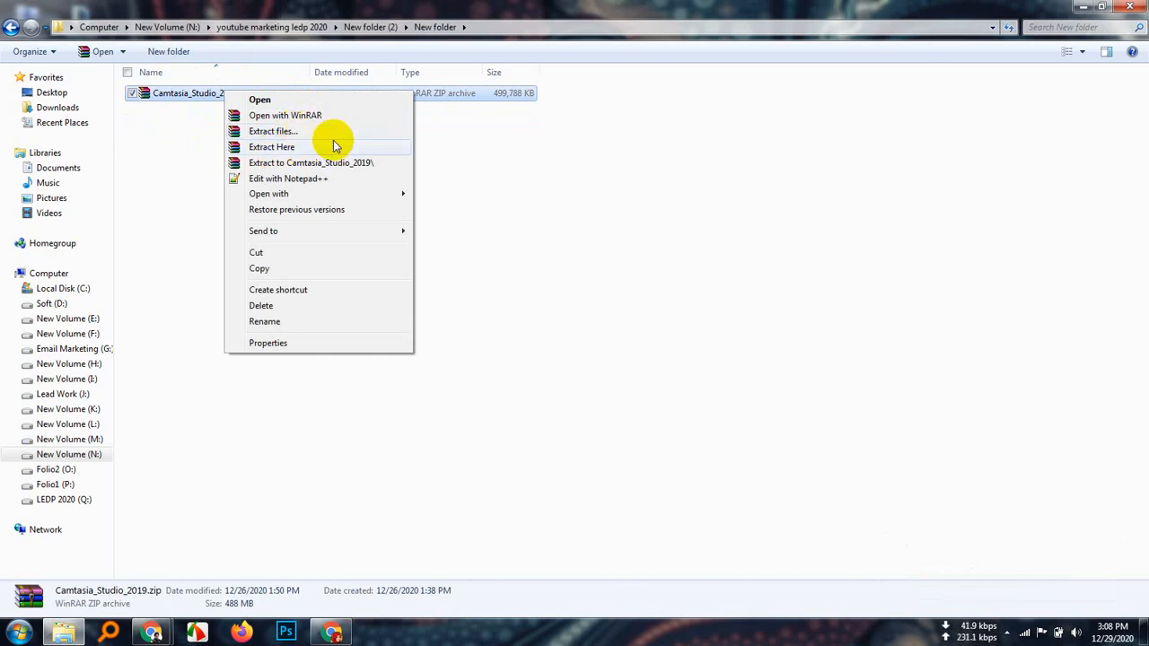
click(286, 149)
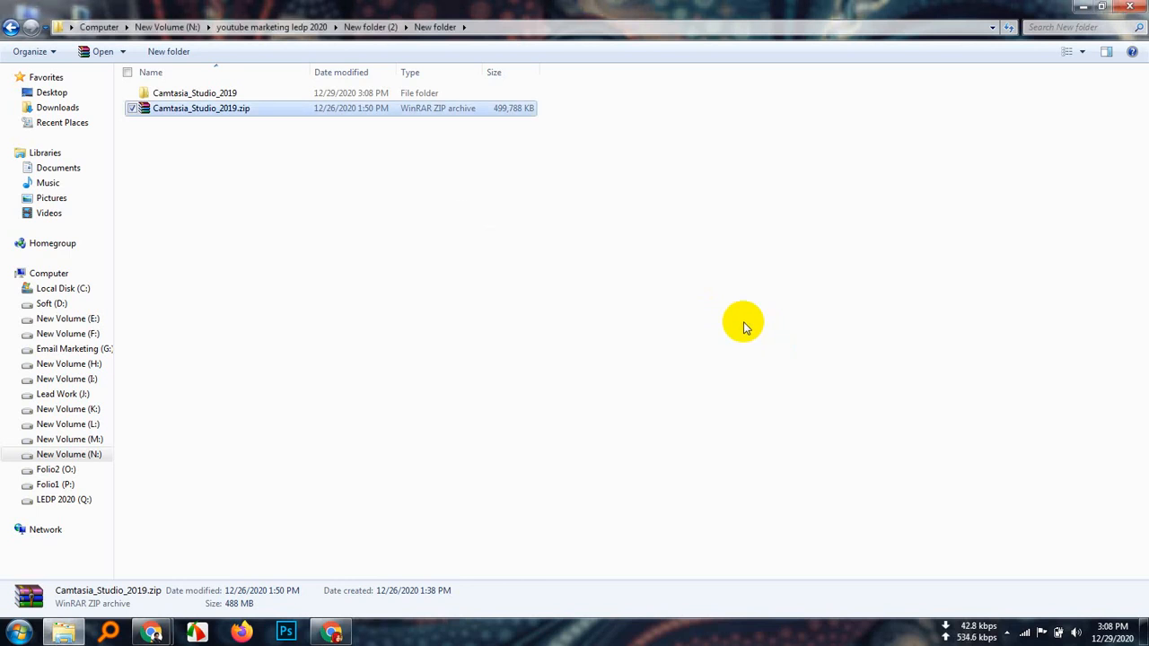
double_click(221, 94)
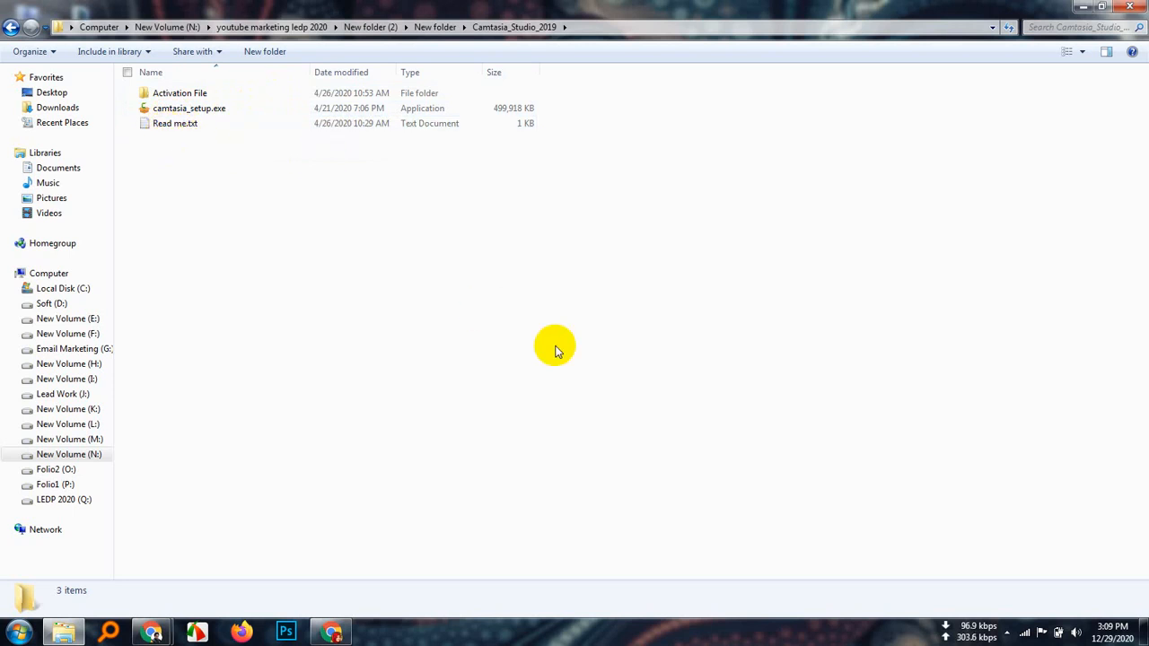
Step: Minimize the file window and launch Camtasia 2019 from the desktop with a new project
click(1081, 11)
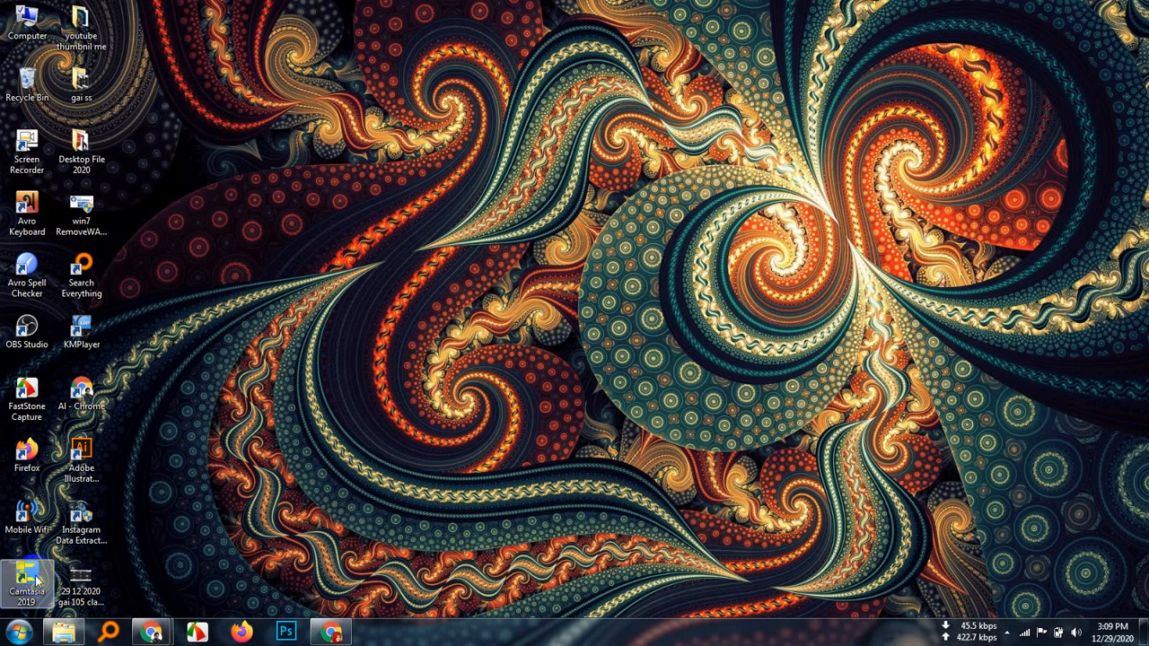
click(27, 582)
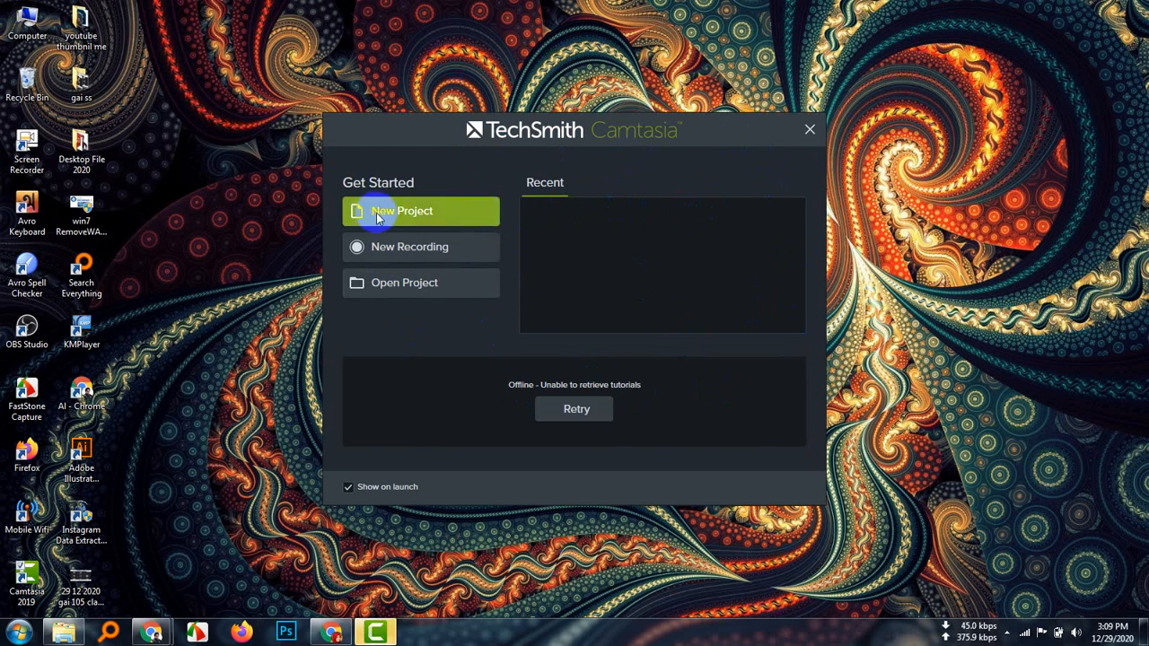
click(408, 211)
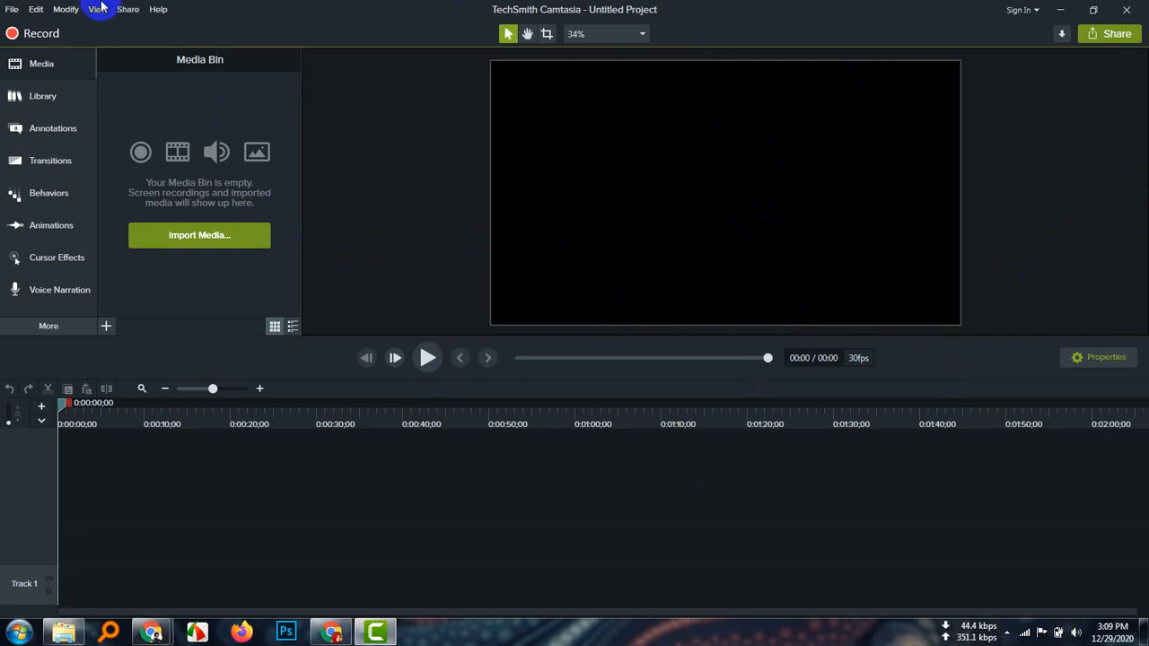
Step: Show how the Media Bin is toggled and where media is imported, dismiss the file chooser and minimize Camtasia
click(56, 63)
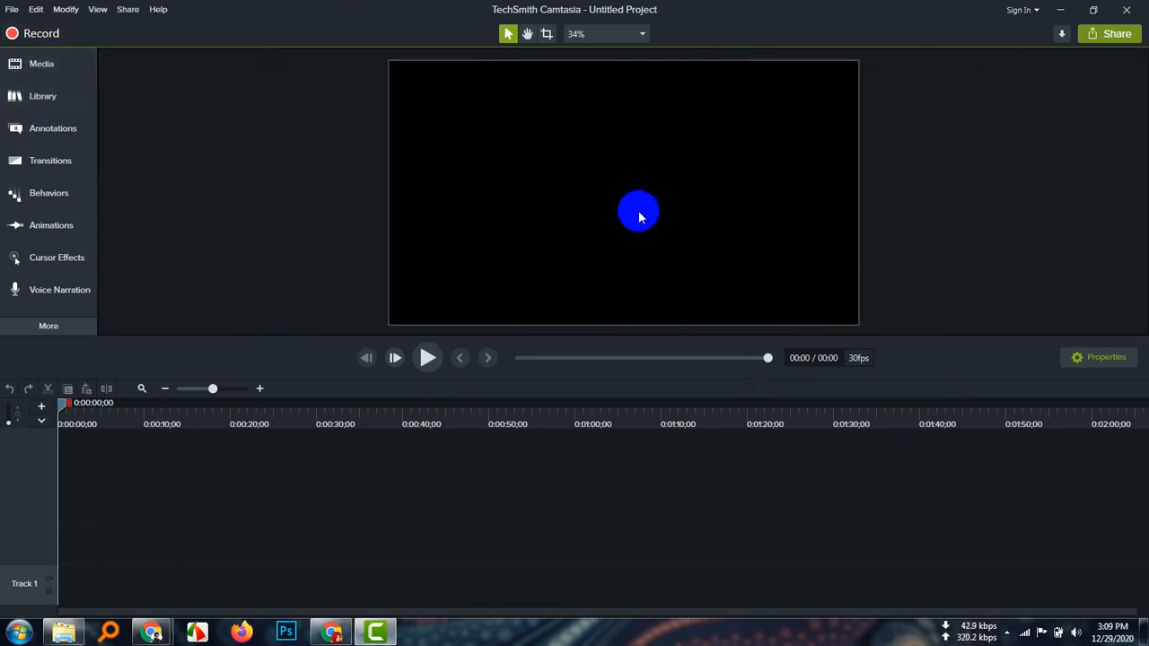
click(44, 64)
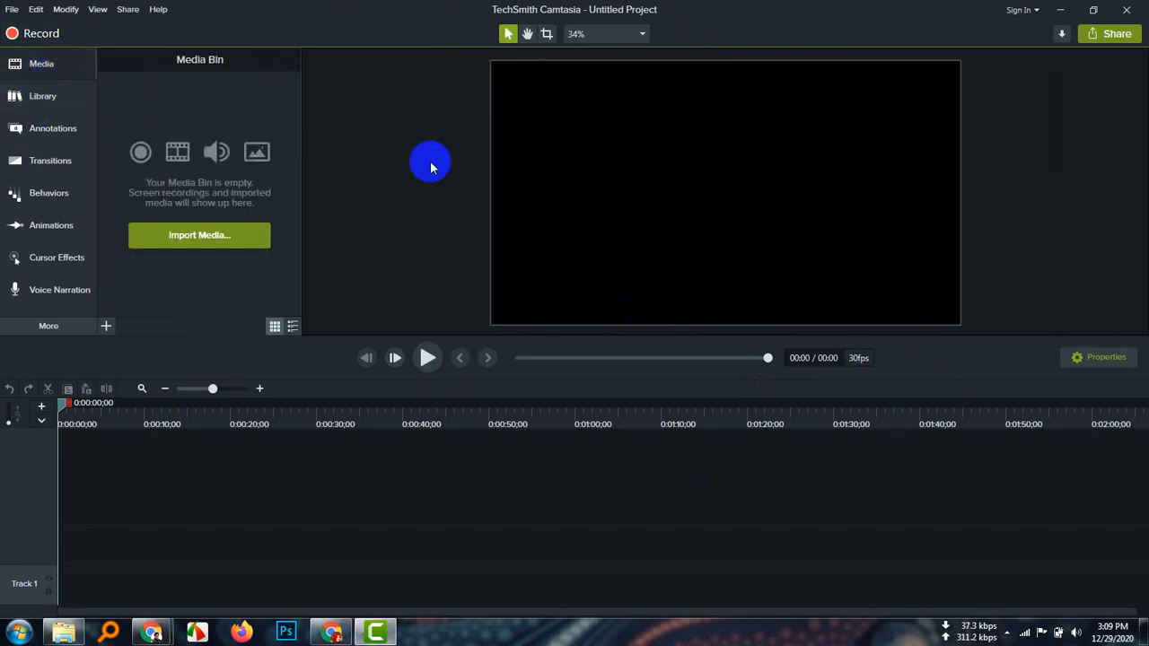
click(184, 242)
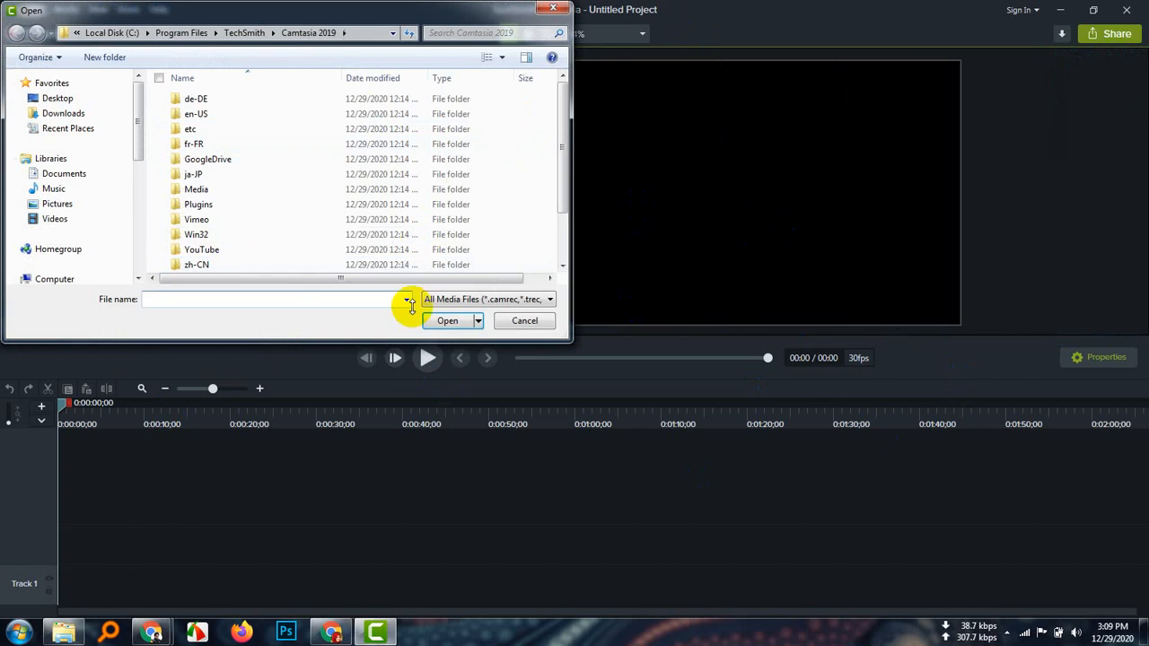
click(558, 9)
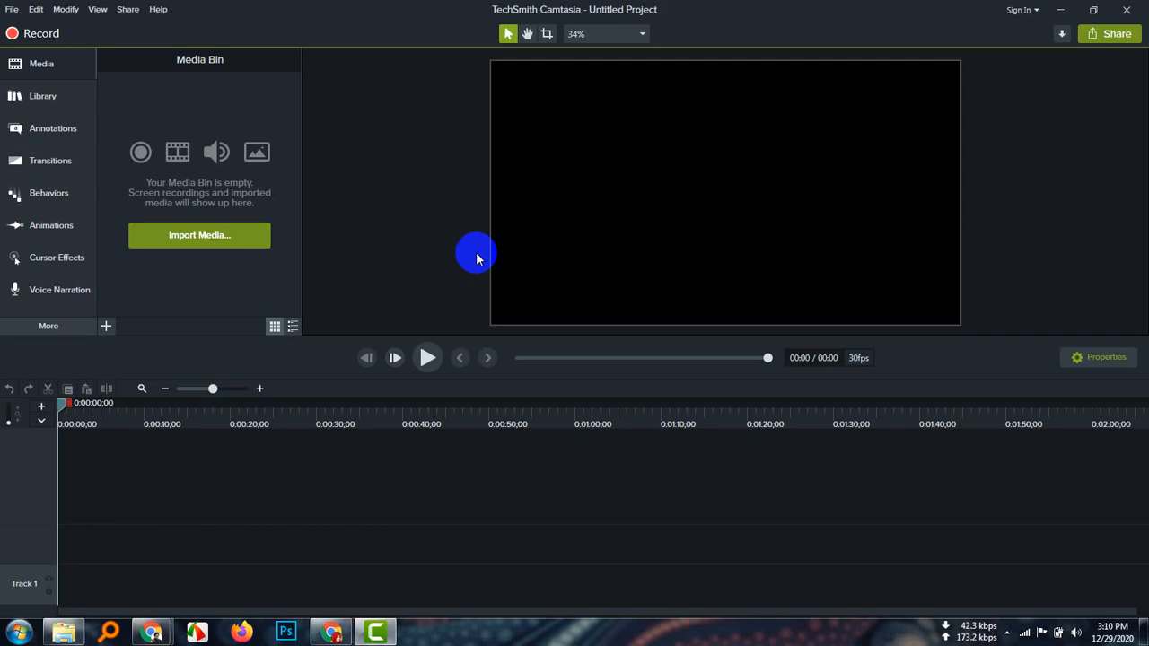
click(1062, 10)
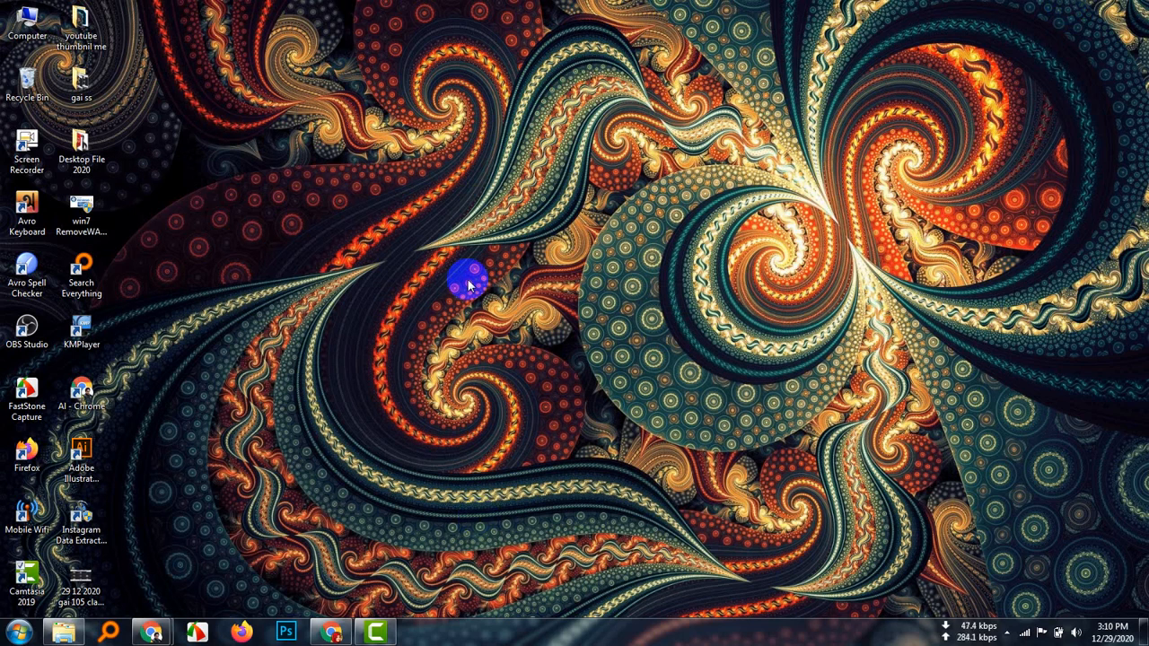
right_click(368, 226)
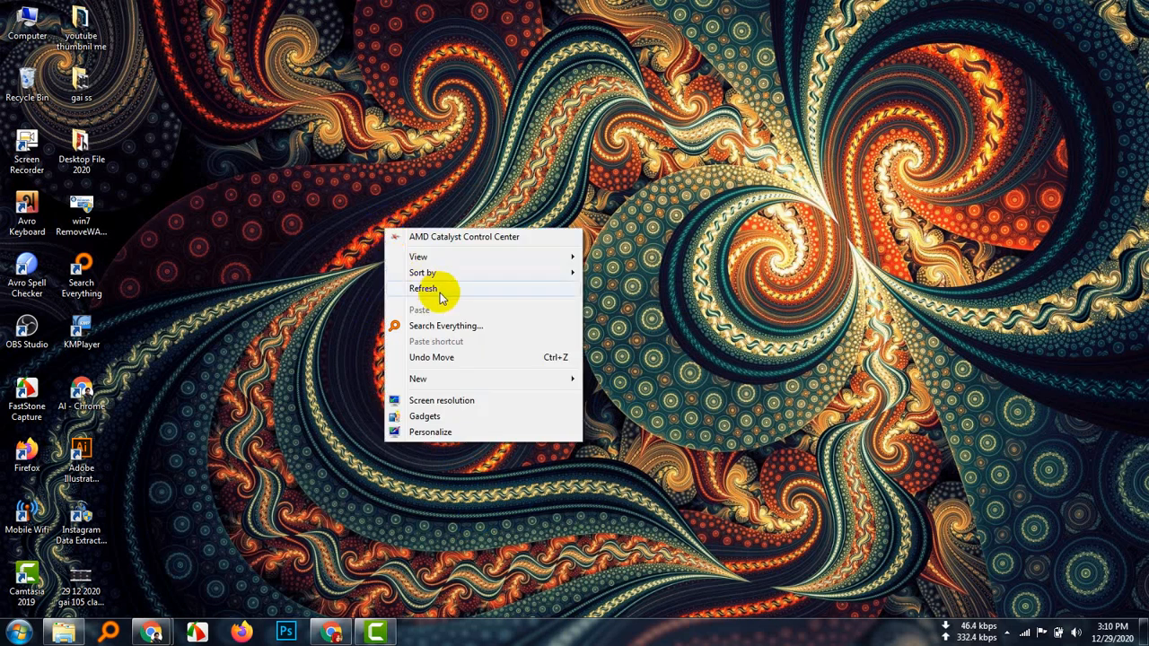
click(441, 292)
right_click(404, 238)
click(431, 307)
right_click(410, 250)
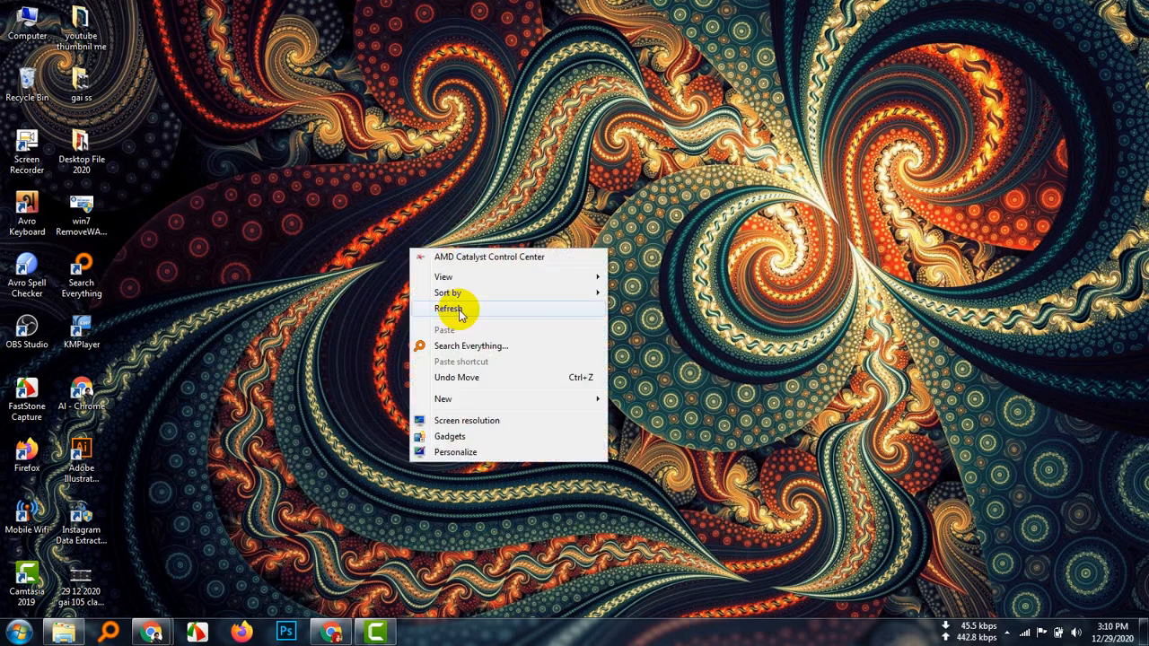
click(464, 309)
right_click(395, 257)
click(445, 317)
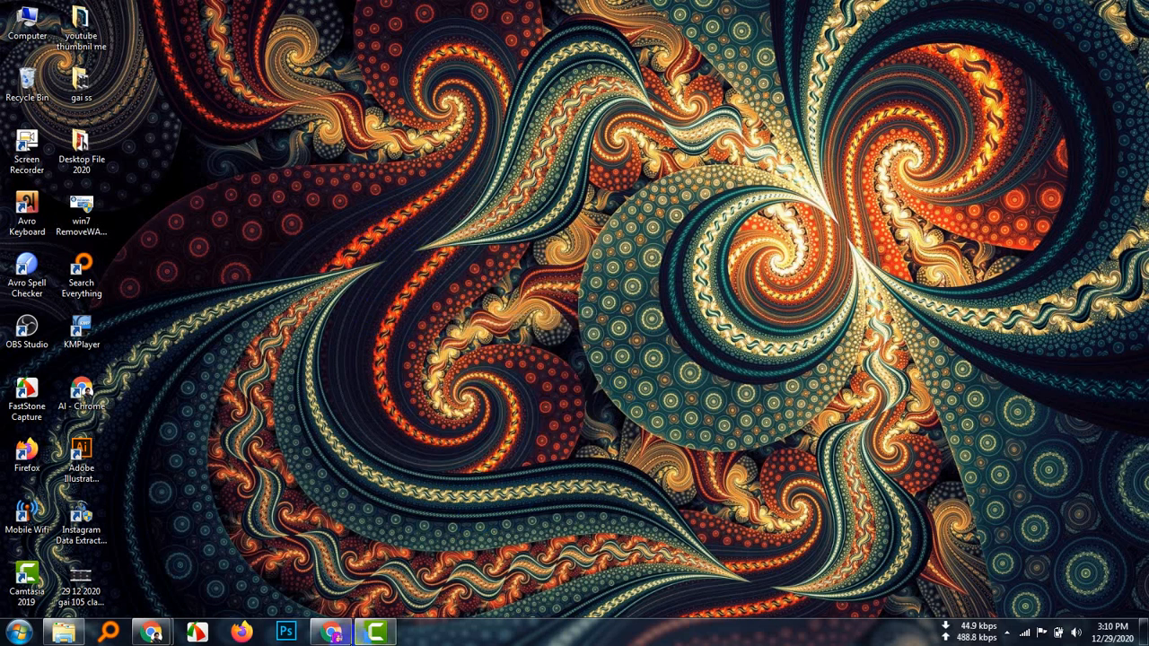
Step: Restore the Camtasia window and close the untitled project
click(372, 635)
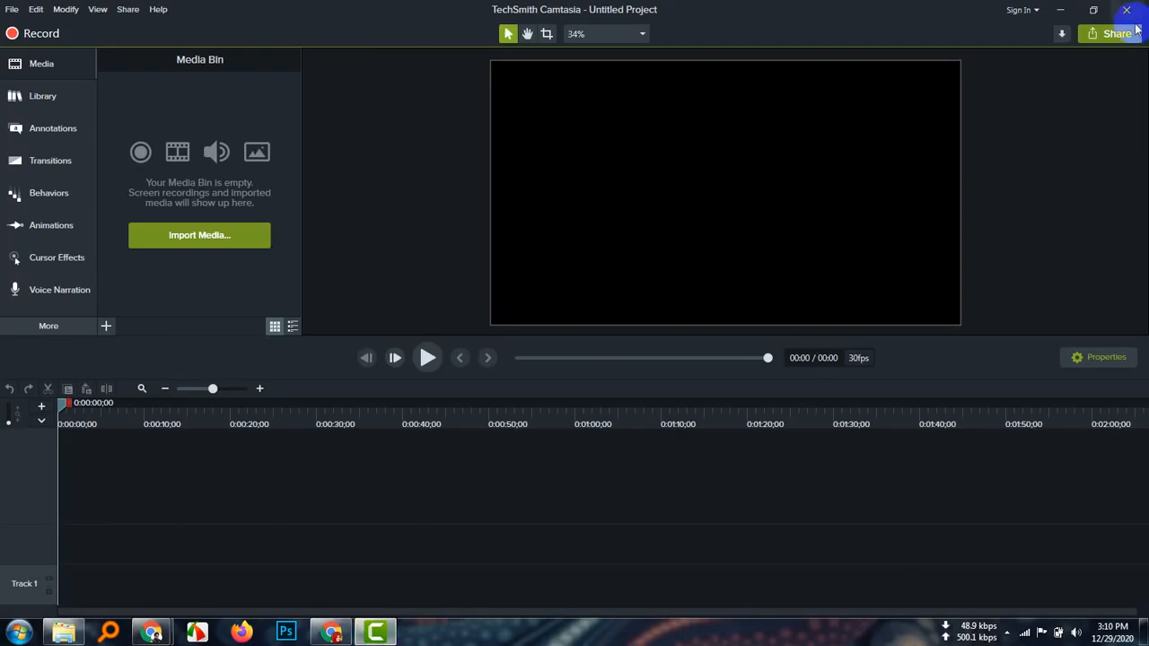
click(1129, 13)
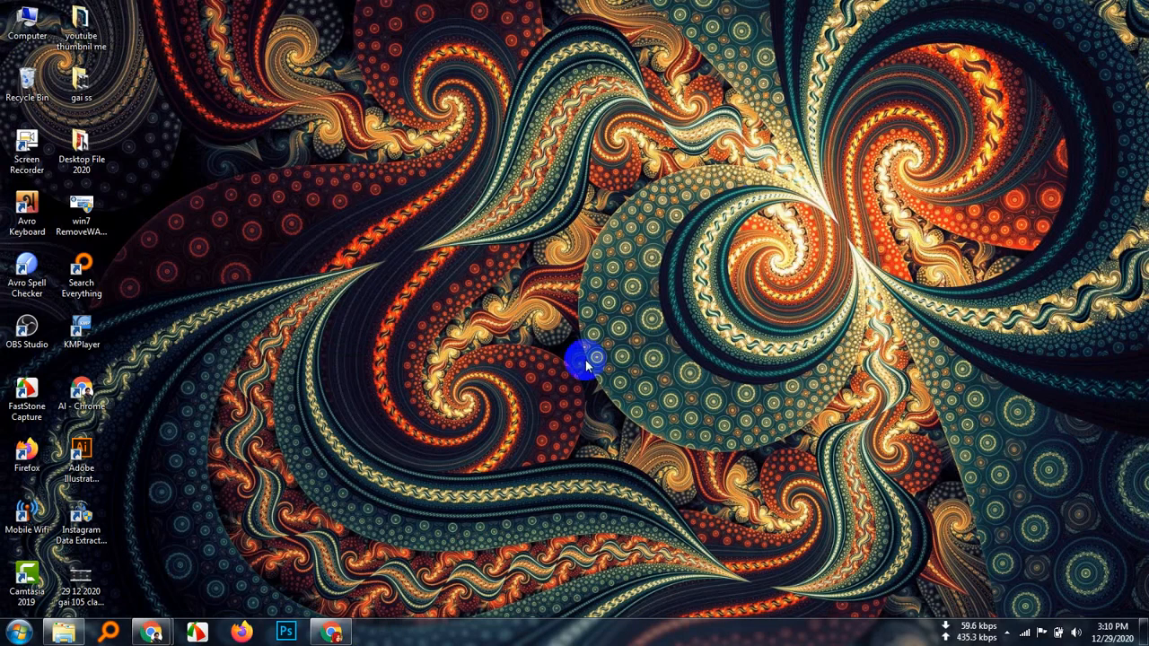
right_click(297, 180)
click(377, 245)
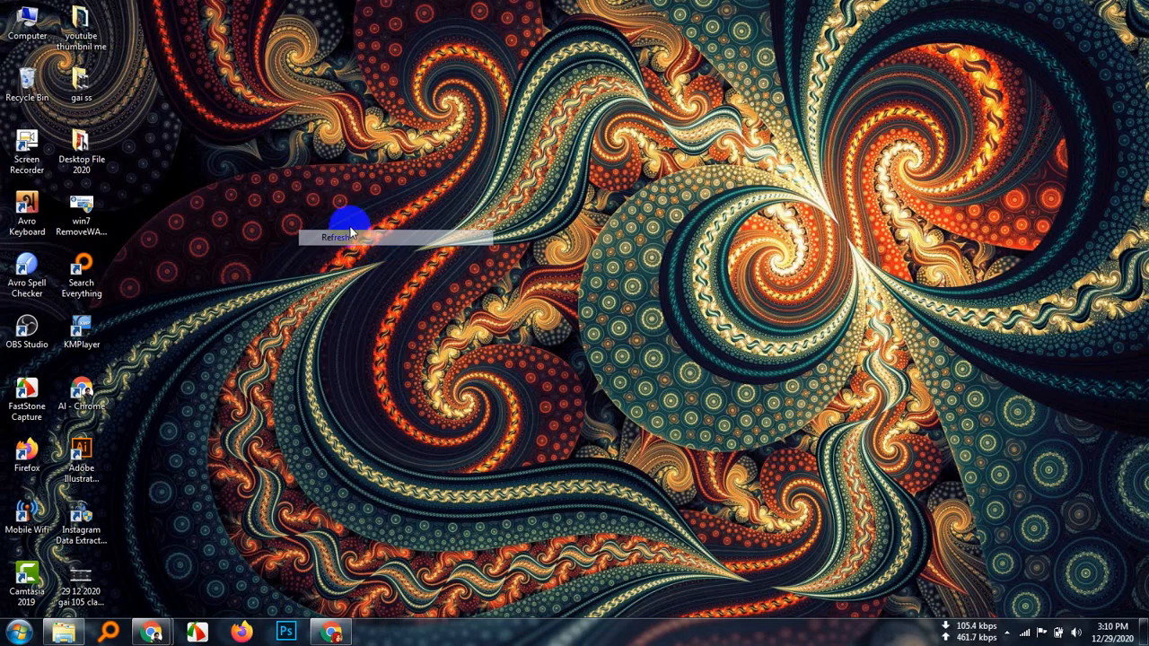
right_click(312, 189)
click(352, 251)
right_click(325, 222)
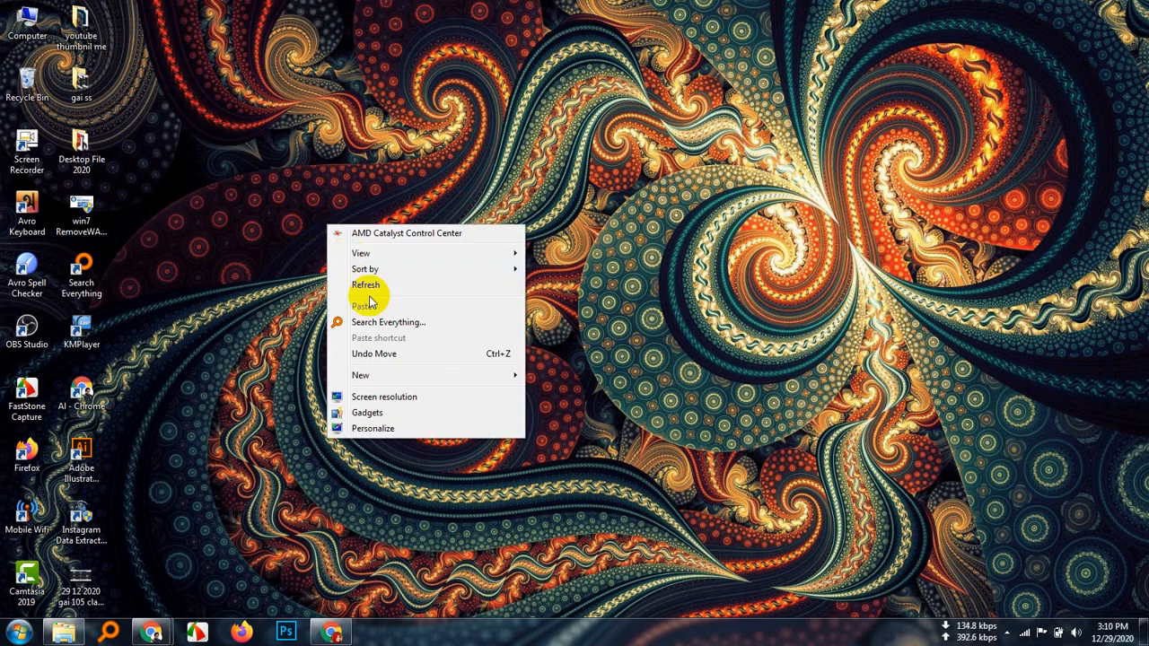
click(367, 285)
right_click(344, 267)
click(364, 326)
right_click(333, 257)
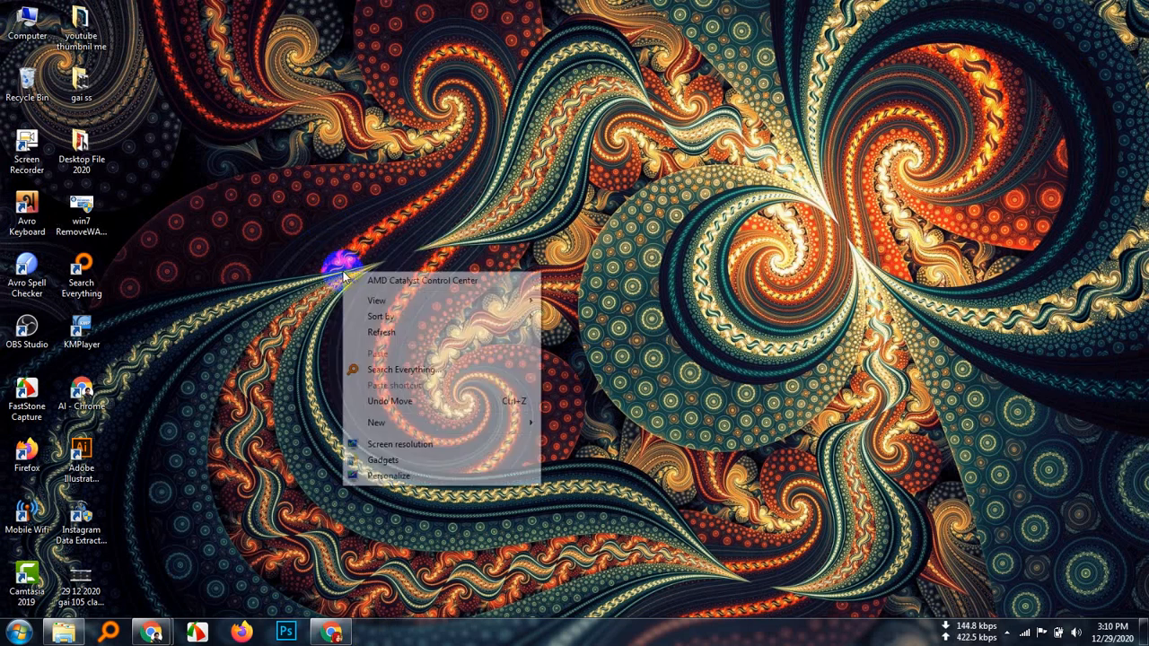
click(377, 330)
right_click(352, 274)
click(355, 329)
right_click(362, 281)
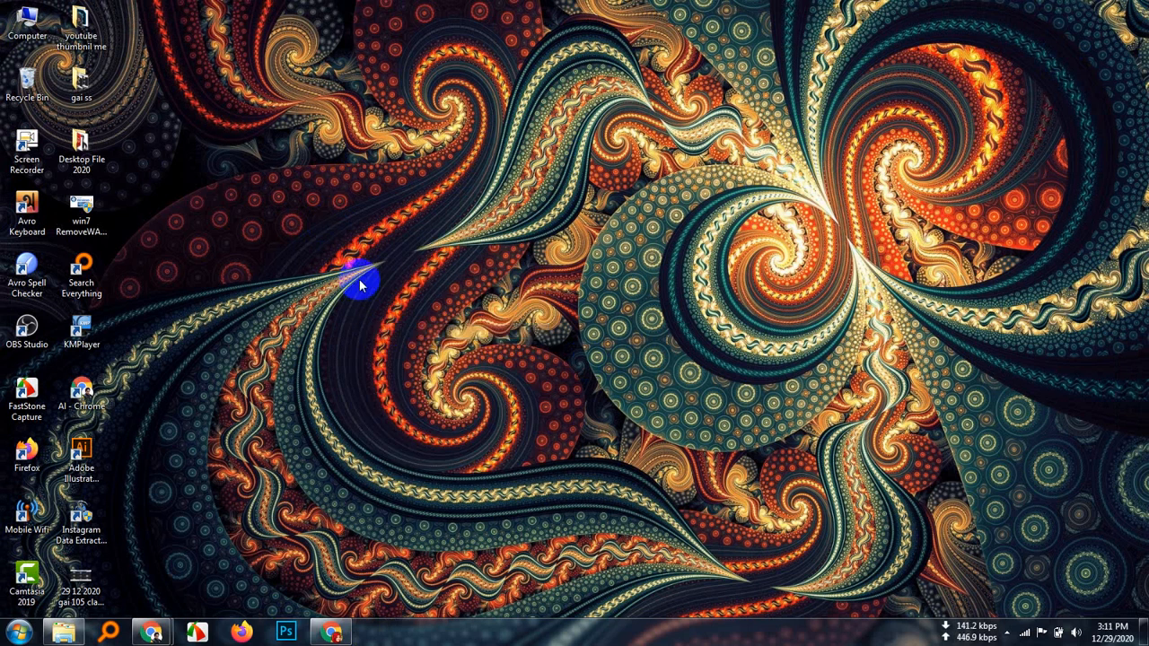
click(418, 329)
right_click(405, 270)
click(436, 316)
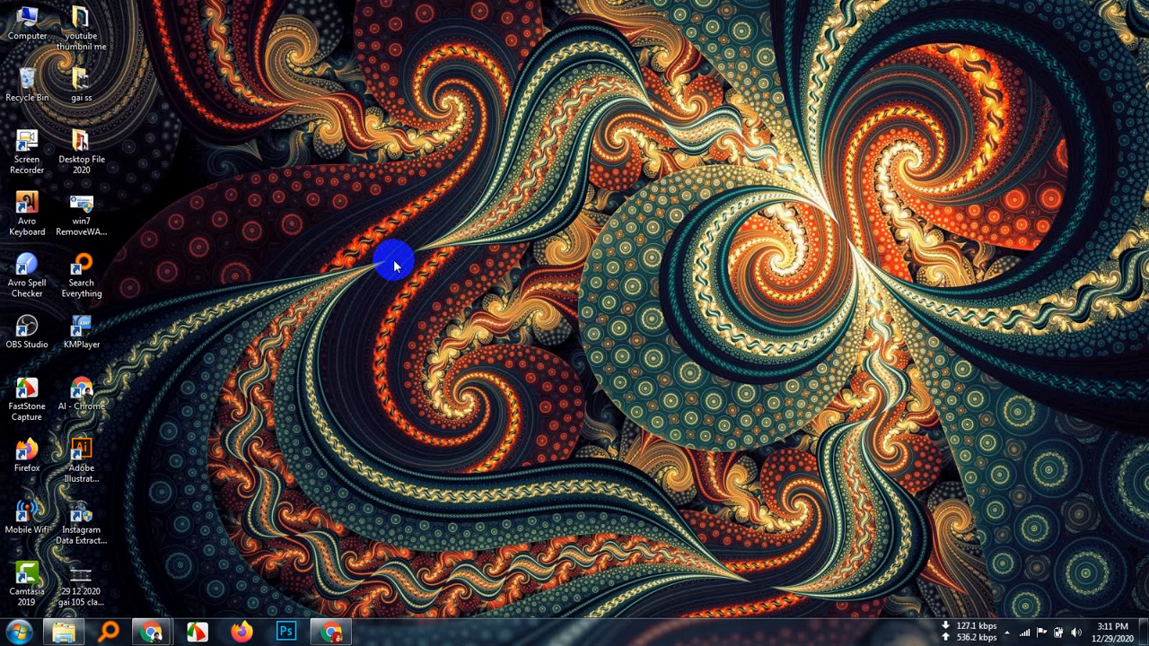
right_click(392, 258)
click(449, 316)
right_click(406, 261)
click(449, 316)
right_click(436, 264)
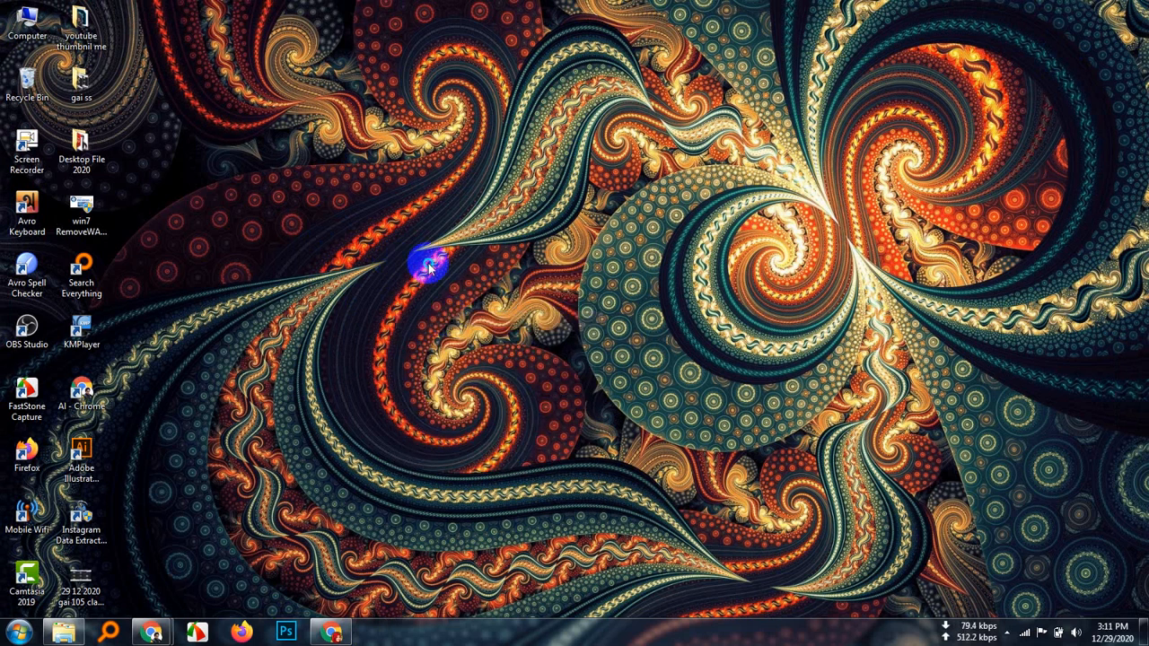
click(457, 323)
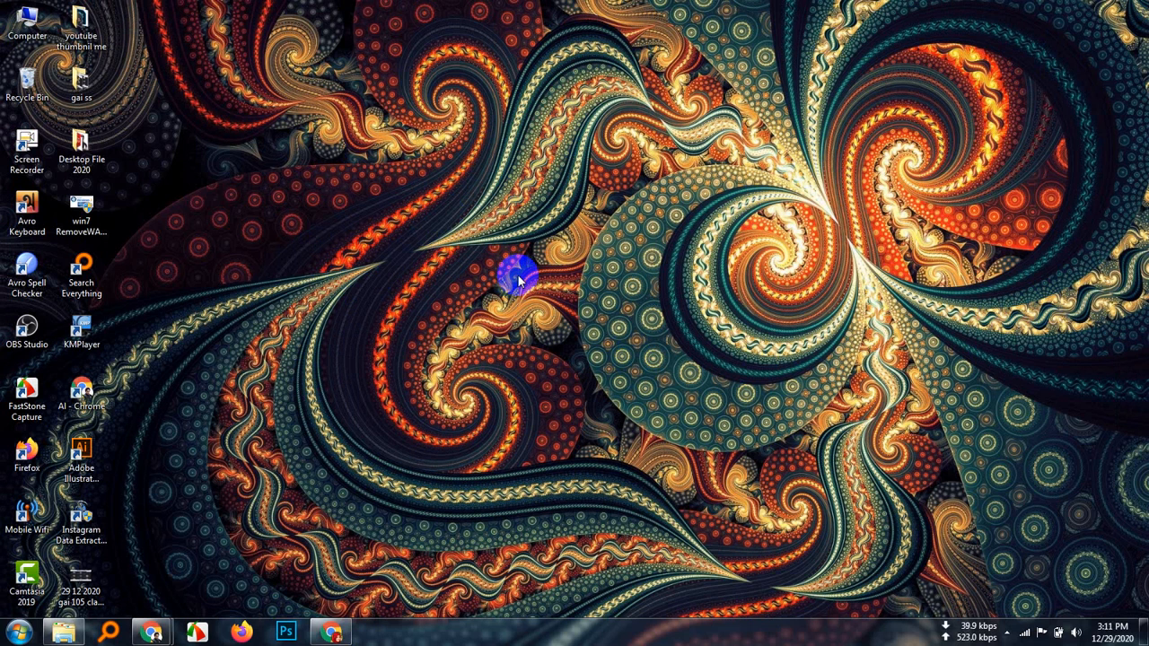
Step: Examine the computer's system properties for processor, installed memory and system type, and close the window
right_click(27, 23)
click(83, 175)
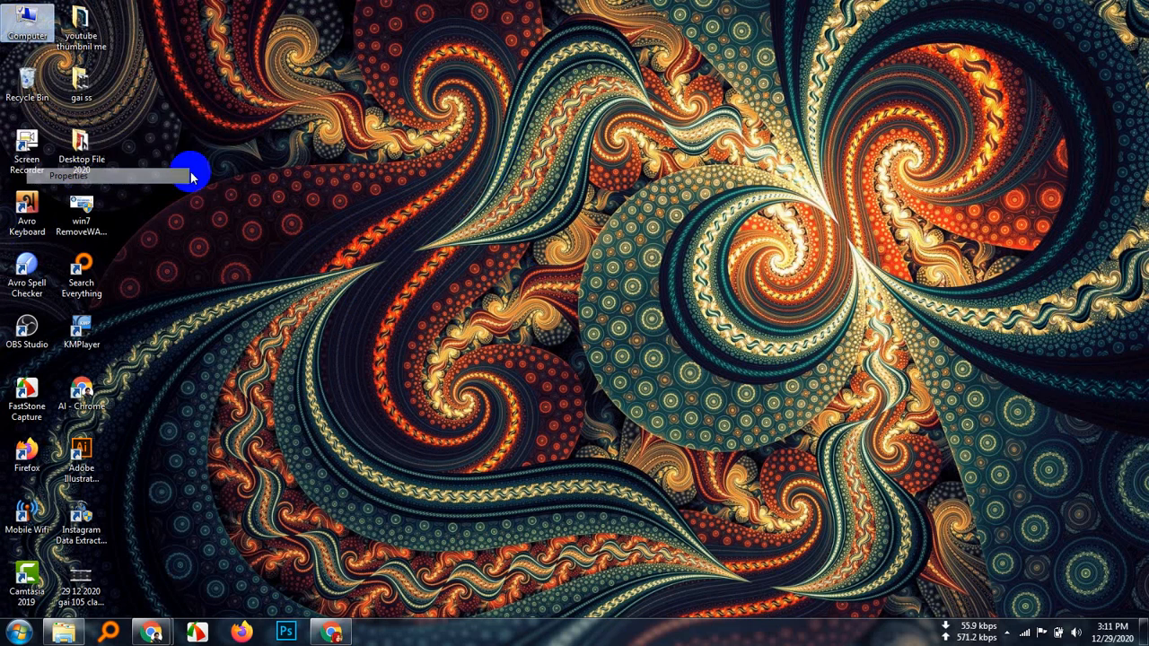
click(918, 181)
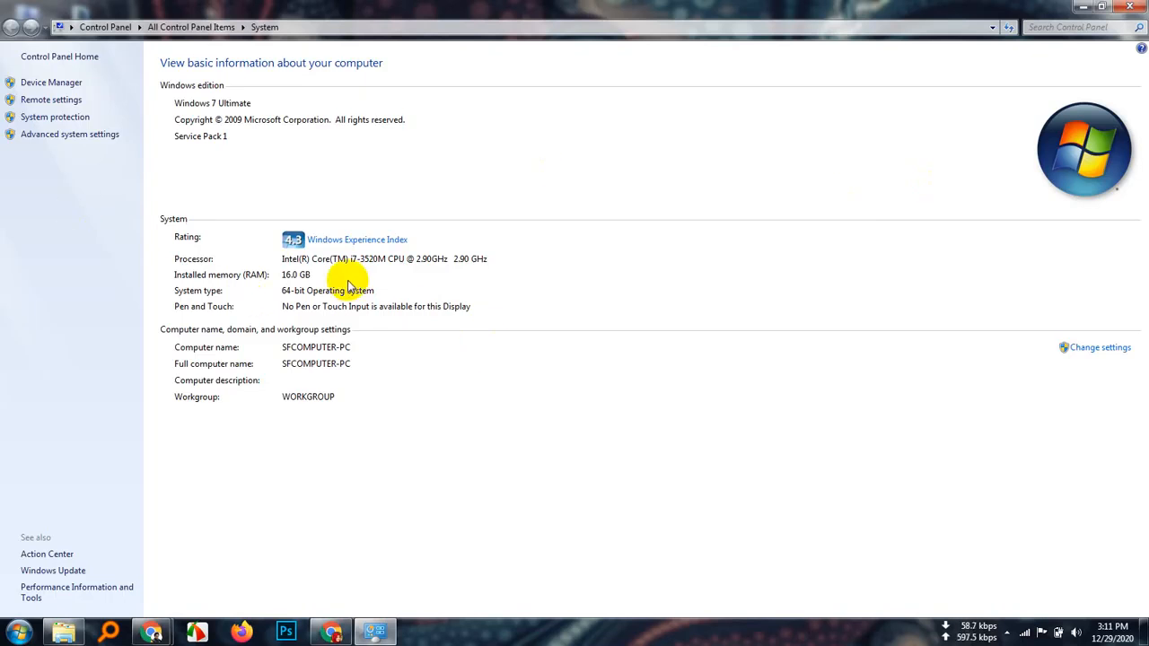
click(272, 277)
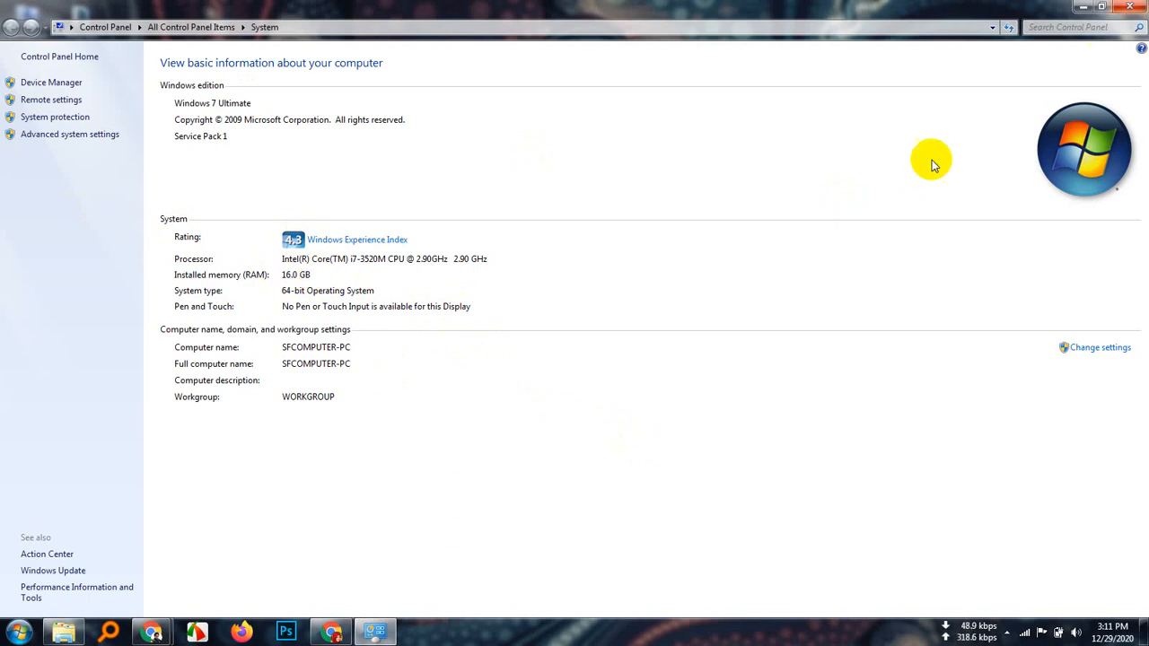
click(1128, 8)
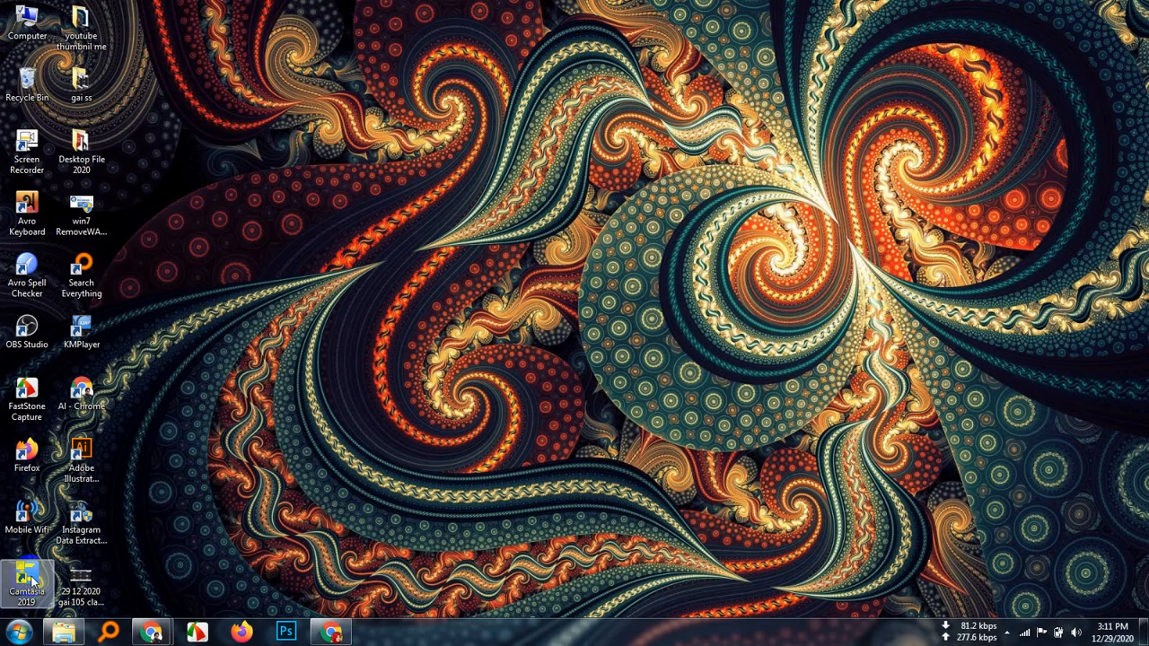
Step: Relaunch Camtasia 2019 with a new project, look over its File, Edit and Modify commands, and close the program
double_click(31, 579)
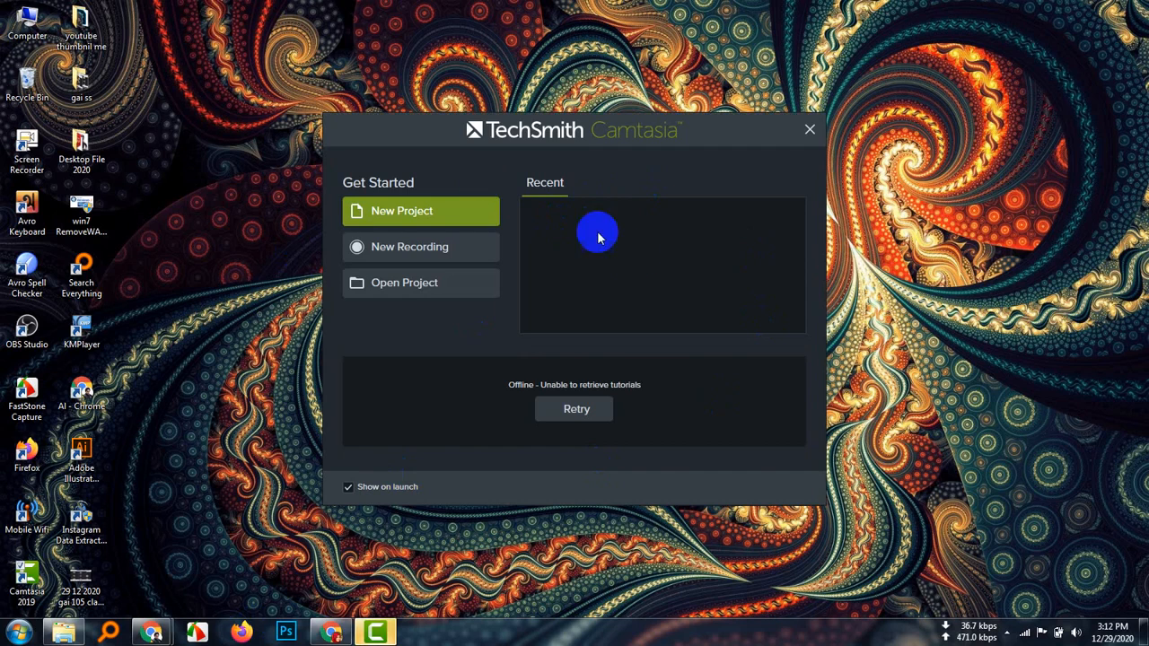
click(444, 213)
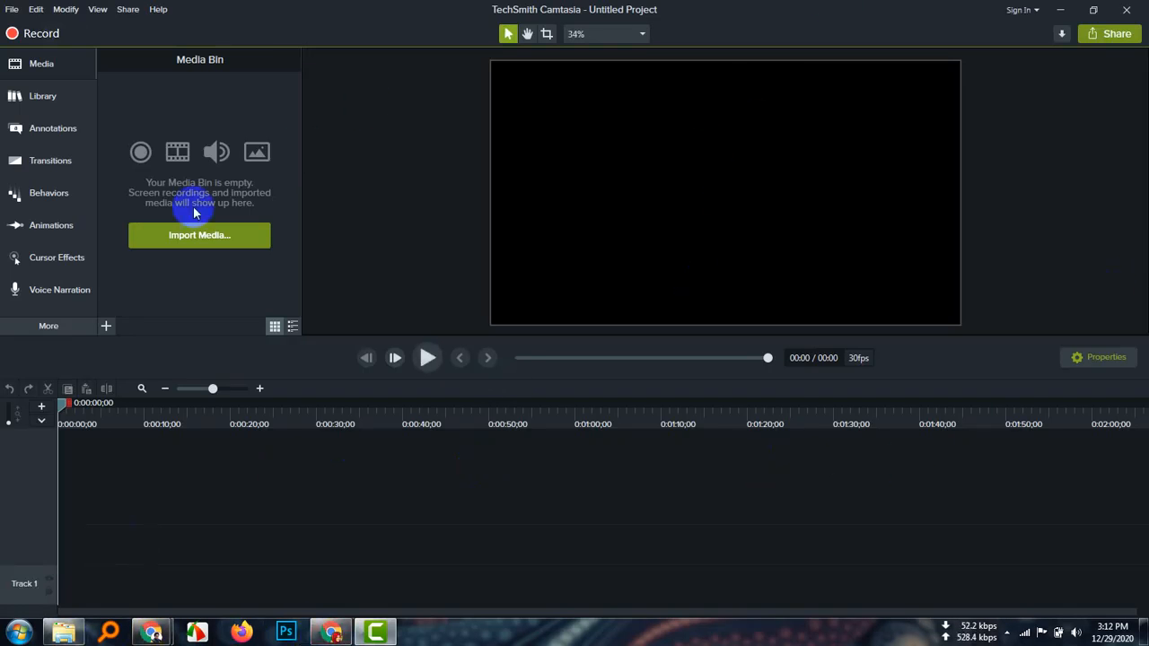
click(11, 10)
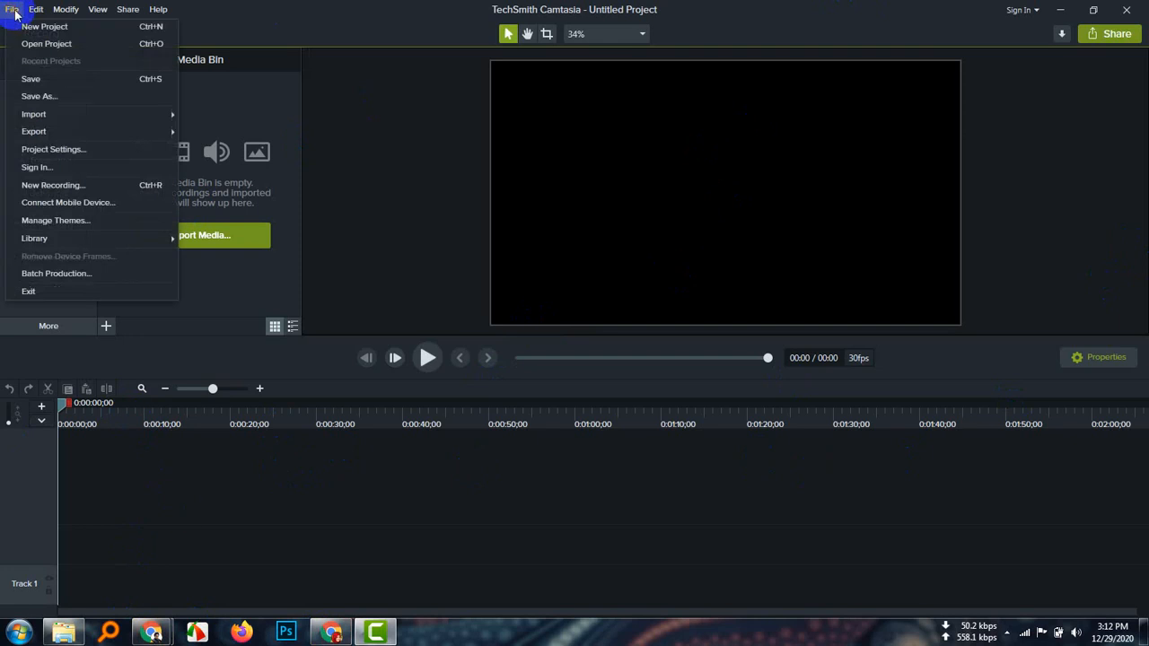
mouse_move(35, 11)
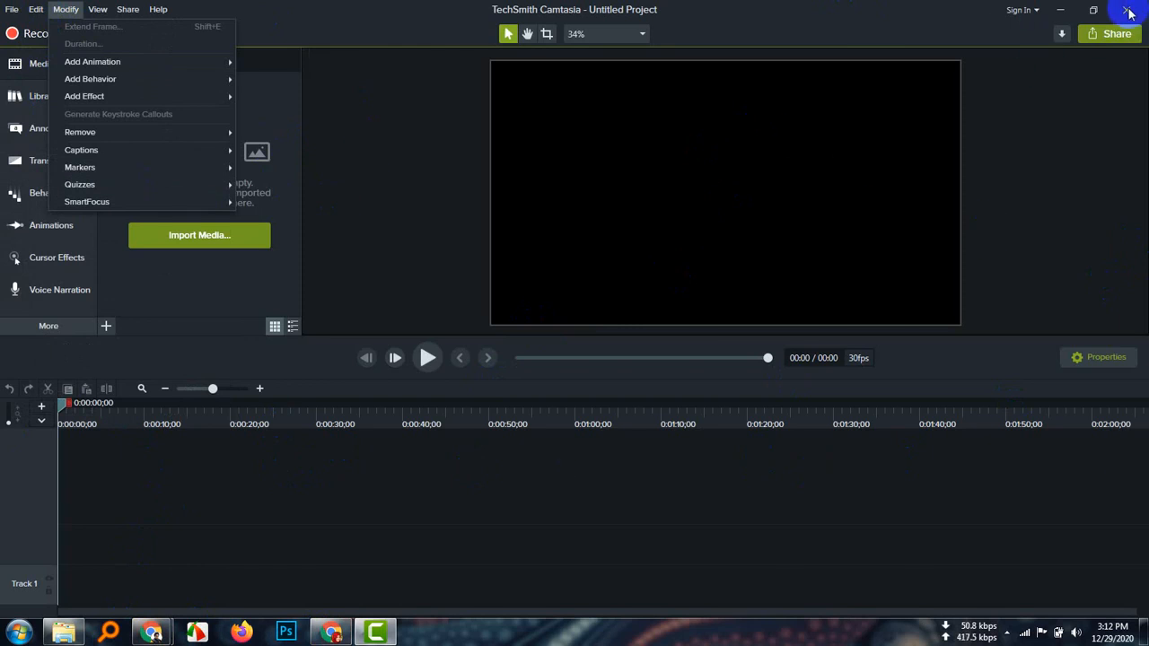
click(1128, 10)
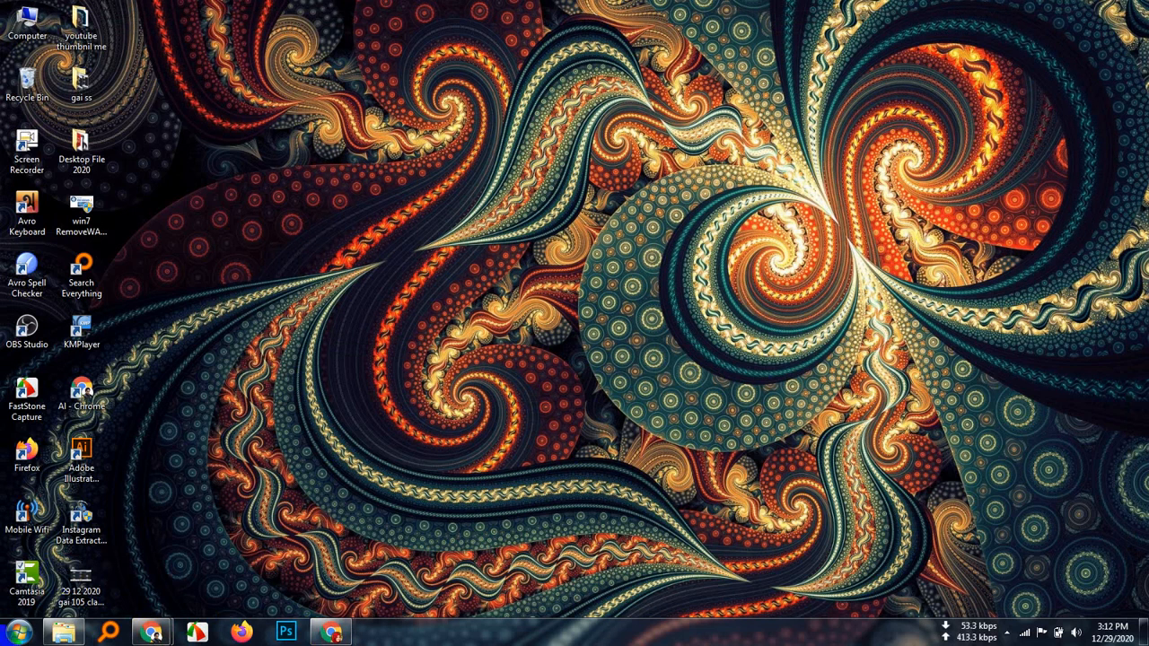
Step: Search for Control Panel, switch its view to Category and open the list of programs to uninstall
click(18, 634)
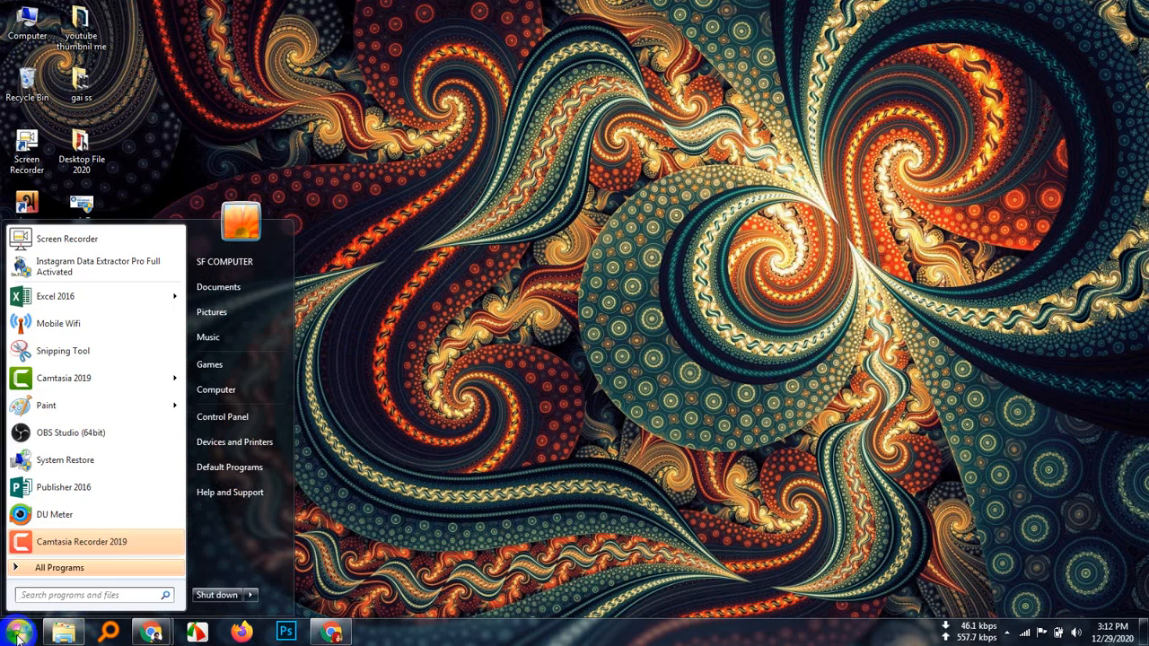
text(control)
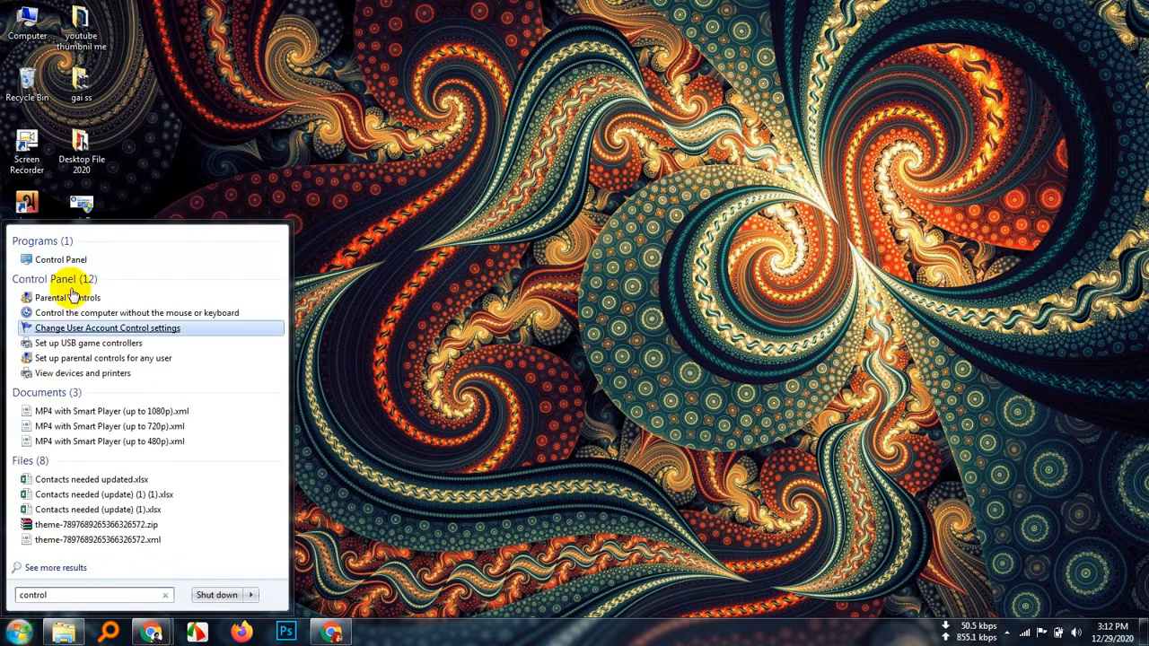
click(63, 261)
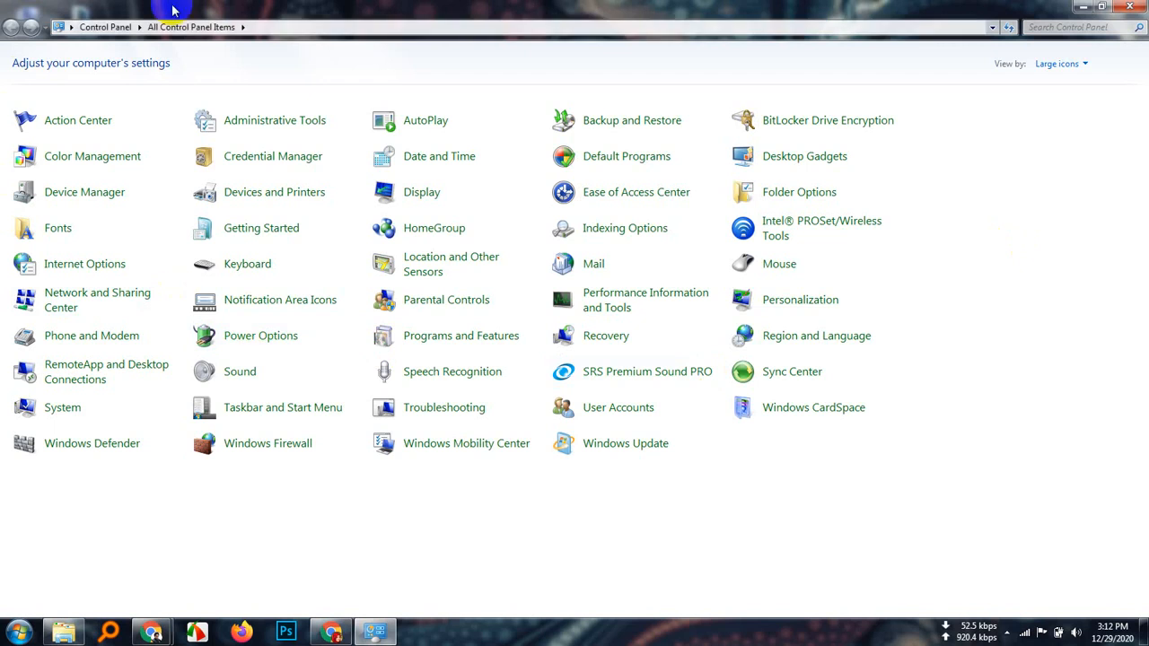
click(1086, 65)
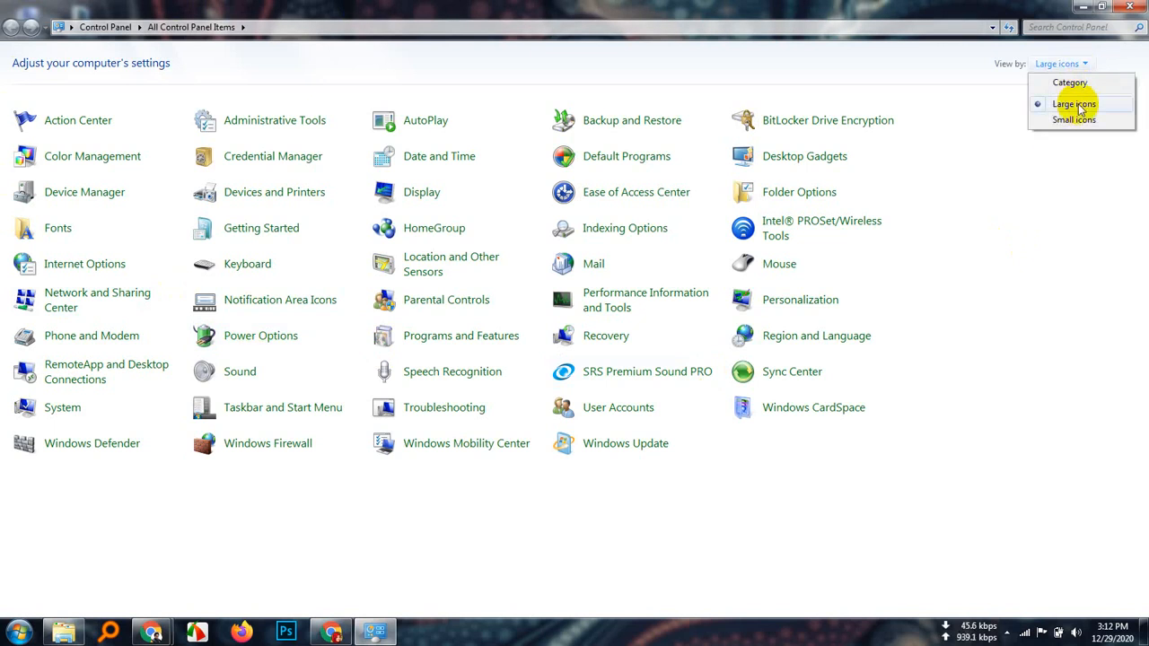
click(1071, 82)
click(386, 291)
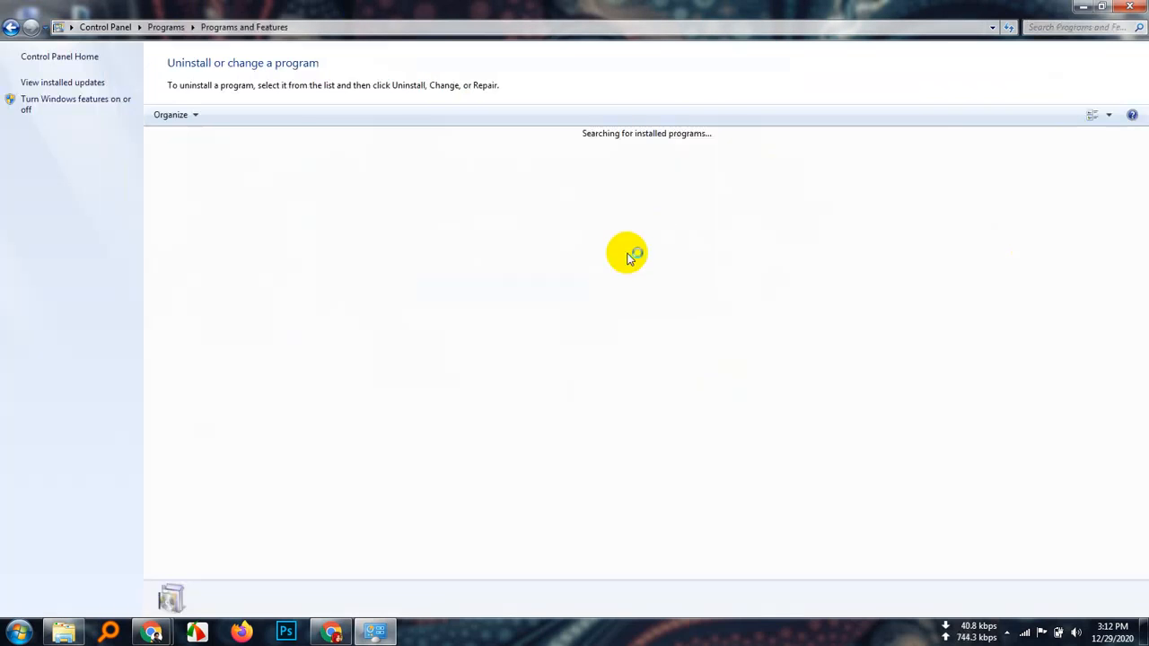
Step: Uninstall Camtasia 2019 with the Delete Files option, finish the uninstaller and close the installed programs window
click(231, 184)
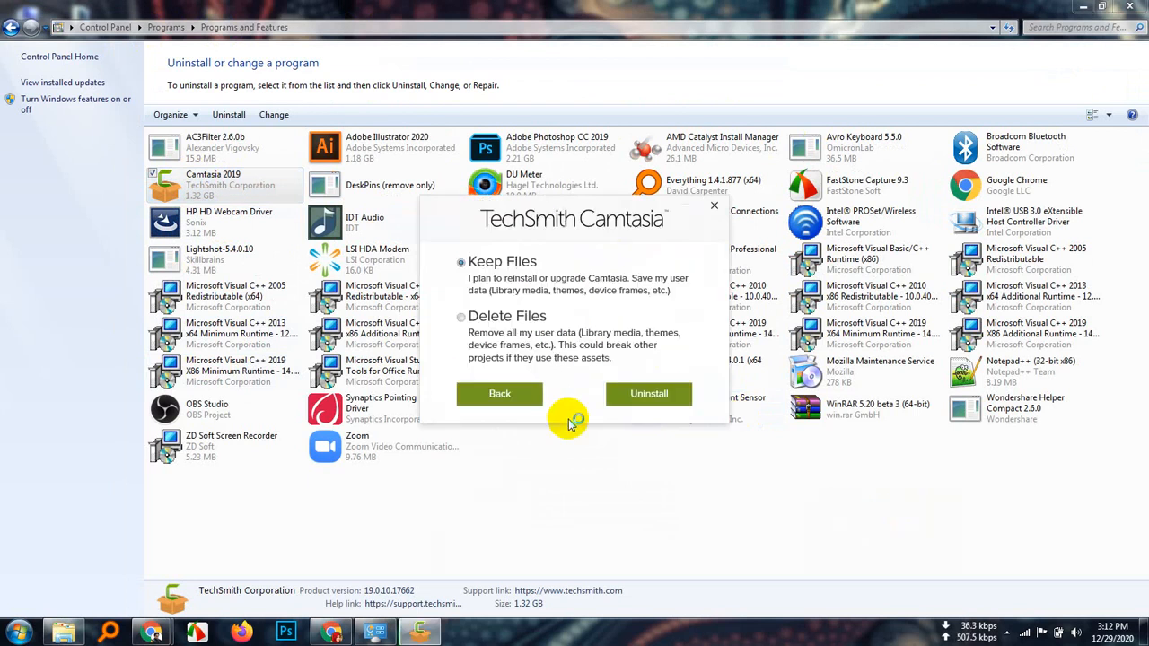
click(461, 319)
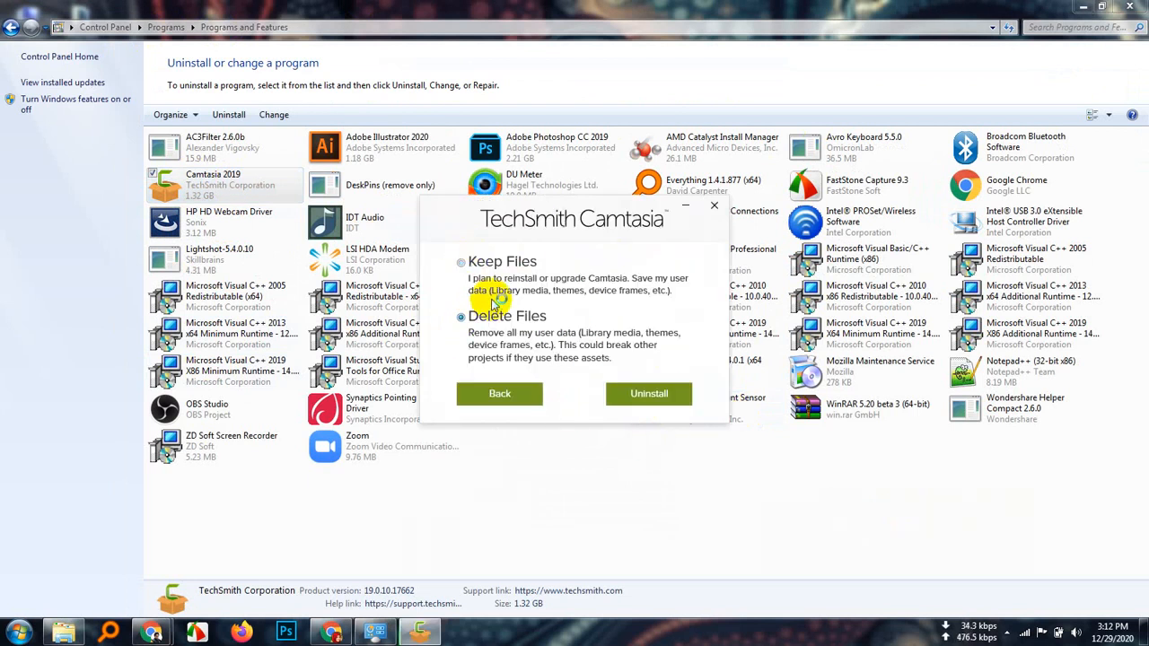
click(650, 397)
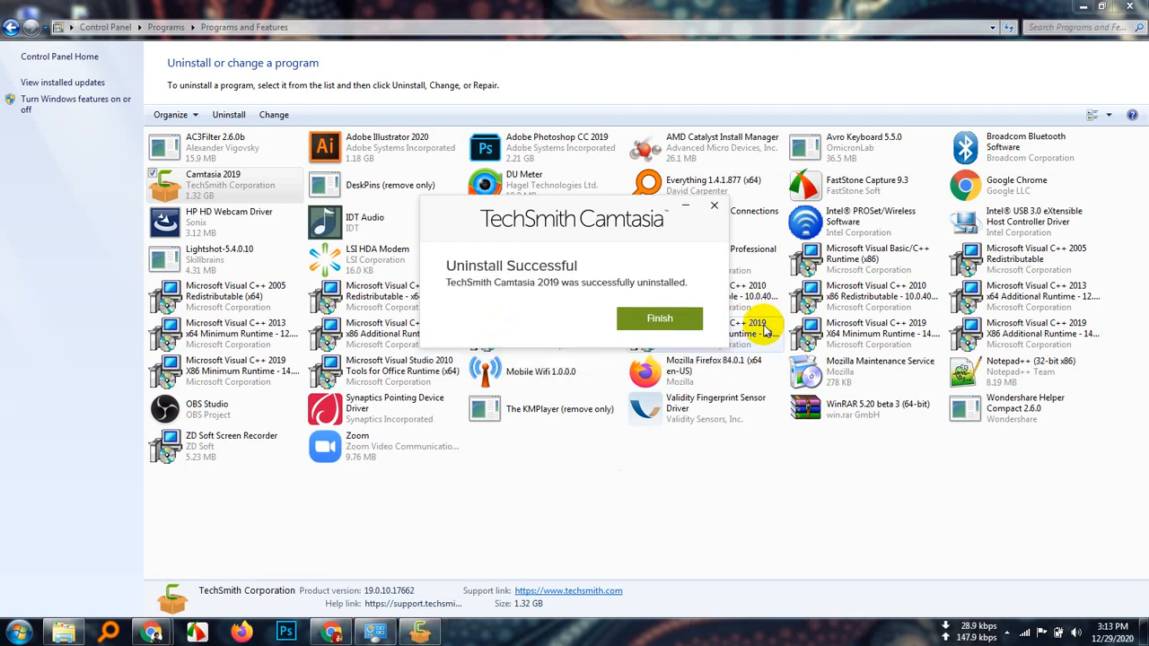
click(660, 318)
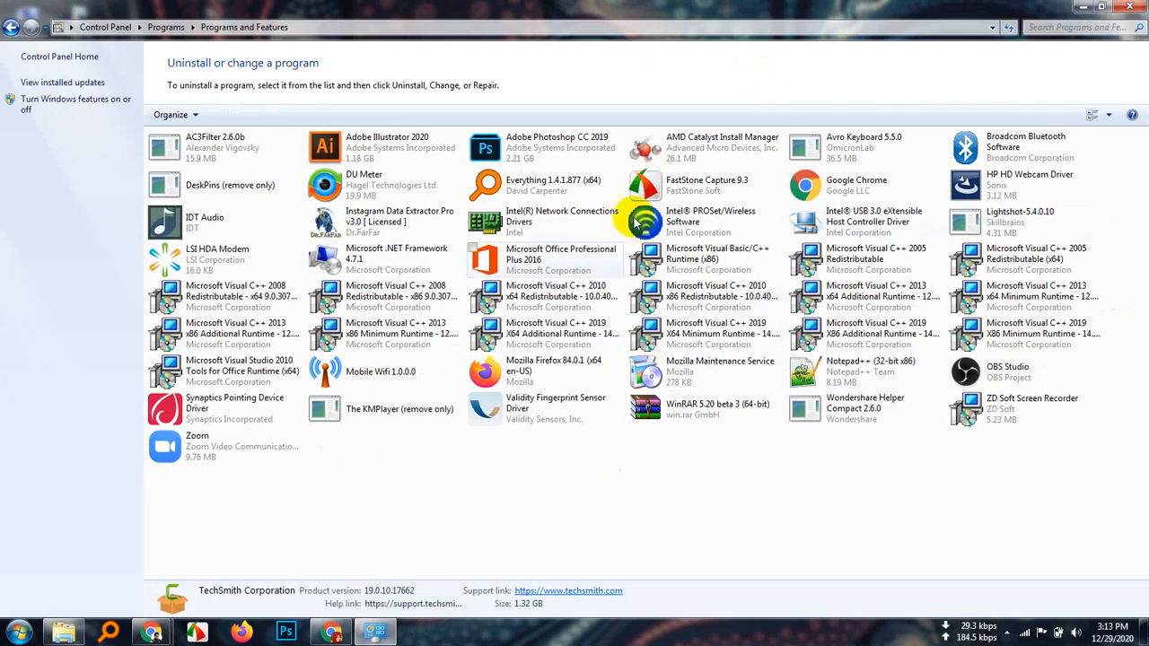
click(1139, 7)
Step: Refresh the desktop several times
right_click(525, 178)
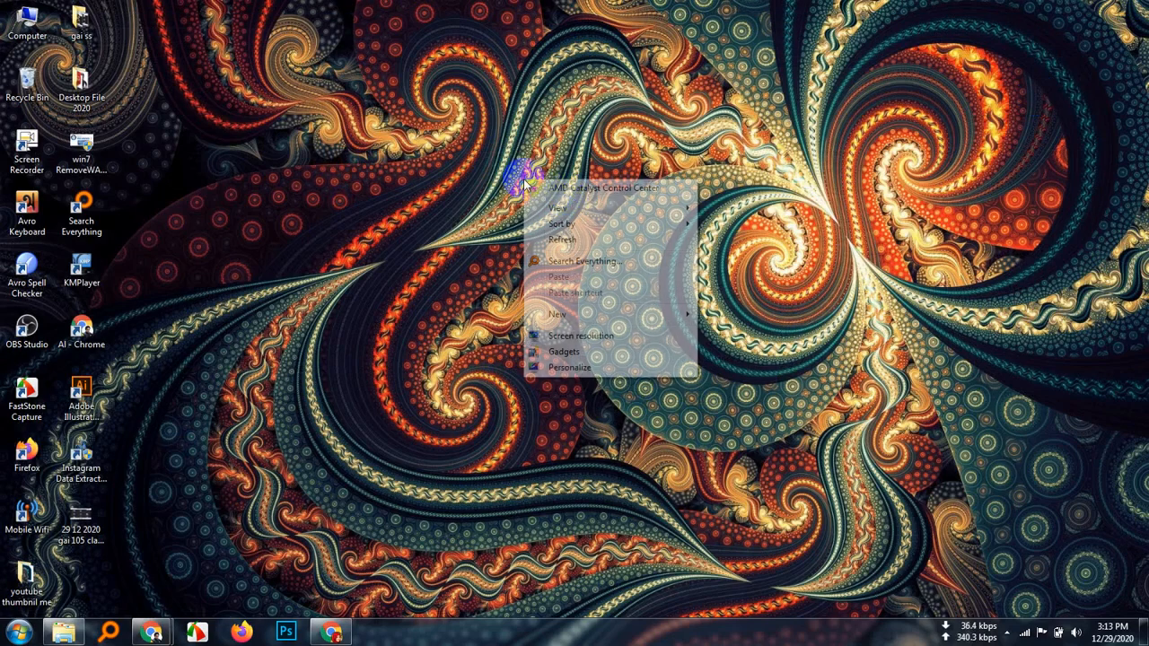
click(580, 242)
right_click(528, 202)
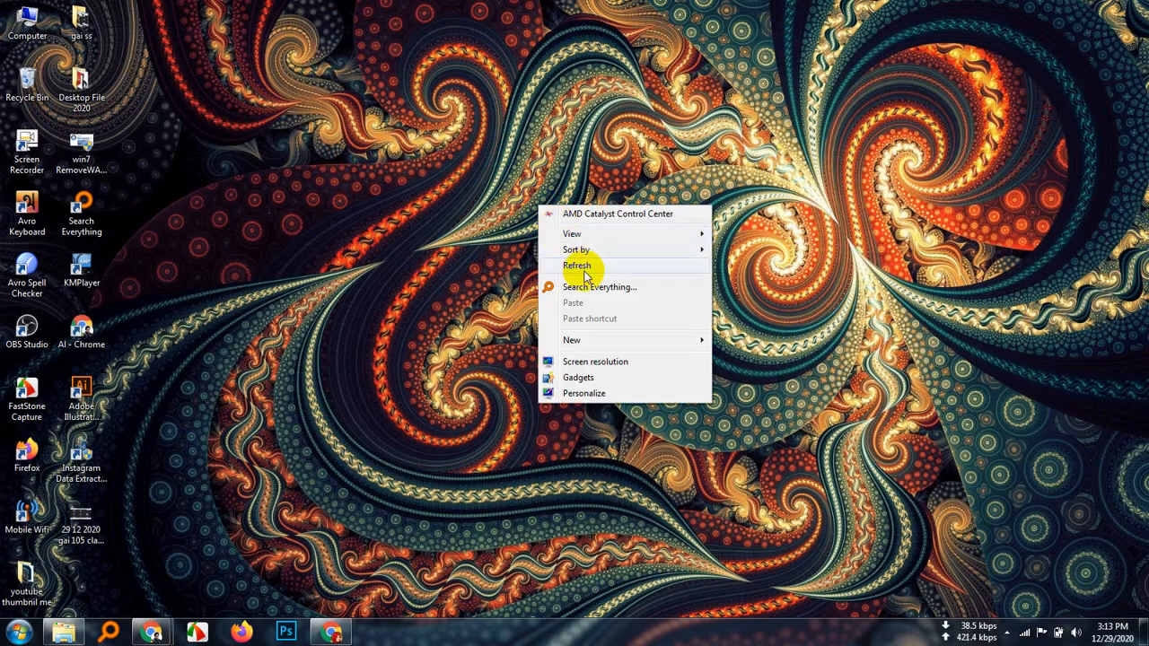
click(576, 259)
right_click(488, 212)
click(540, 273)
right_click(492, 212)
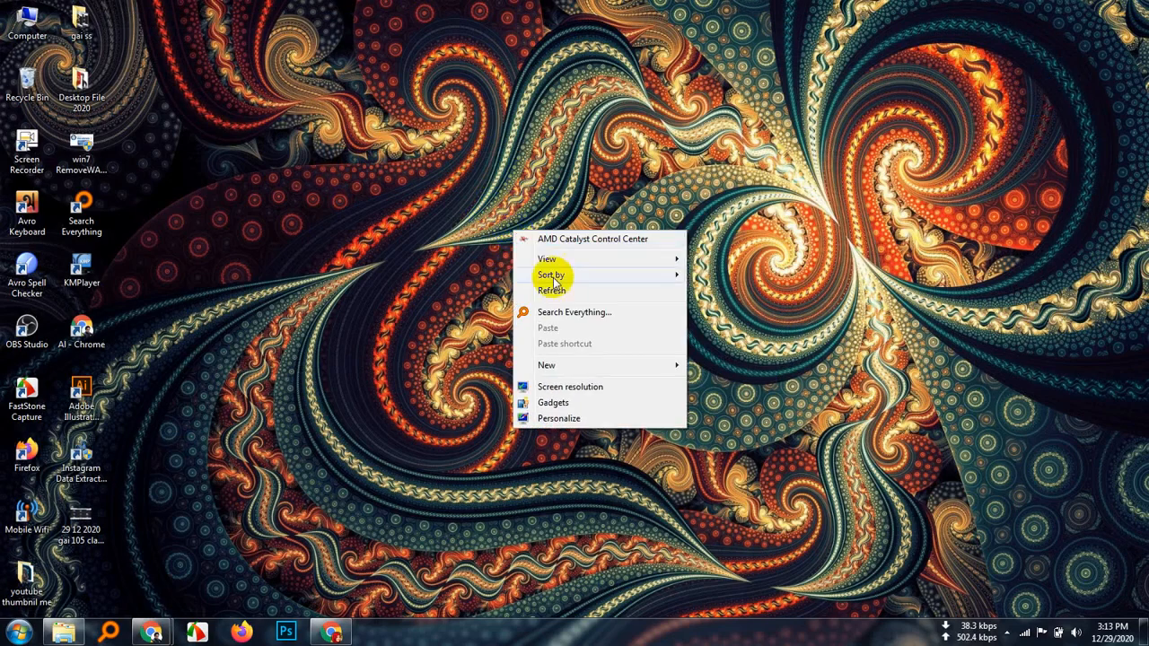
click(555, 275)
right_click(485, 213)
click(543, 270)
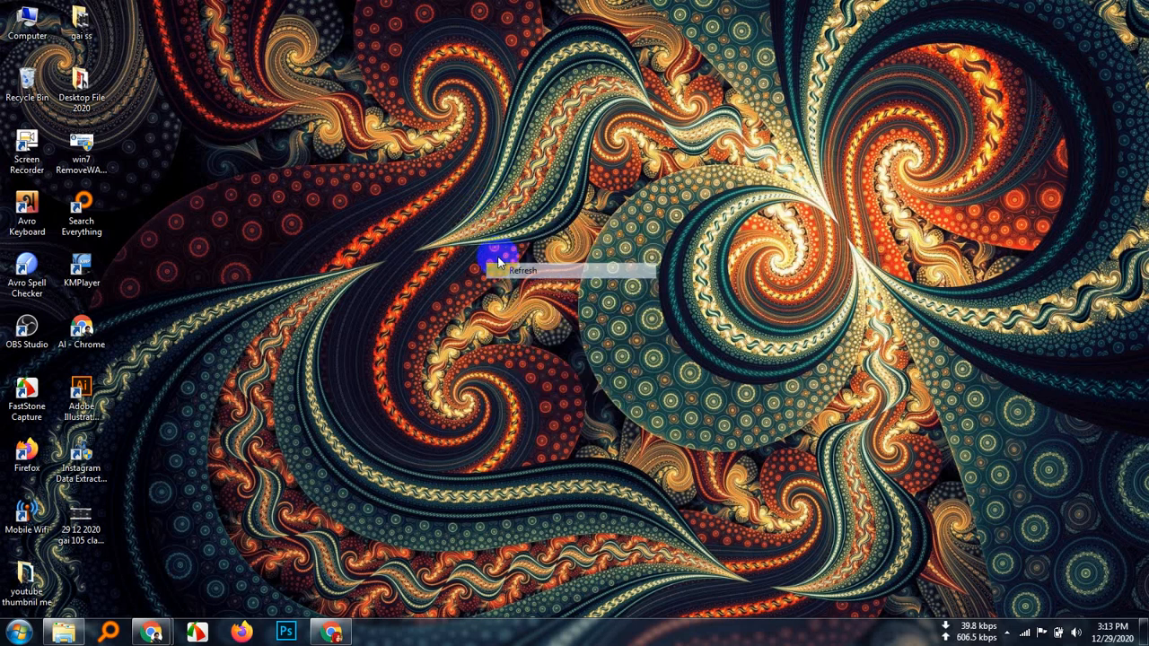
right_click(456, 225)
click(487, 285)
right_click(474, 223)
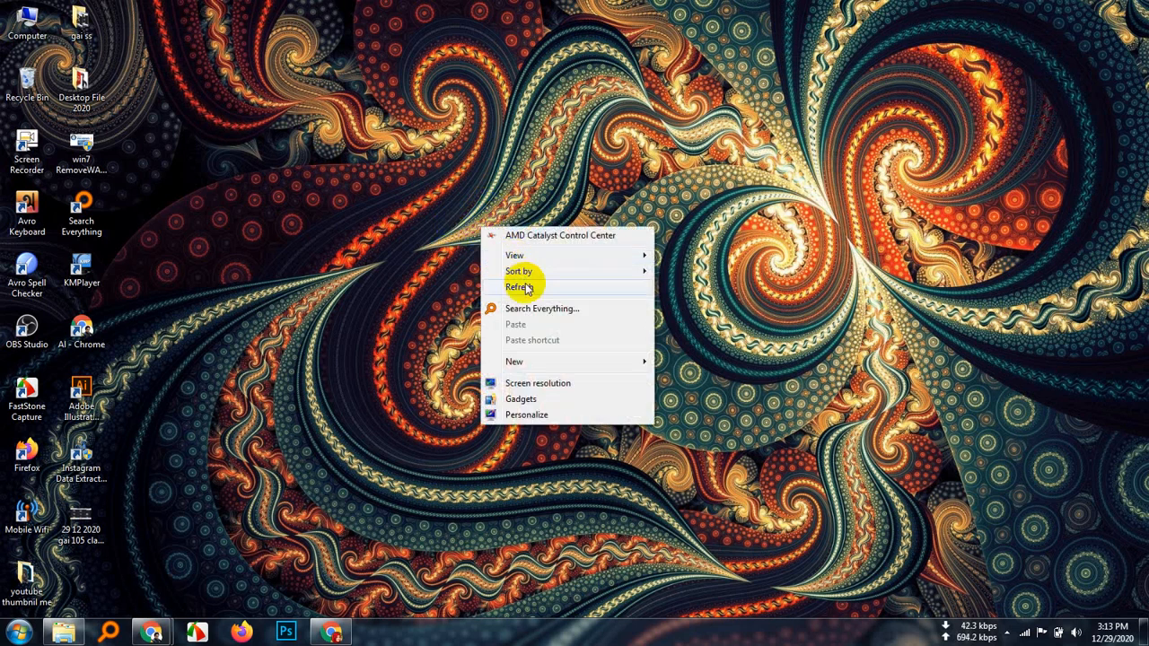
click(515, 288)
right_click(458, 231)
click(496, 289)
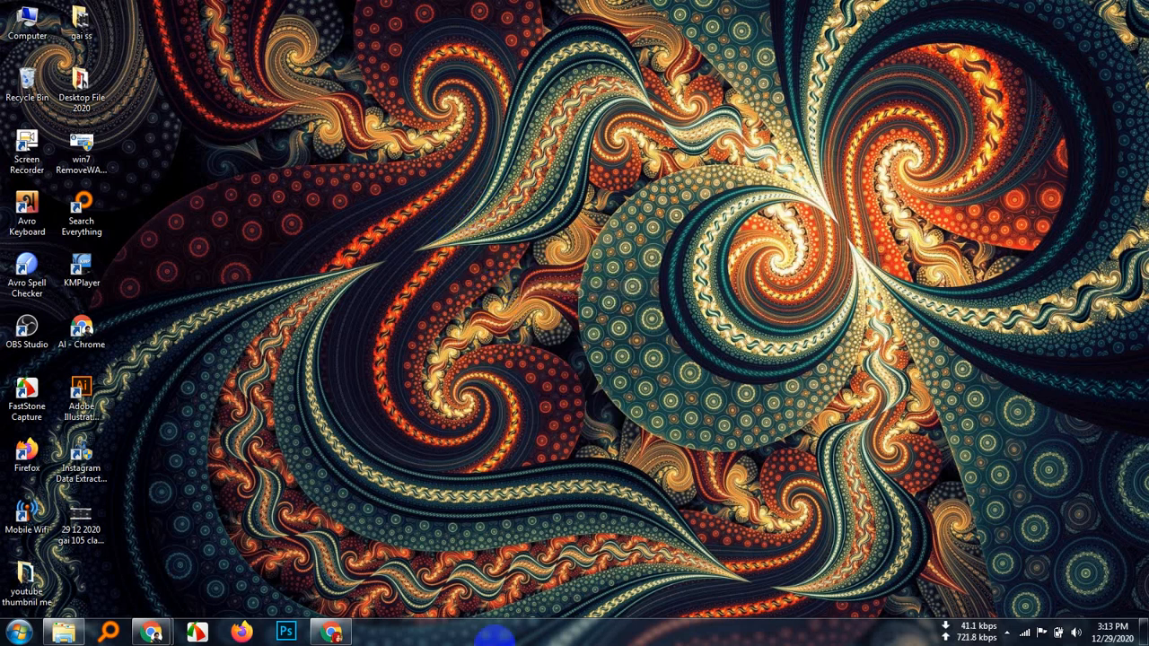
Step: Open the extracted Camtasia_Studio_2019 folder under youtube marketing ledp 2020 on drive N:, look inside Activation File and return to the installer folder
double_click(36, 27)
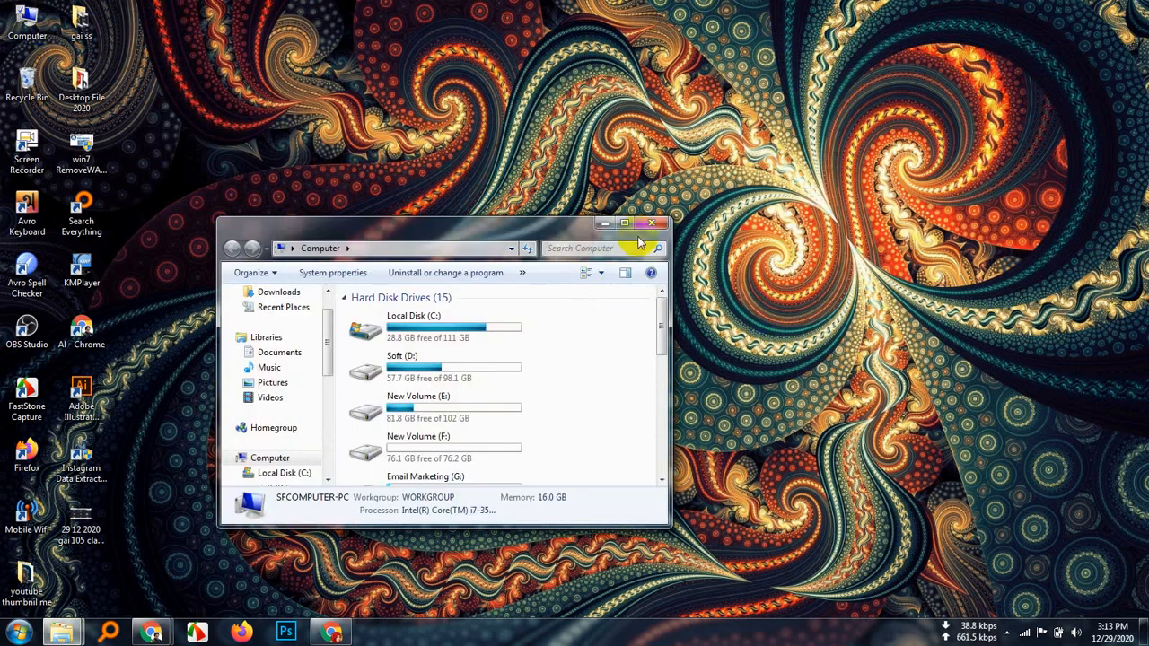
click(626, 224)
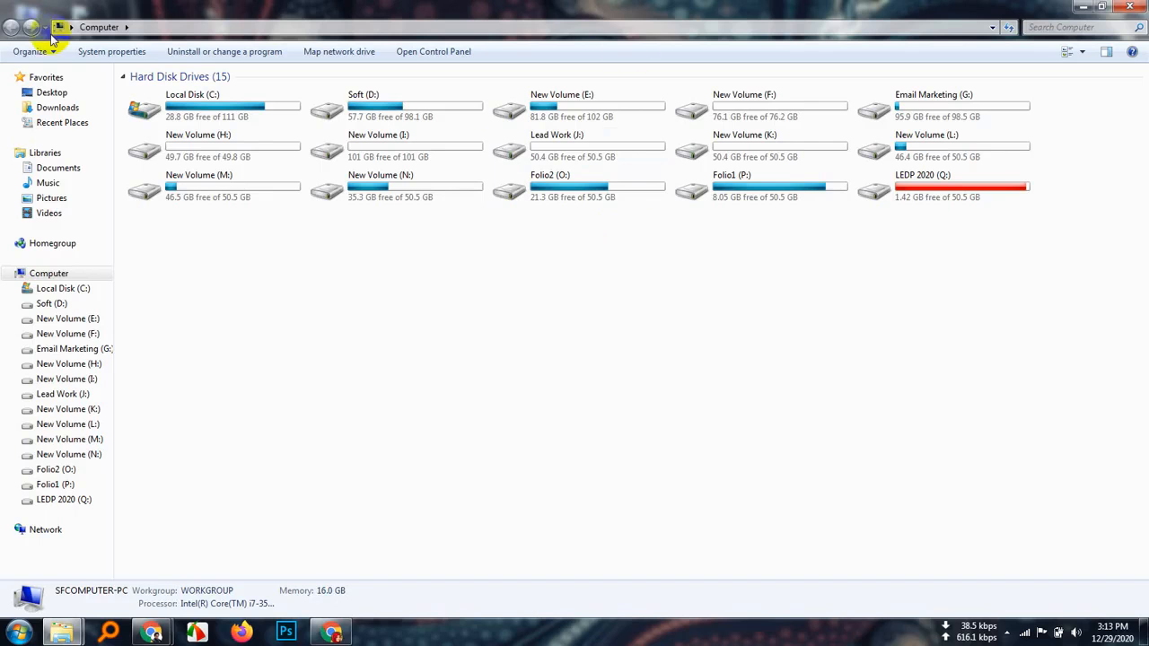
double_click(438, 180)
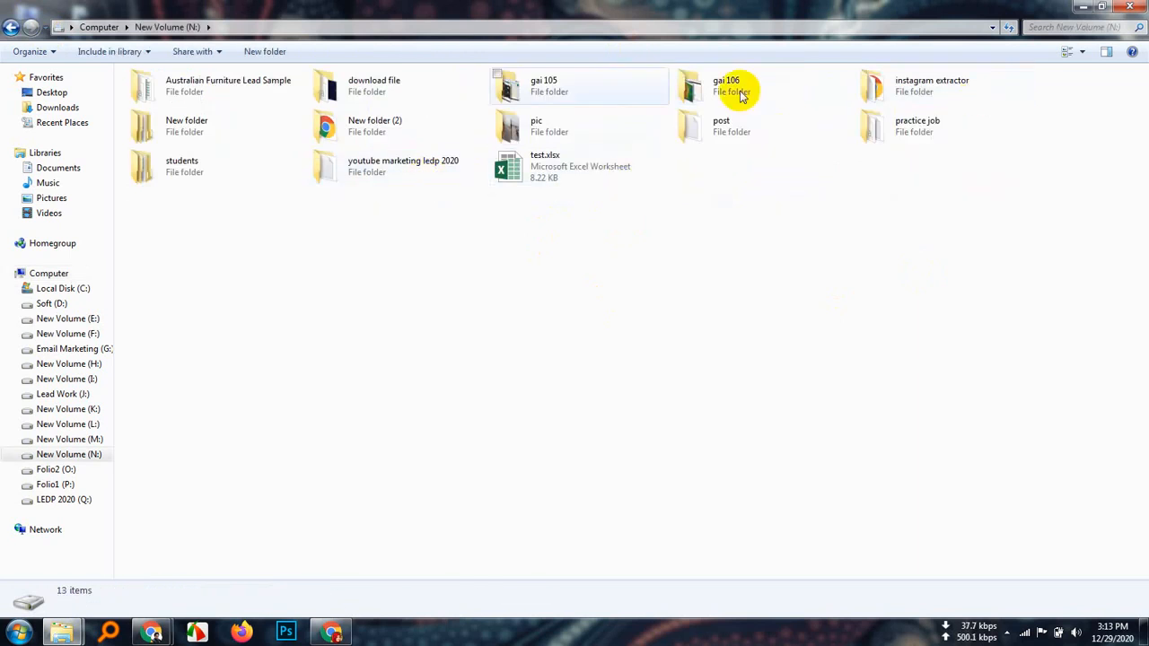
double_click(401, 180)
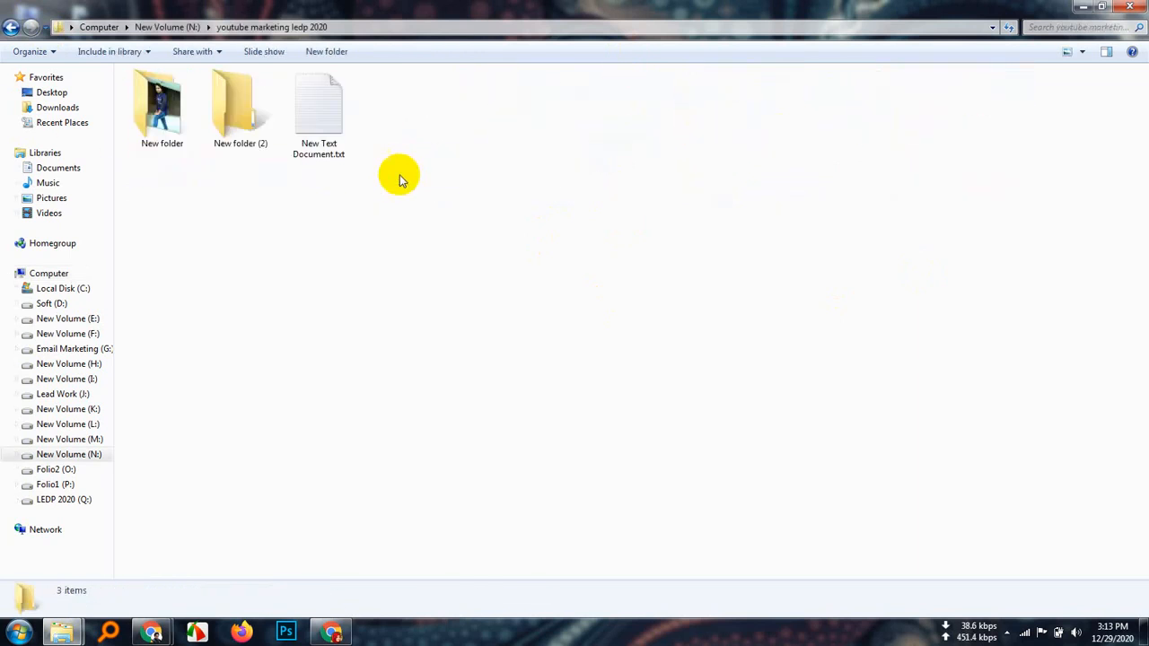
double_click(255, 113)
double_click(202, 108)
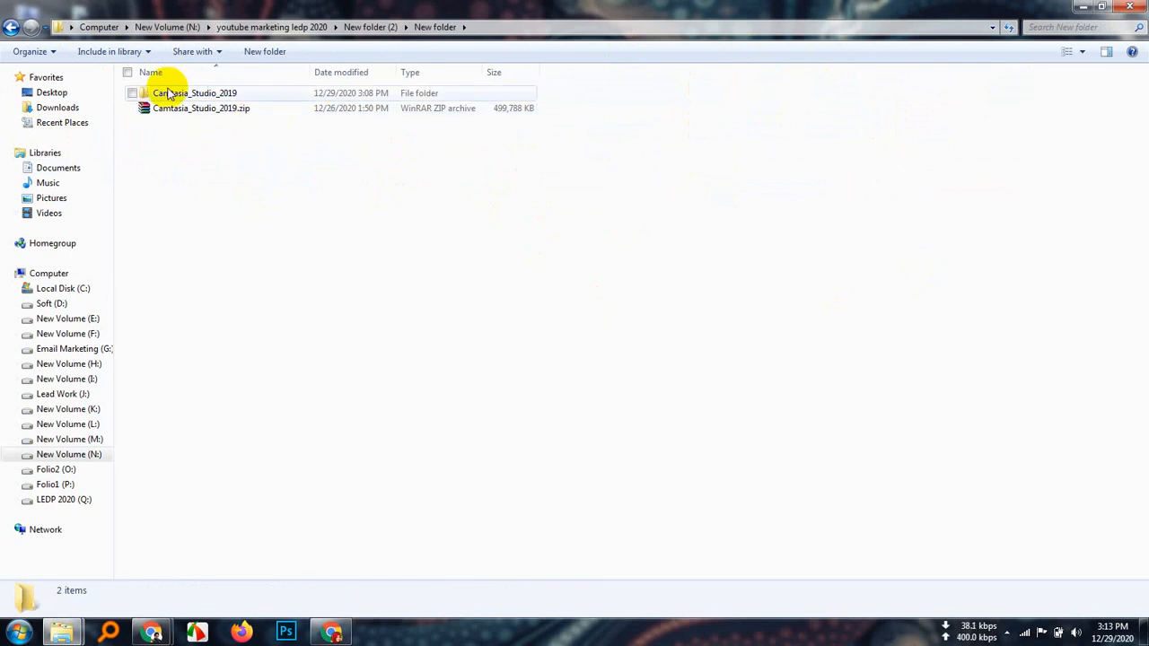
double_click(231, 94)
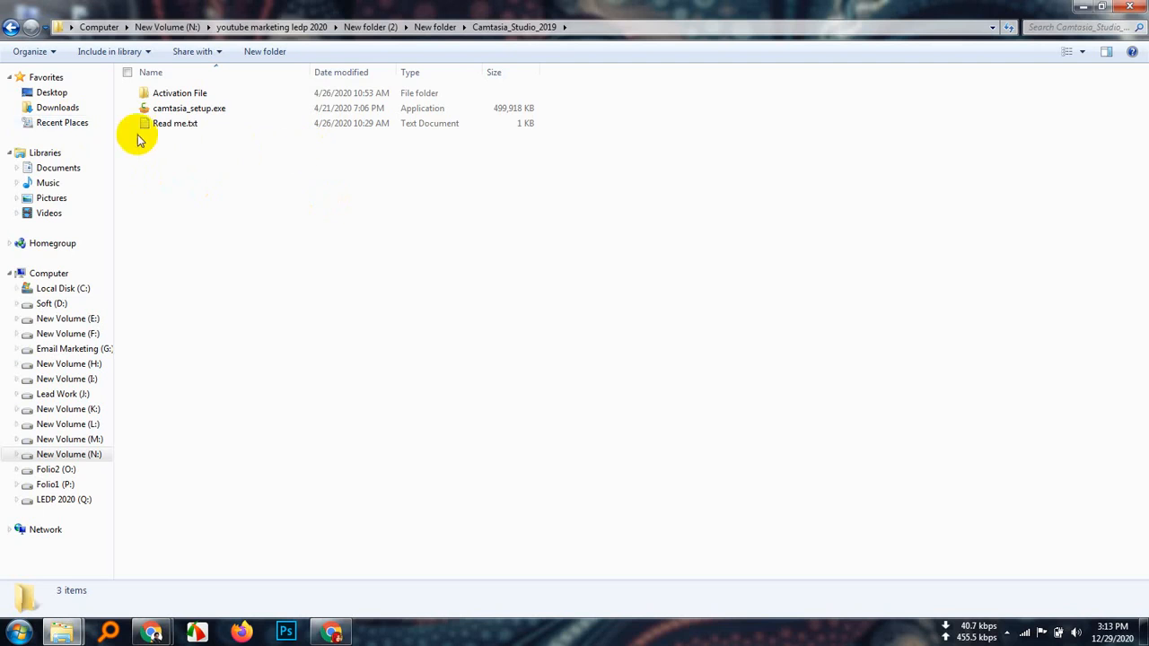
double_click(189, 94)
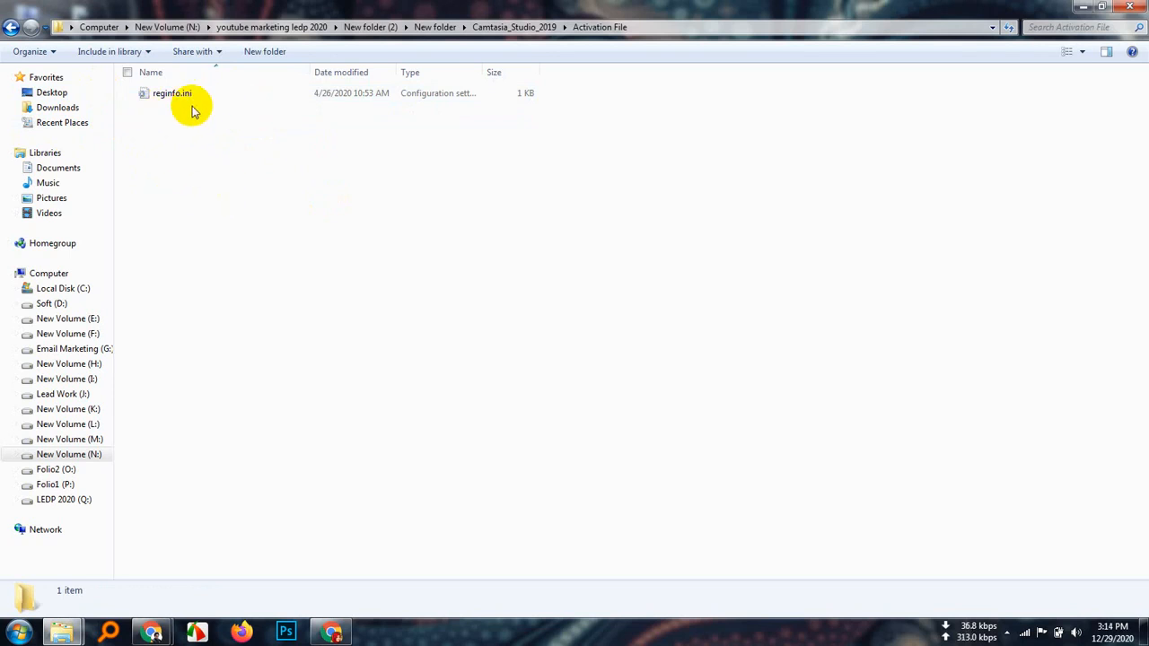
click(10, 27)
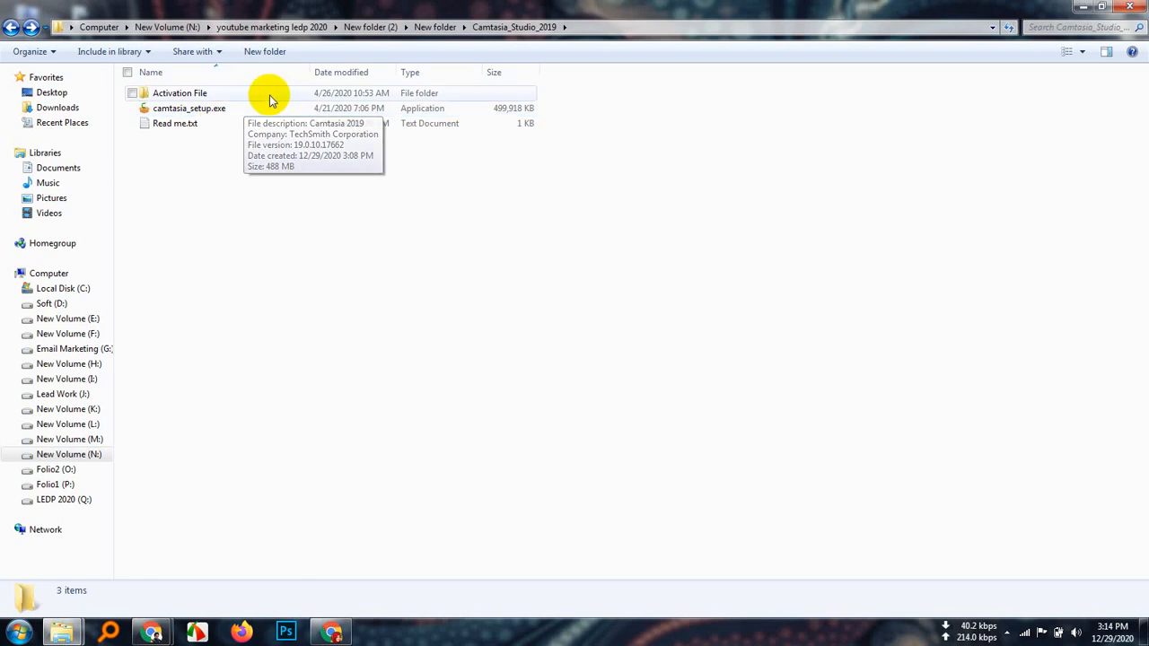
Step: Run camtasia_setup.exe, allow it past the security warning and choose English as the installer language
double_click(227, 113)
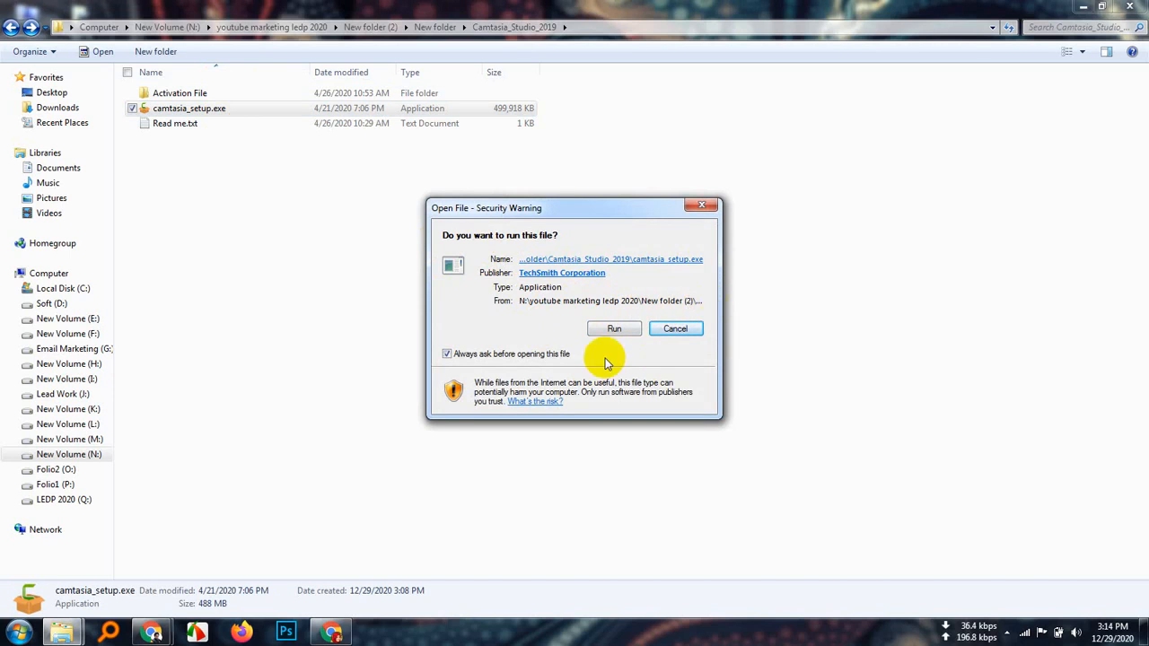
click(611, 327)
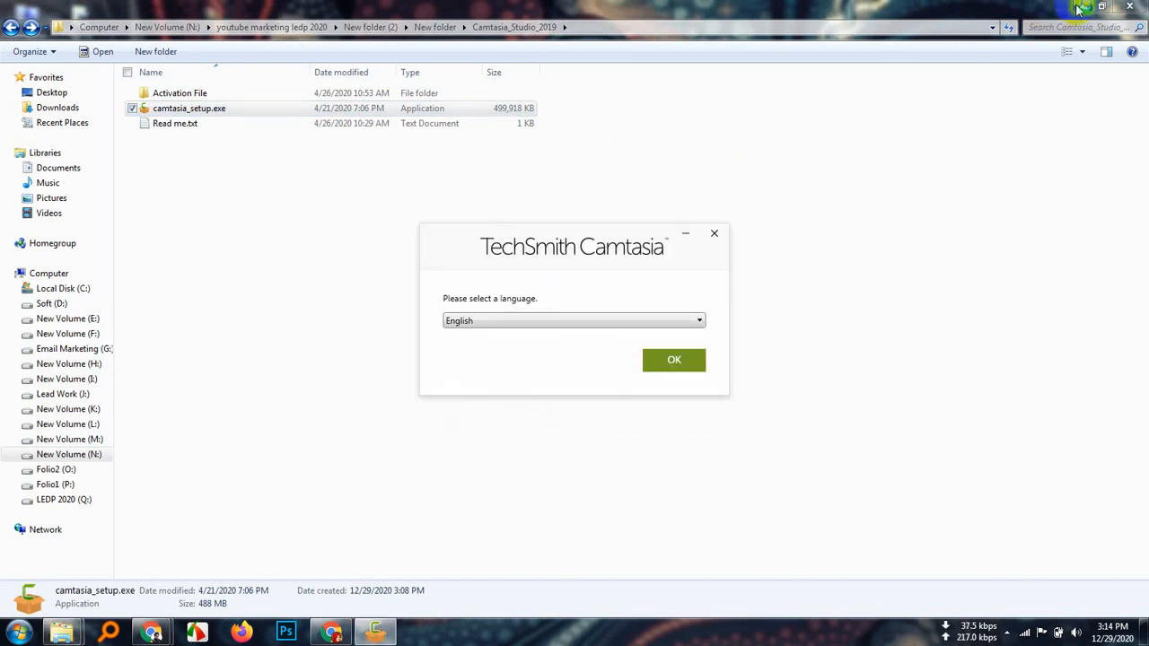
click(699, 323)
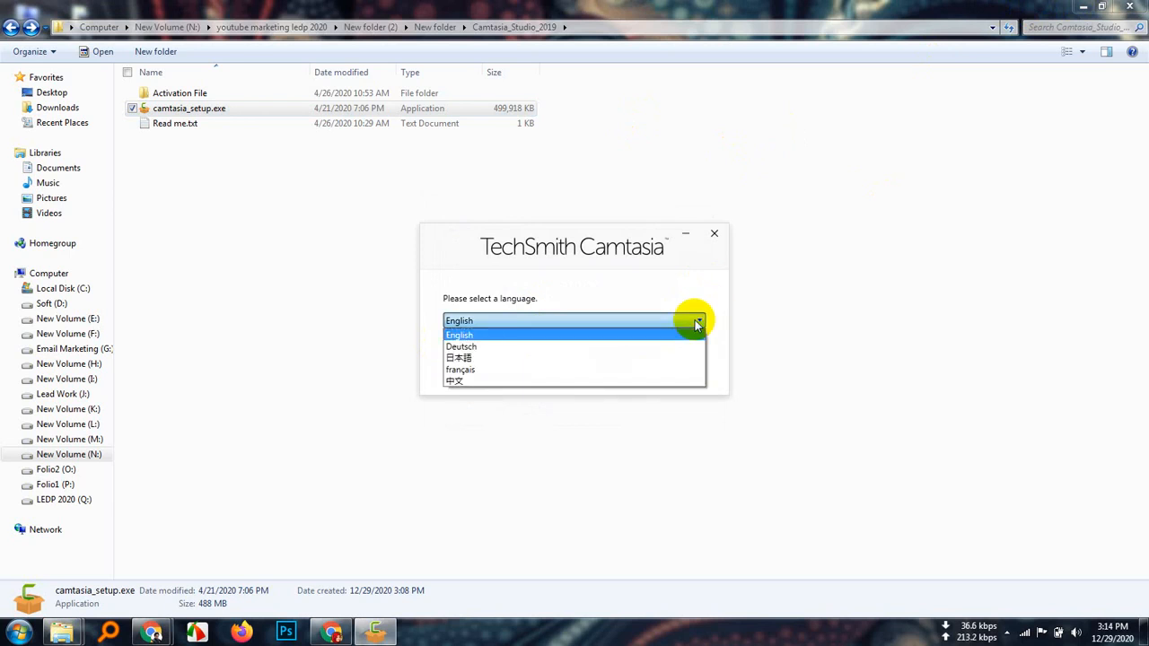
click(485, 335)
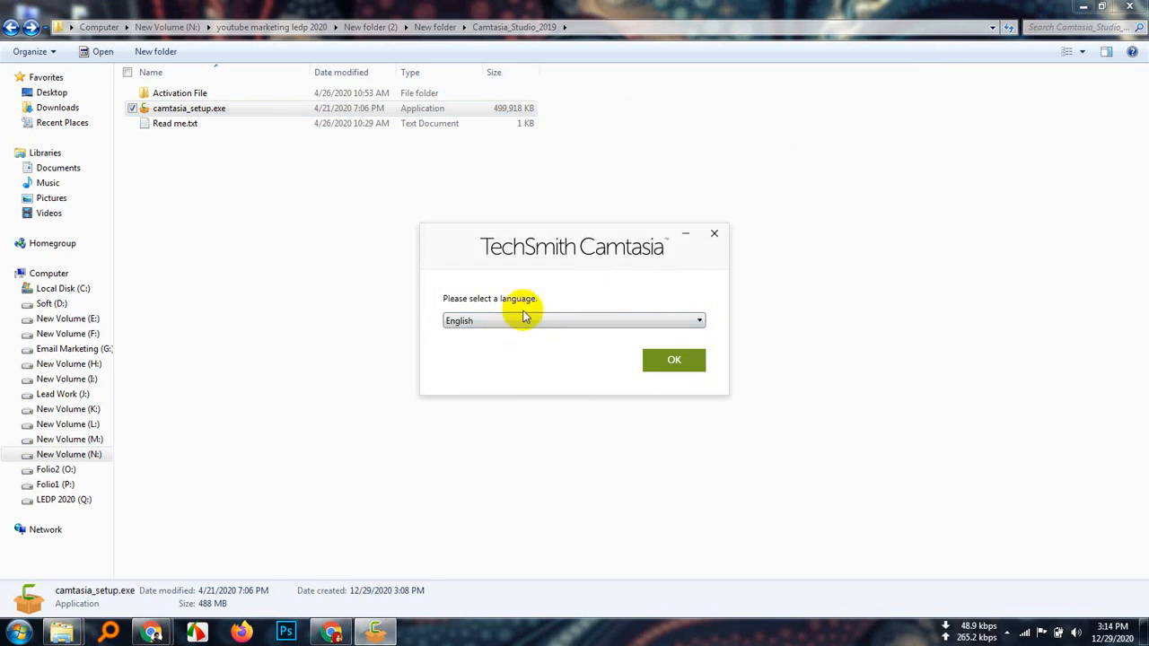
click(674, 358)
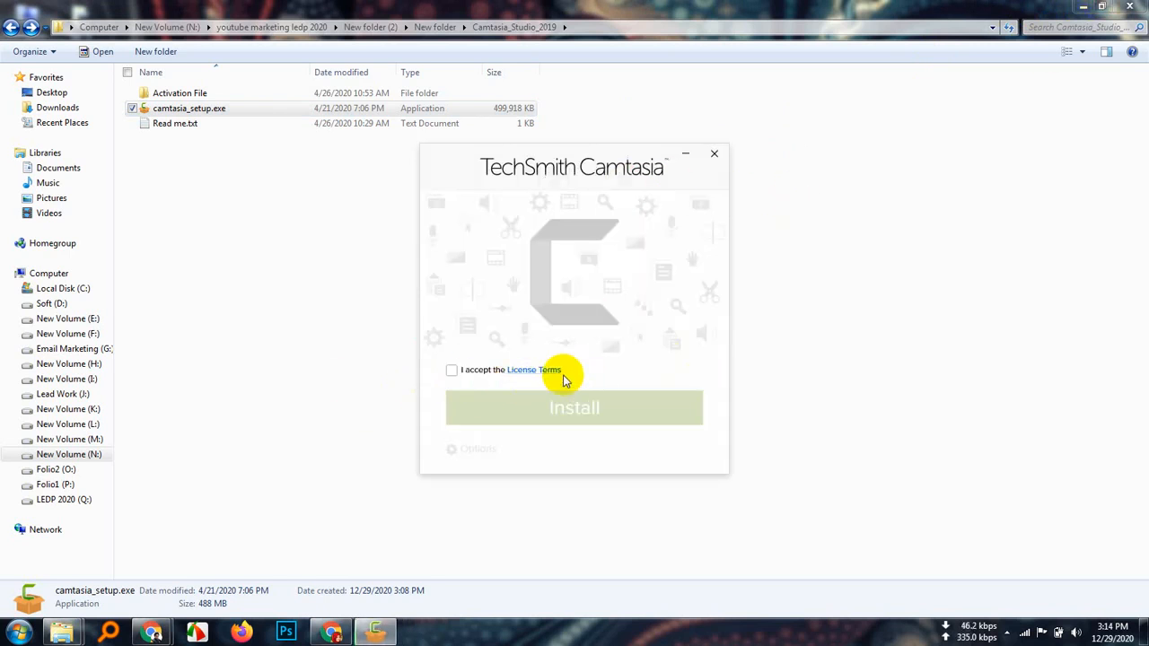
Step: Accept the license terms, install Camtasia 2019, minimize the folder window while it runs and finish the installer
click(452, 370)
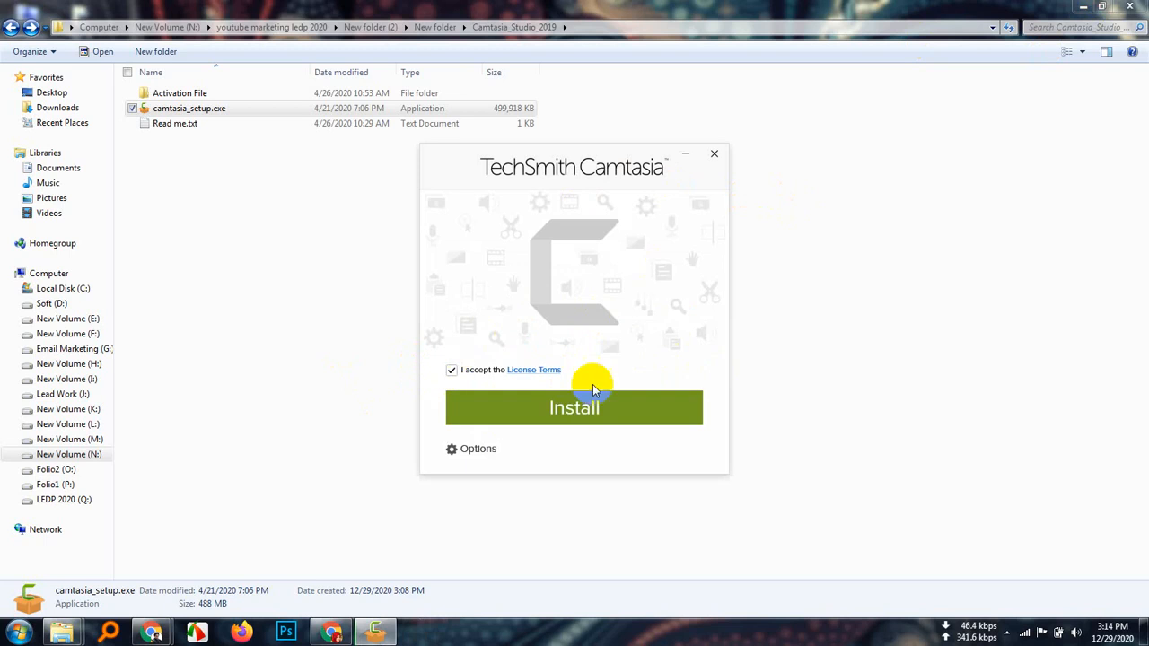
click(583, 409)
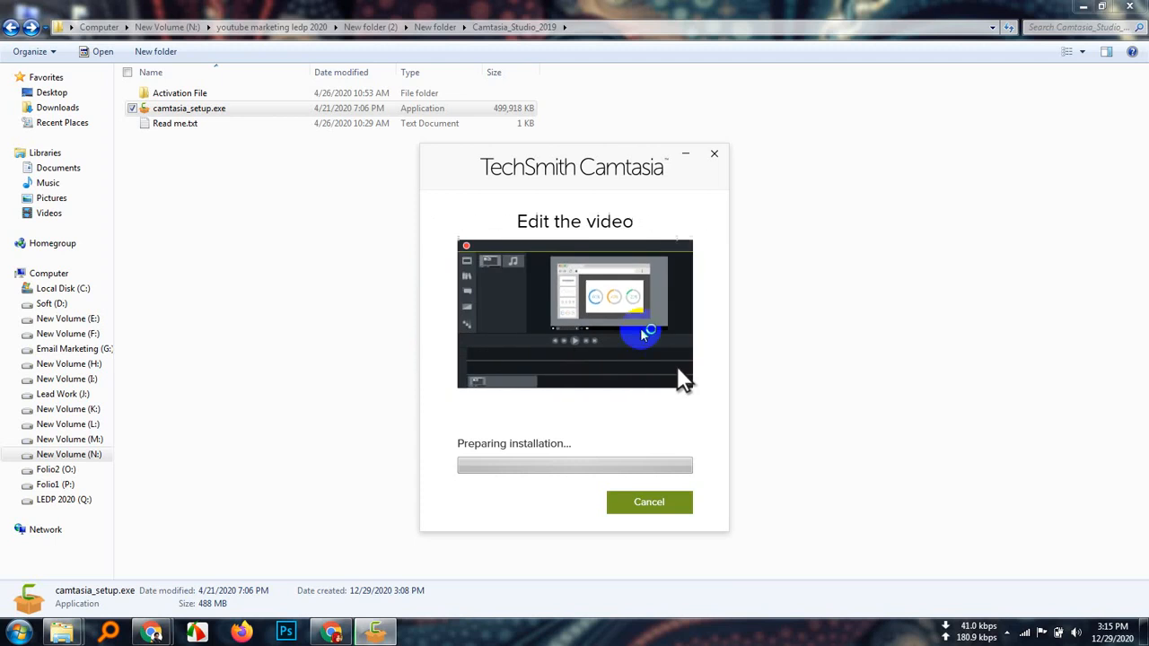
click(1083, 6)
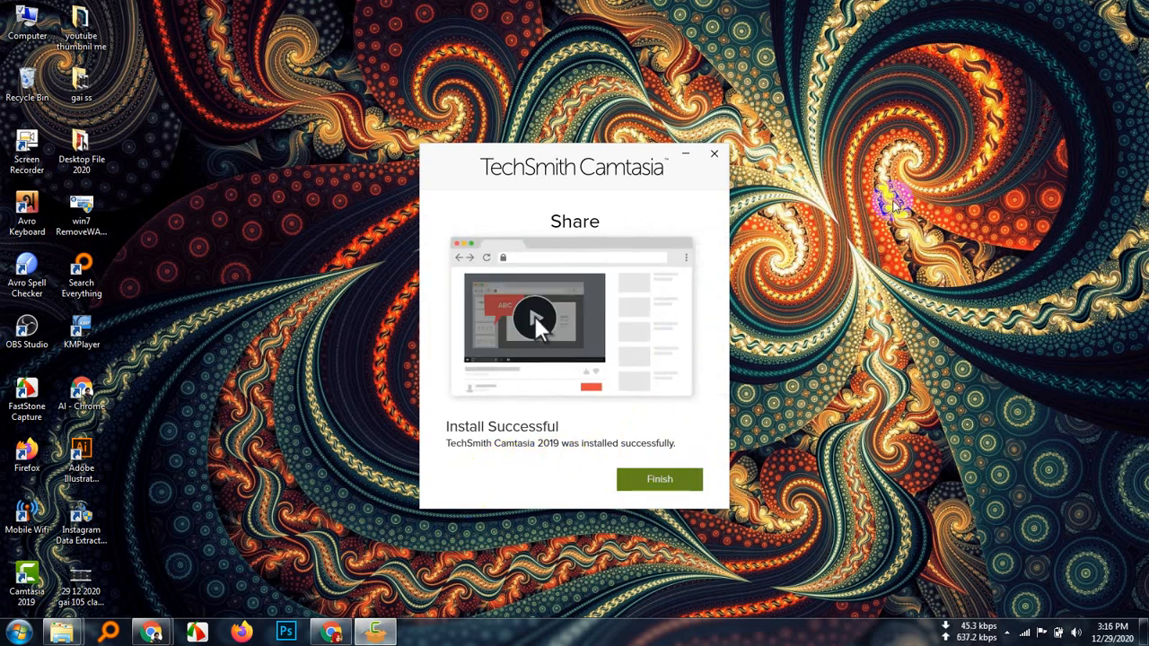
click(660, 483)
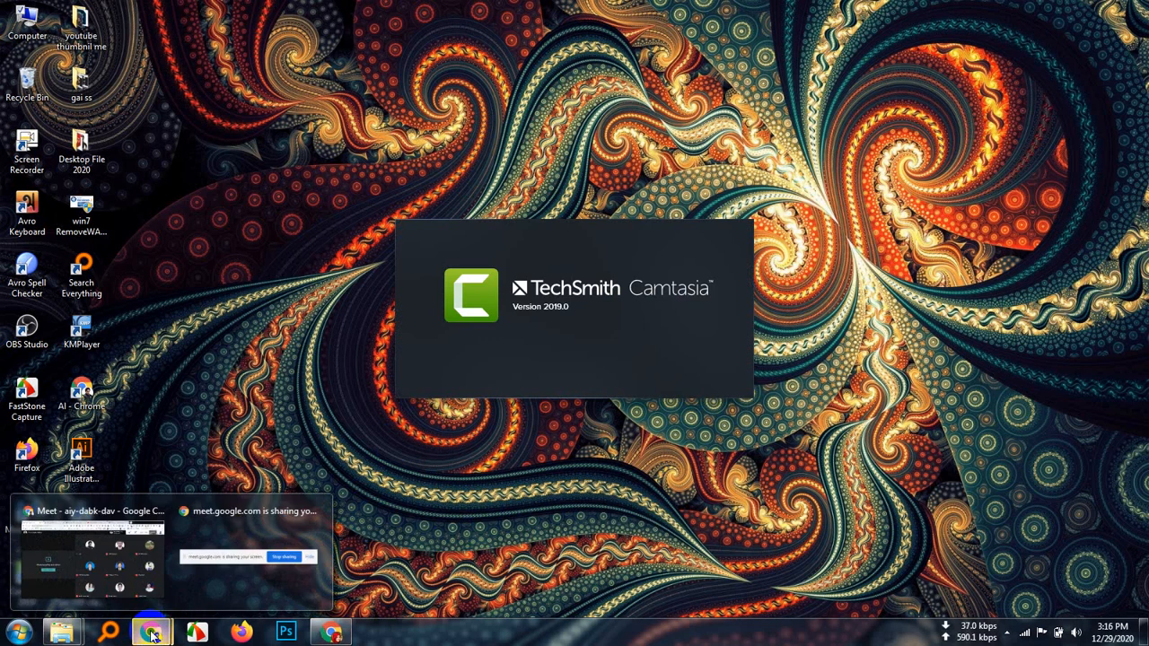
Step: Switch to the Google Meet window in Chrome, dismiss its presenting notification and check the hidden notification area icons
click(148, 555)
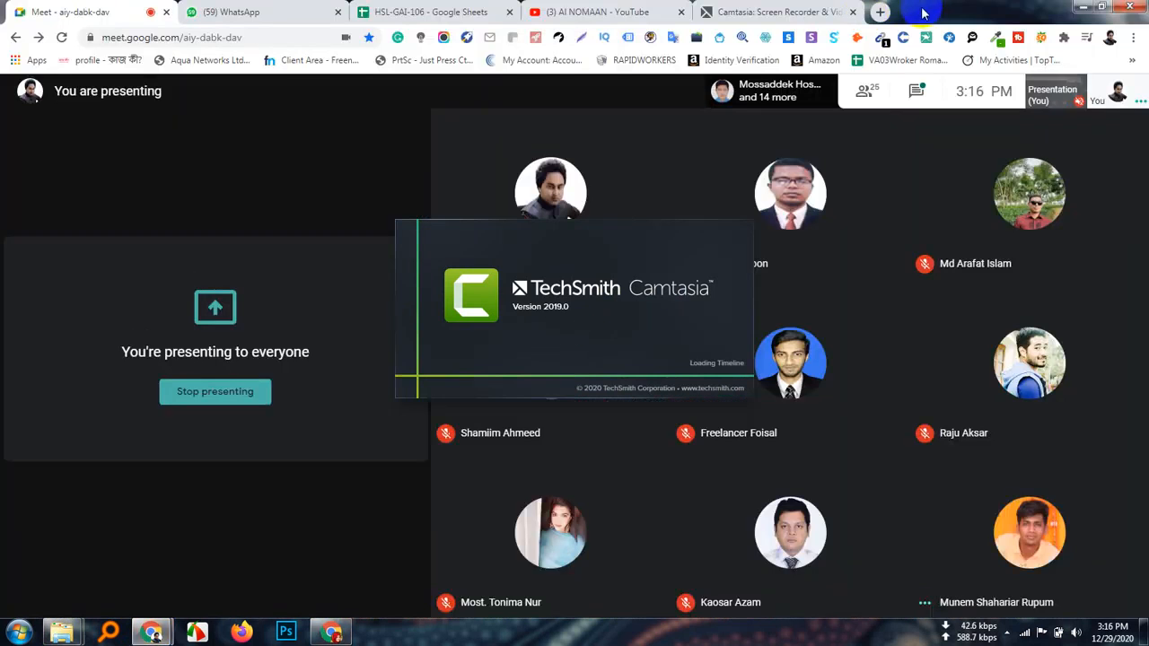
click(1007, 633)
click(1127, 546)
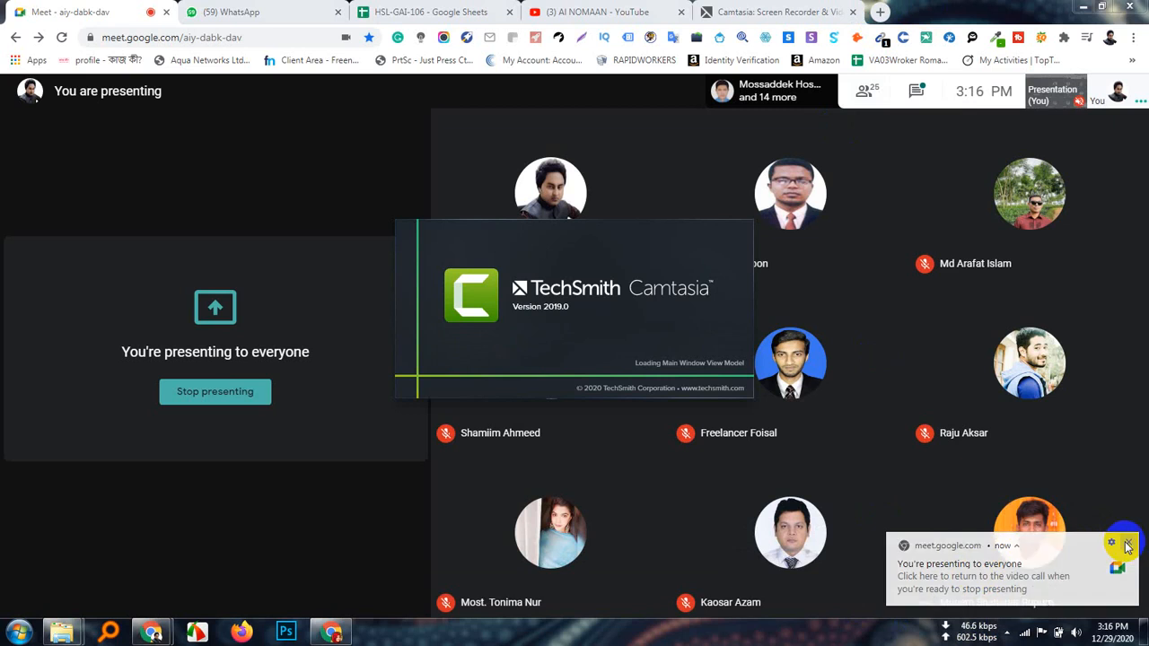
click(1009, 633)
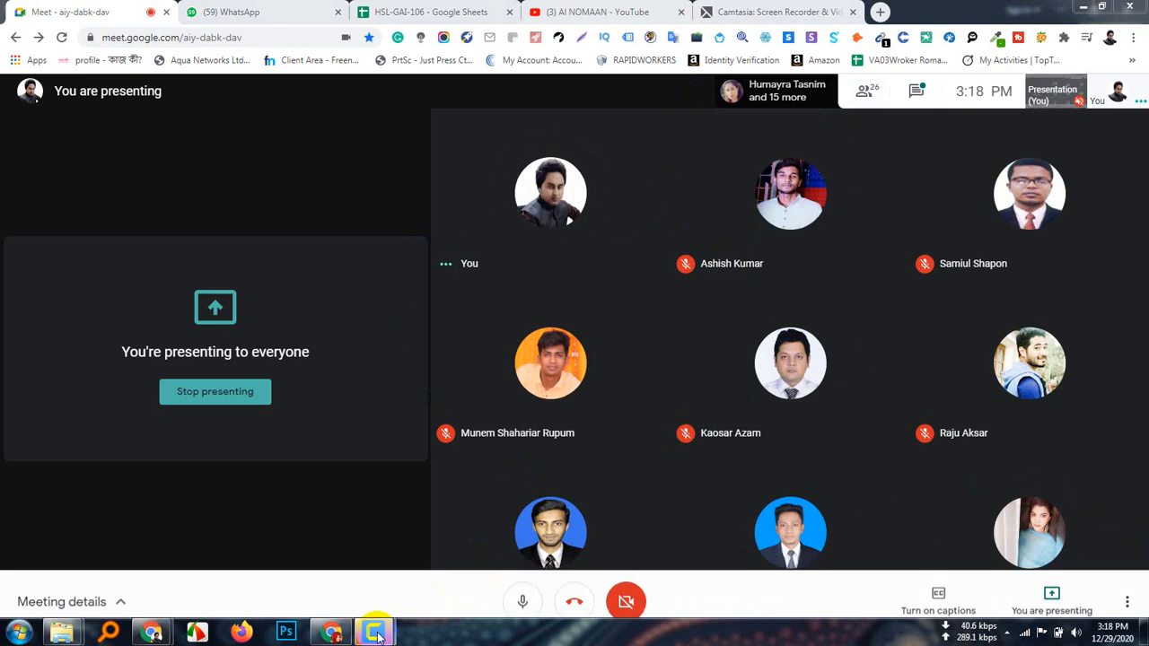
Step: Minimize the Google Meet window, close Camtasia's trial prompt without signing in and acknowledge the warning that follows
mouse_move(377, 634)
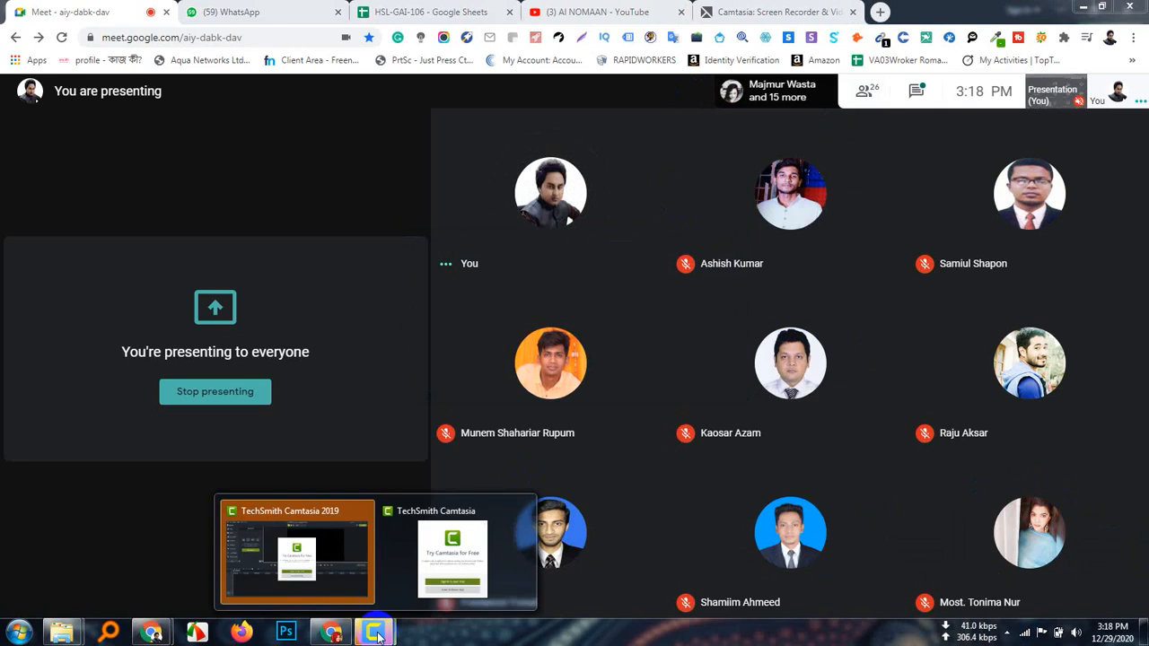
click(1083, 9)
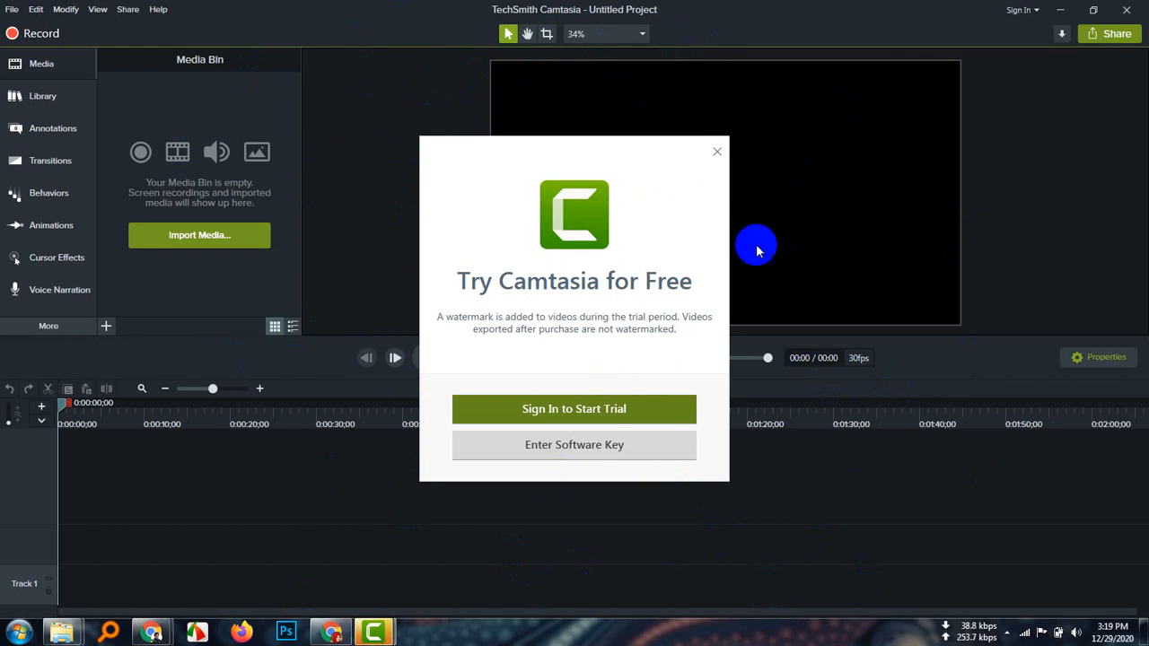
click(718, 152)
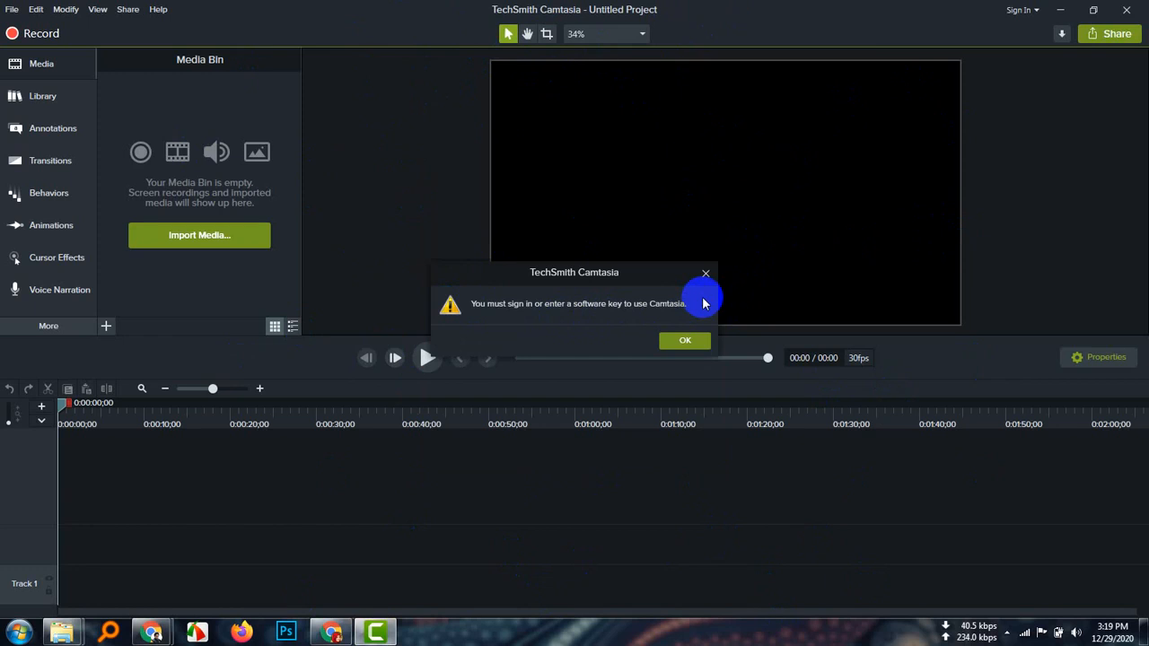
click(684, 342)
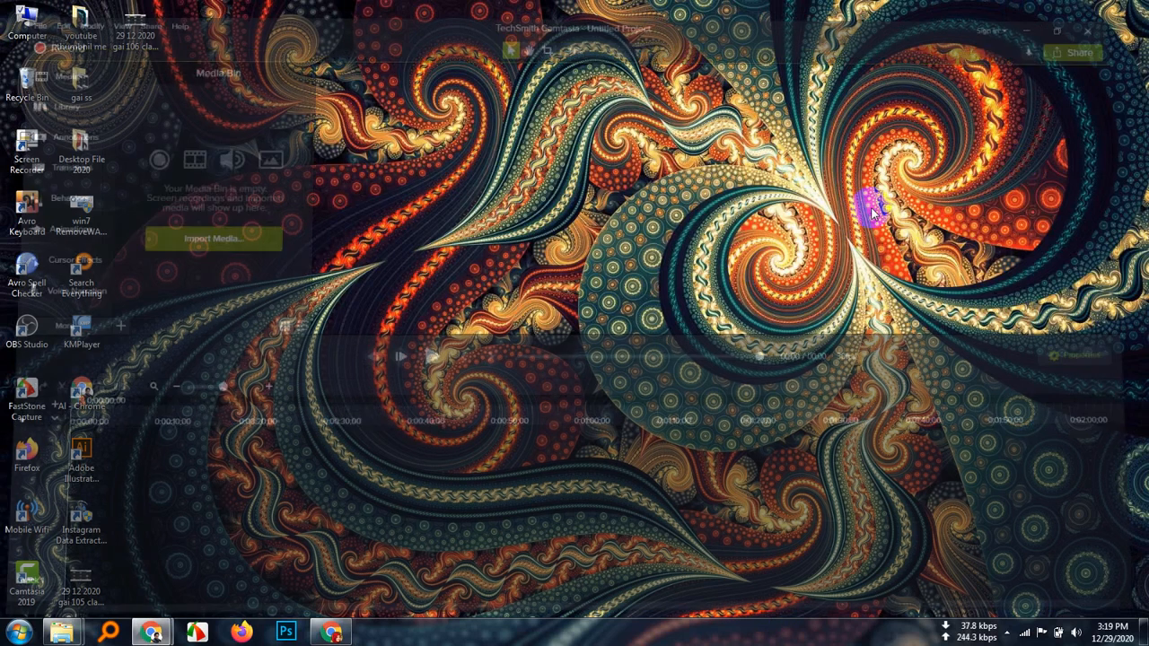
right_click(449, 204)
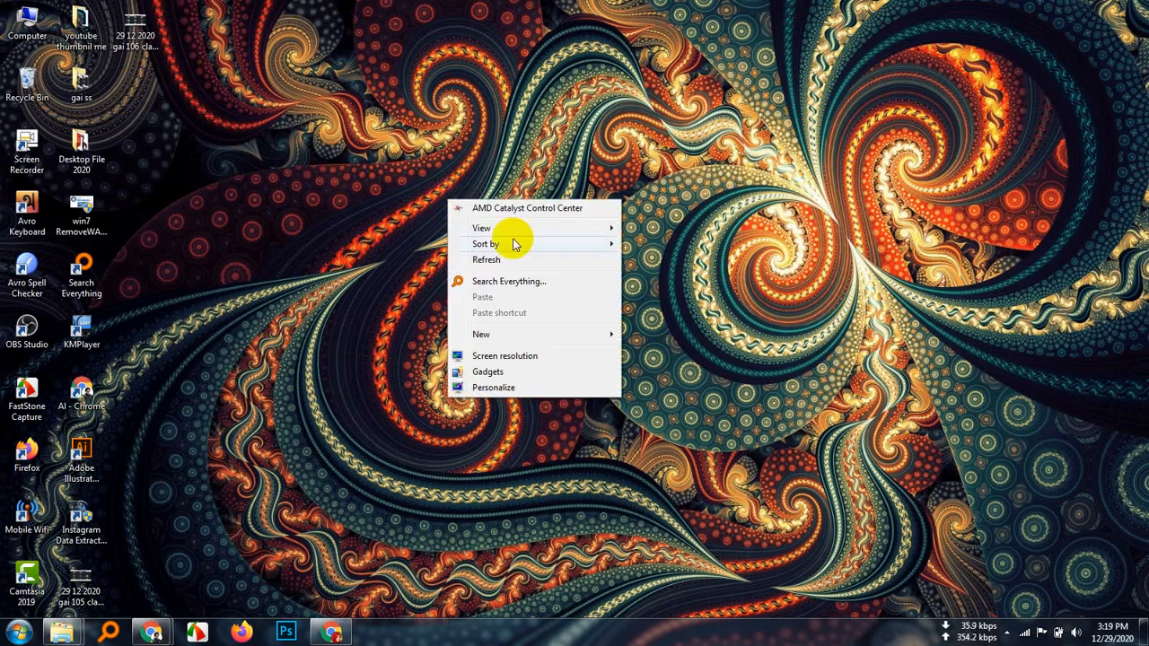
click(512, 253)
right_click(449, 170)
click(504, 235)
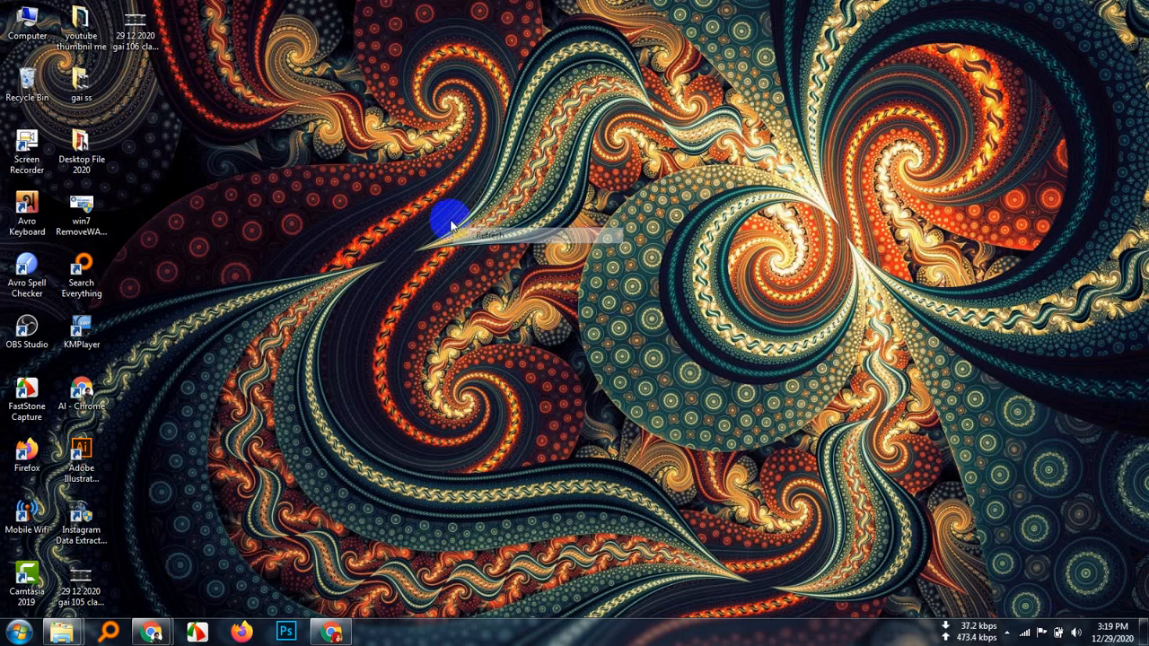
right_click(392, 183)
click(464, 260)
right_click(427, 226)
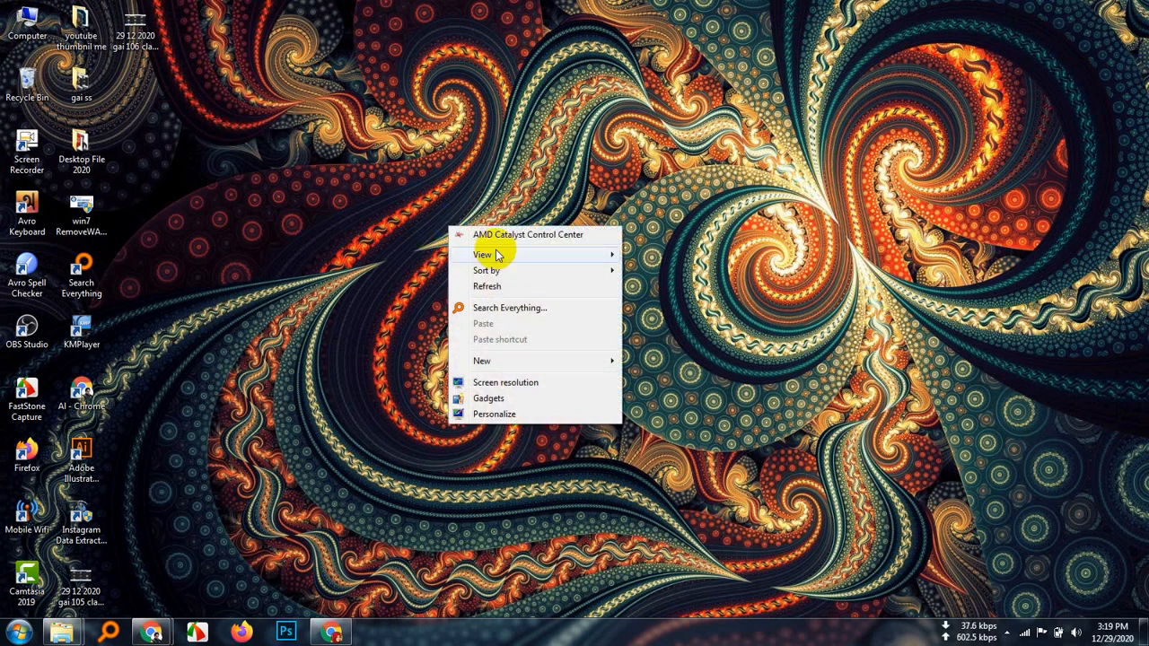
click(503, 290)
right_click(422, 220)
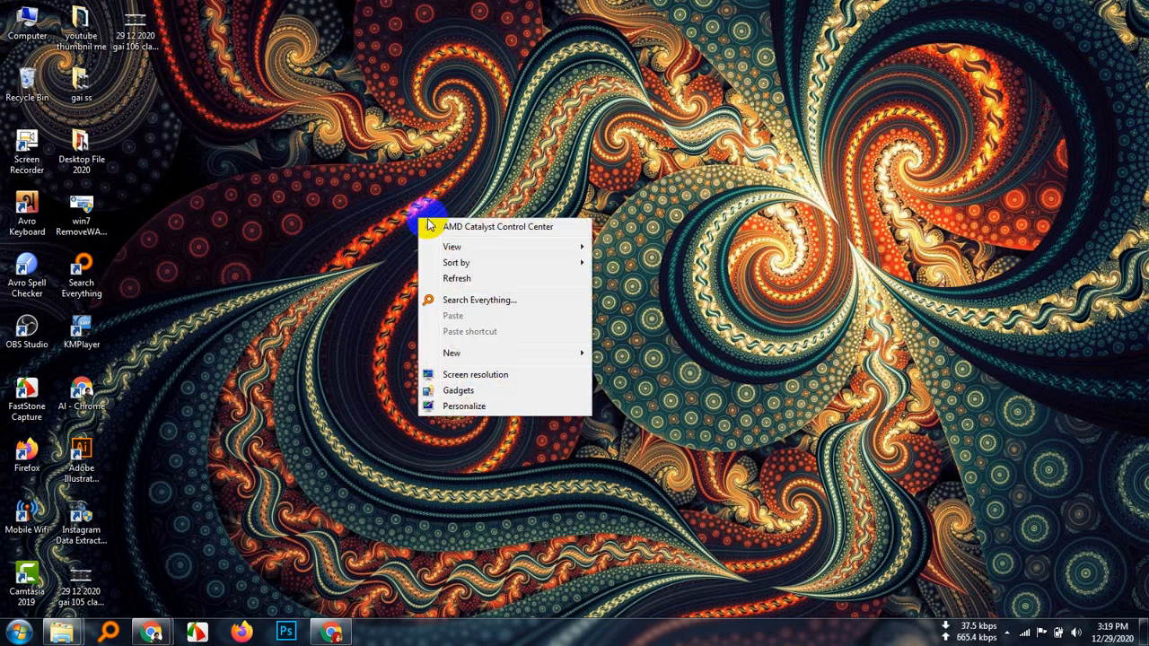
click(462, 280)
right_click(347, 237)
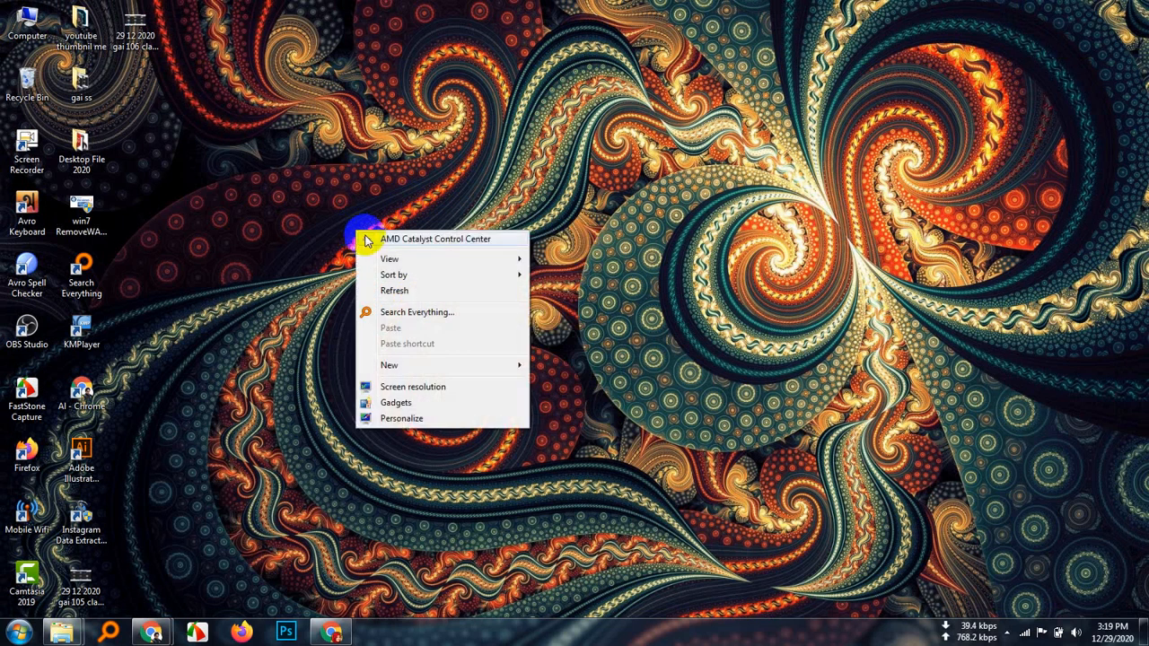
click(409, 294)
right_click(388, 224)
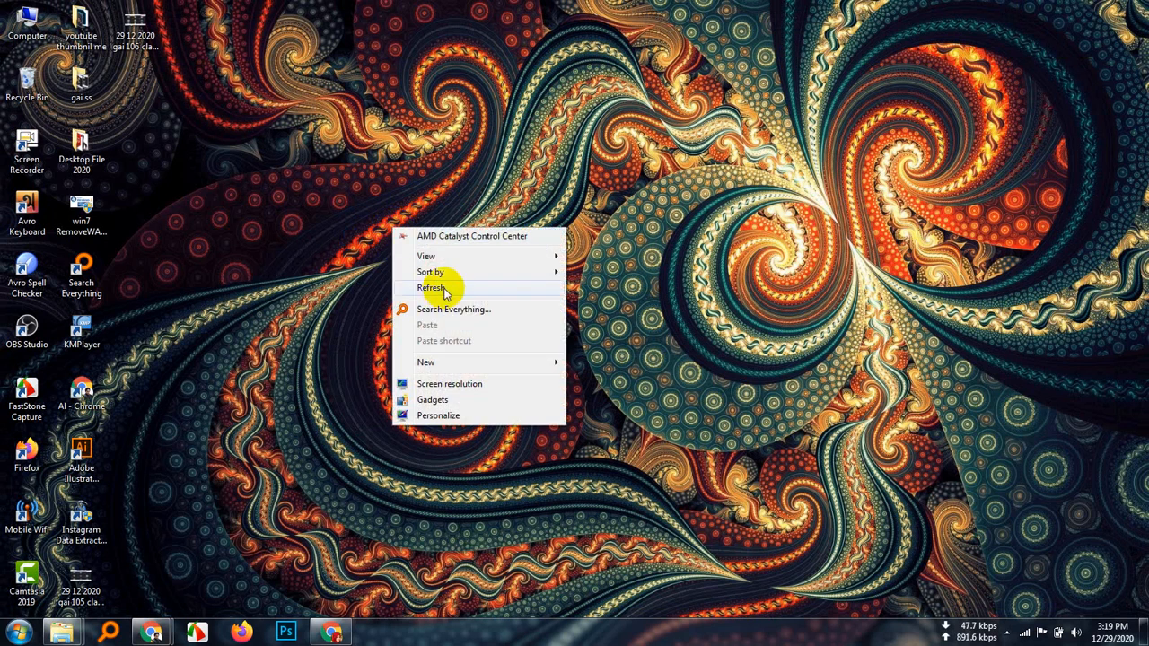
click(444, 291)
right_click(406, 252)
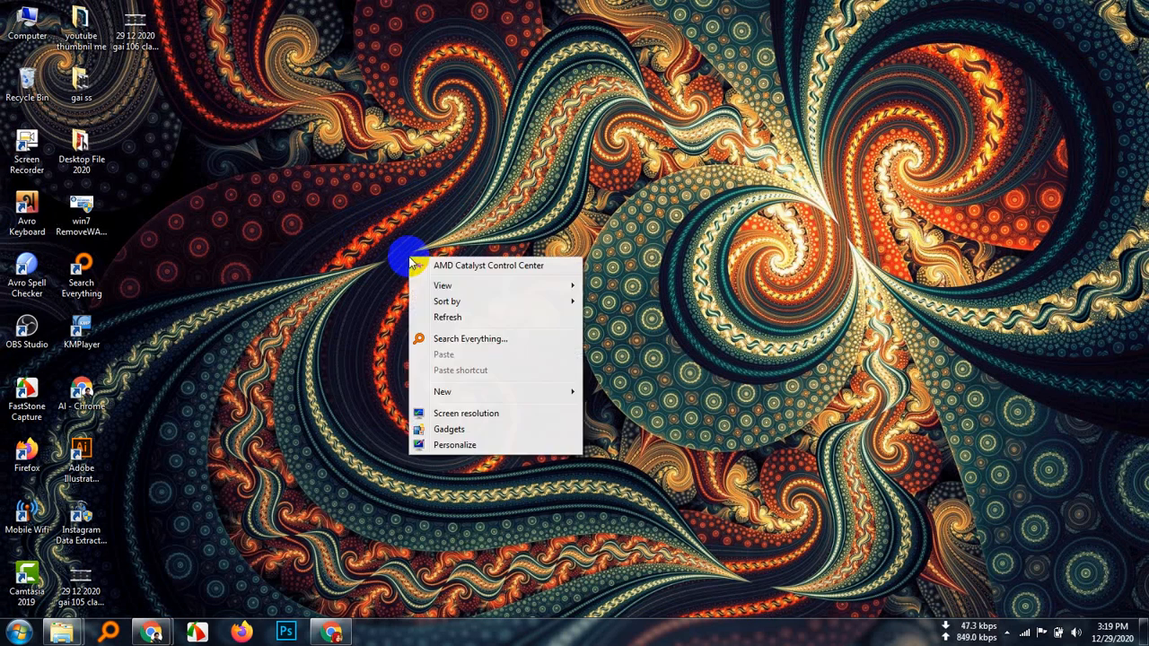
click(461, 316)
right_click(378, 216)
click(429, 274)
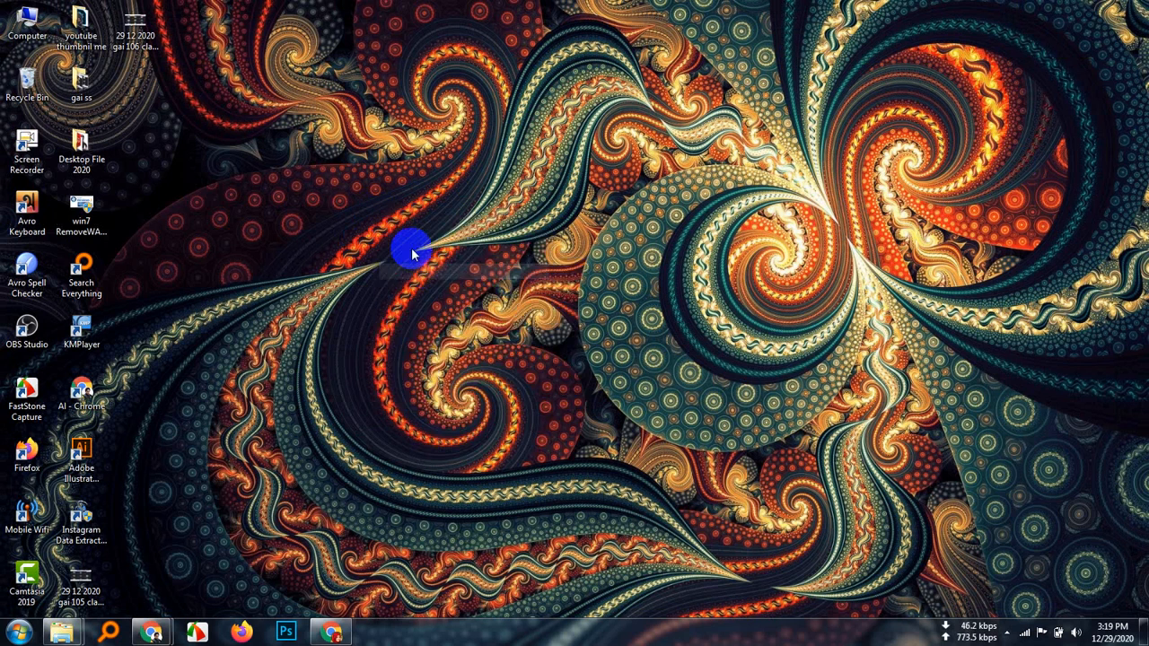
right_click(406, 251)
click(445, 313)
right_click(397, 223)
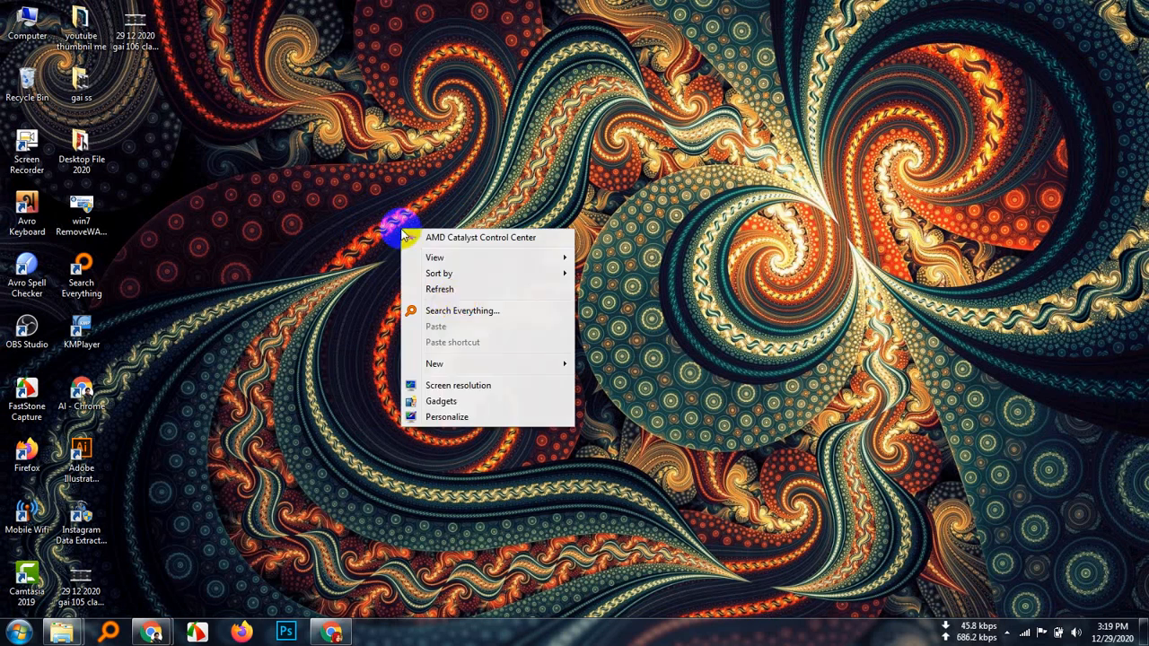
click(442, 280)
right_click(397, 222)
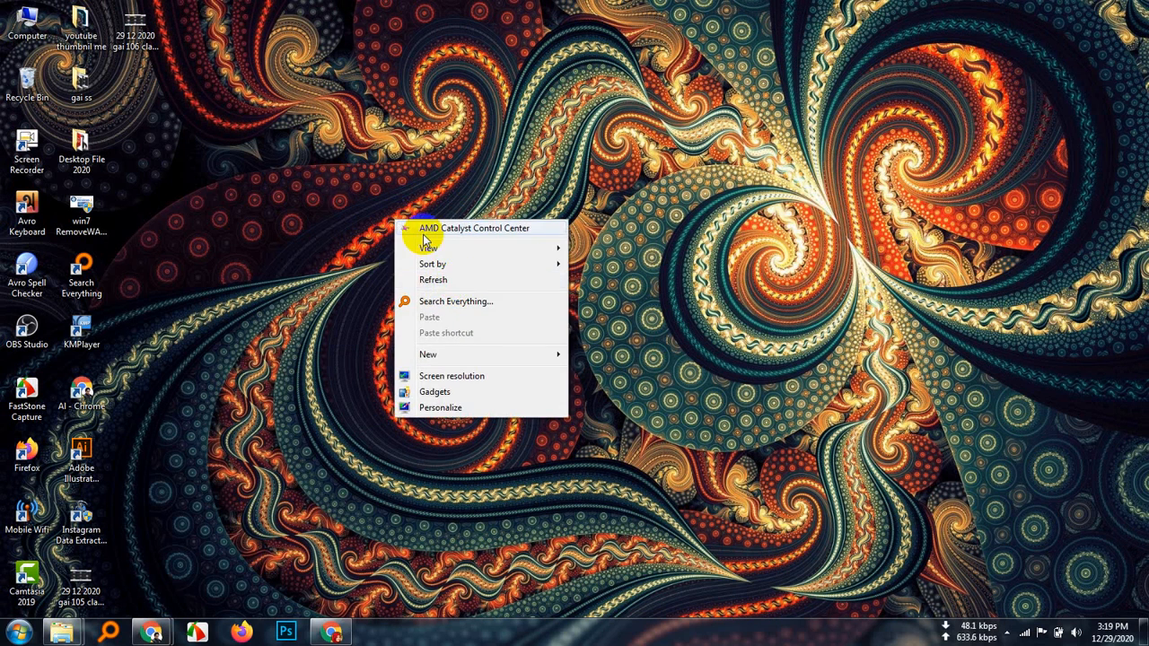
click(455, 280)
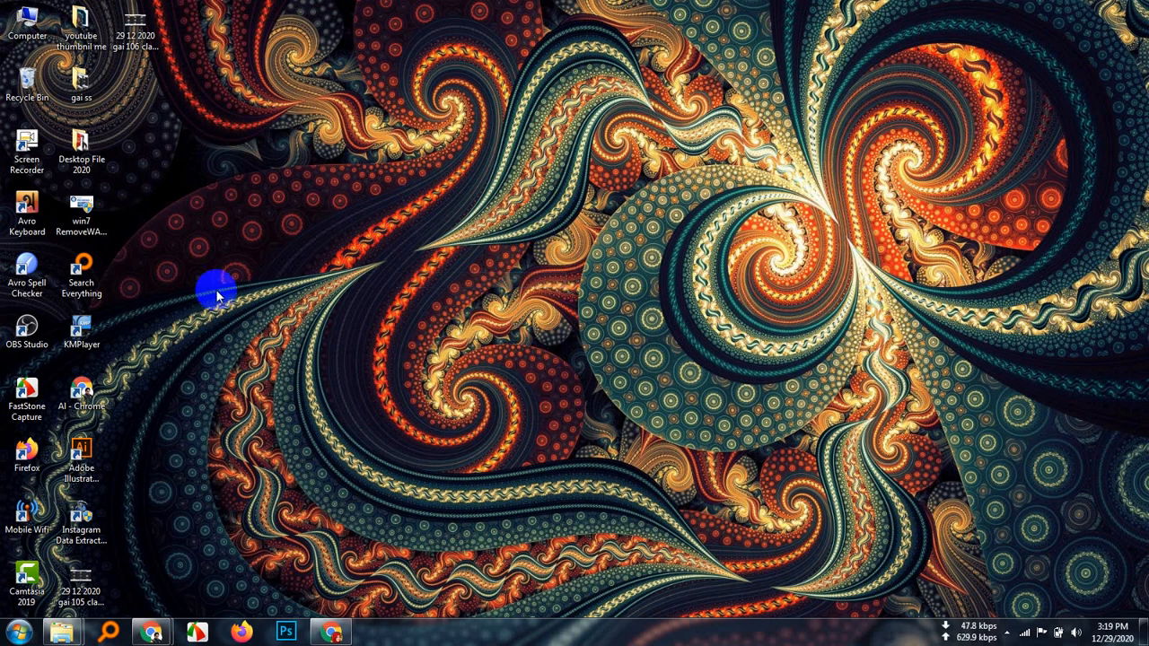
Step: Open the extracted Camtasia_Studio_2019 folder on drive N:, under youtube marketing ledp 2020, New folder (2), New folder, in a maximized window
double_click(35, 34)
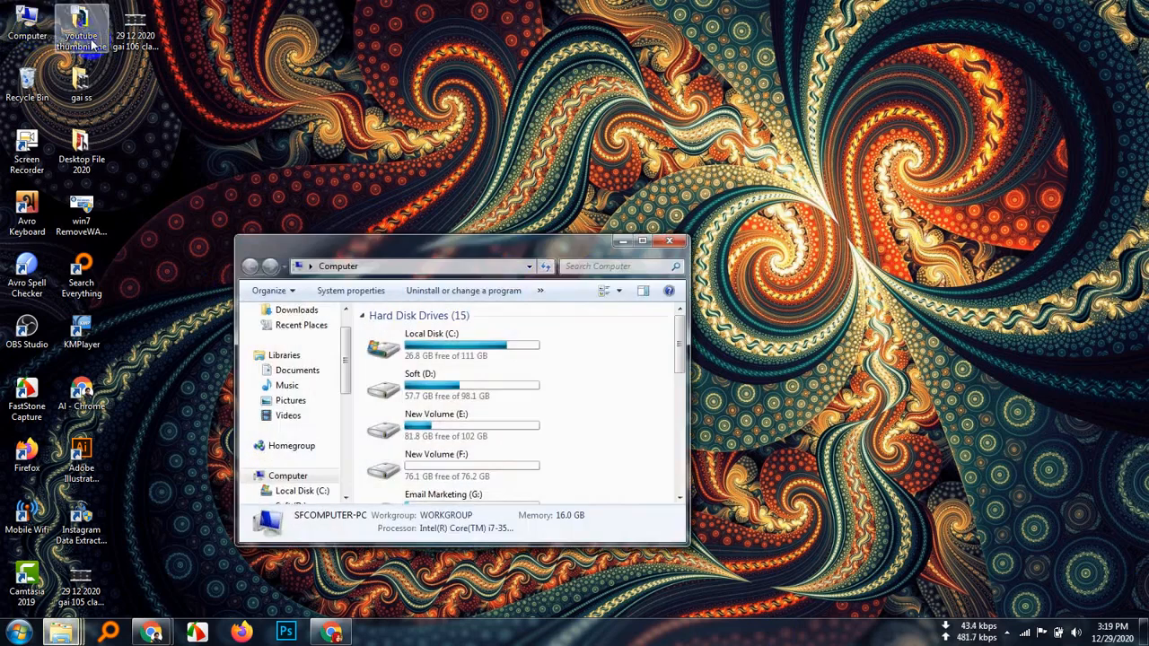
click(644, 243)
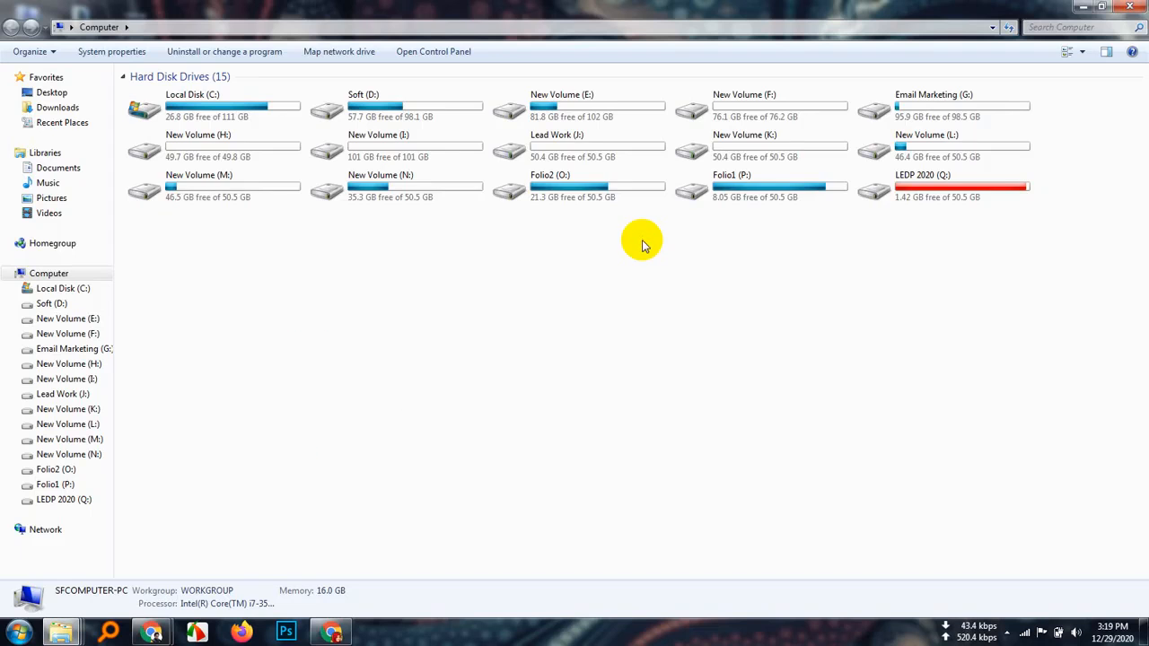
double_click(420, 199)
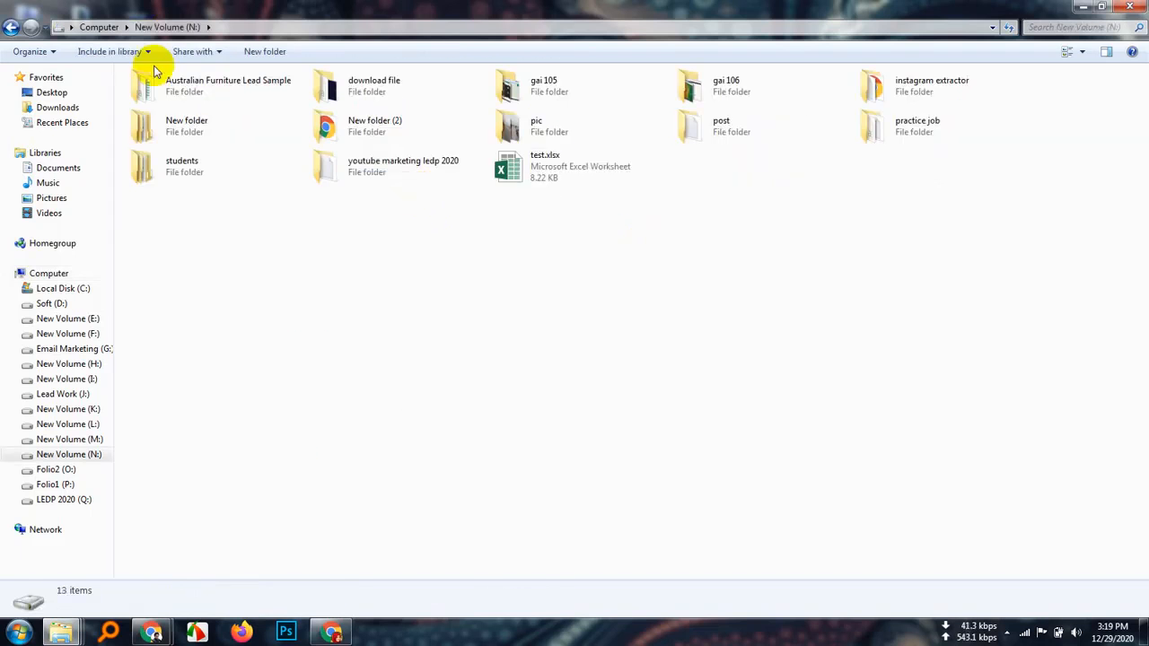
double_click(386, 165)
double_click(231, 102)
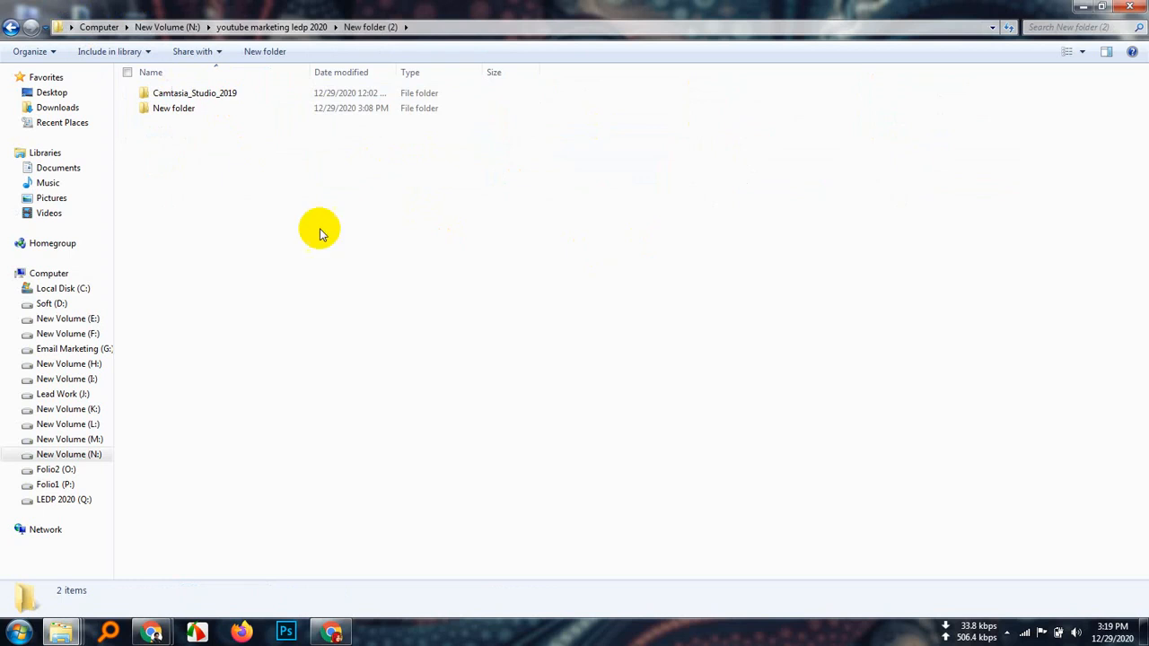
click(191, 108)
double_click(193, 112)
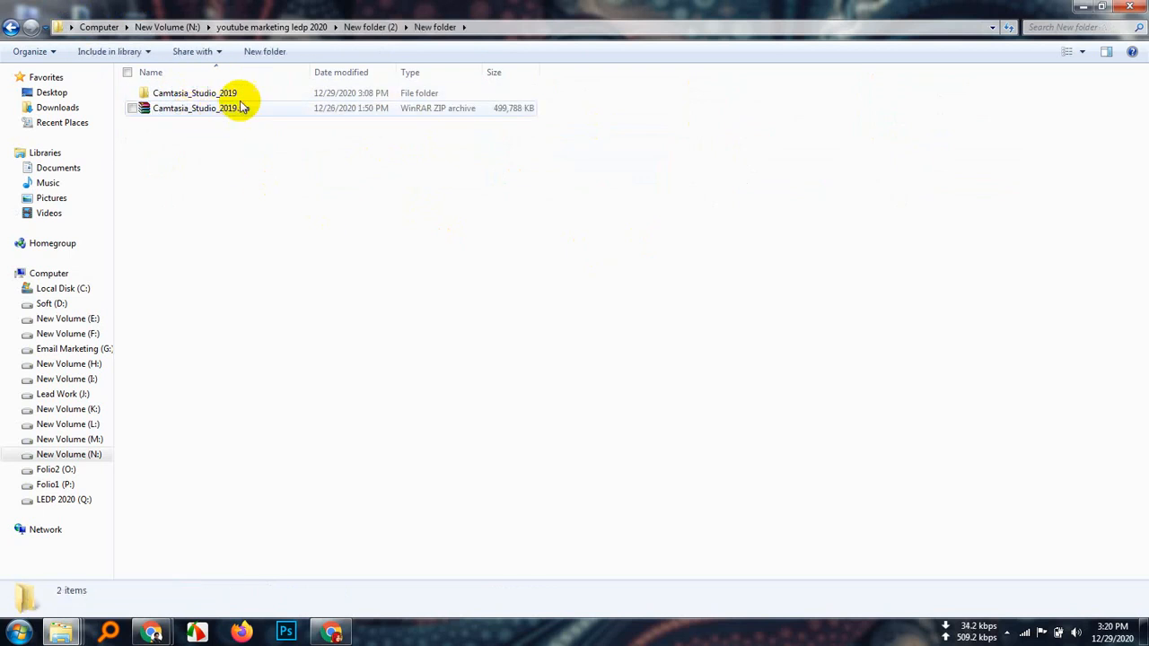
double_click(209, 96)
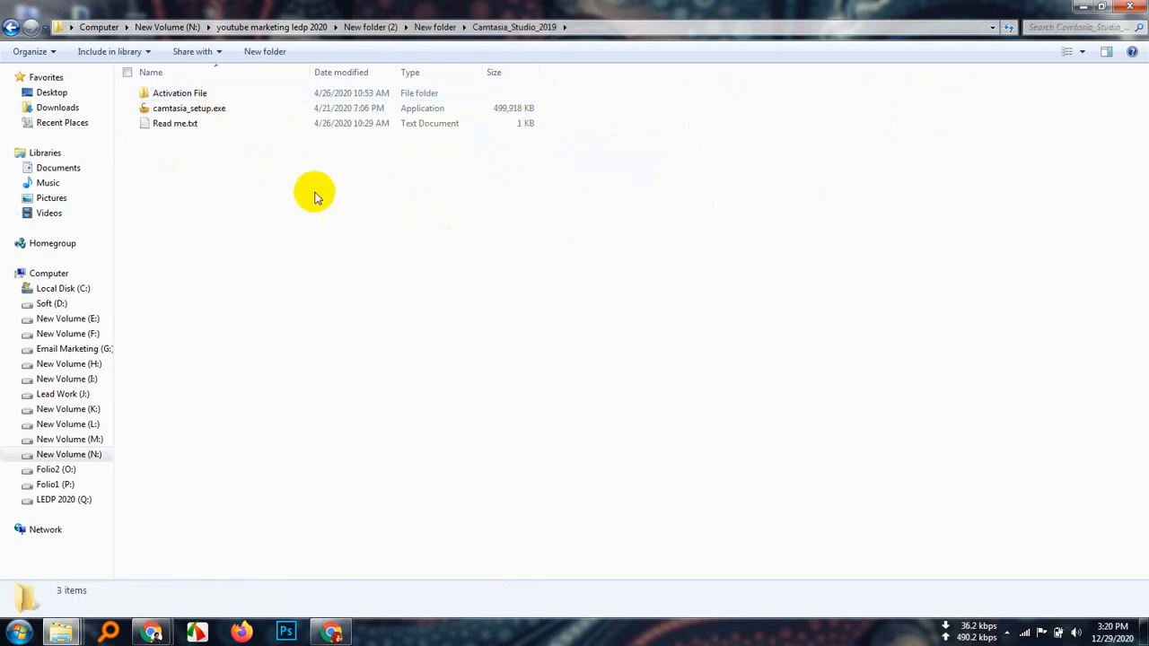
Step: Copy reginfo.ini from the Activation File folder and go to Local Disk (C:)
double_click(209, 96)
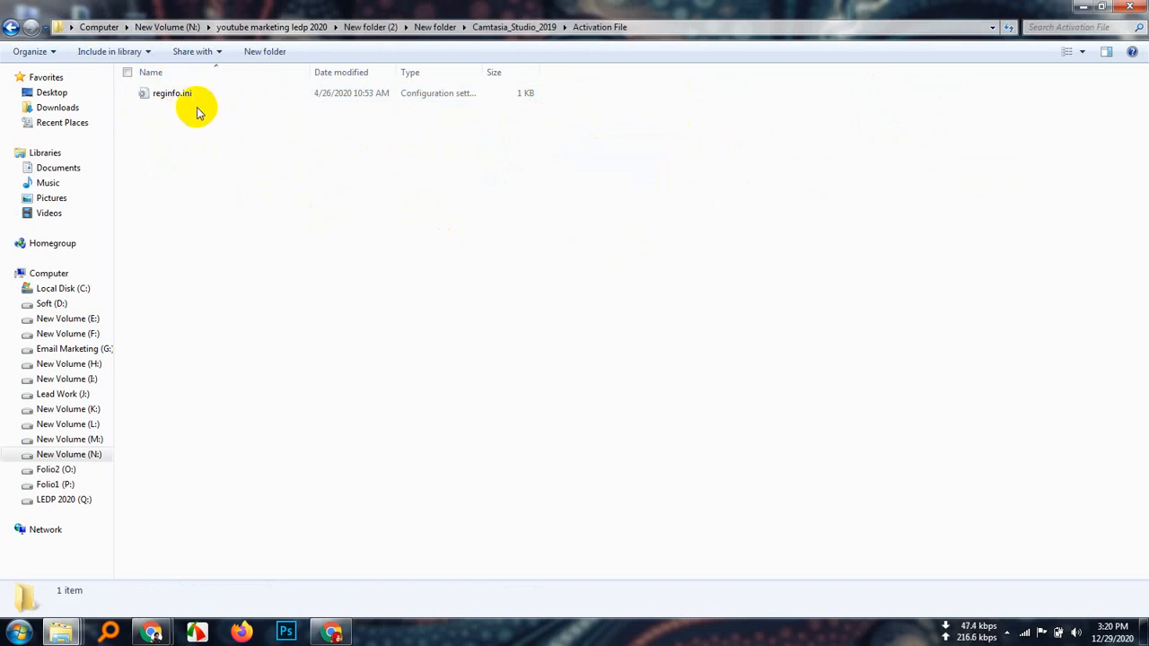
click(170, 98)
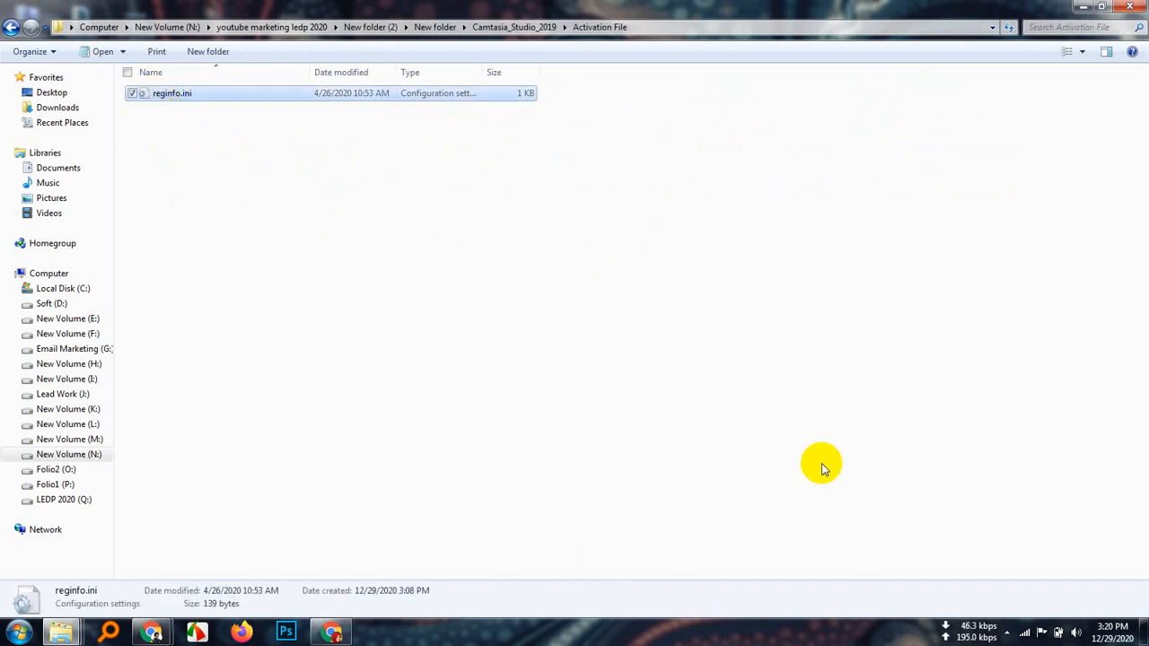
right_click(169, 97)
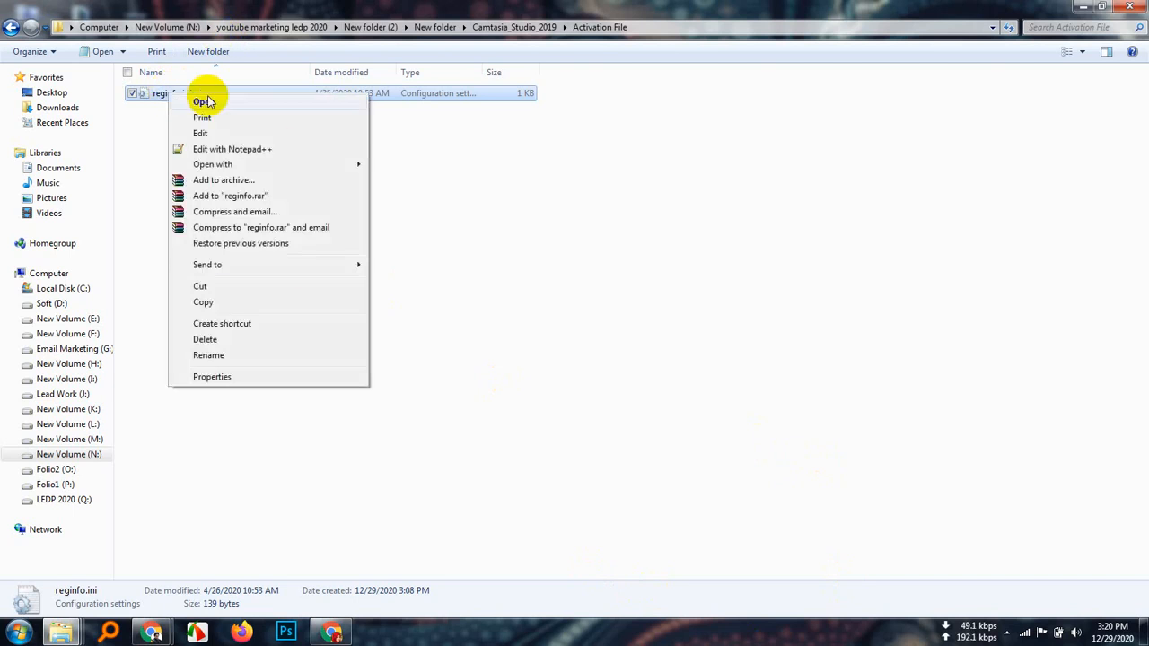
click(235, 303)
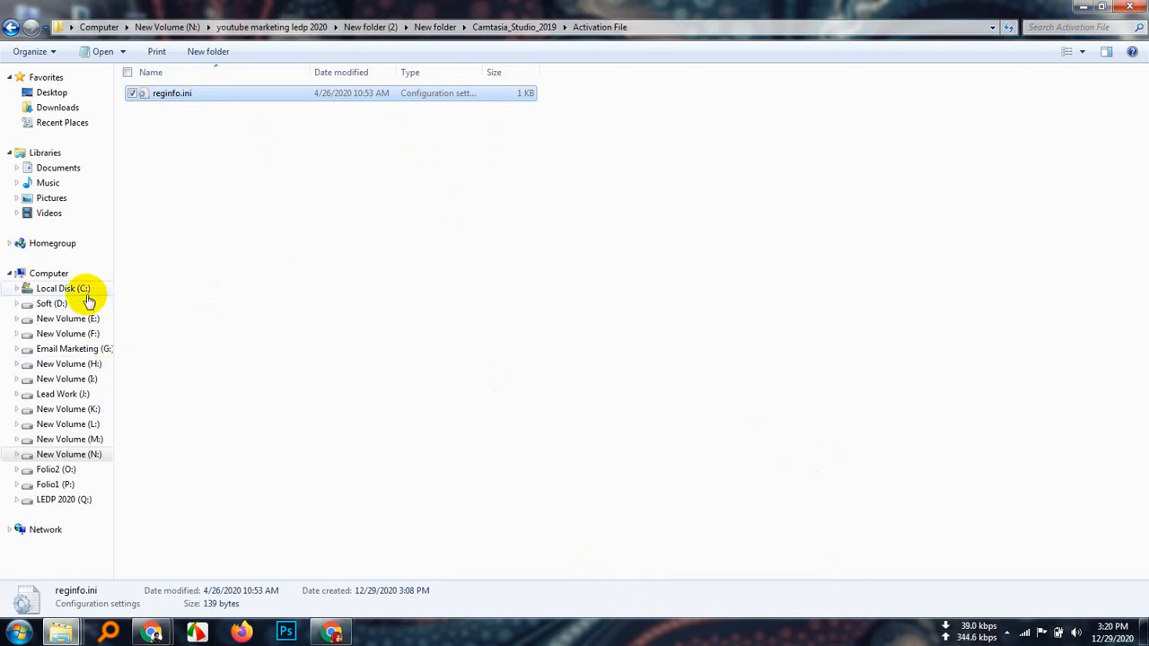
click(62, 289)
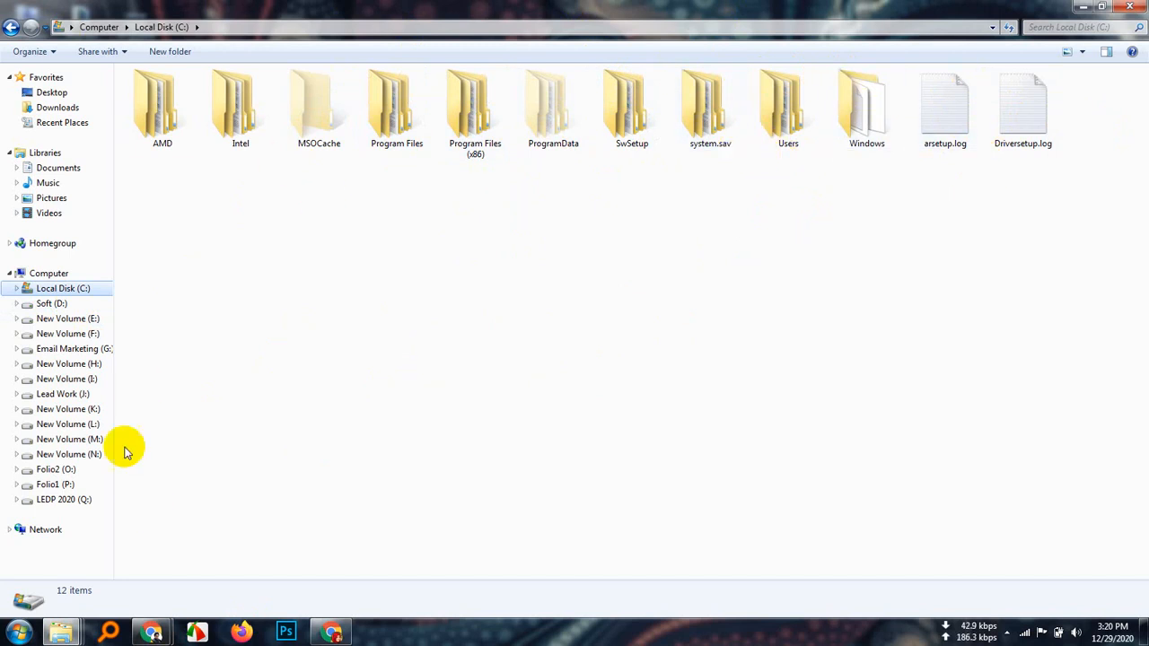
Step: Search Windows for control, open Control Panel and bring up Folder Options under Appearance and Personalization
click(20, 635)
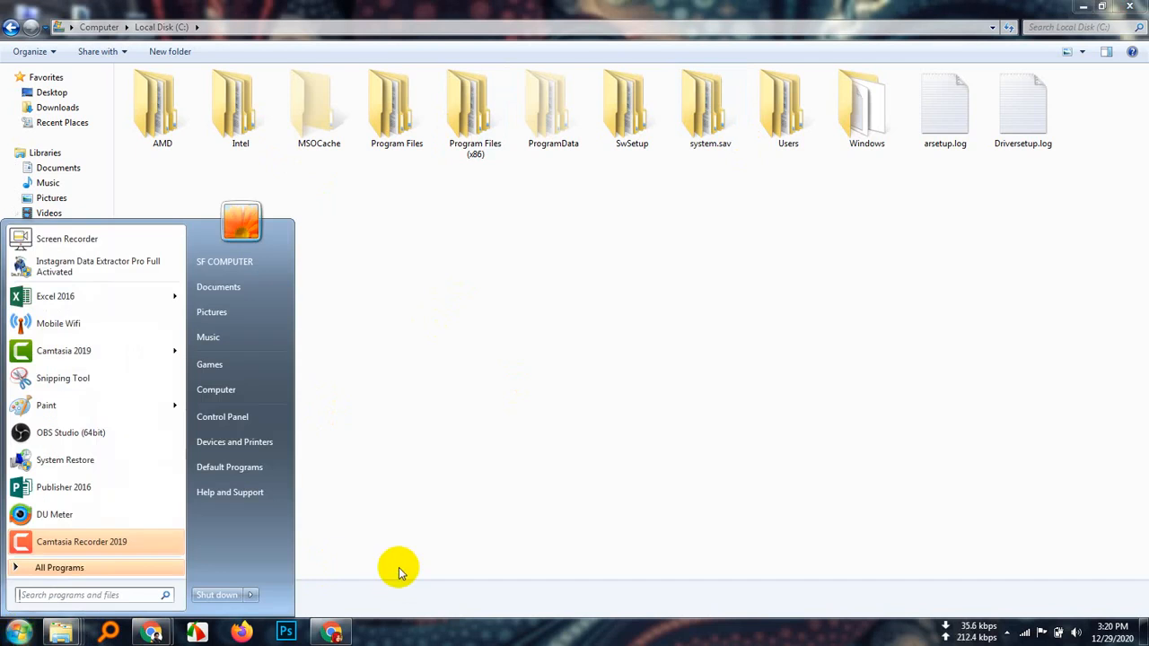
text(control)
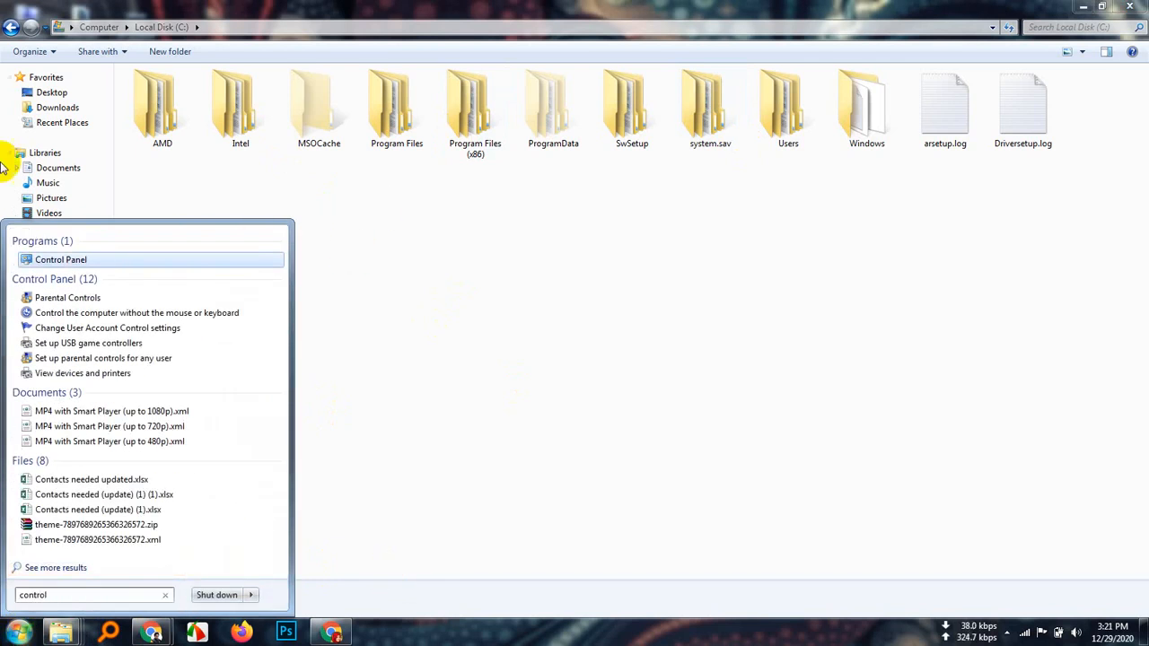
click(77, 259)
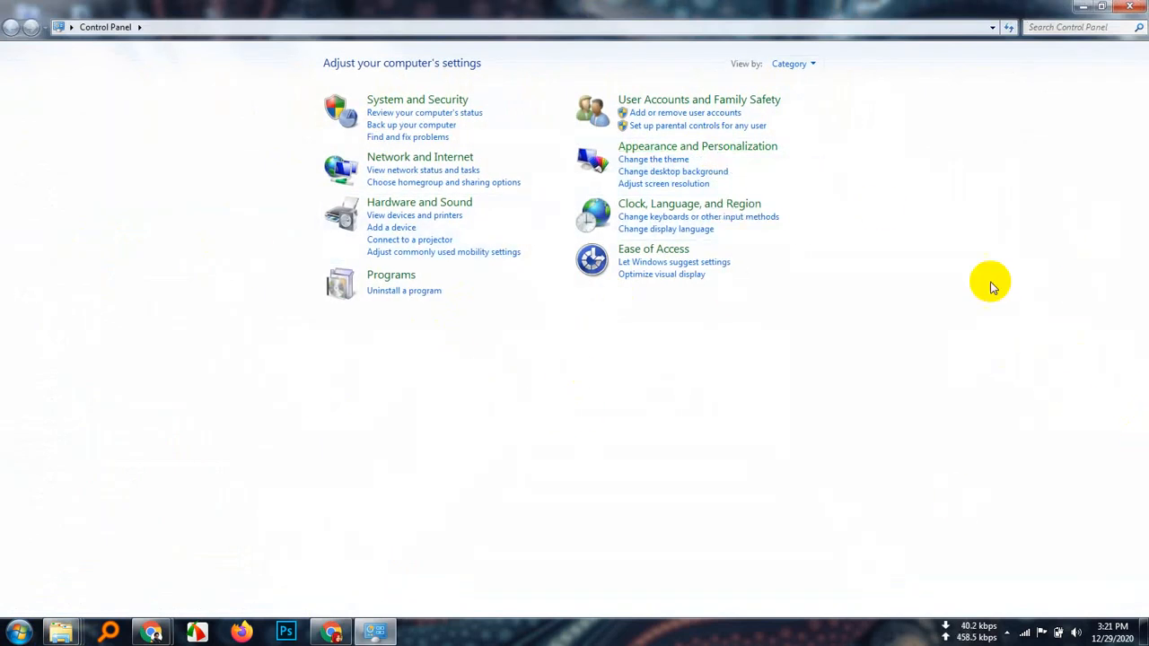
click(722, 150)
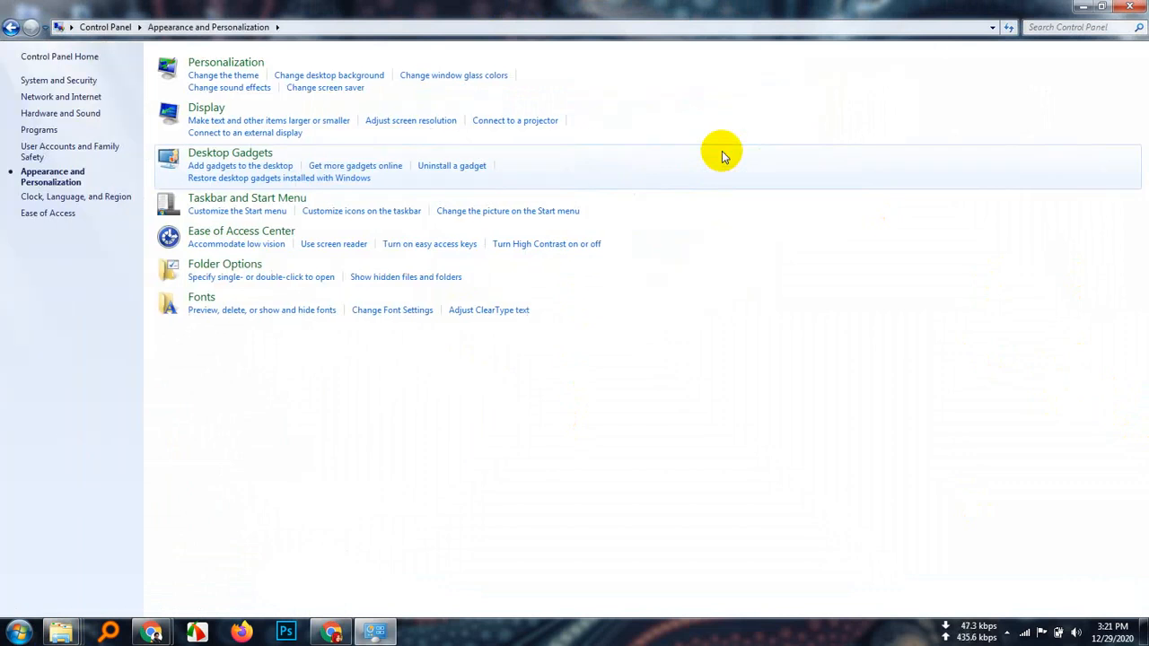
click(240, 268)
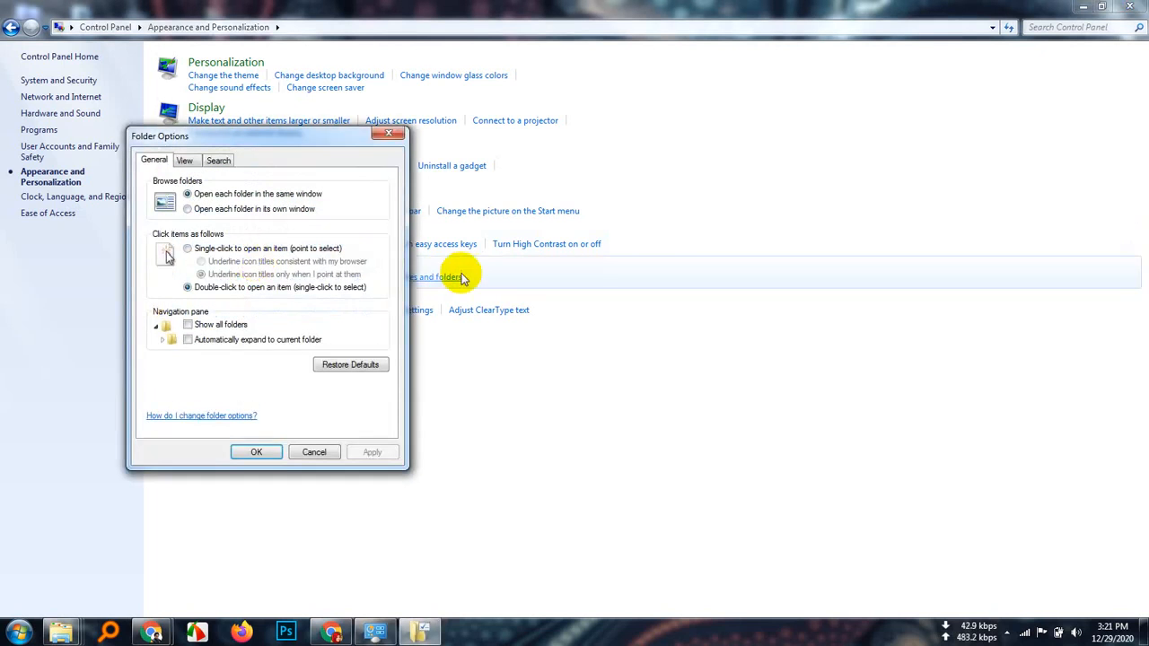
Step: Set the hidden files view option to "Don't show hidden files, folders, or drives" and apply it
click(195, 163)
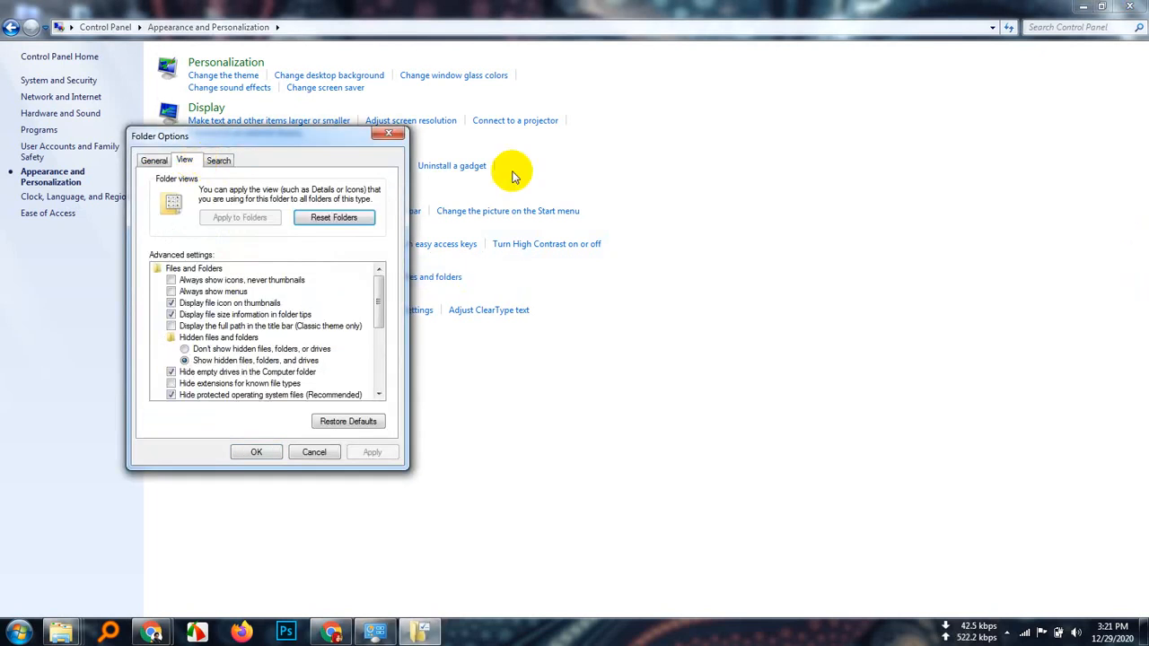
drag(378, 302, 384, 321)
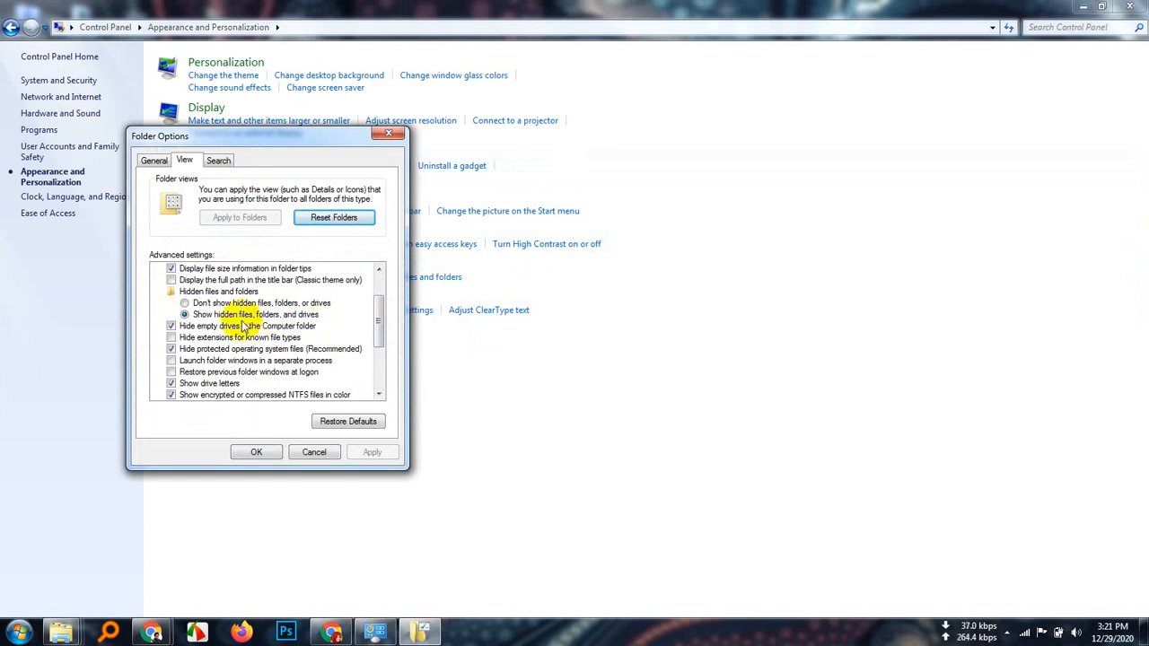
click(185, 303)
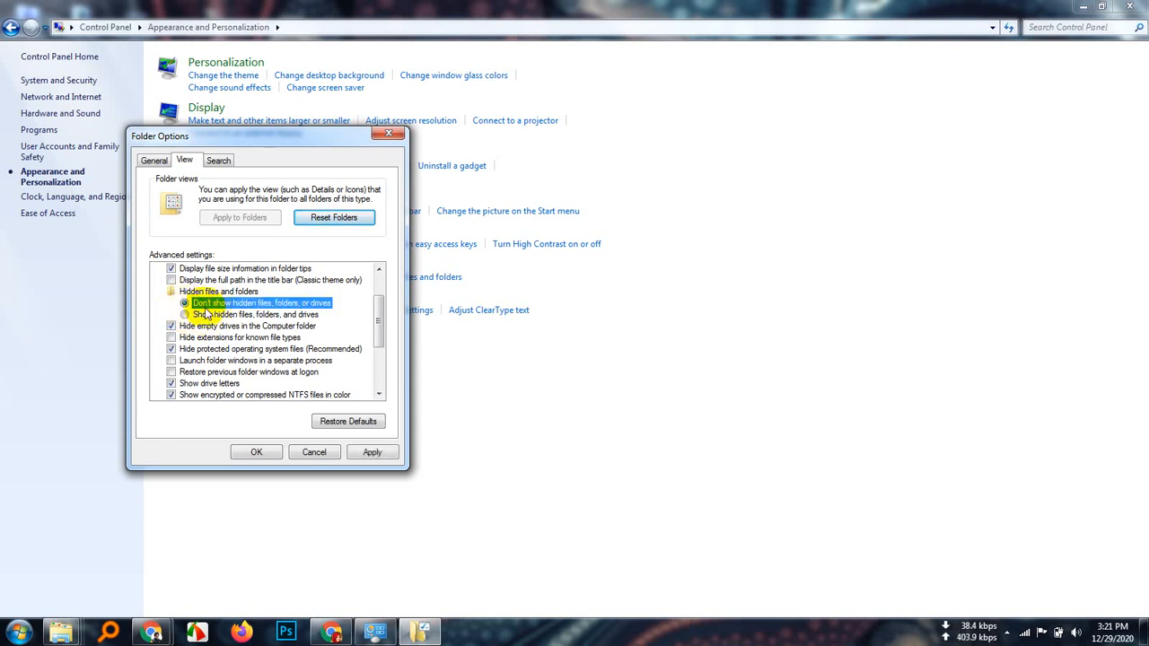
click(394, 456)
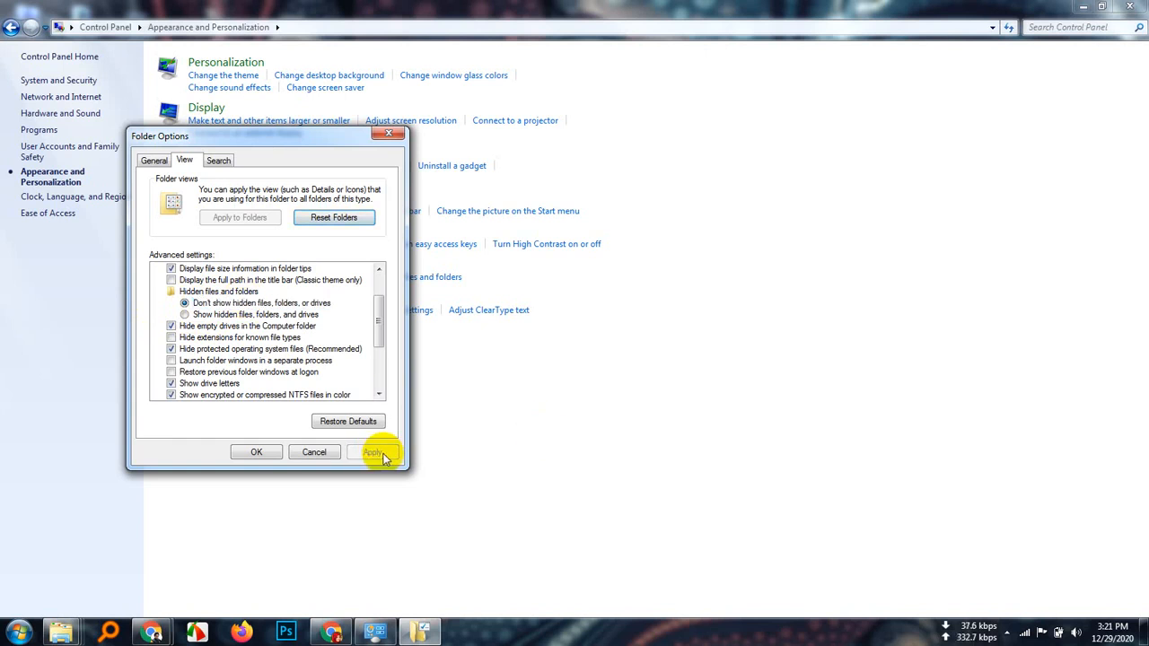
Step: Confirm and close Folder Options, then bring up the Camtasia_Studio_2019 folder window and go to Local Disk (C:)
click(256, 452)
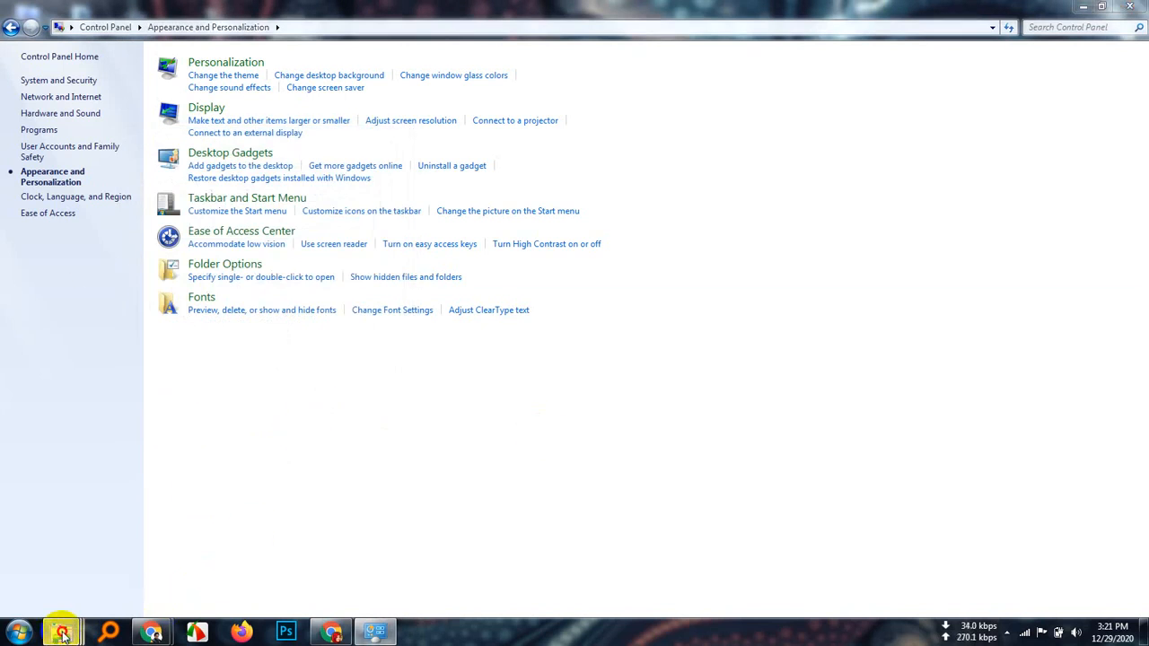
mouse_move(61, 632)
click(90, 568)
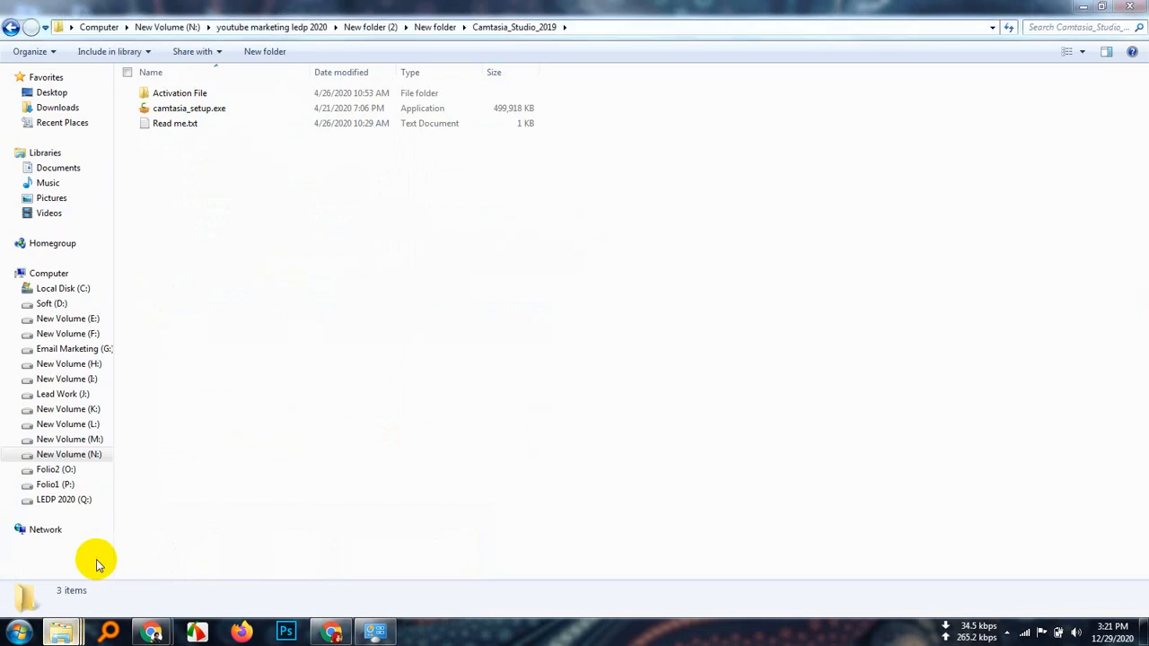
click(88, 304)
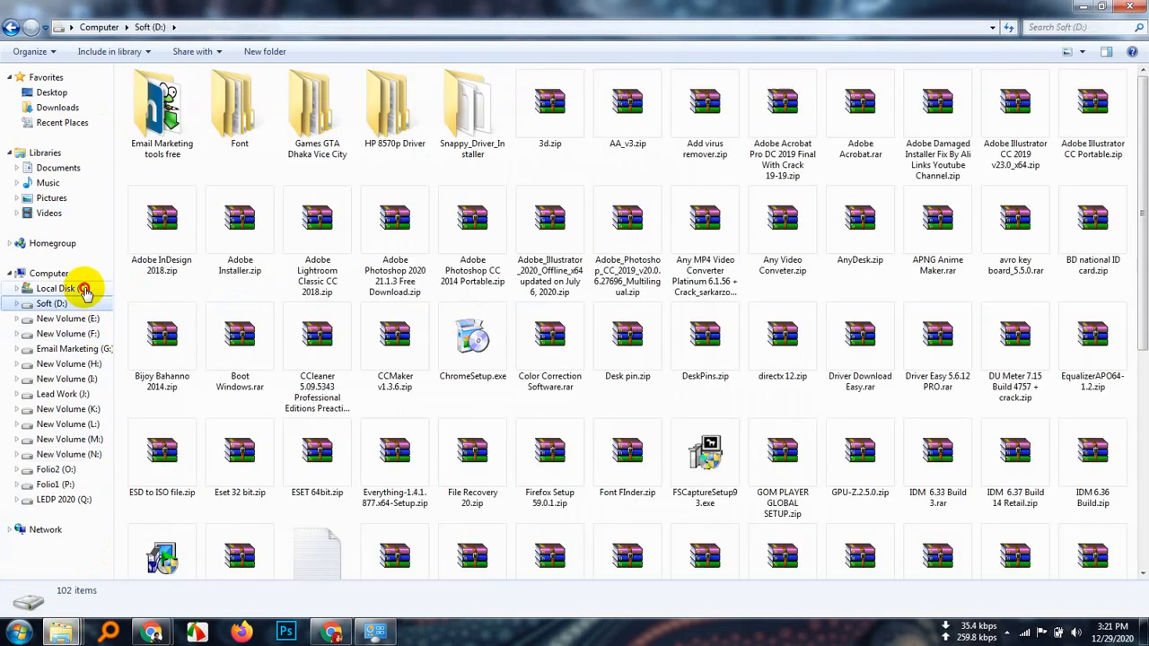
click(83, 290)
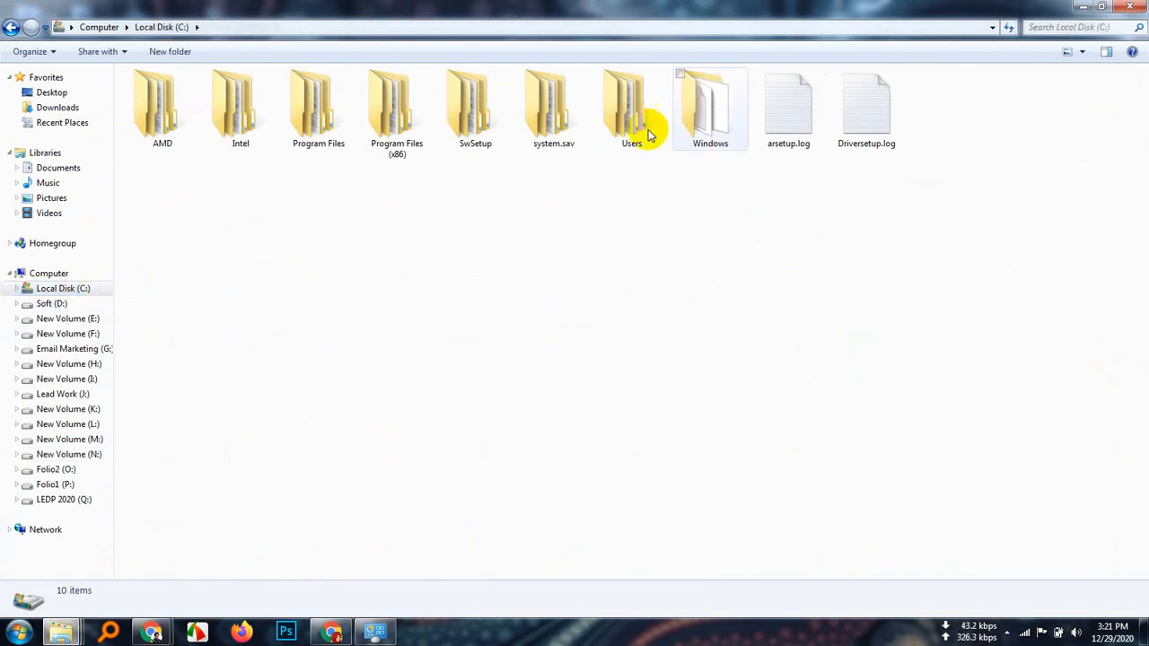
Step: Switch the contents of Local Disk (C:) to small icons, then to the List view
right_click(977, 90)
mouse_move(1031, 119)
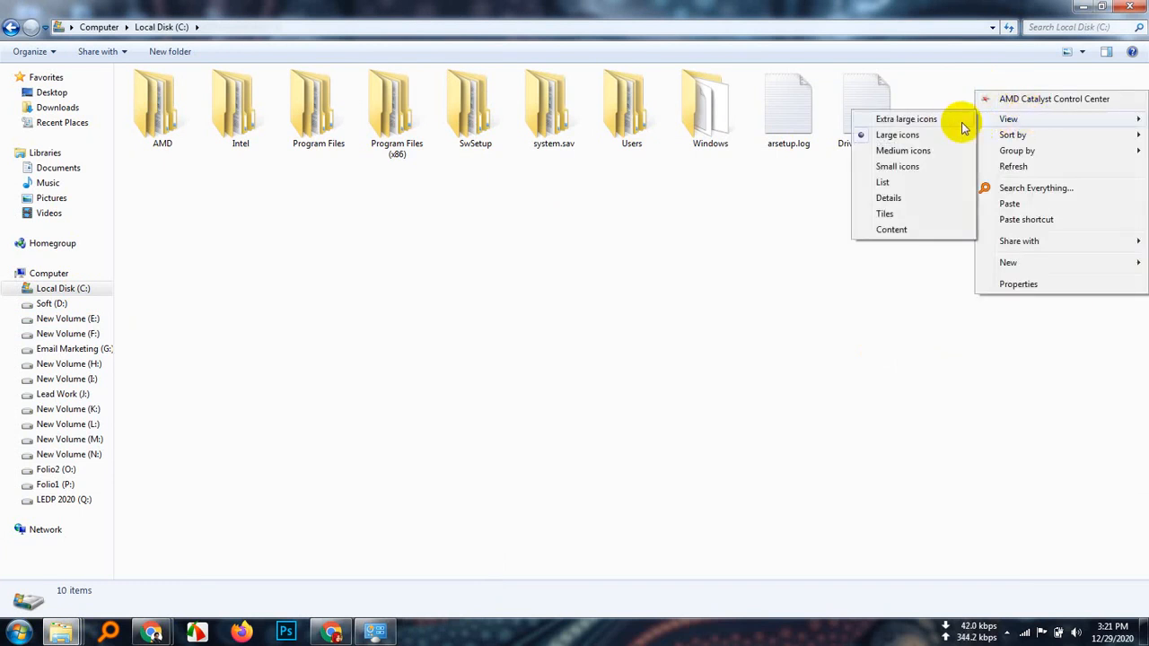
click(898, 167)
right_click(846, 160)
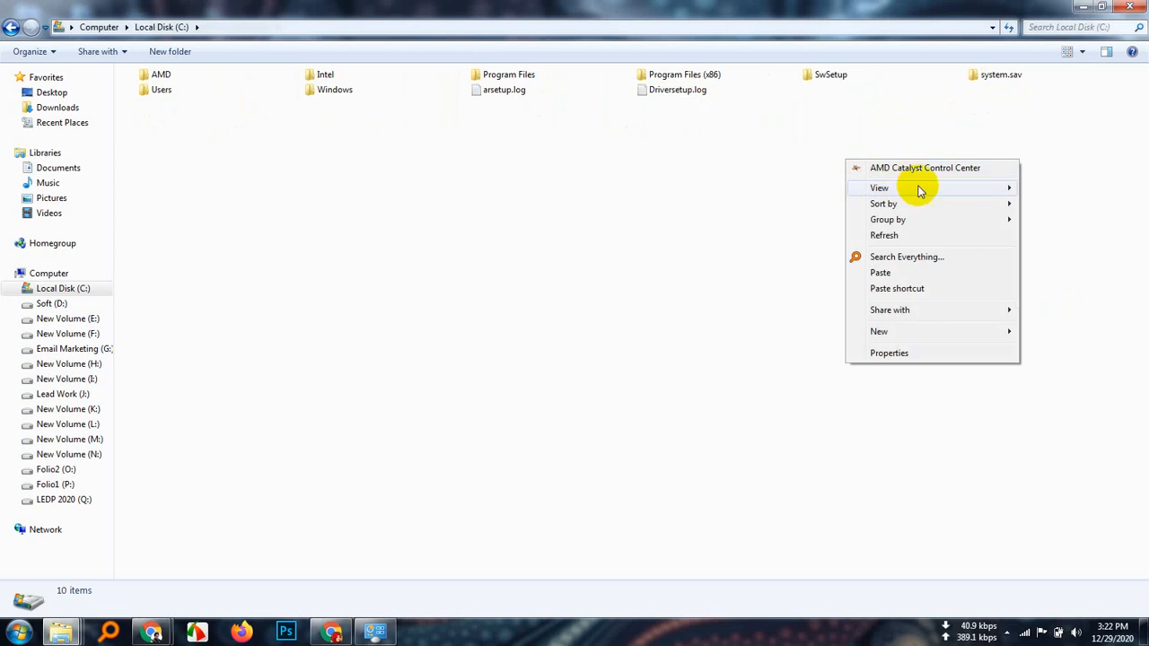
mouse_move(1008, 190)
click(1055, 250)
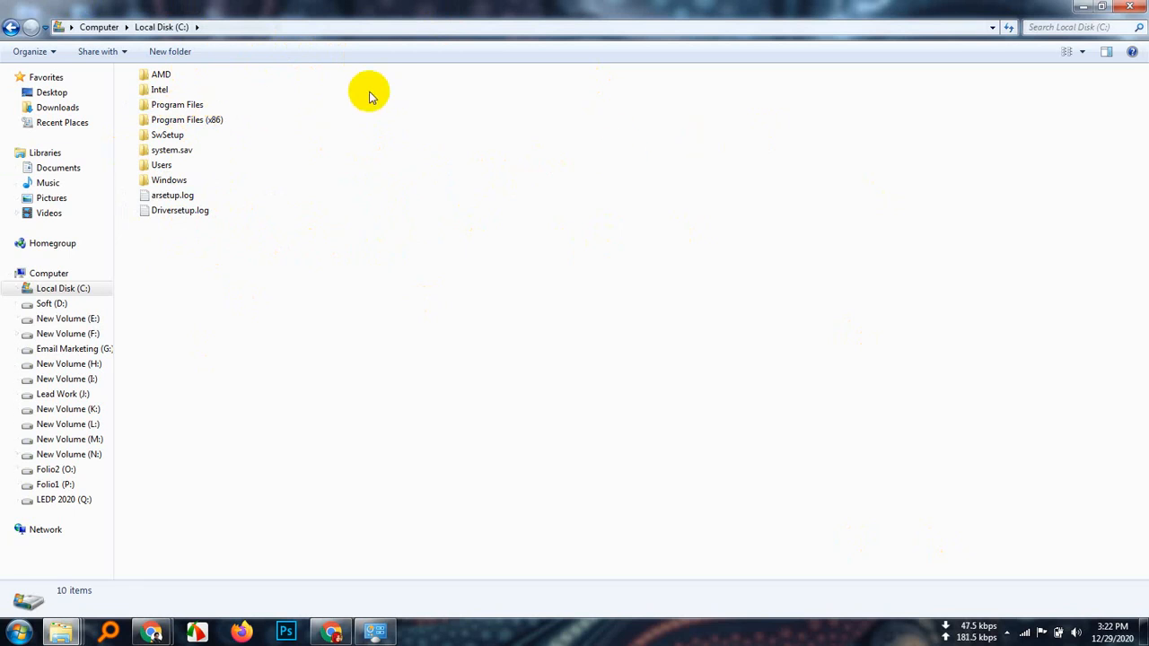
Step: Look through the Program Files folder on Local Disk (C:), then return to the drive root and clear the selection
double_click(180, 104)
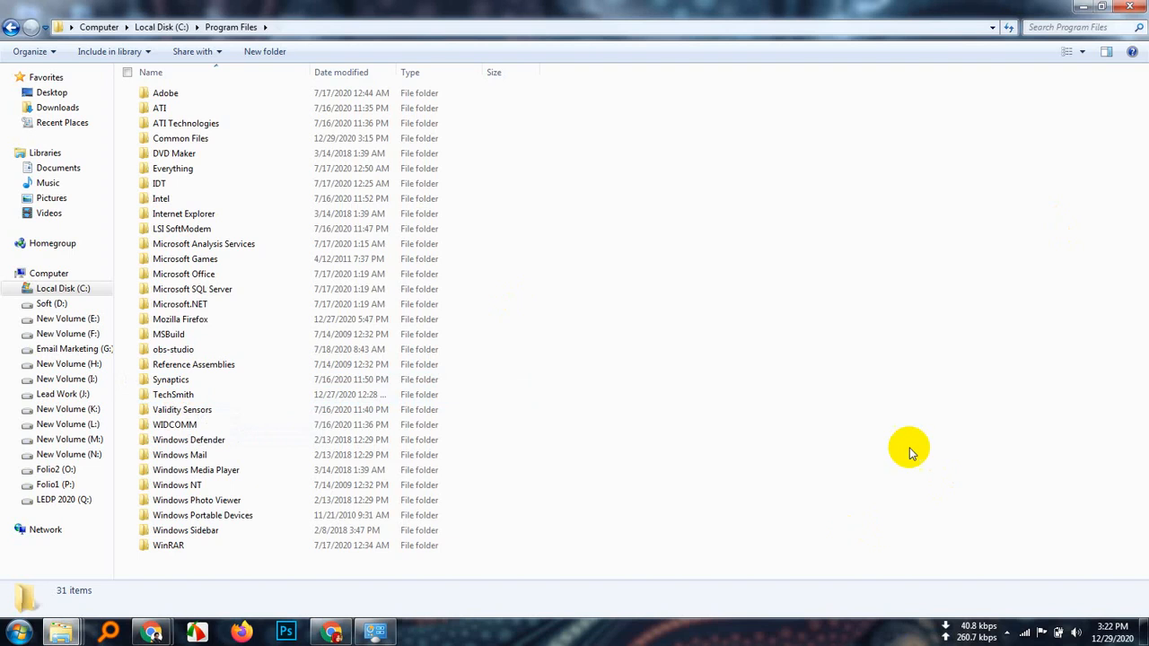
click(10, 26)
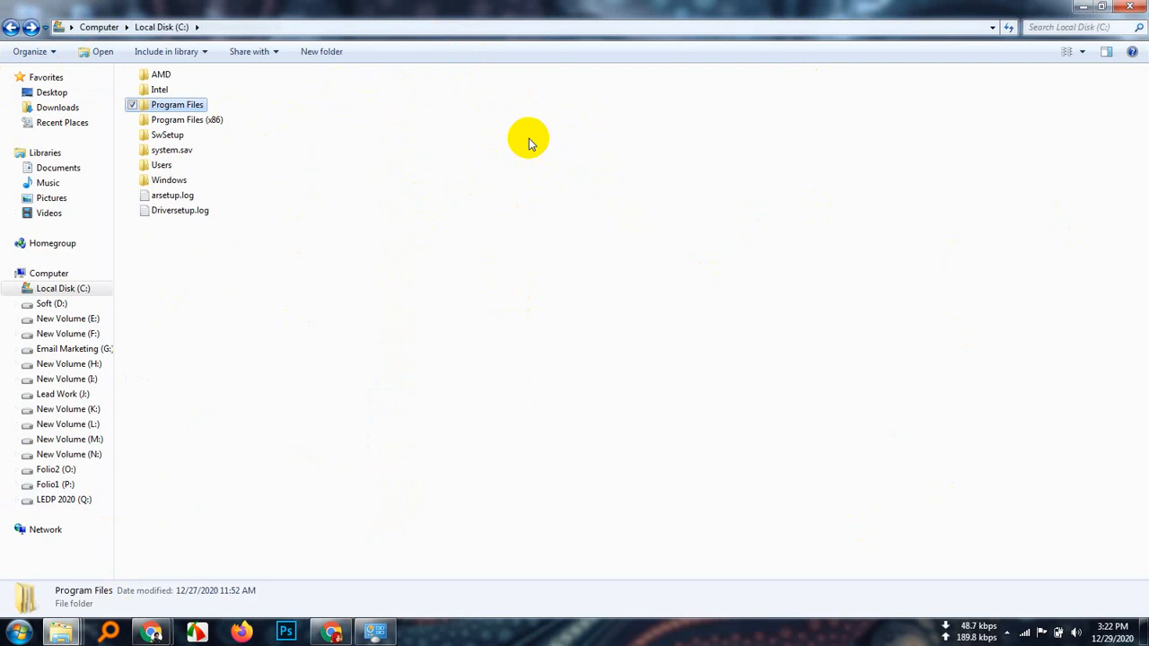
click(348, 126)
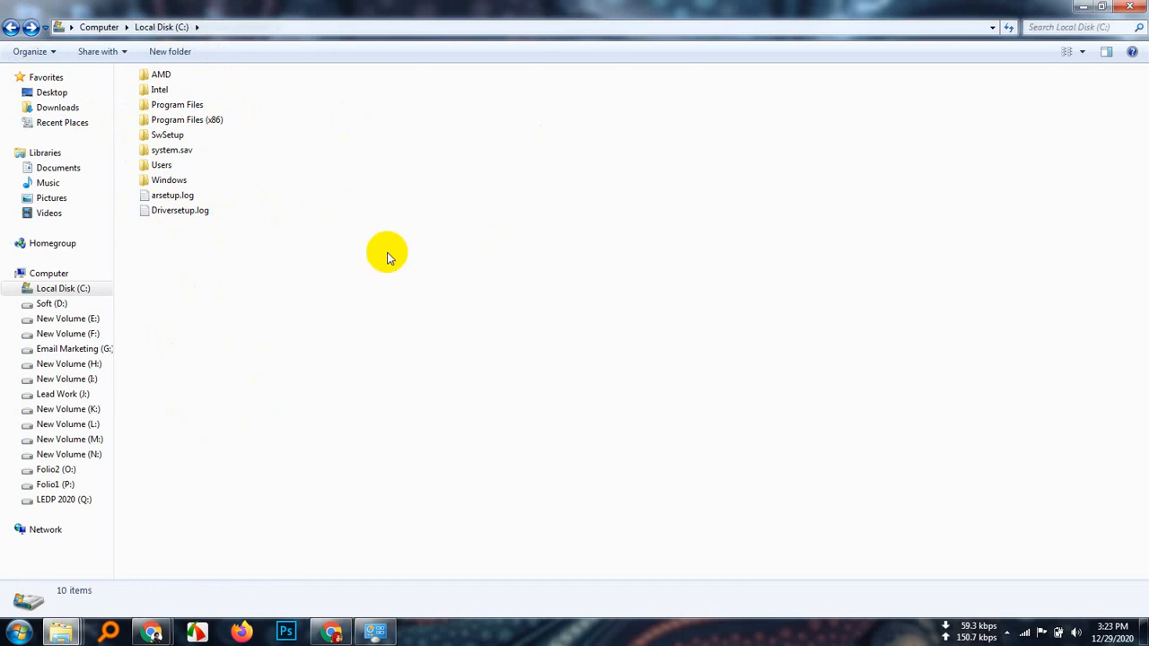
Step: Display the contents of Local Disk (C:) as large icons
right_click(428, 171)
mouse_move(575, 209)
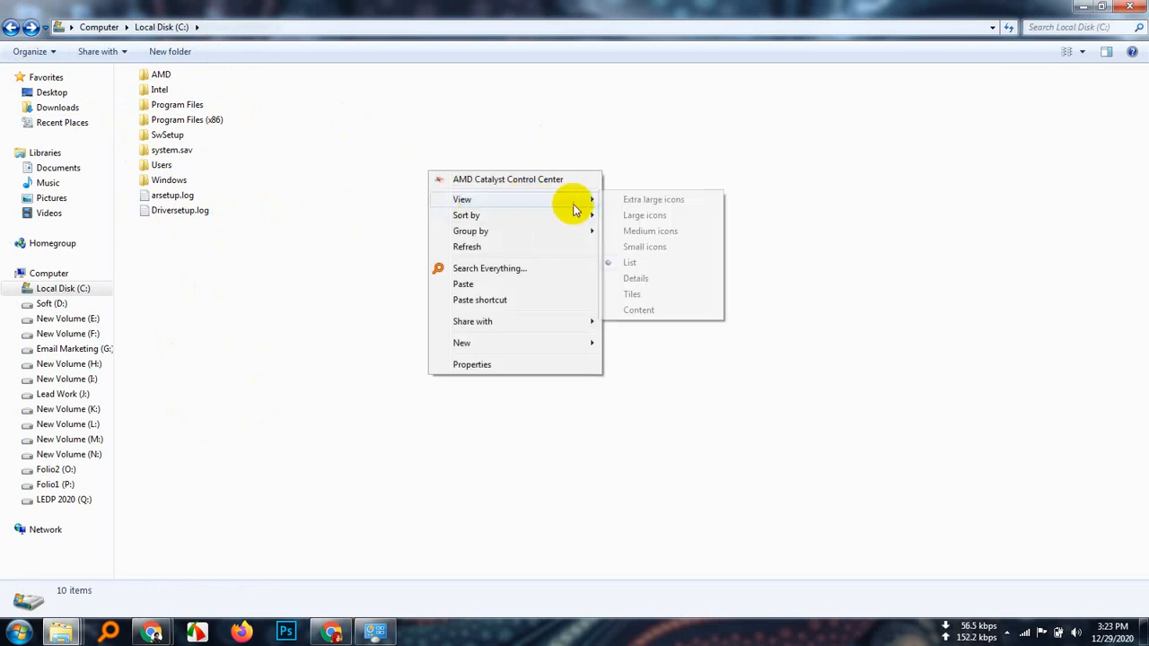
click(652, 217)
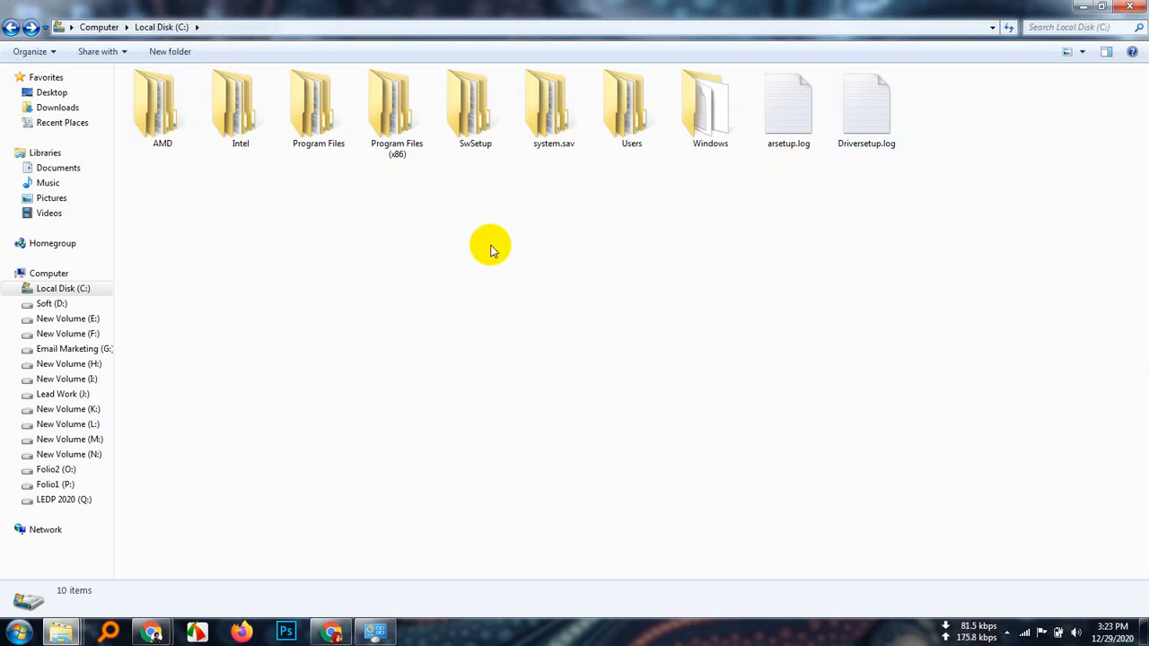
Step: Search Windows for control, open Control Panel and bring up Folder Options from Appearance and Personalization
click(20, 634)
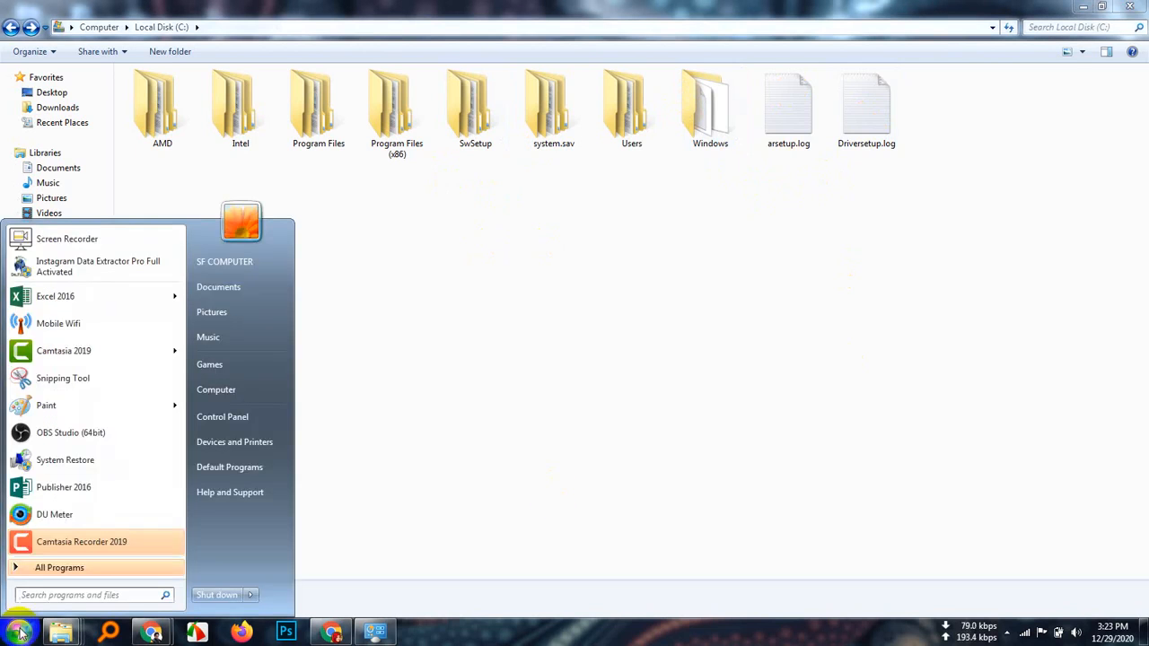
text(con)
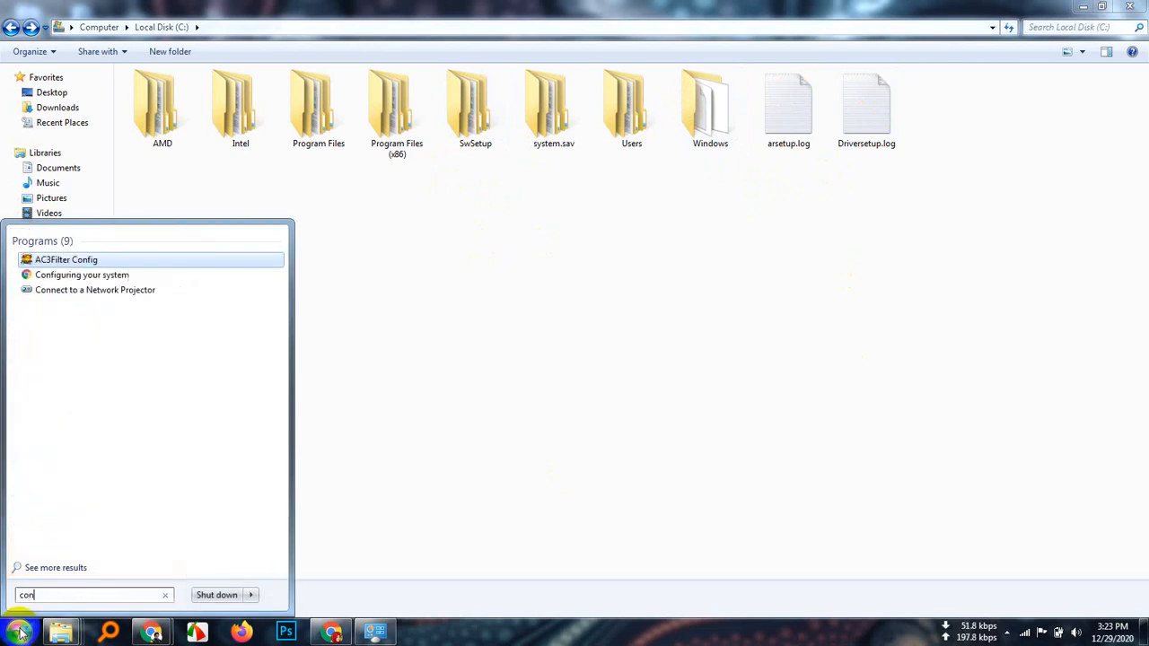
text(trol)
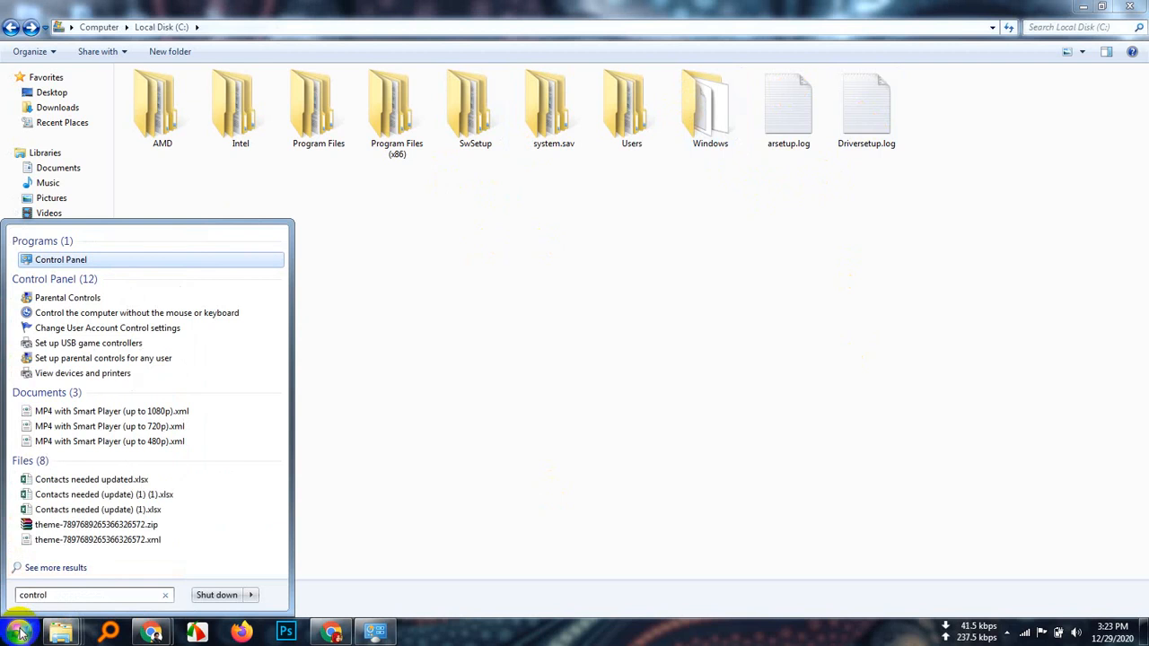
click(88, 259)
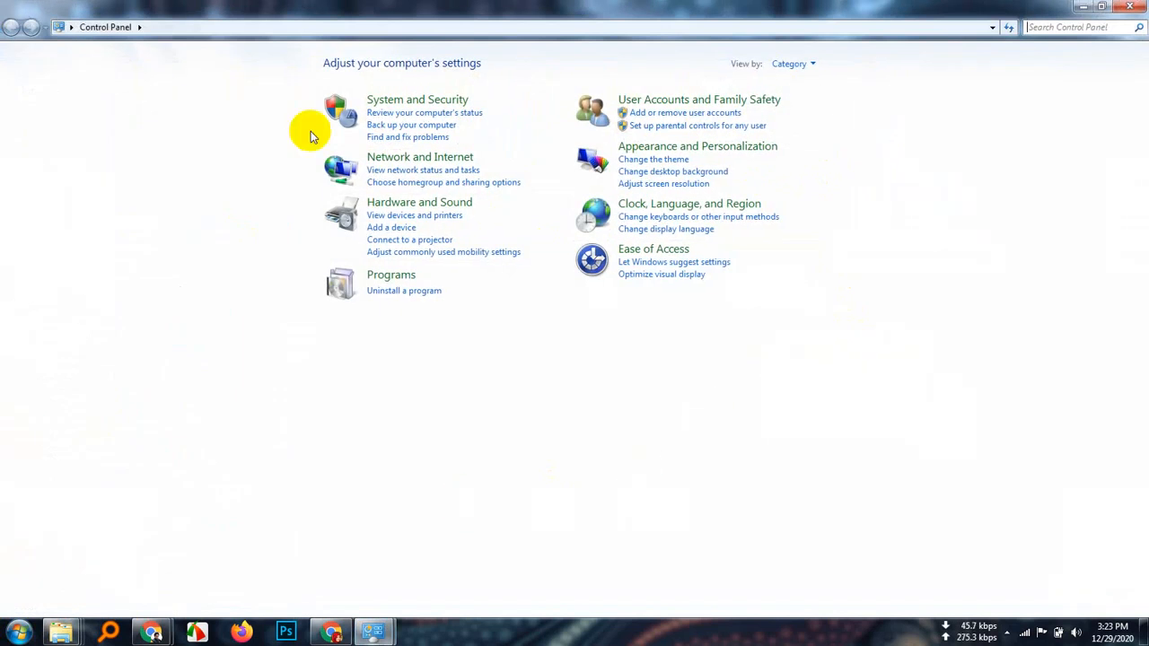
click(758, 148)
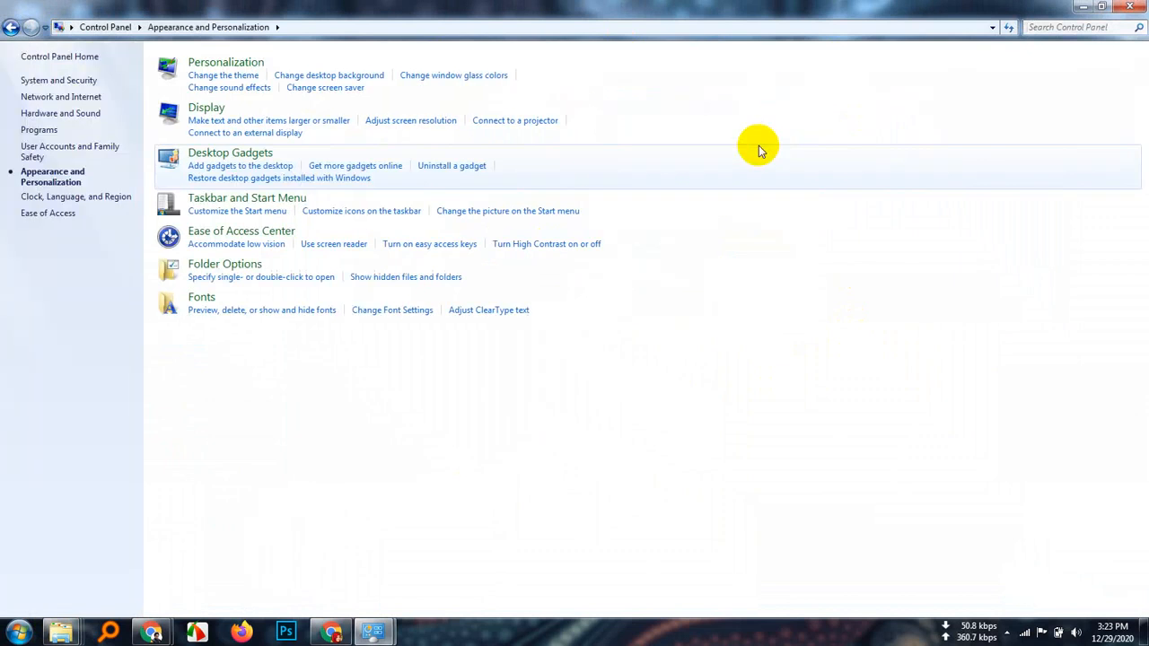
click(232, 262)
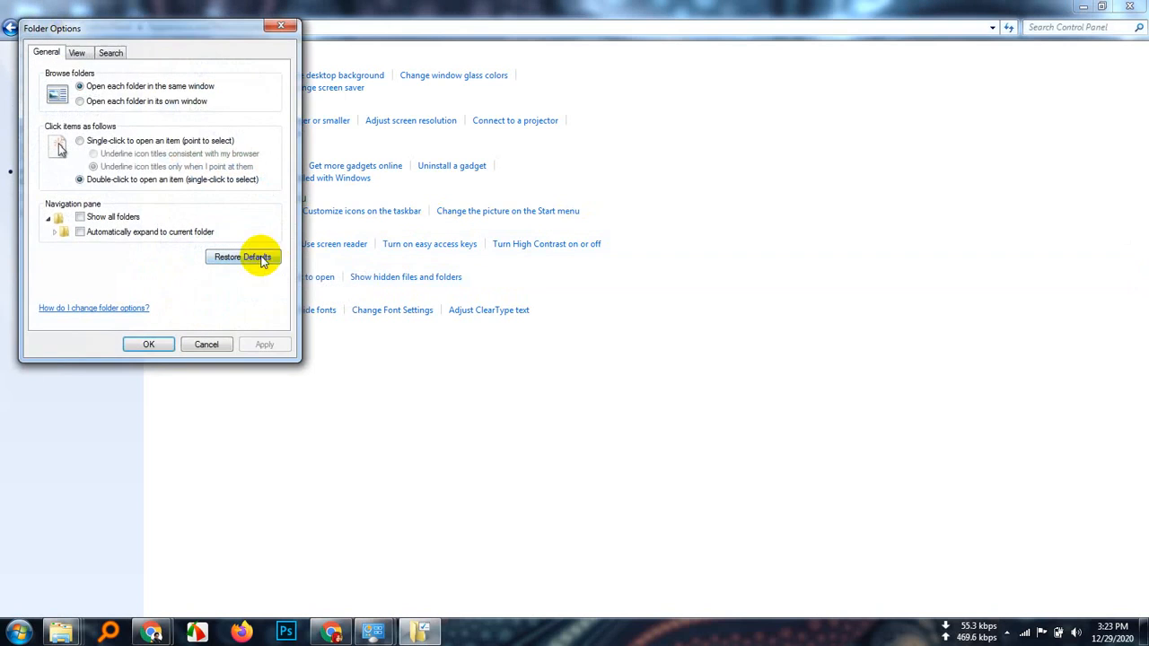
Step: Set the hidden files option to "Show hidden files, folders, and drives", apply it and close Folder Options and Control Panel
click(78, 56)
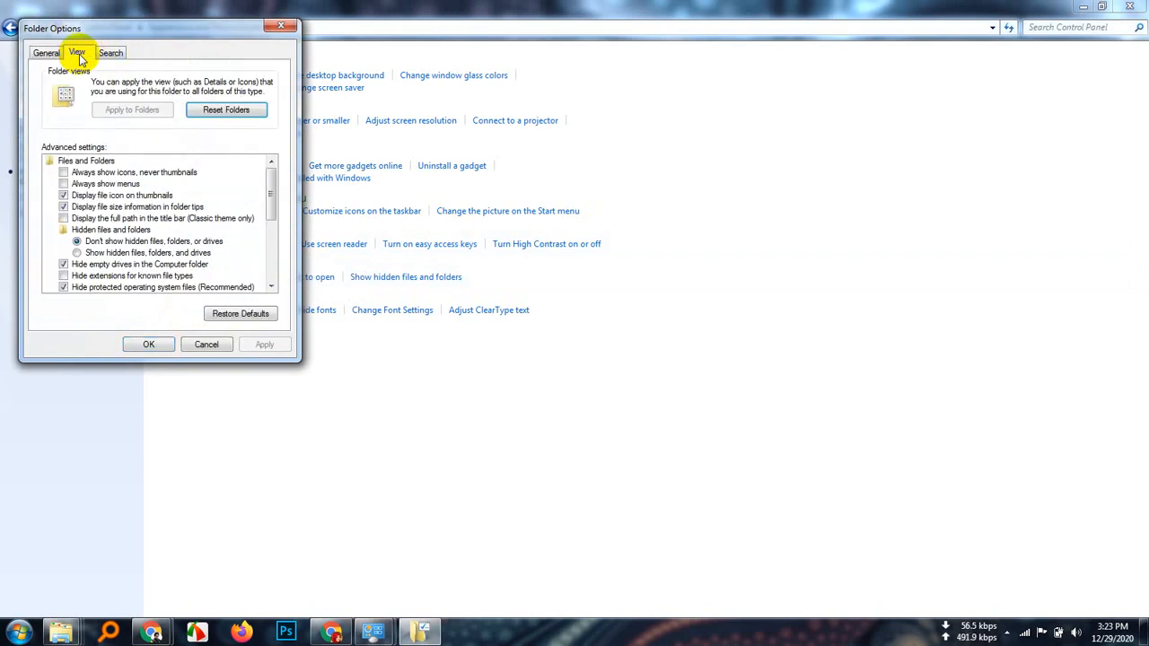
click(88, 254)
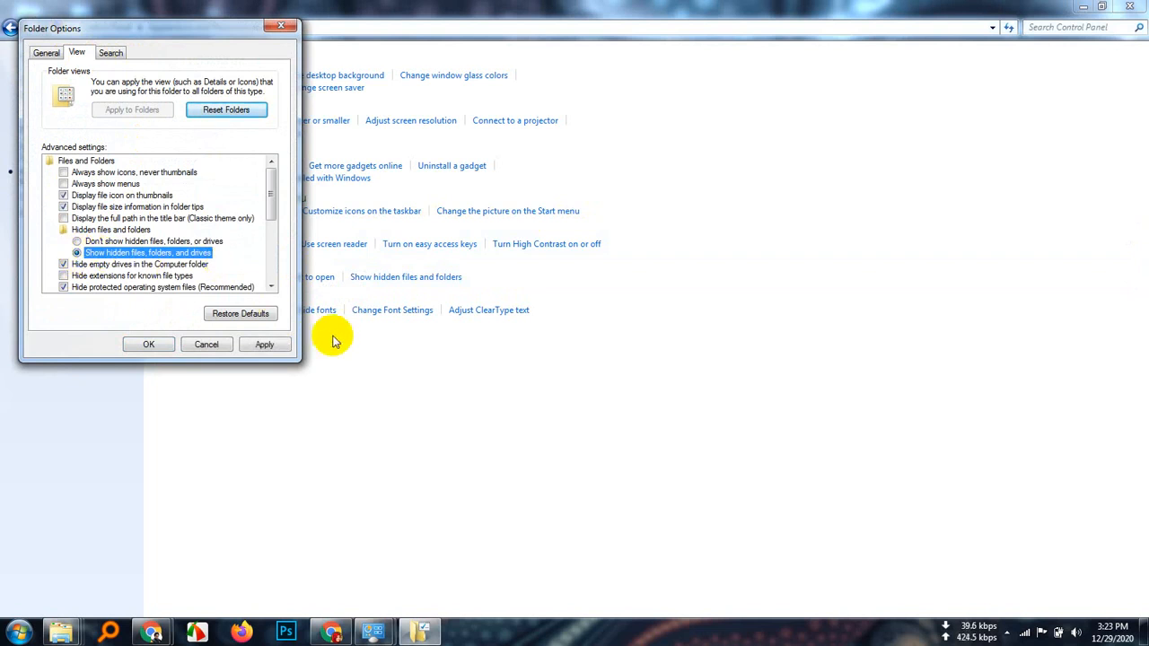
click(264, 345)
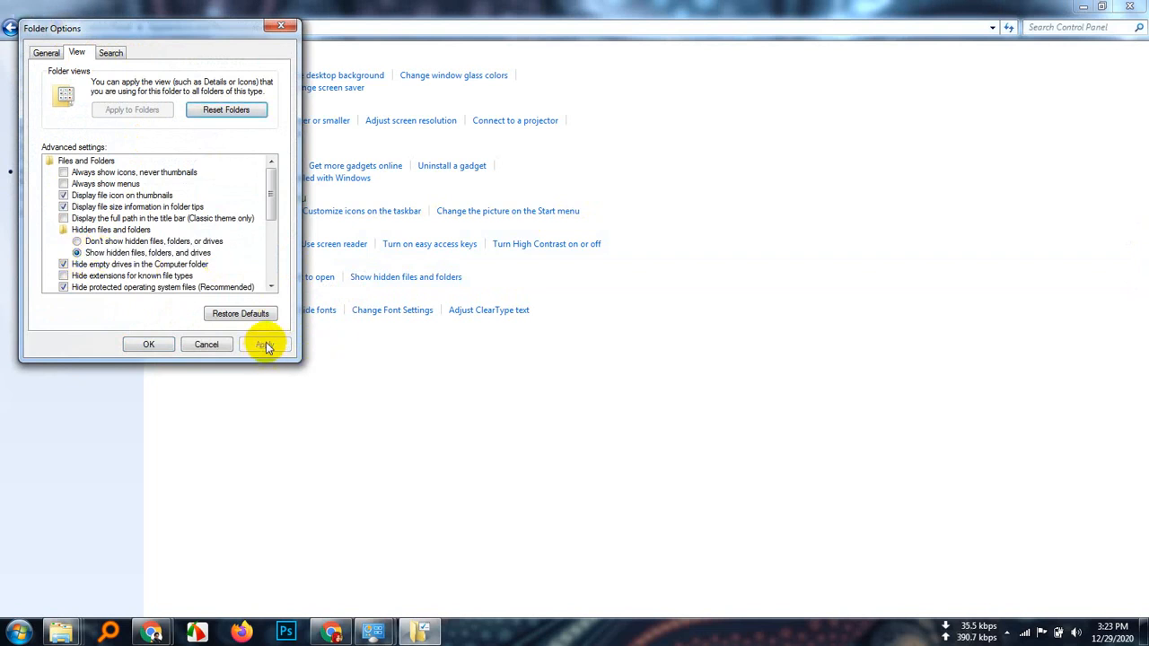
click(151, 345)
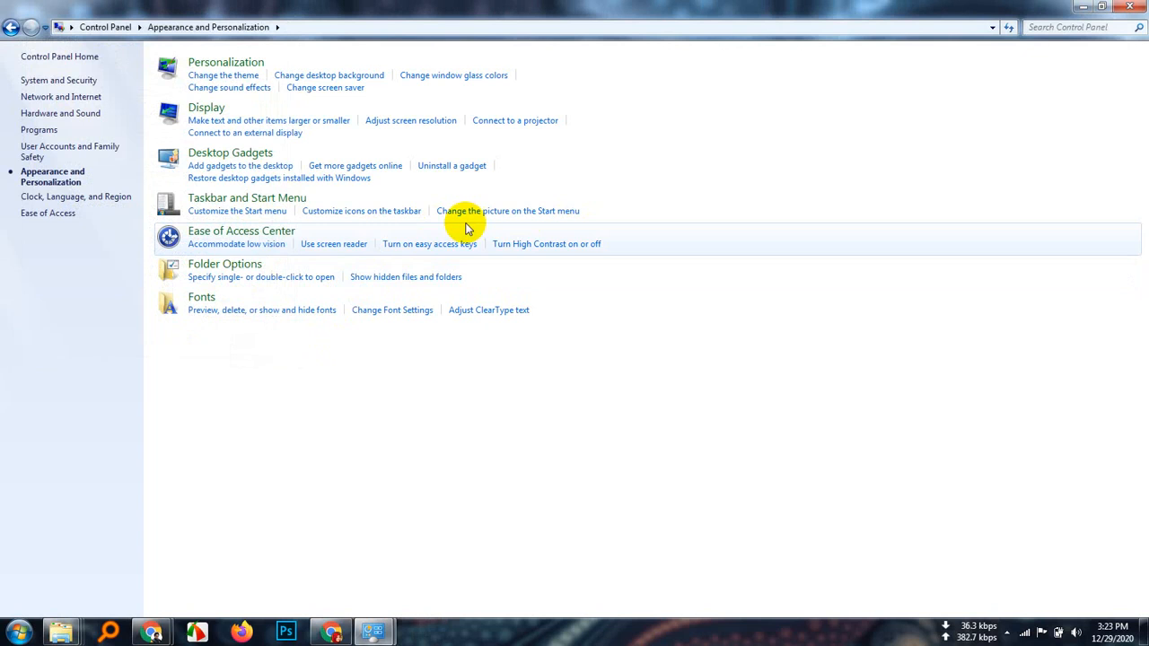
click(1129, 7)
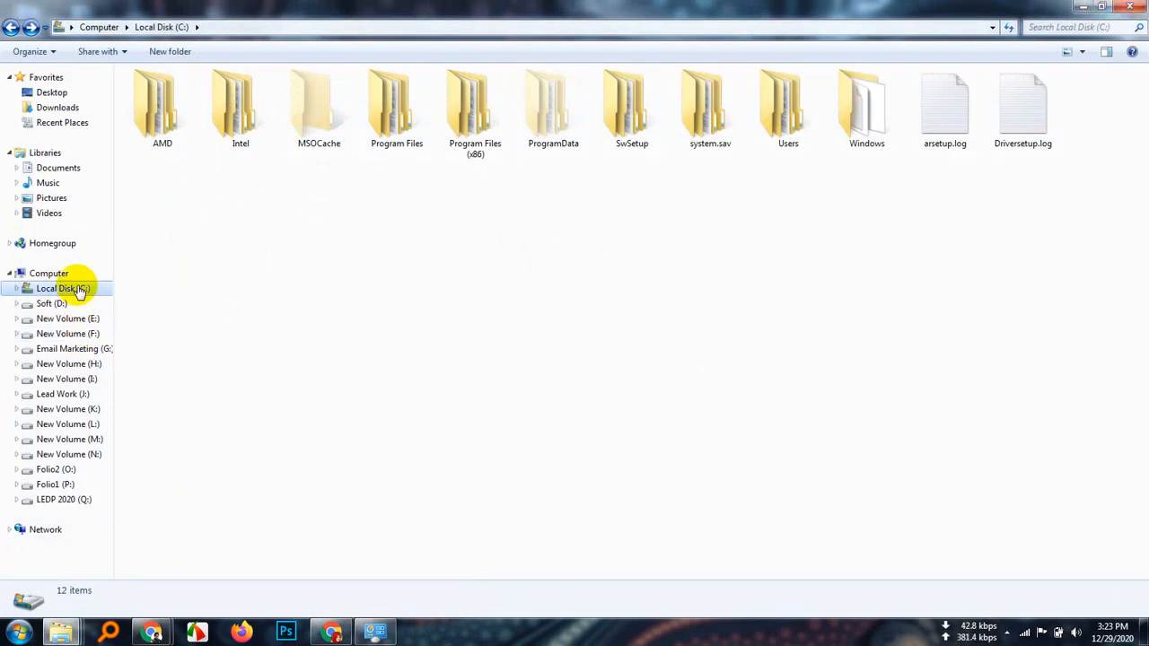
Step: Reload Local Disk (C:) and open the Camtasia Studio 19 folder inside ProgramData, TechSmith
click(51, 304)
click(90, 289)
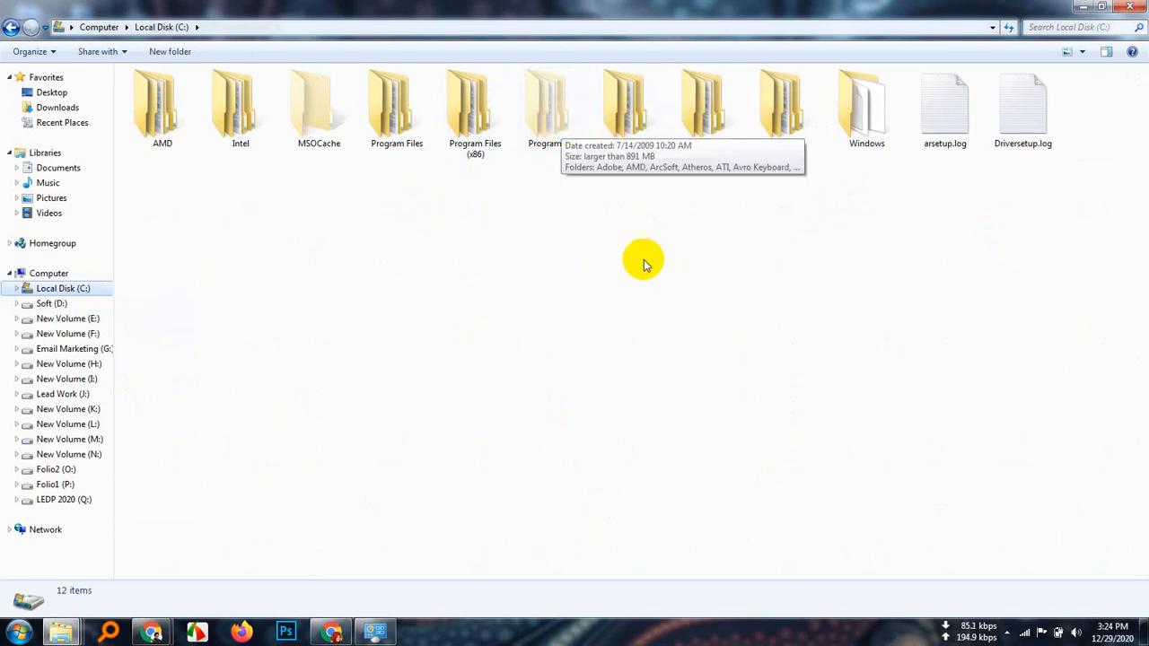
double_click(551, 126)
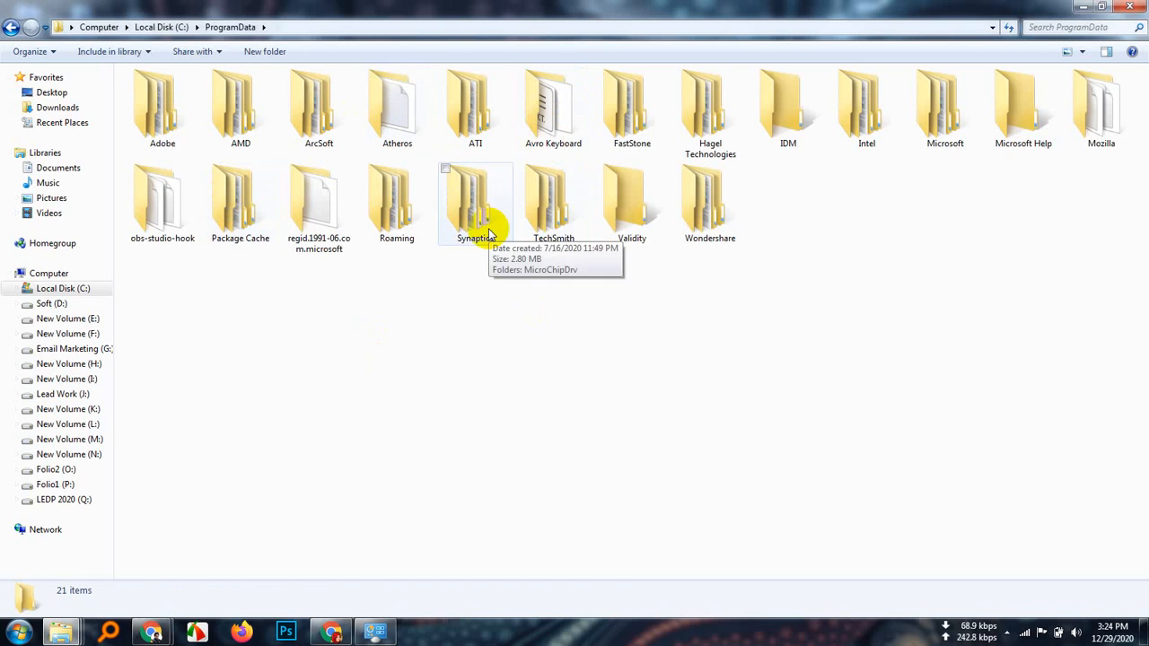
click(11, 27)
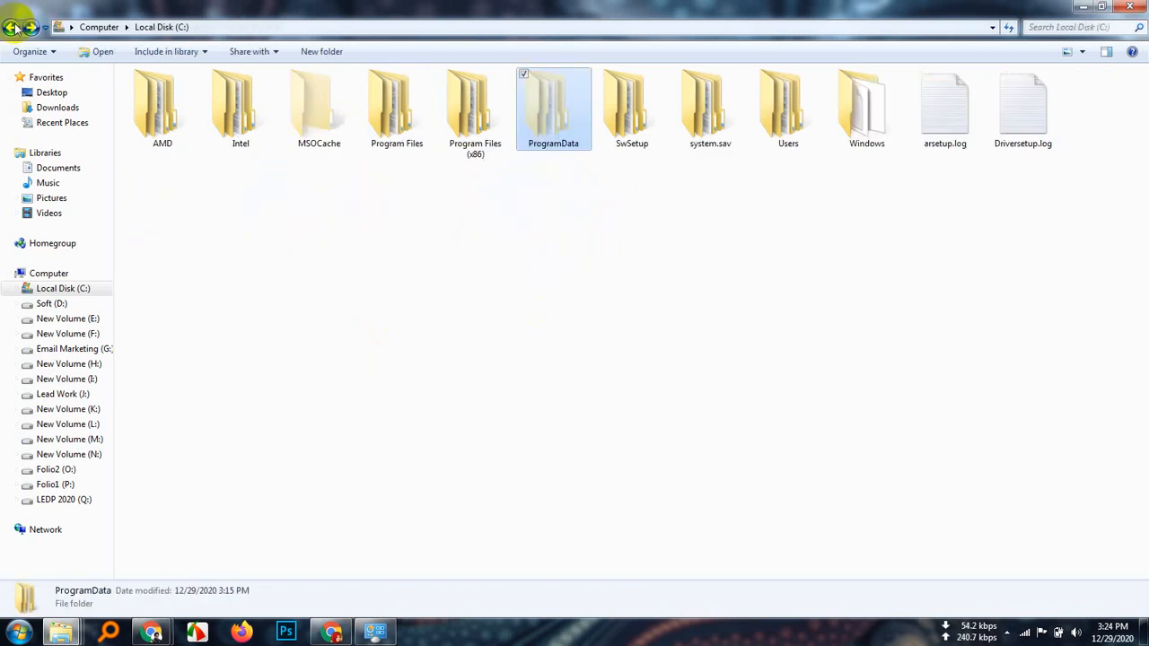
double_click(553, 108)
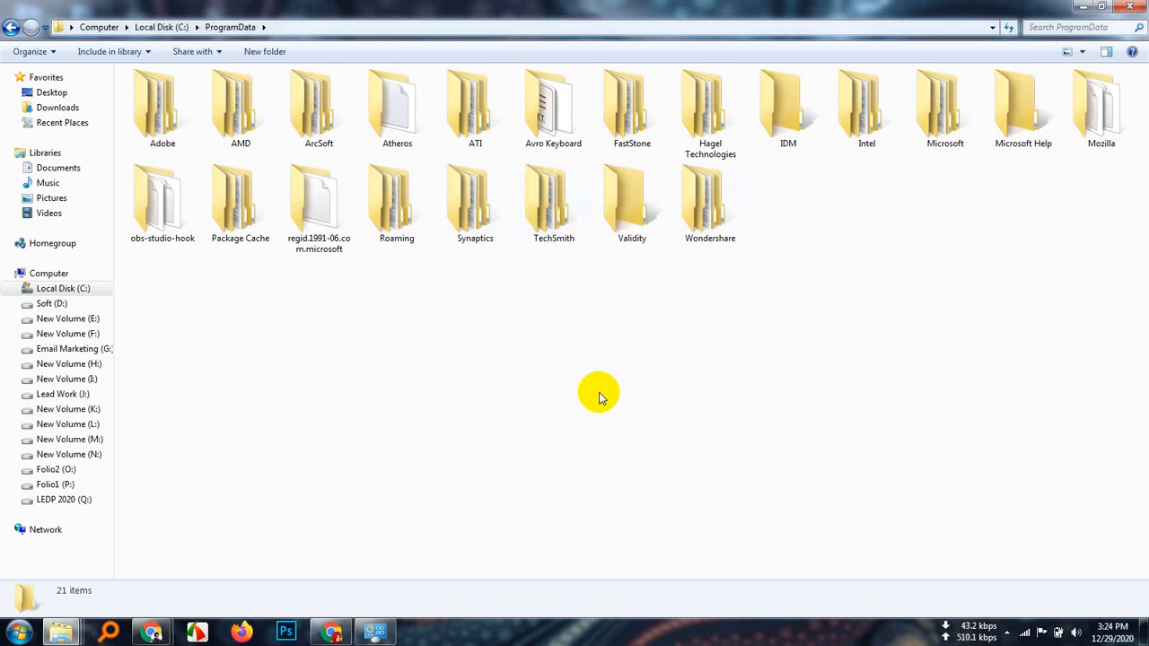
double_click(553, 203)
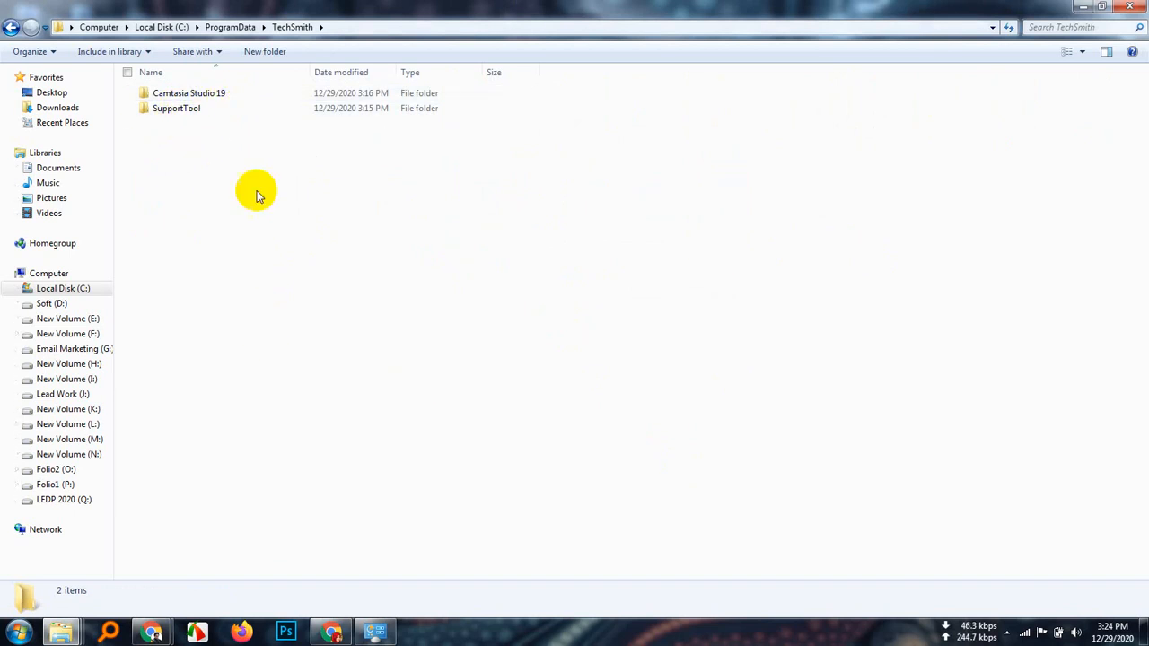
double_click(217, 97)
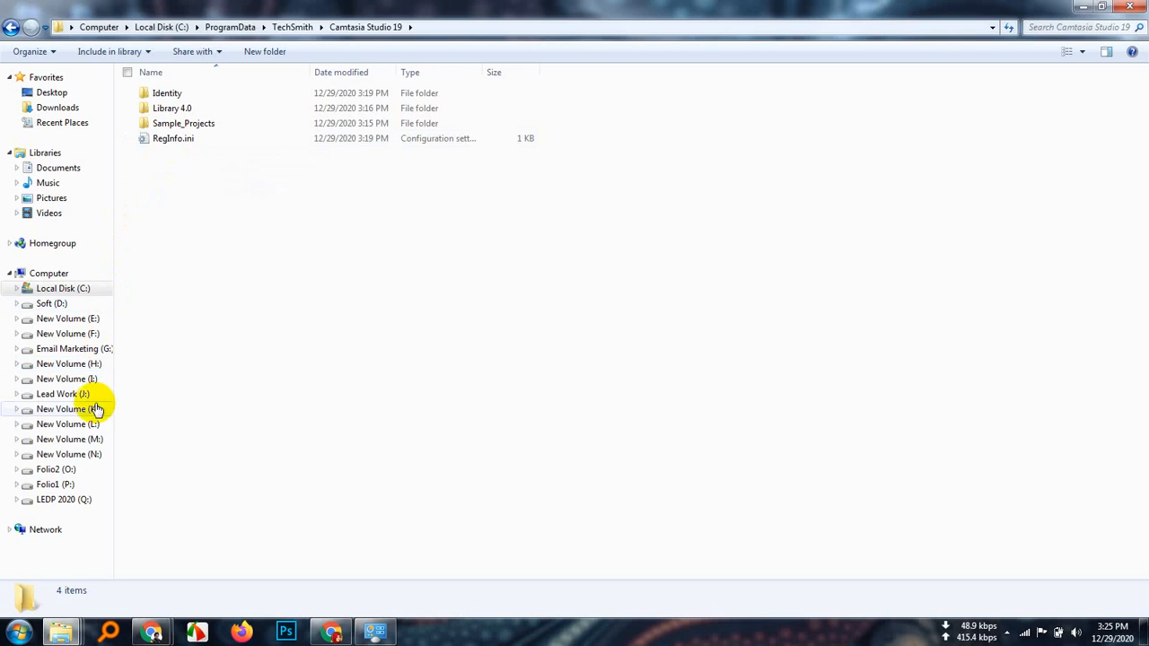
Step: Open the Camtasia_Studio_2019 folder on drive N:, under youtube marketing ledp 2020, New folder (2), New folder
click(72, 454)
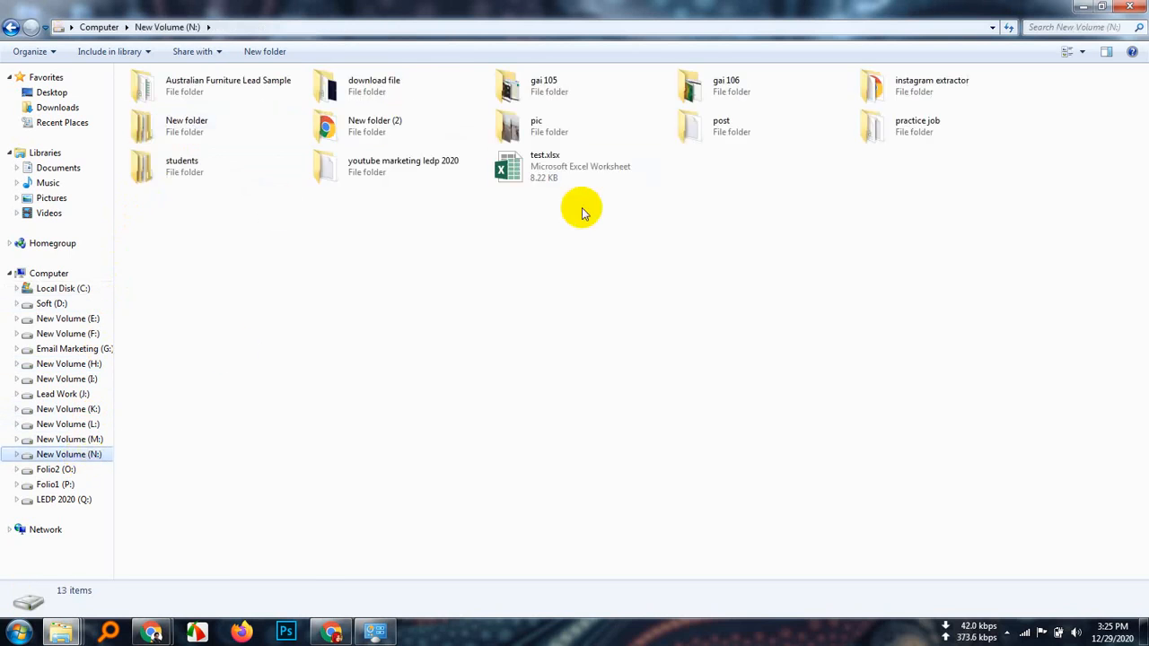
double_click(390, 175)
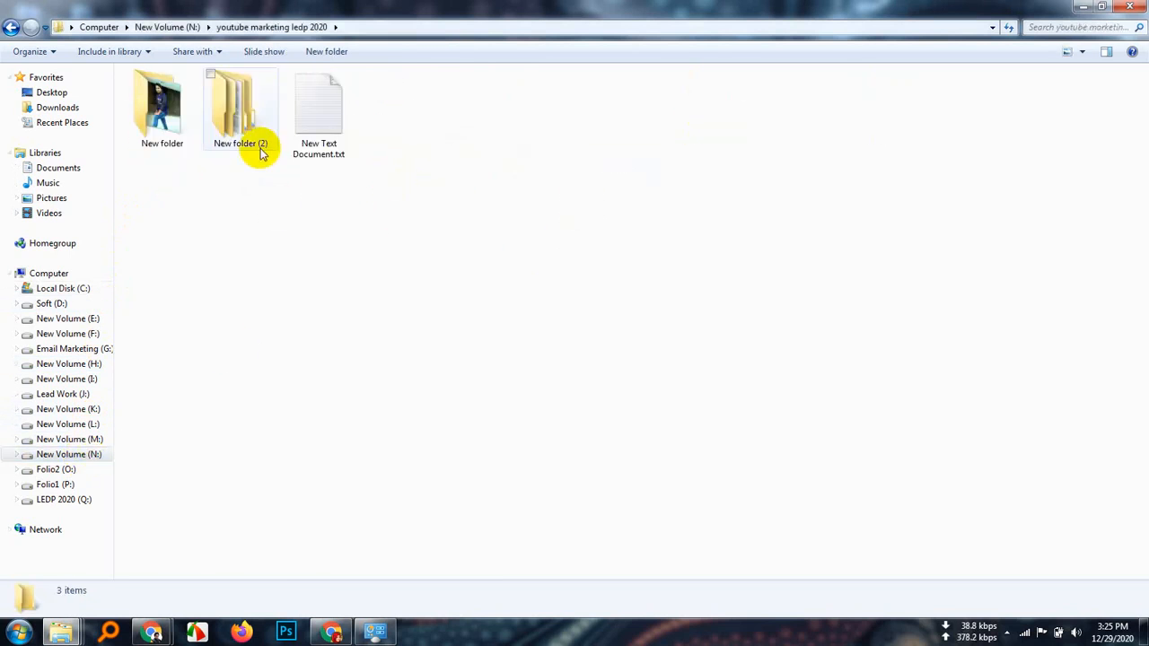
click(259, 105)
double_click(258, 105)
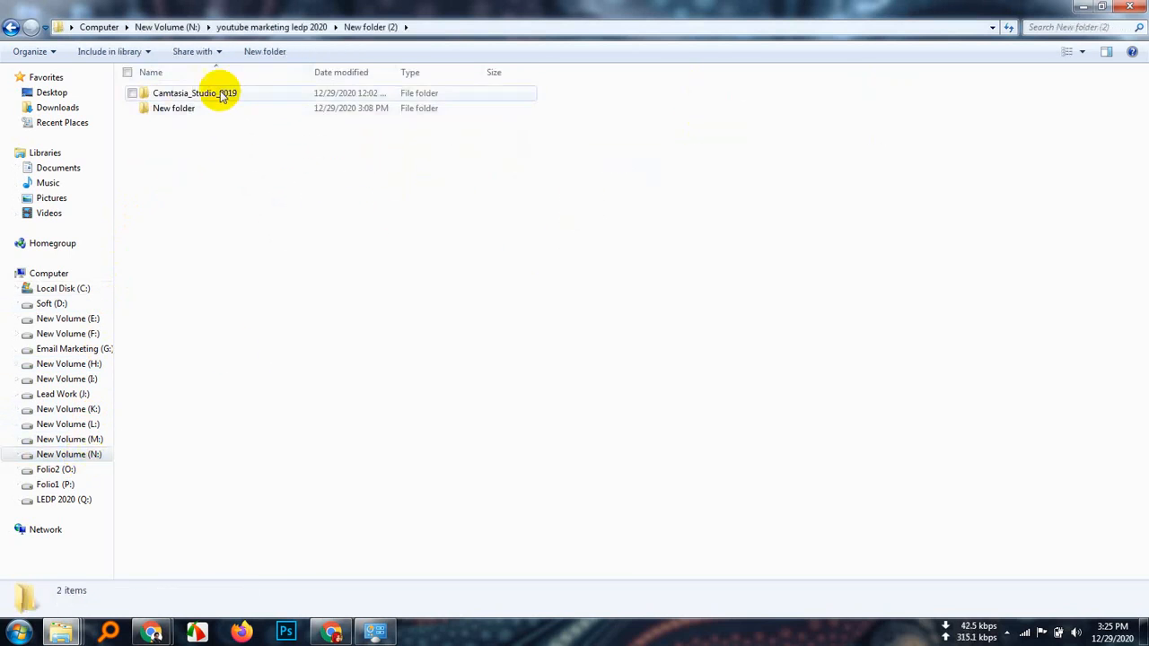
double_click(222, 92)
click(10, 27)
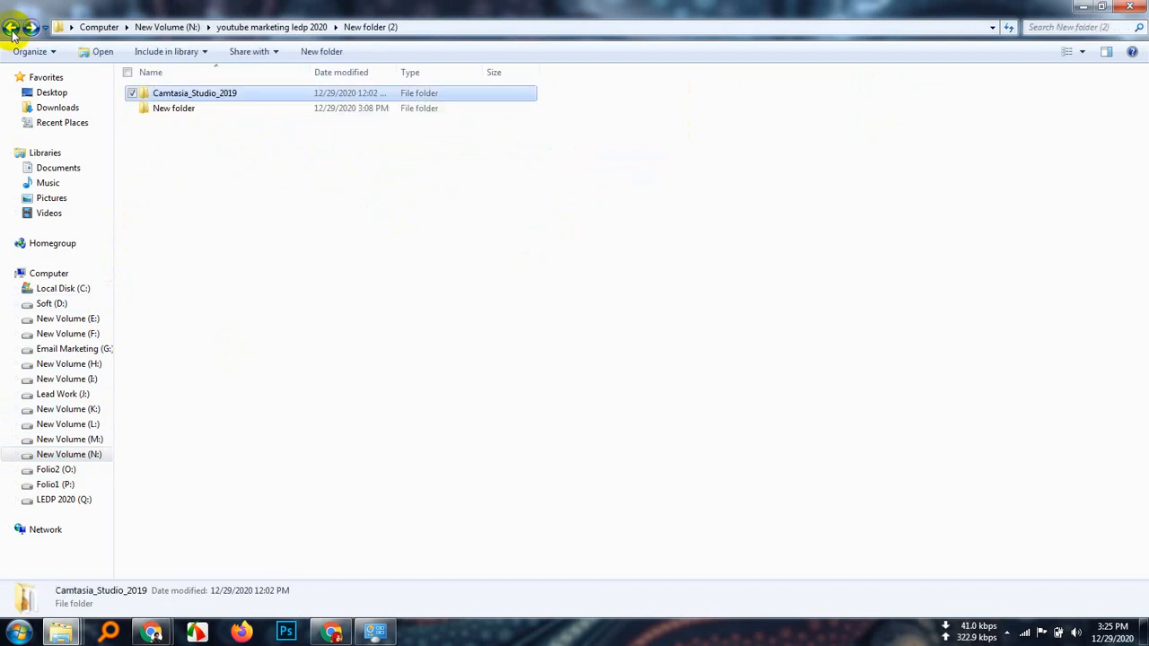
double_click(223, 113)
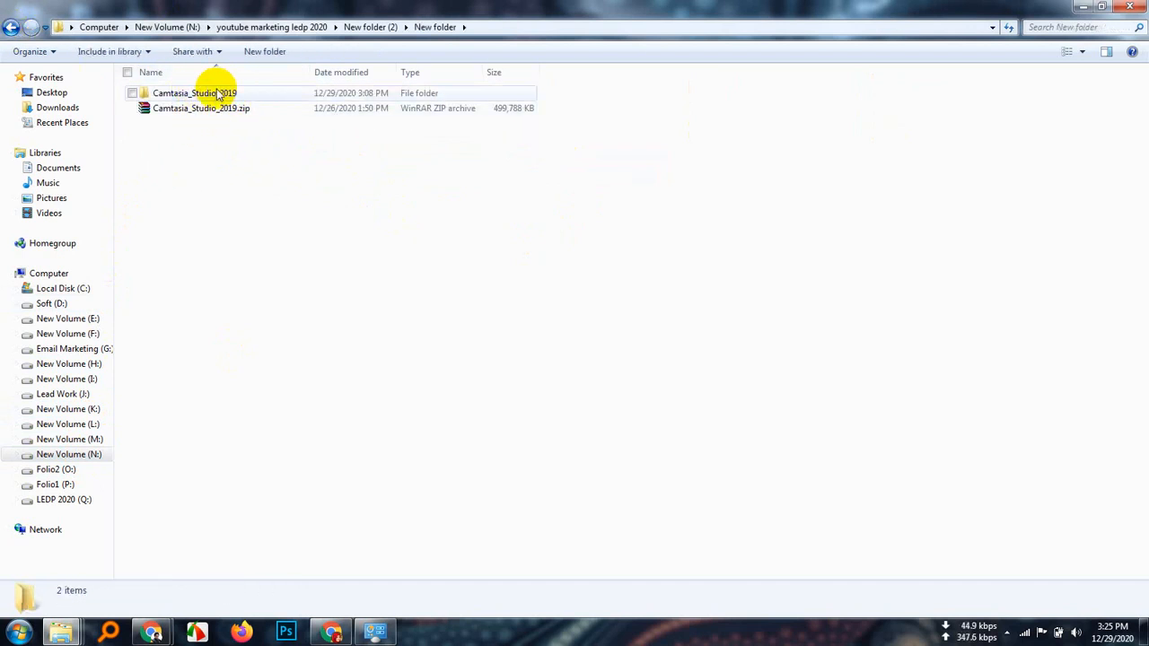
double_click(222, 93)
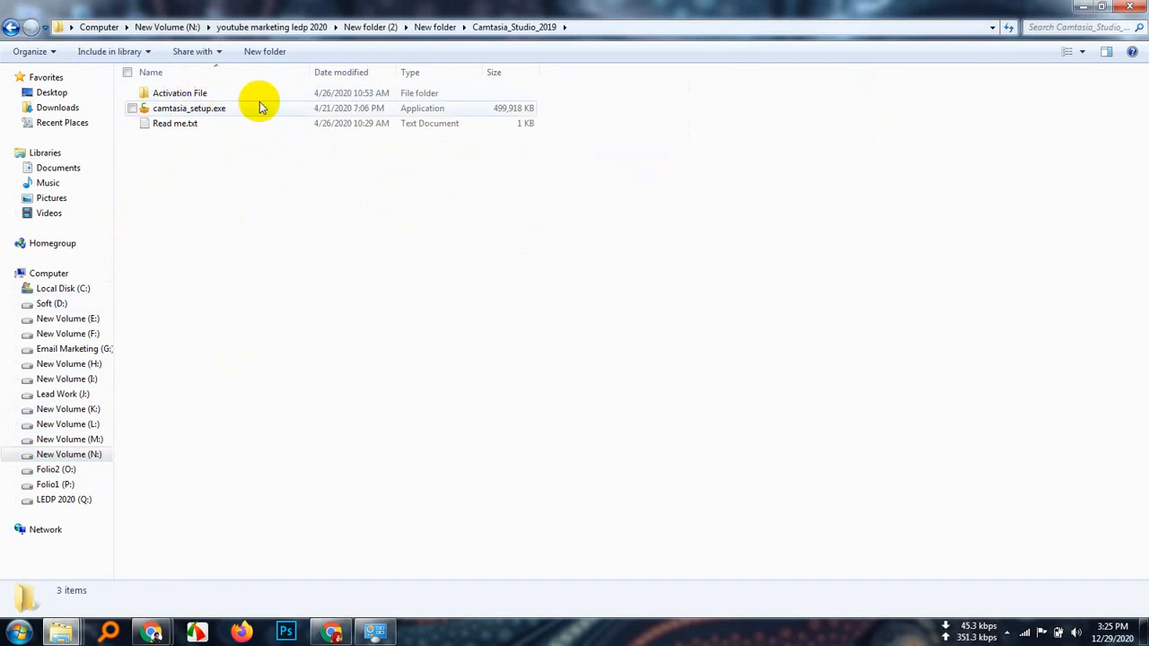
Step: Copy the reginfo.ini file from the Activation File folder
double_click(224, 94)
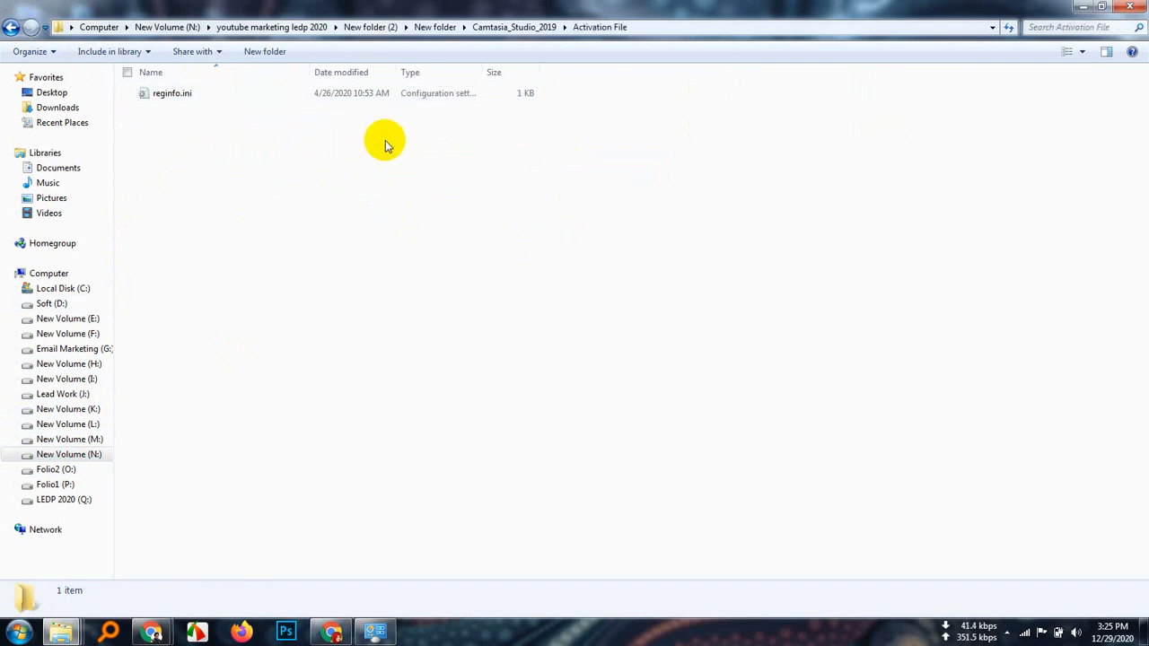
click(196, 96)
right_click(195, 96)
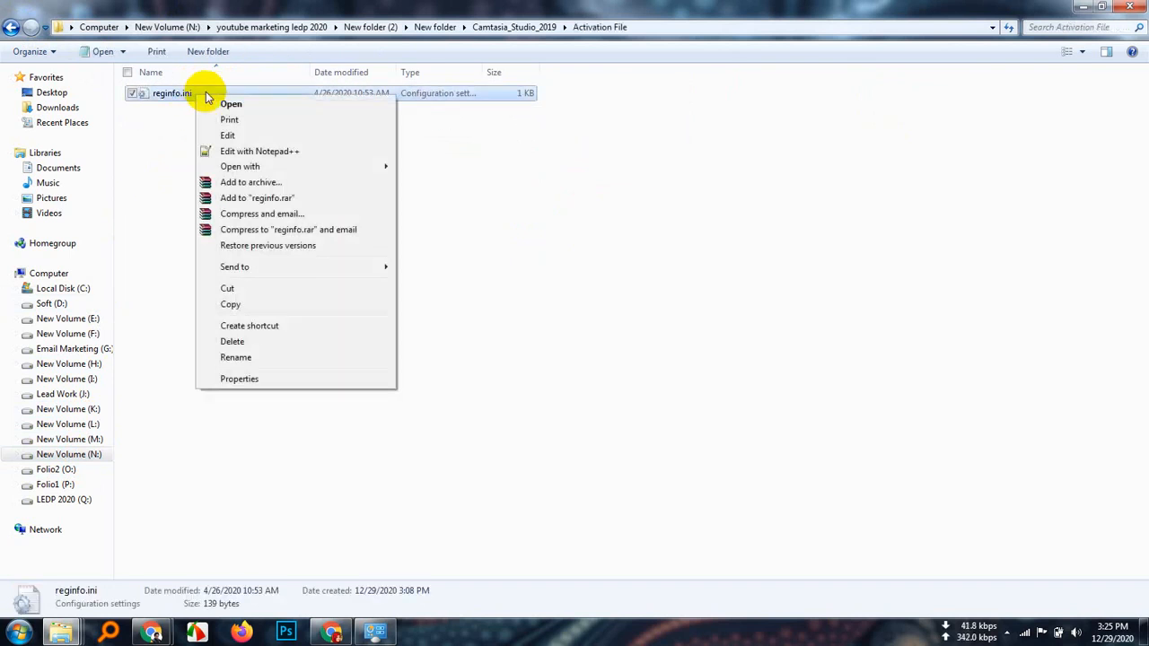
click(249, 306)
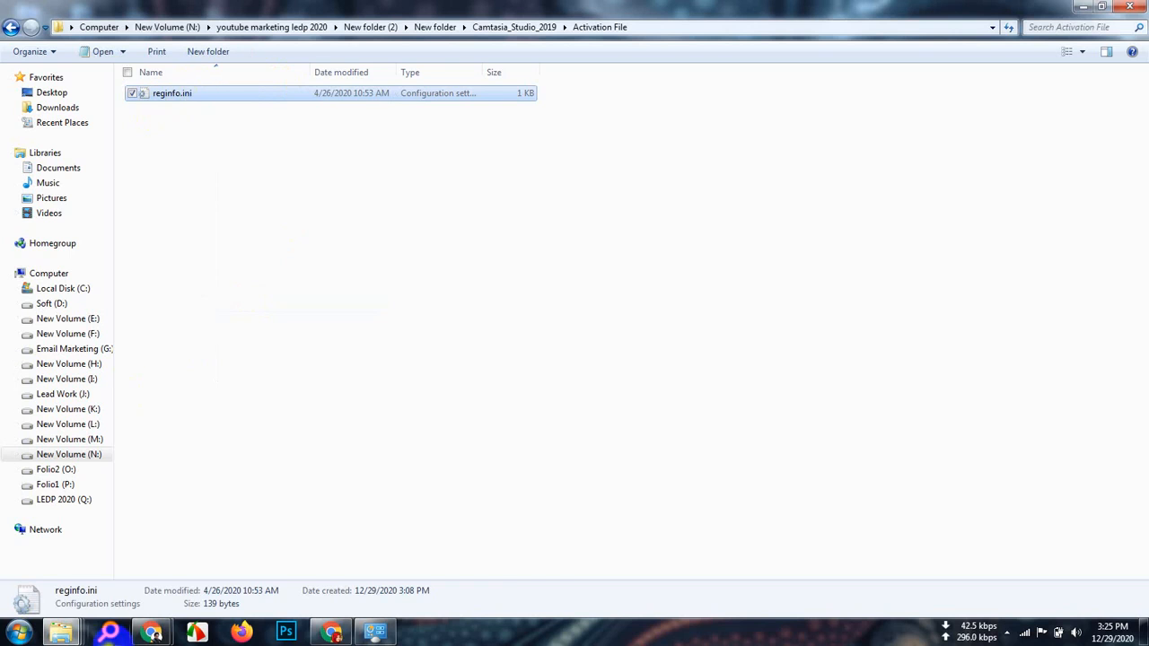
Step: Switch to the Local Disk (C:) window and open the Camtasia Studio 19 folder inside ProgramData, TechSmith
mouse_move(77, 634)
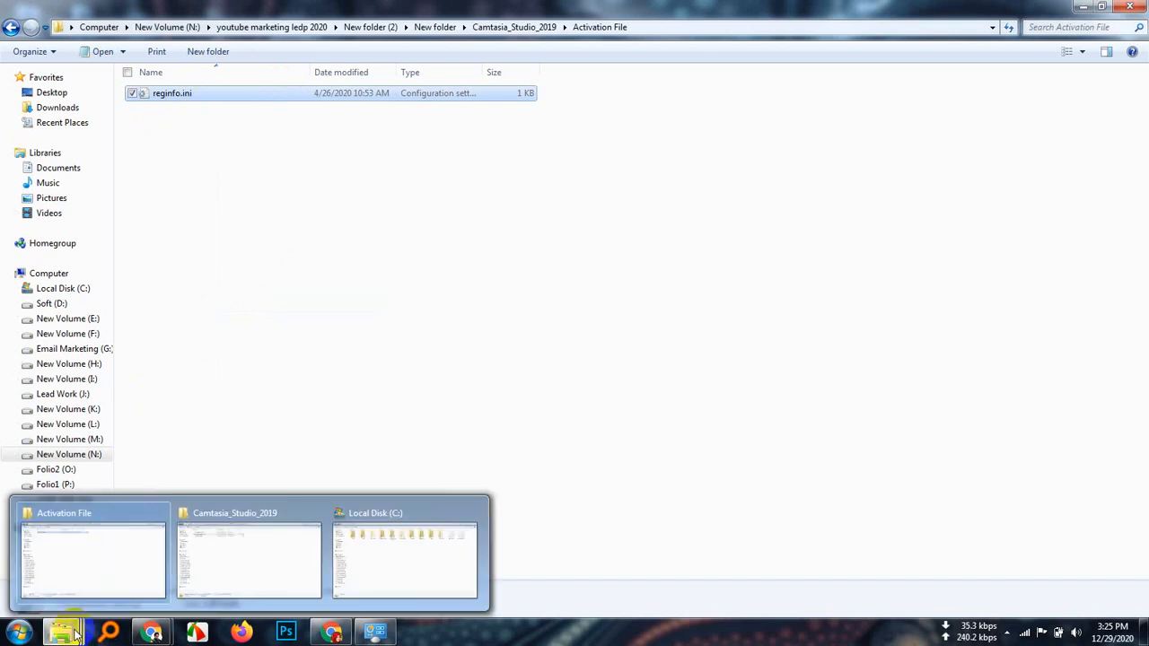
click(392, 559)
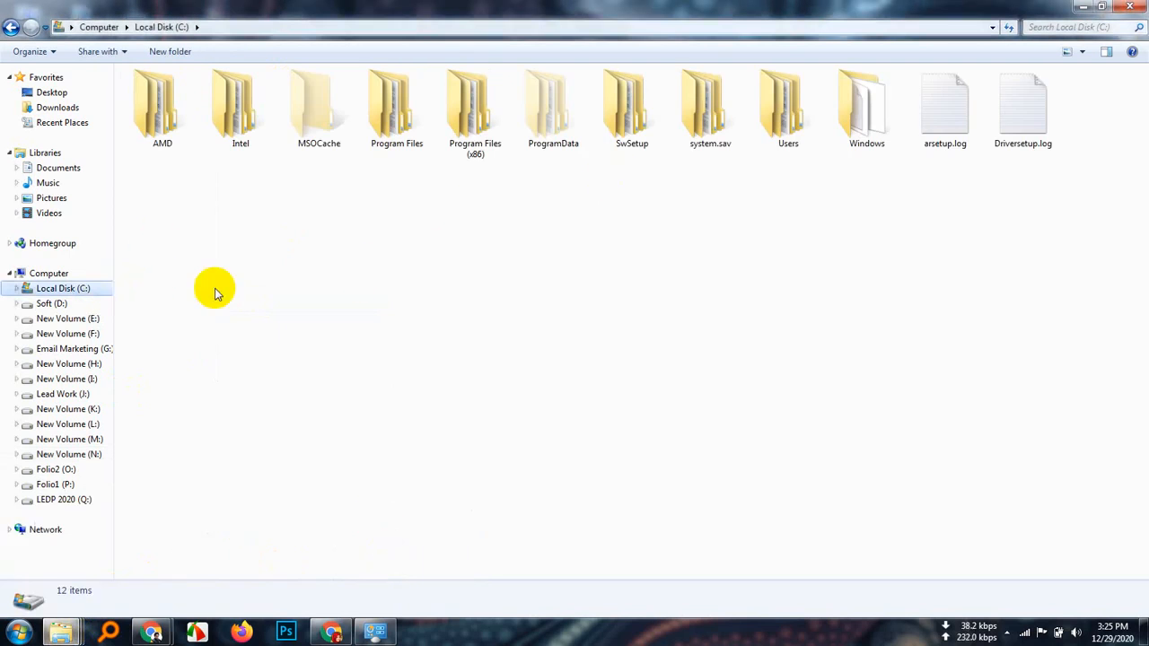
click(561, 119)
double_click(561, 119)
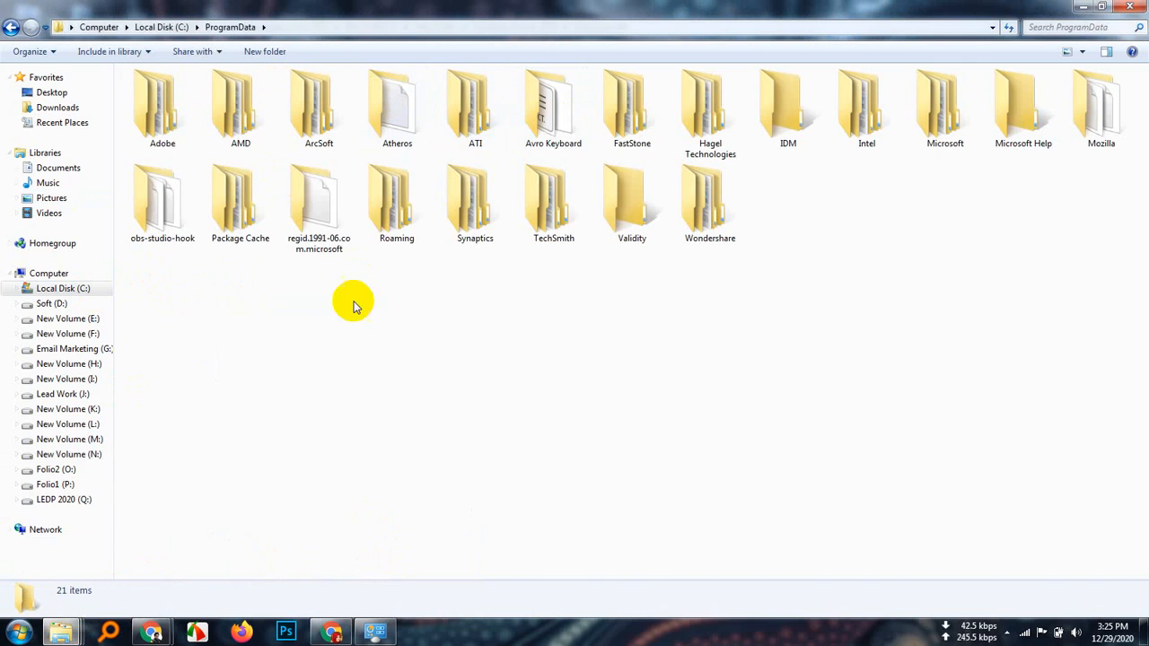
click(566, 218)
double_click(565, 218)
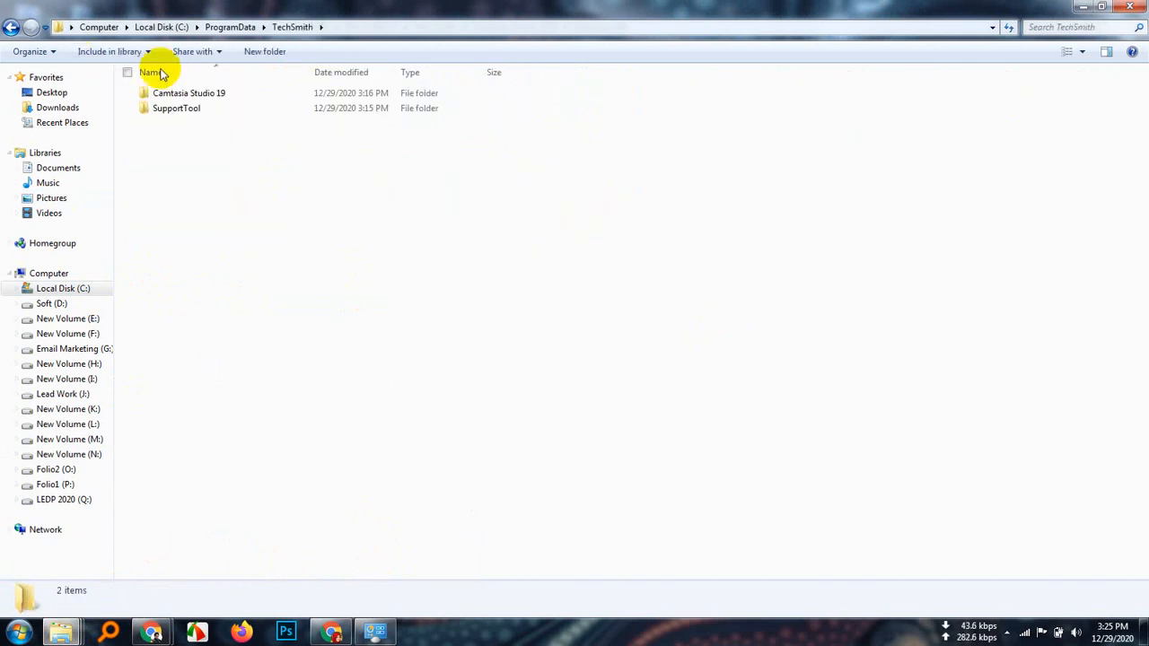
double_click(246, 94)
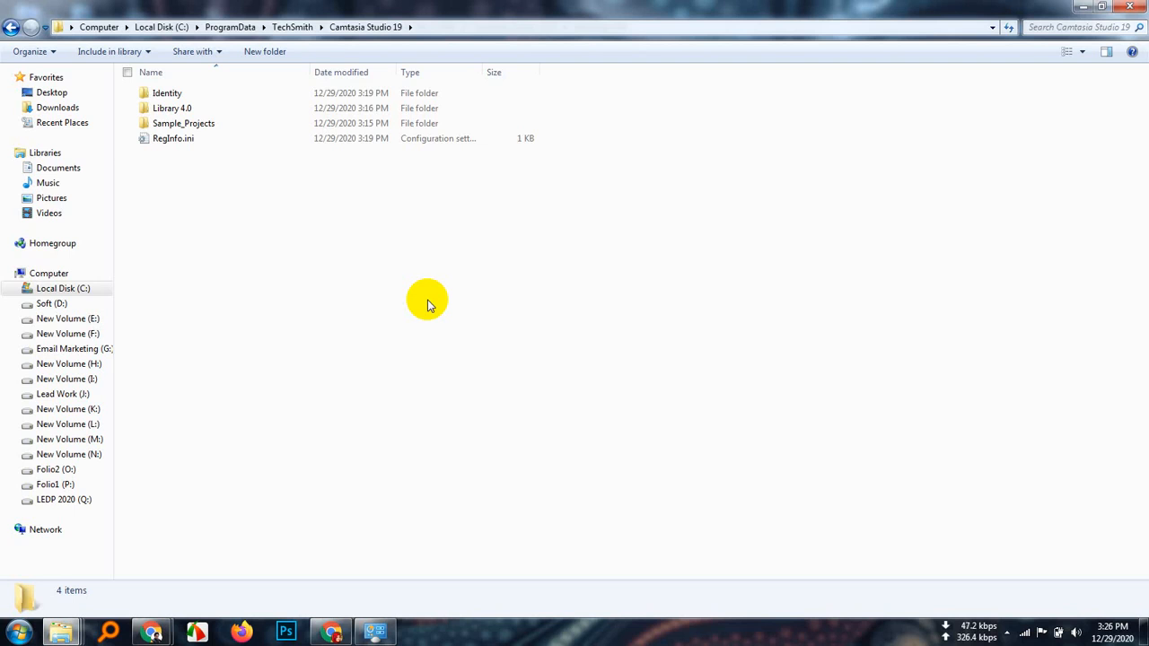
Step: Paste the copied reginfo.ini into the Camtasia Studio 19 folder, replacing the existing file, and clear the selection
key(ctrl+v)
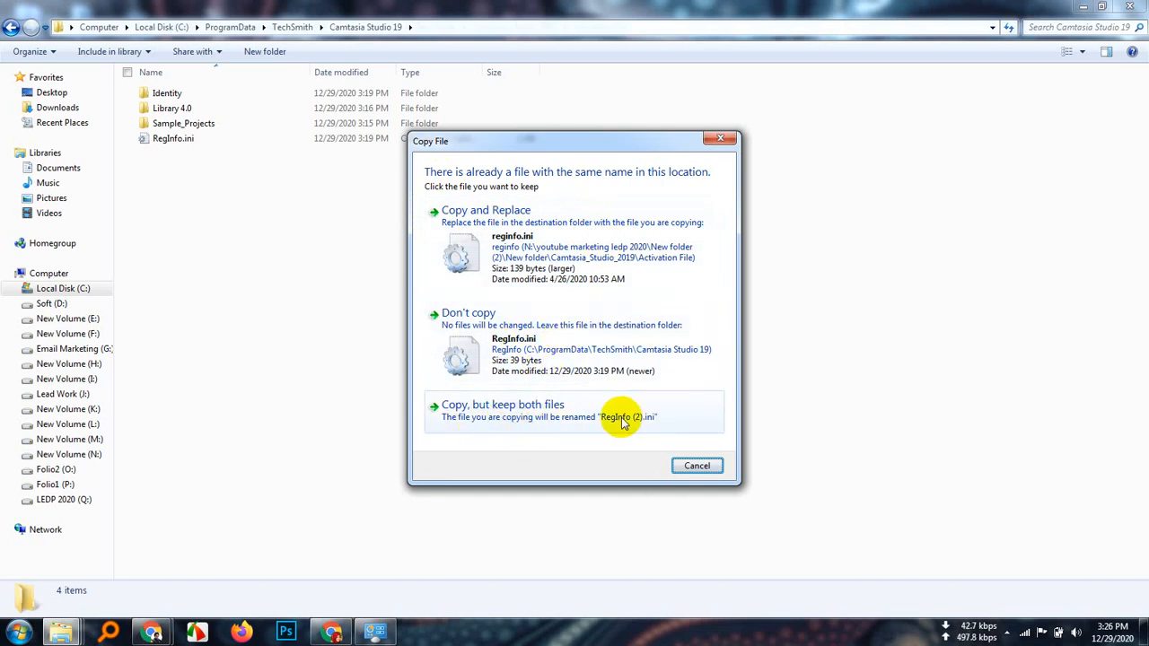
click(540, 242)
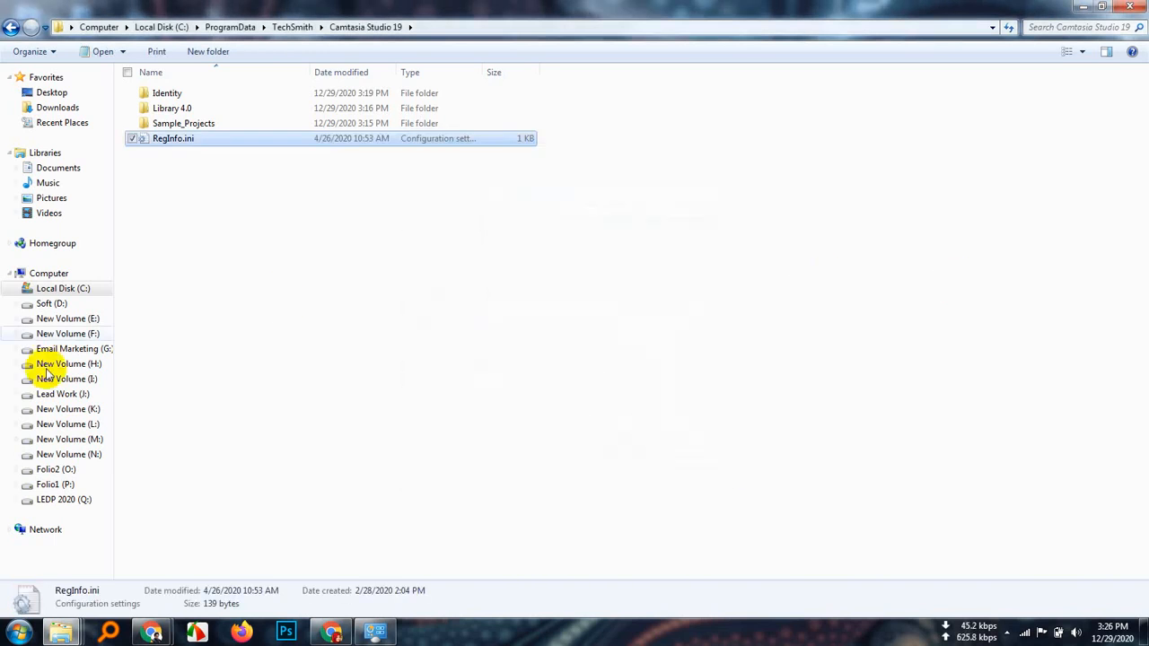
click(334, 290)
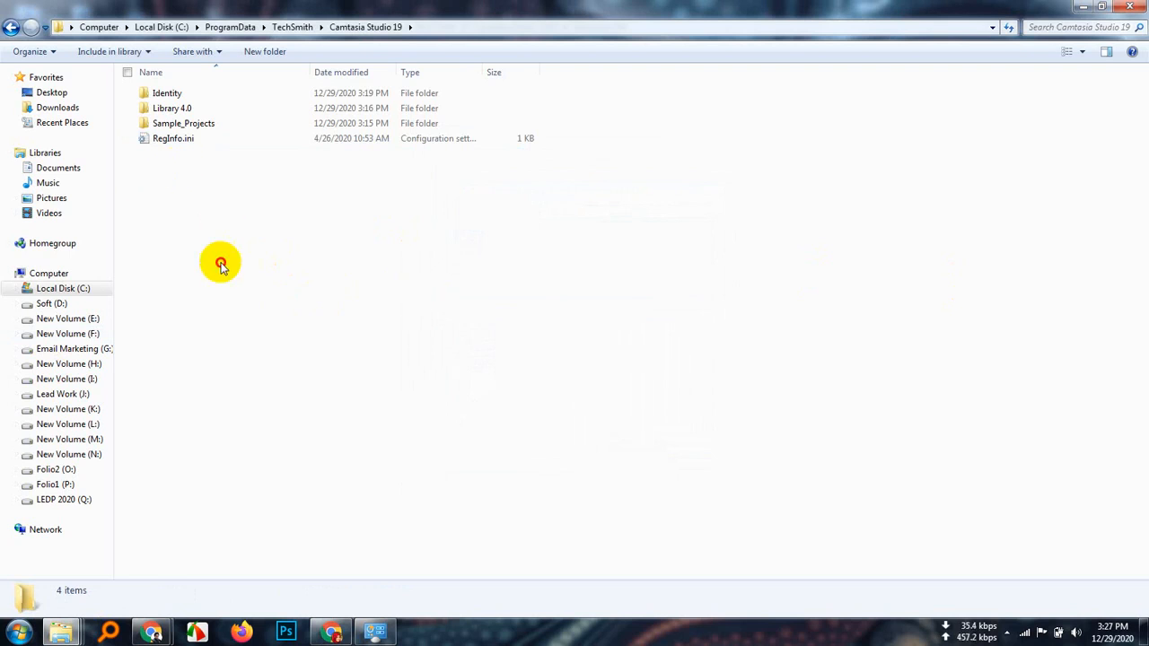
Step: Make RegInfo.ini read-only in its file properties and confirm
click(192, 143)
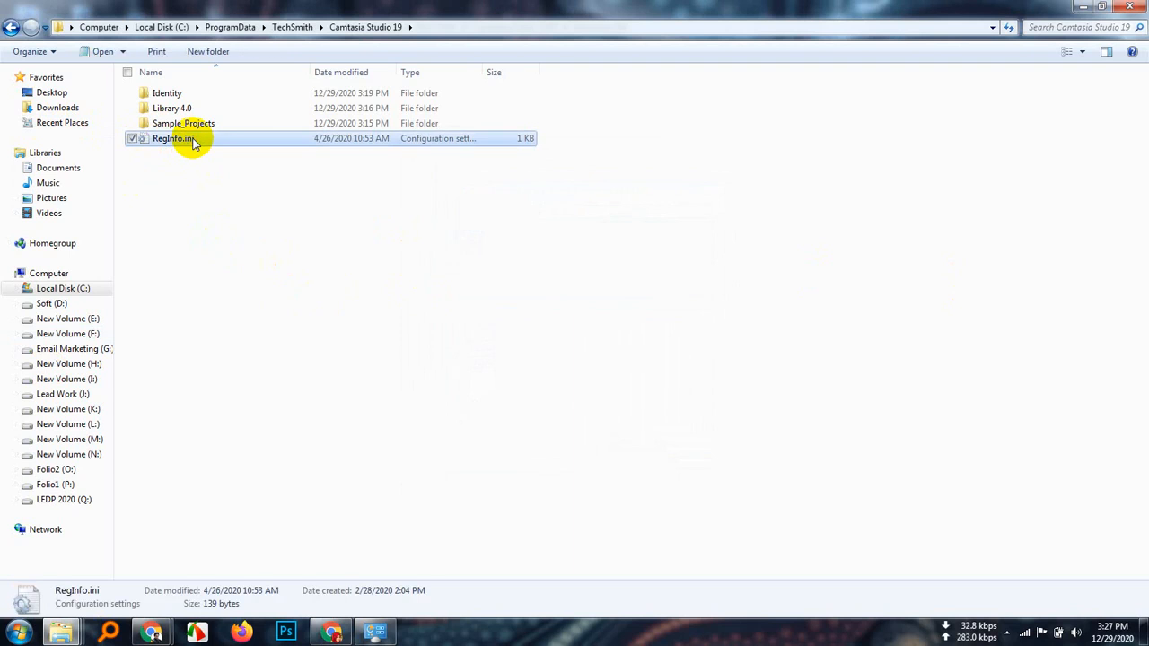
right_click(193, 142)
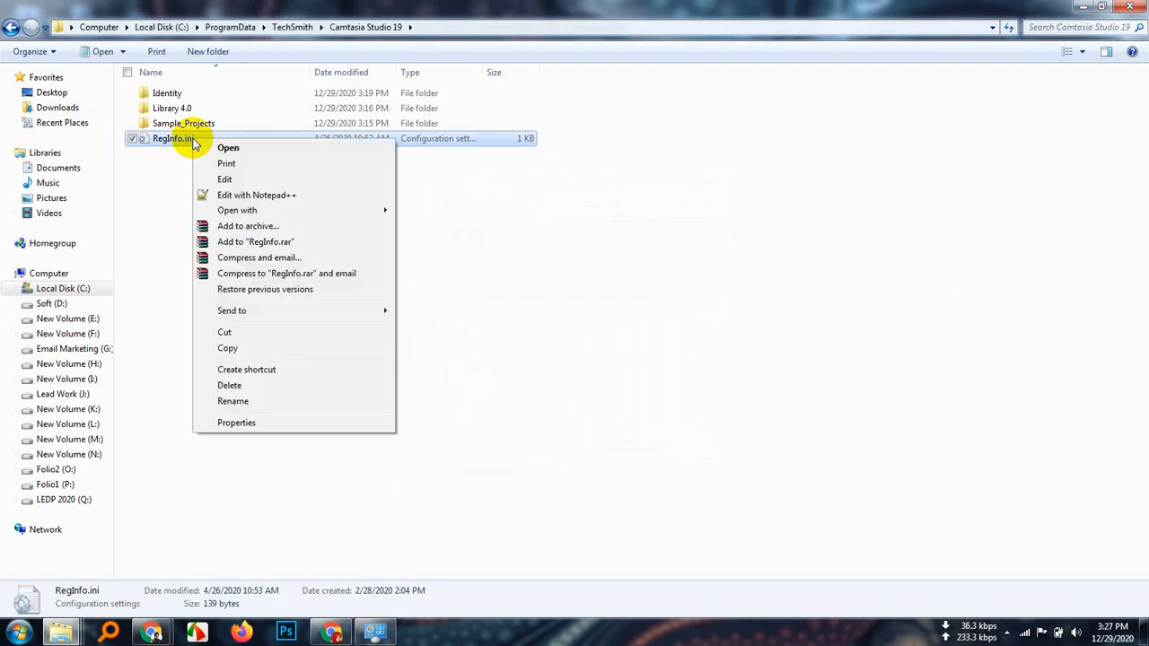
click(229, 423)
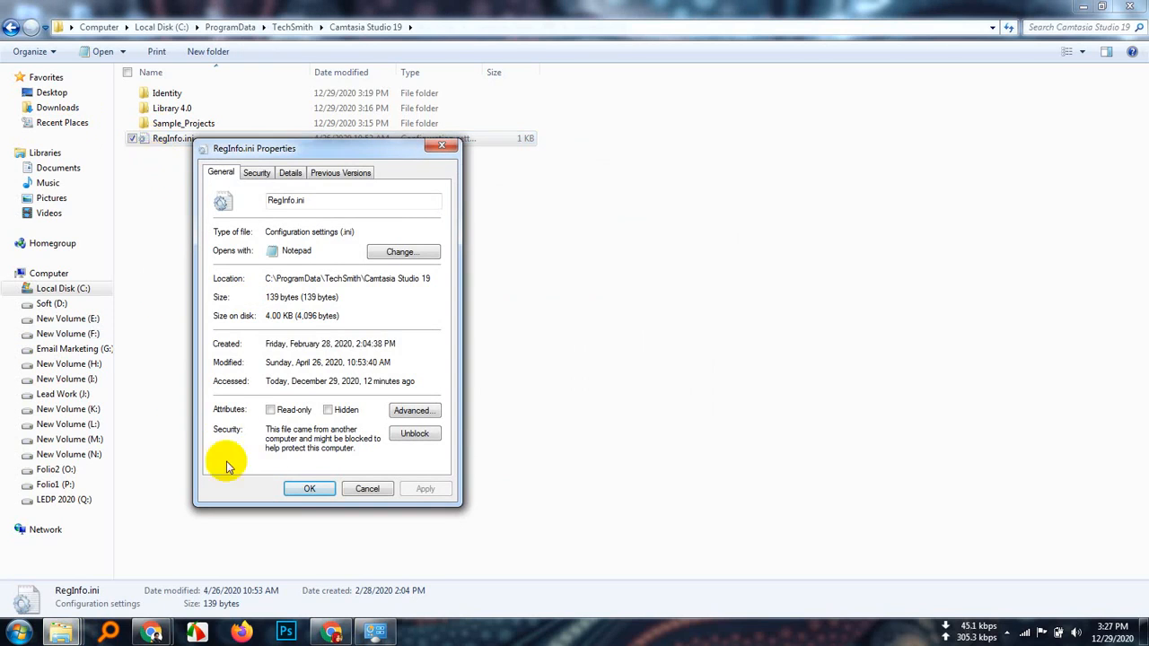
click(270, 410)
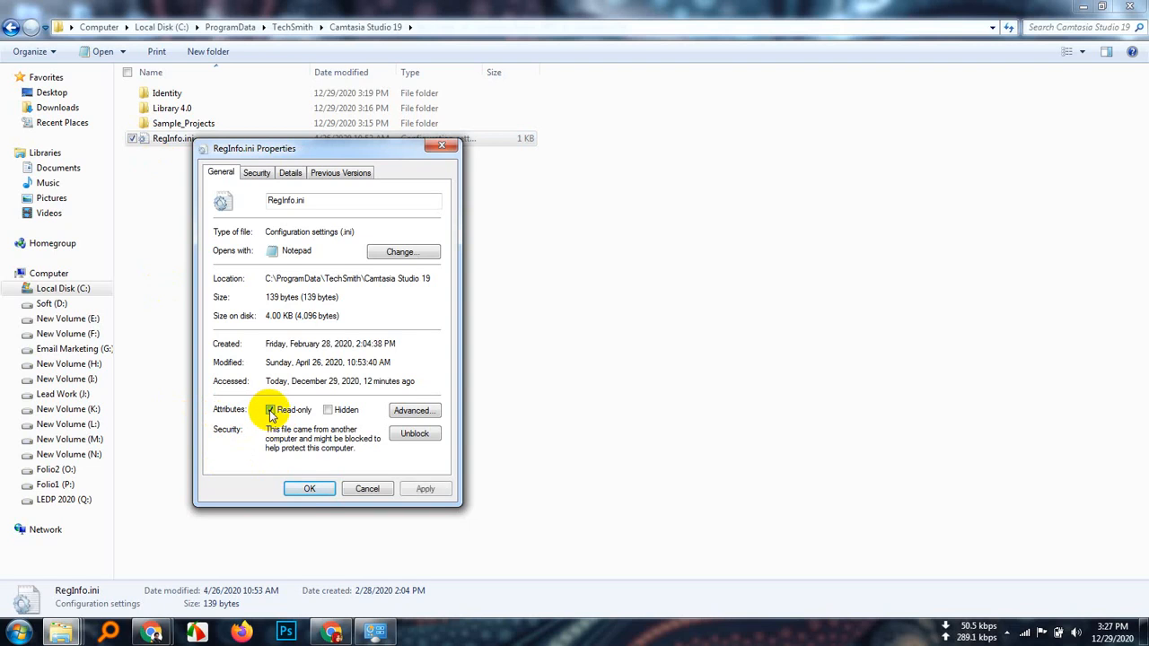
click(305, 489)
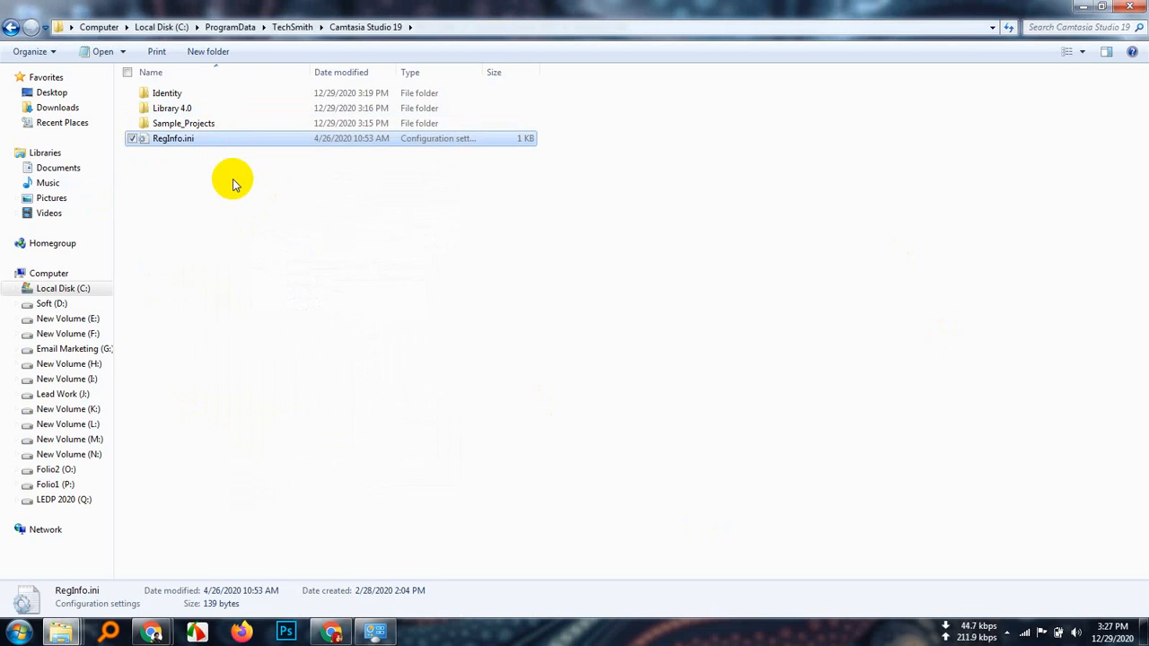
Step: Check the Read-only attribute in the properties of RegInfo.ini, close them and deselect the file
right_click(184, 139)
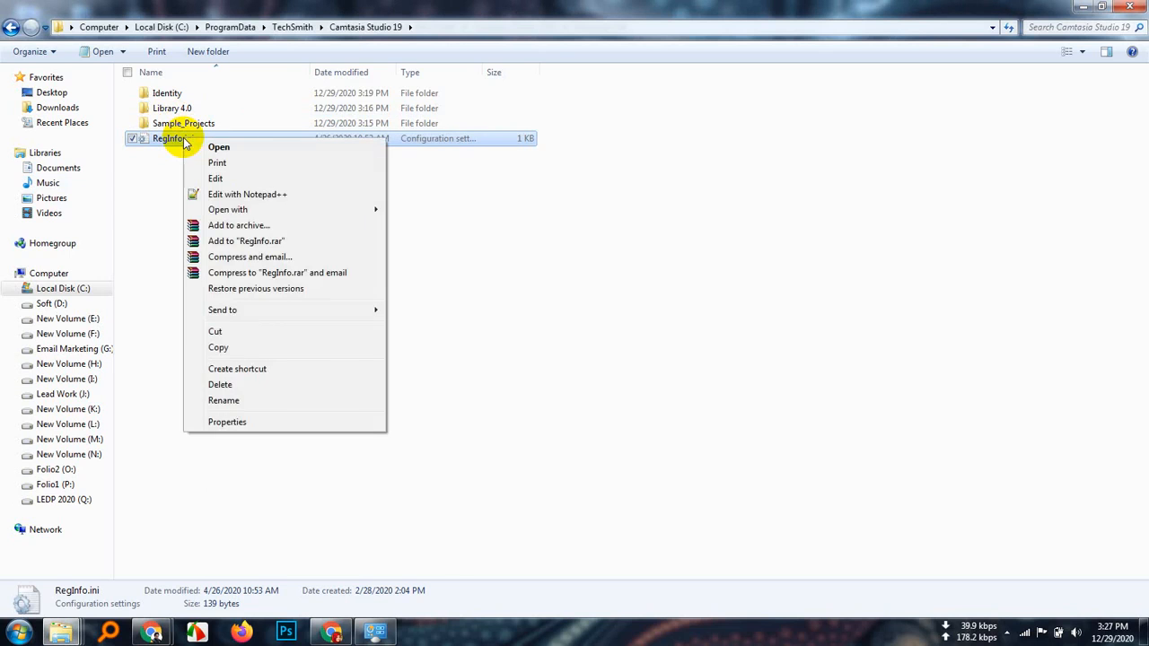
click(232, 422)
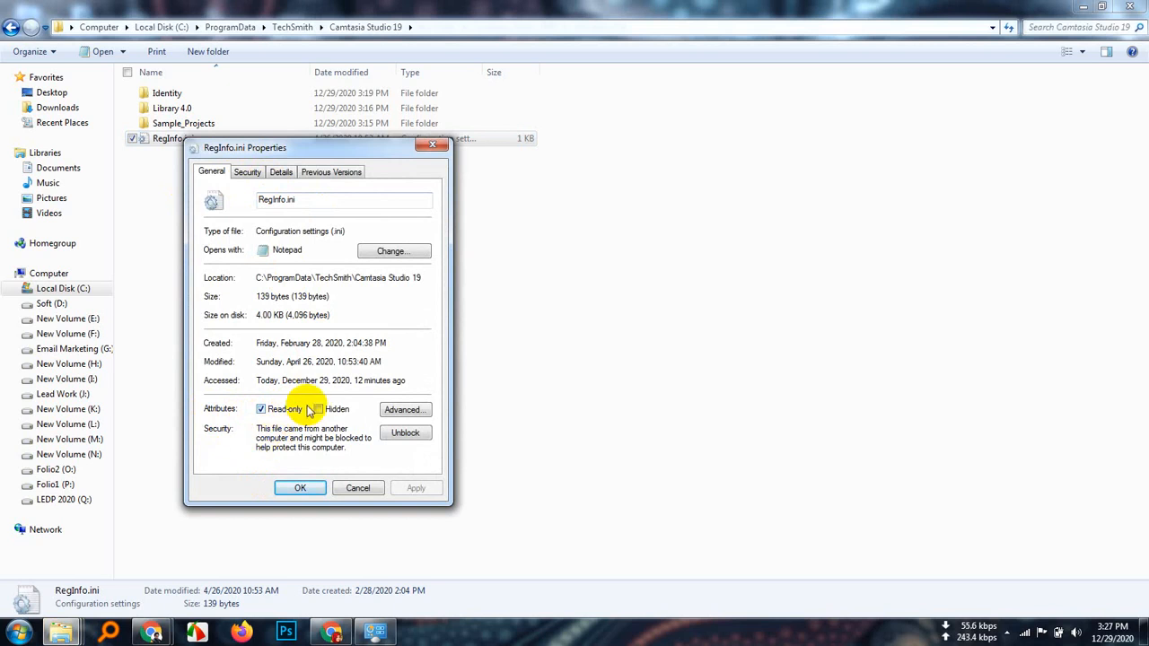
click(305, 488)
click(328, 234)
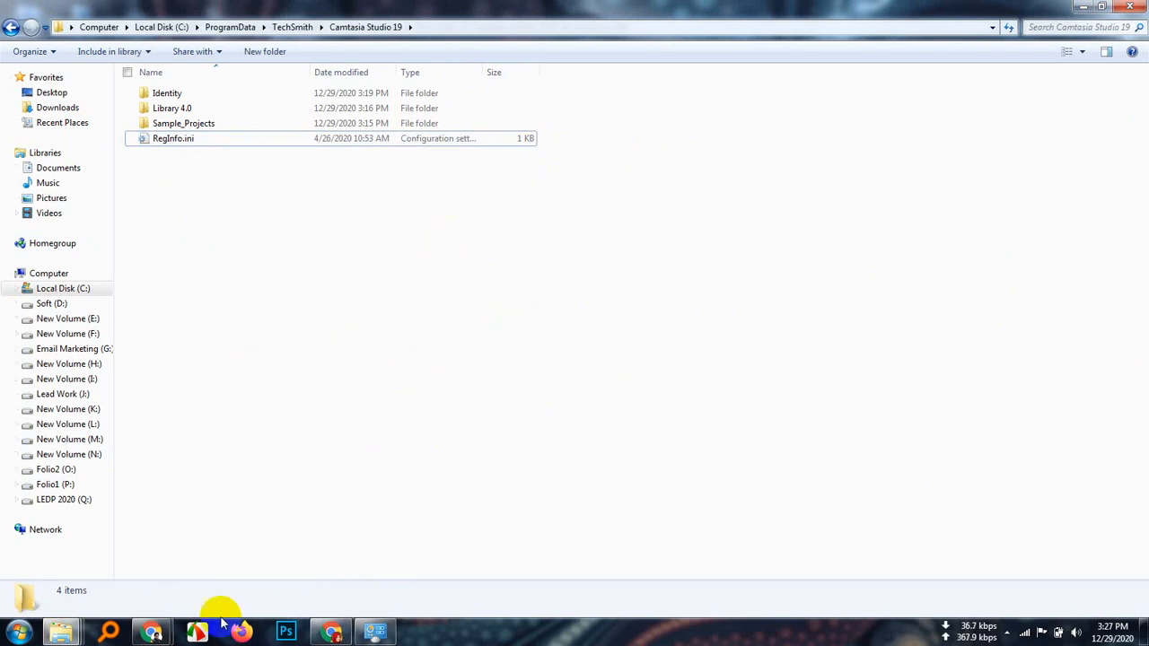
Step: Switch to the Google Meet window, search Windows for control, open Control Panel and show it as Large icons
mouse_move(155, 635)
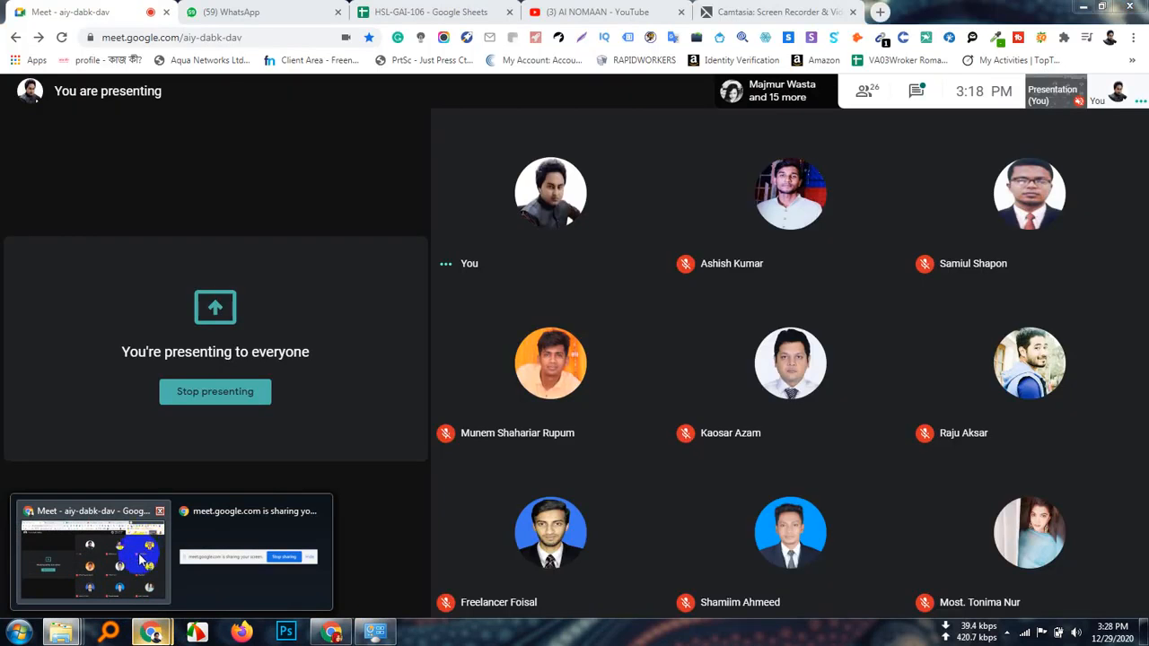
click(153, 546)
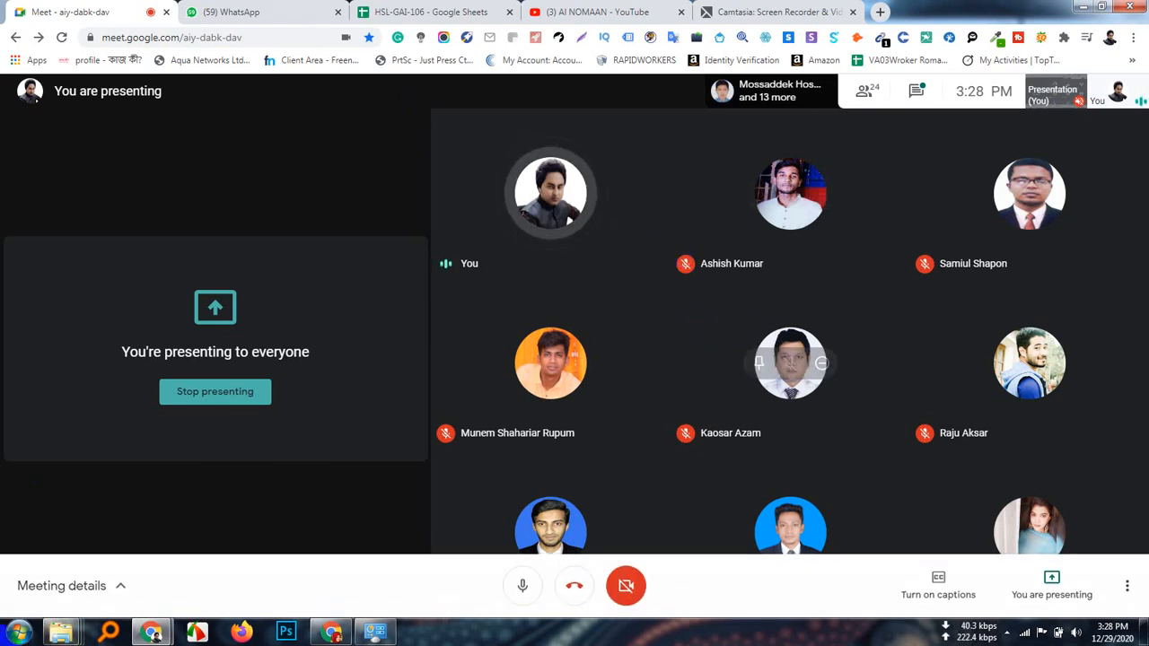
click(18, 634)
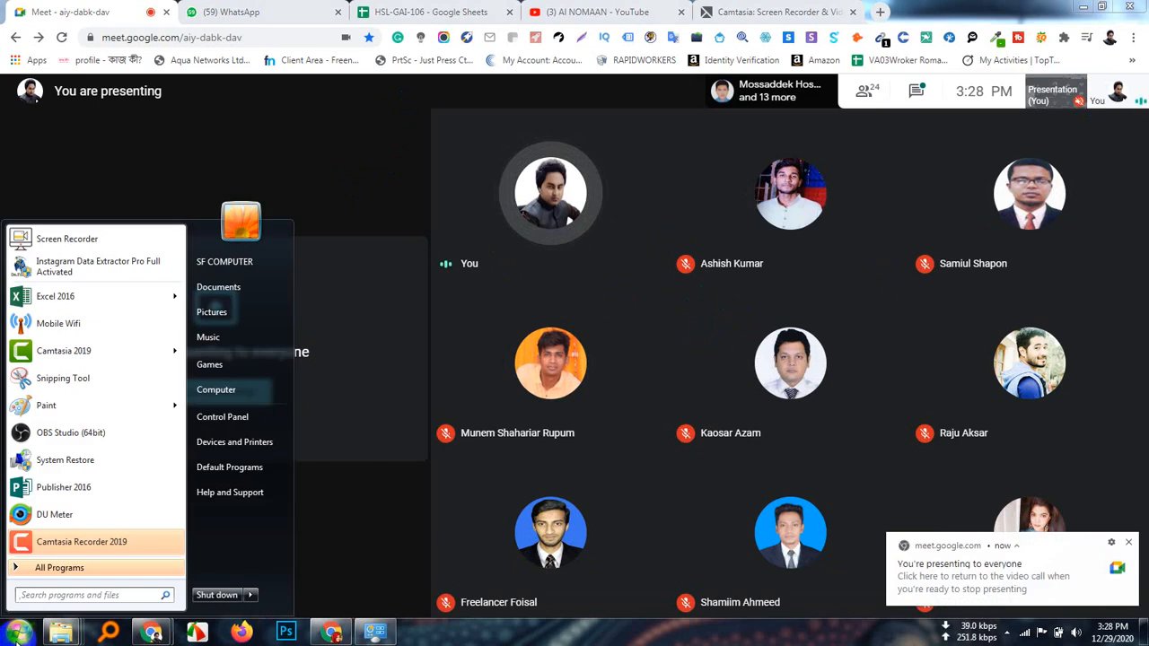
text(co)
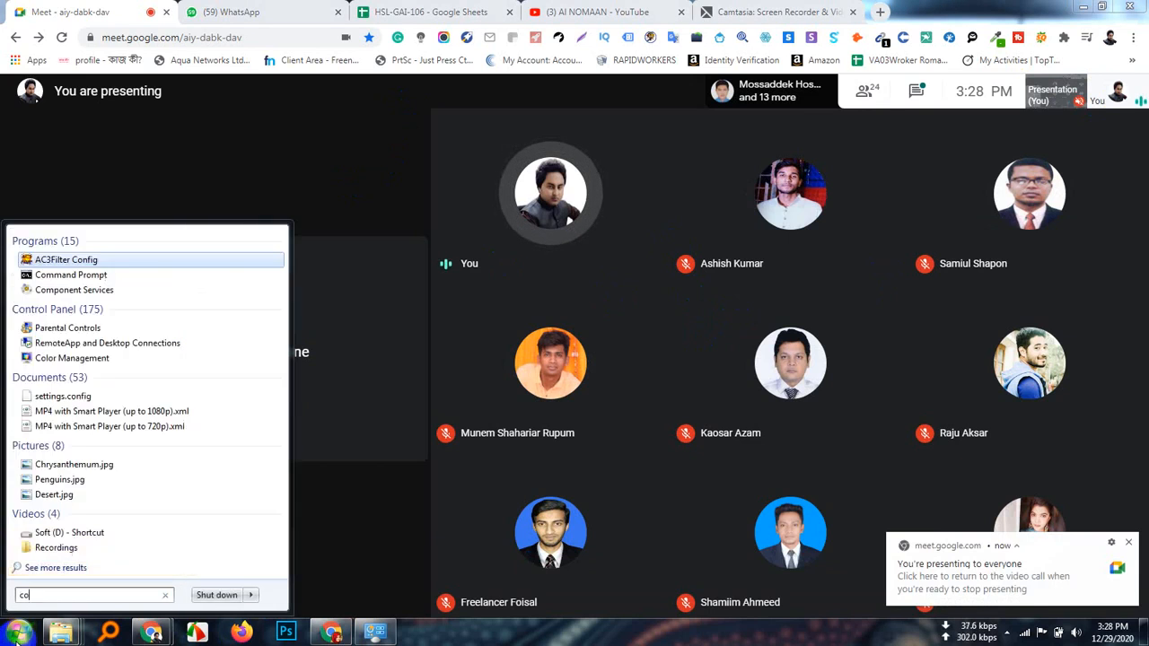
text(ntrol)
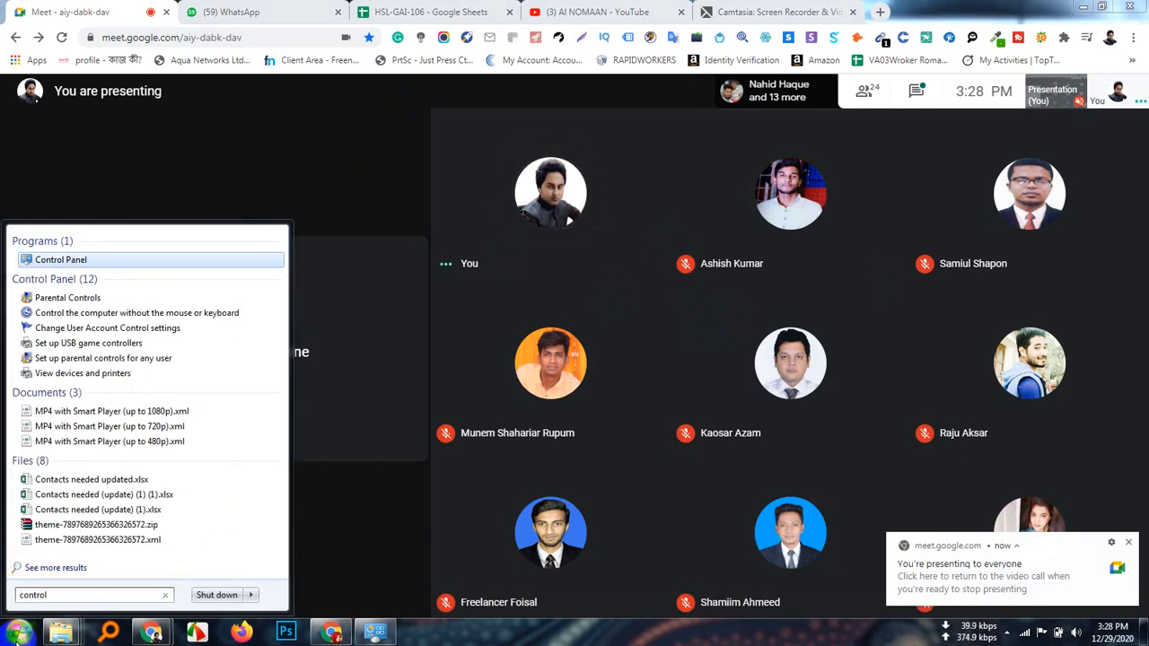
click(80, 259)
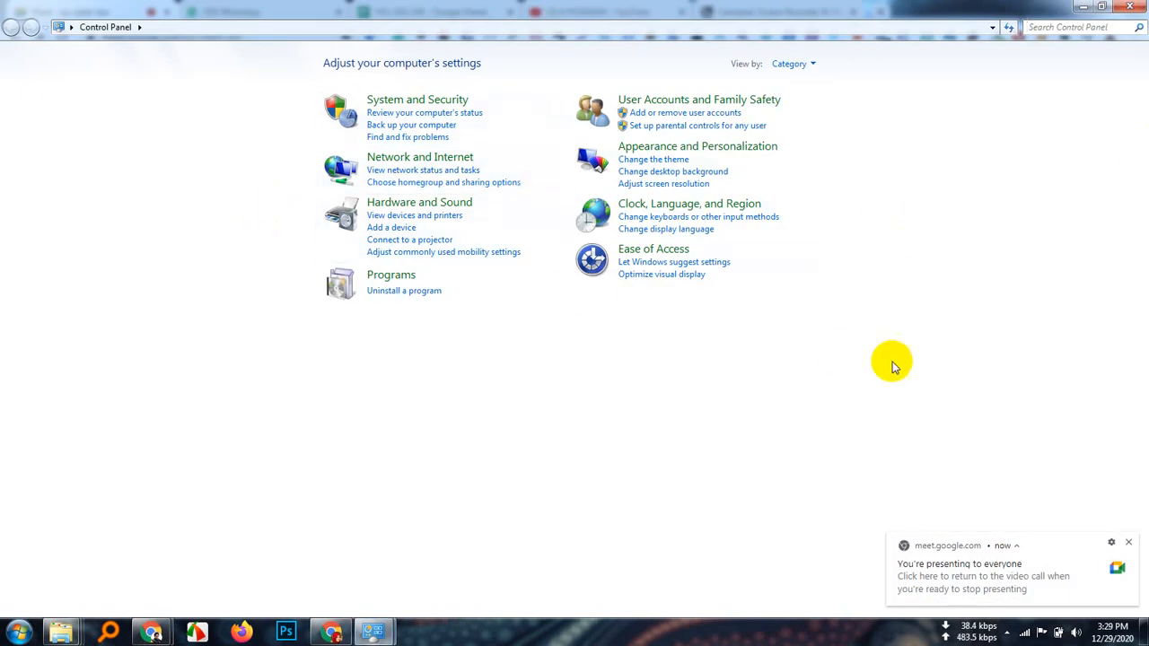
click(814, 65)
click(822, 102)
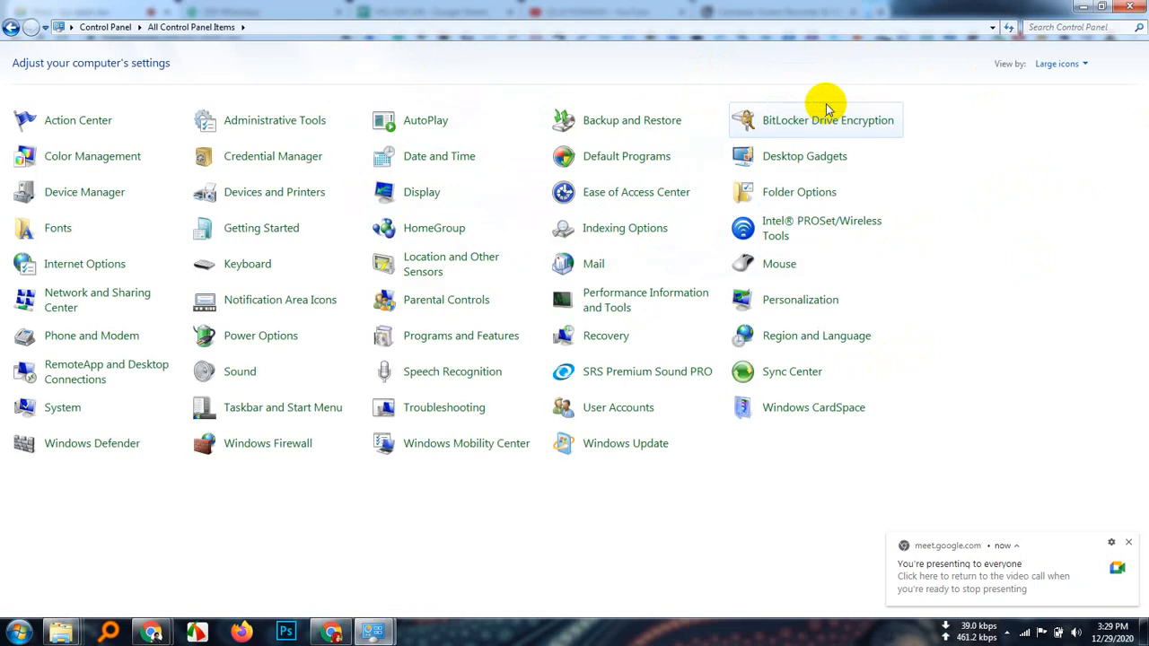
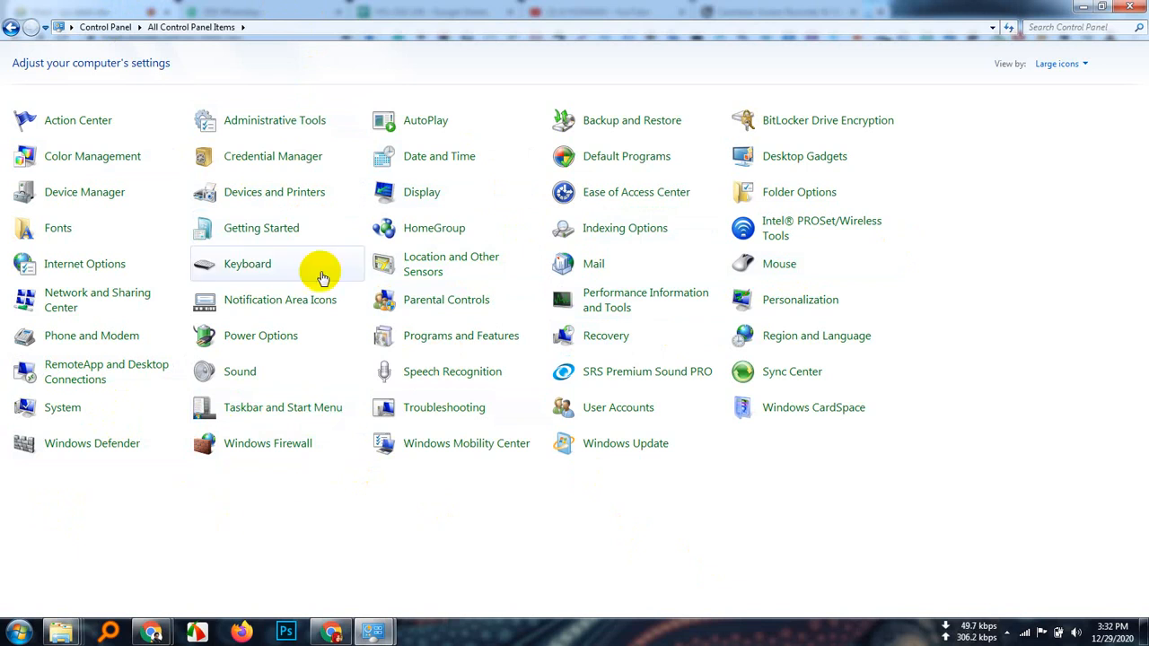
Step: Switch the Control Panel view to Category and back to Large icons
click(1077, 64)
click(1070, 83)
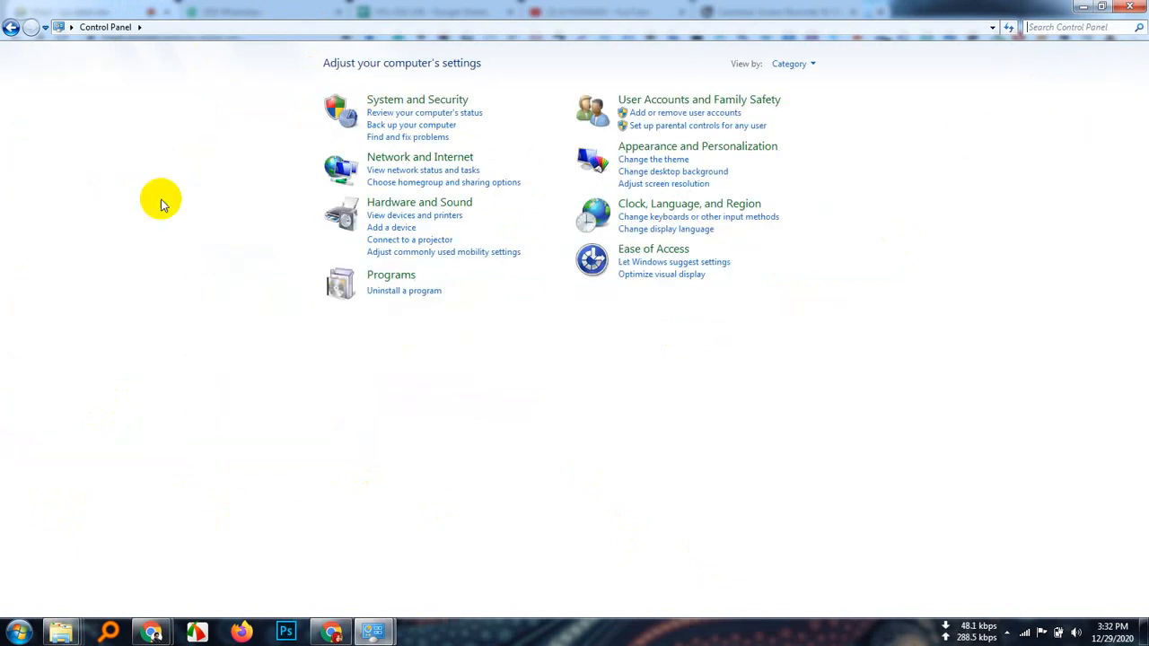
click(815, 65)
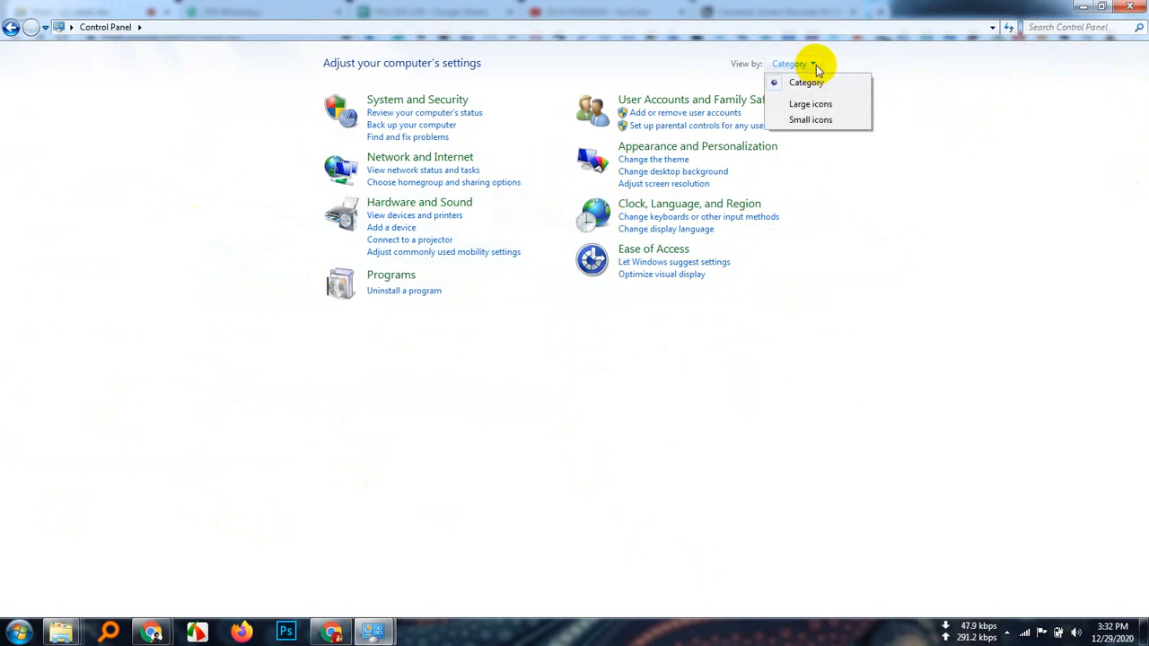
click(811, 102)
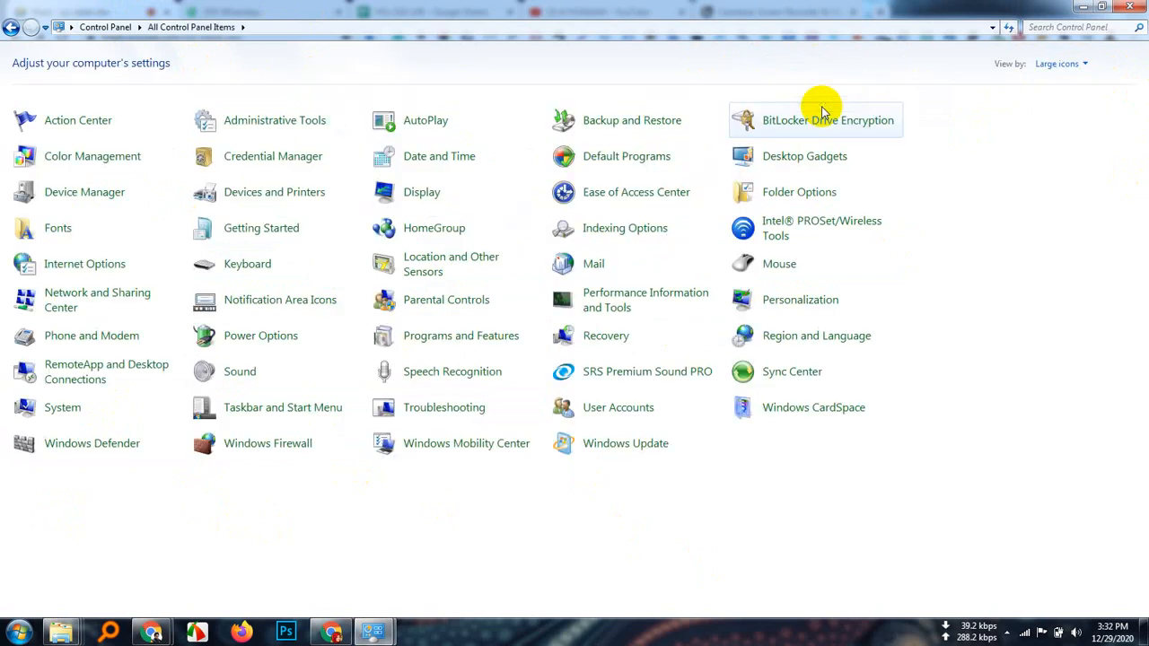
Step: Open Windows Firewall, bring up its advanced settings and maximize that window
click(288, 452)
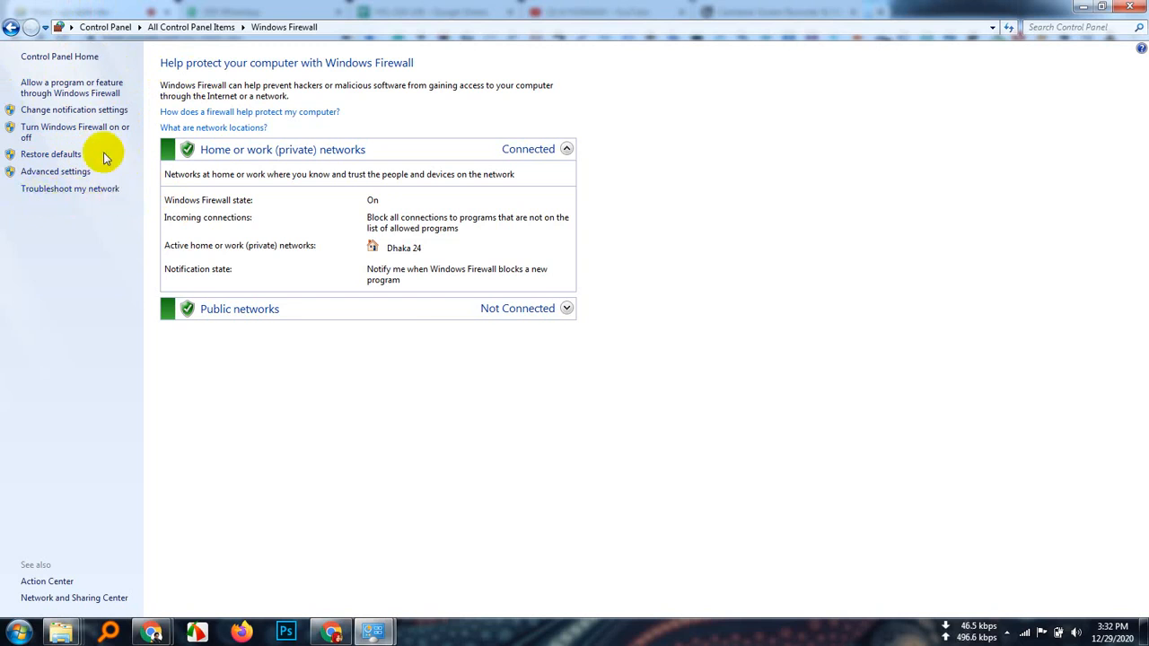
click(55, 172)
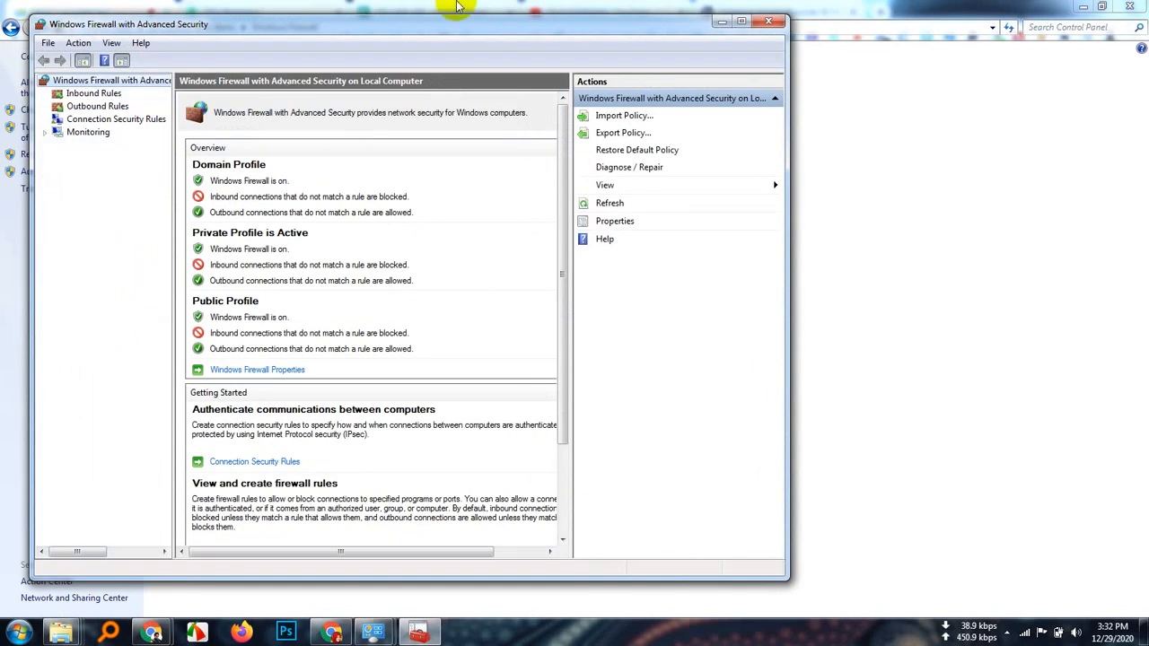
click(742, 21)
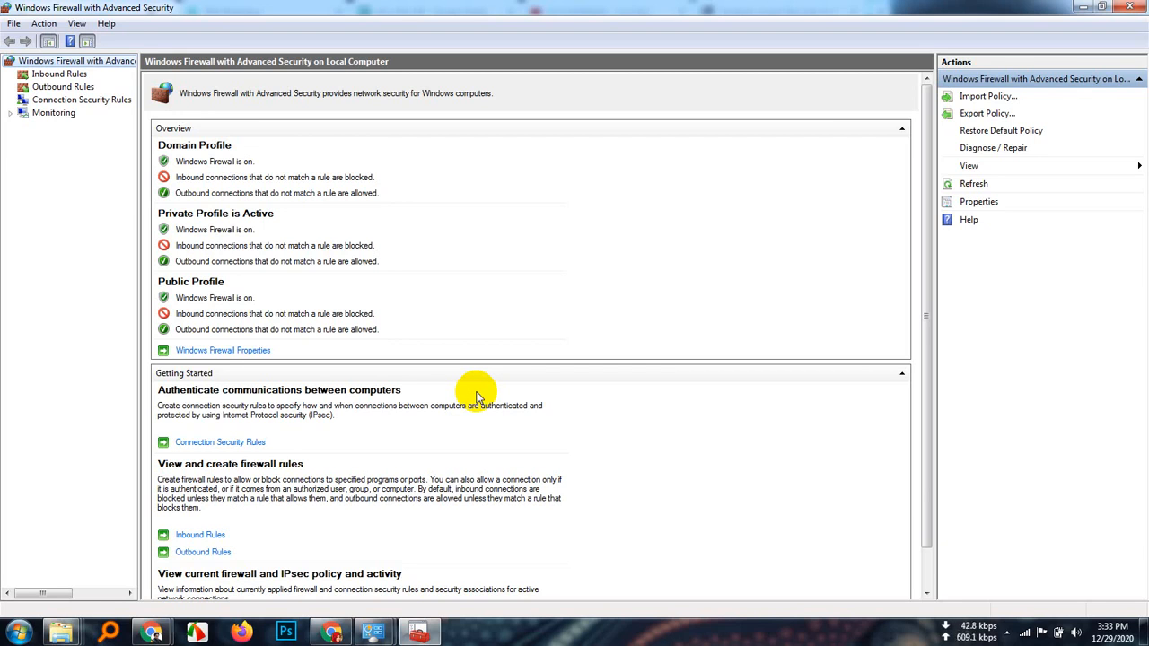
Step: Delete the existing "camtesia in block" rule from the inbound rules and confirm the deletion
click(66, 77)
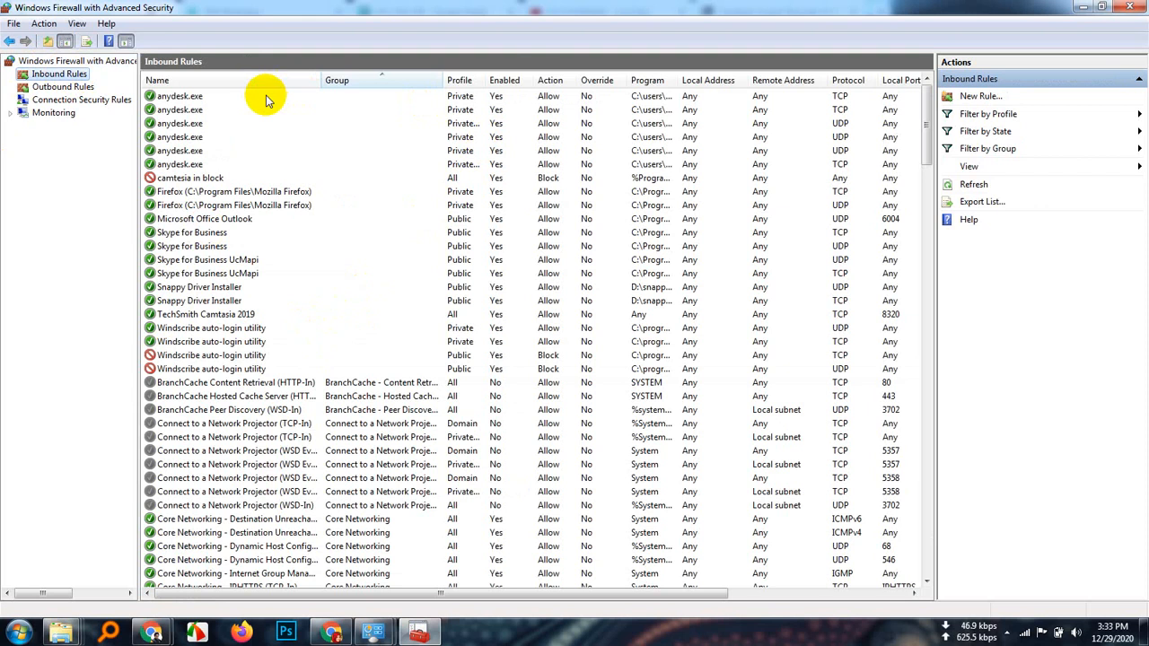
click(224, 178)
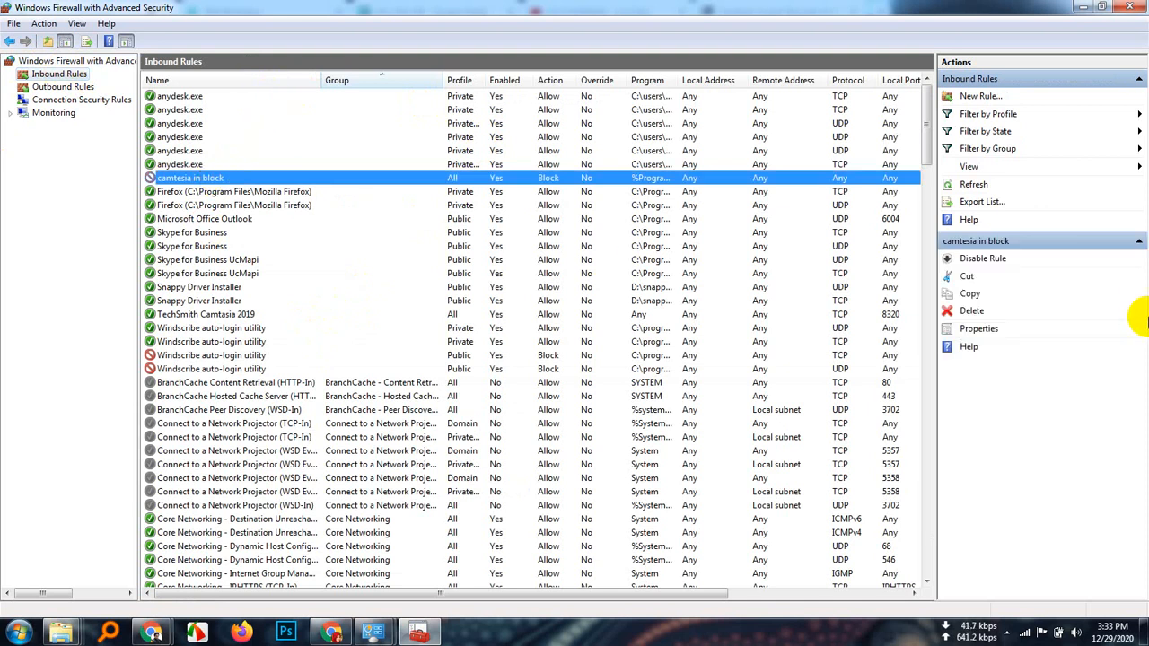
click(973, 310)
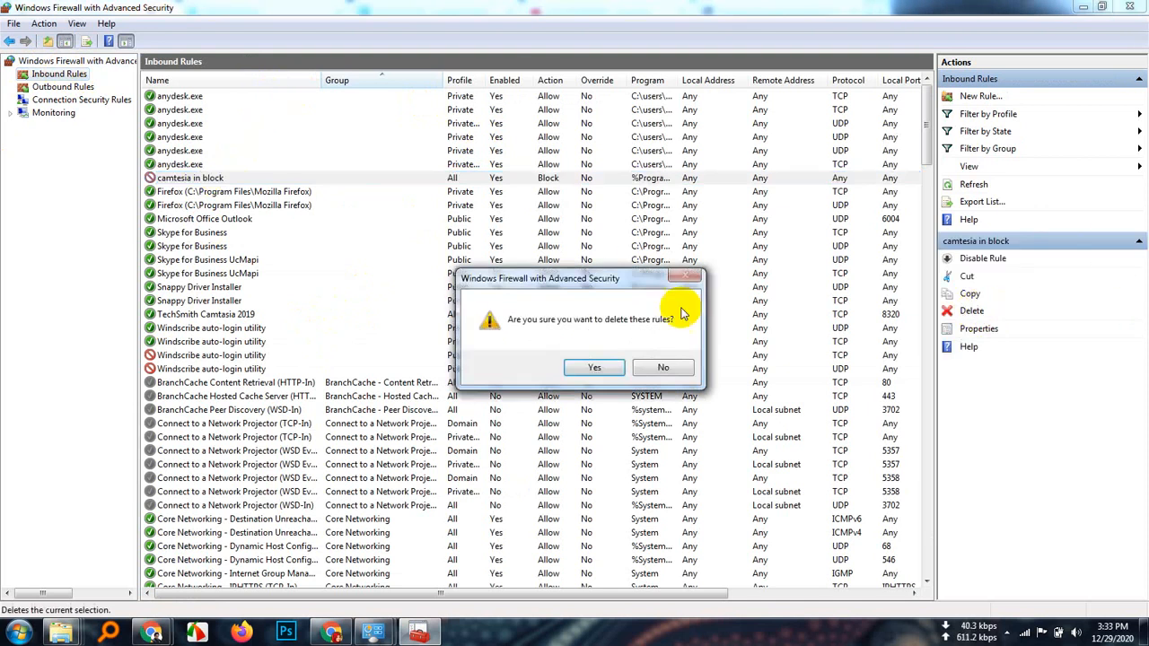
click(595, 368)
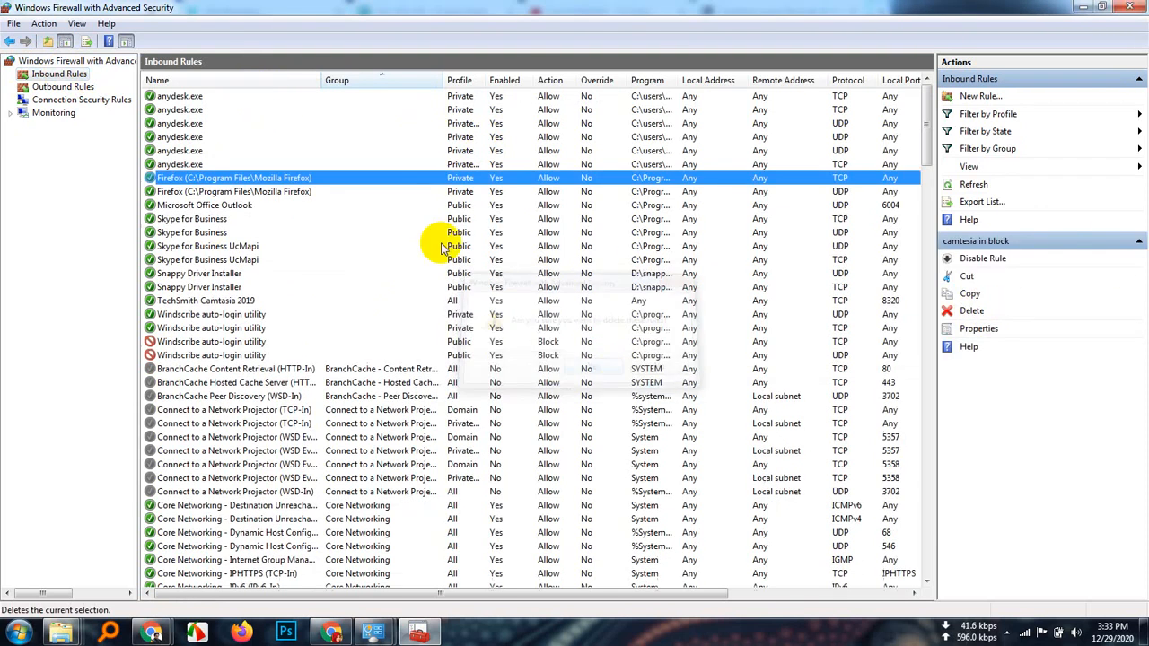
Step: Delete the existing "camtesia out block" rule from the outbound rules and confirm the deletion
click(81, 89)
click(228, 99)
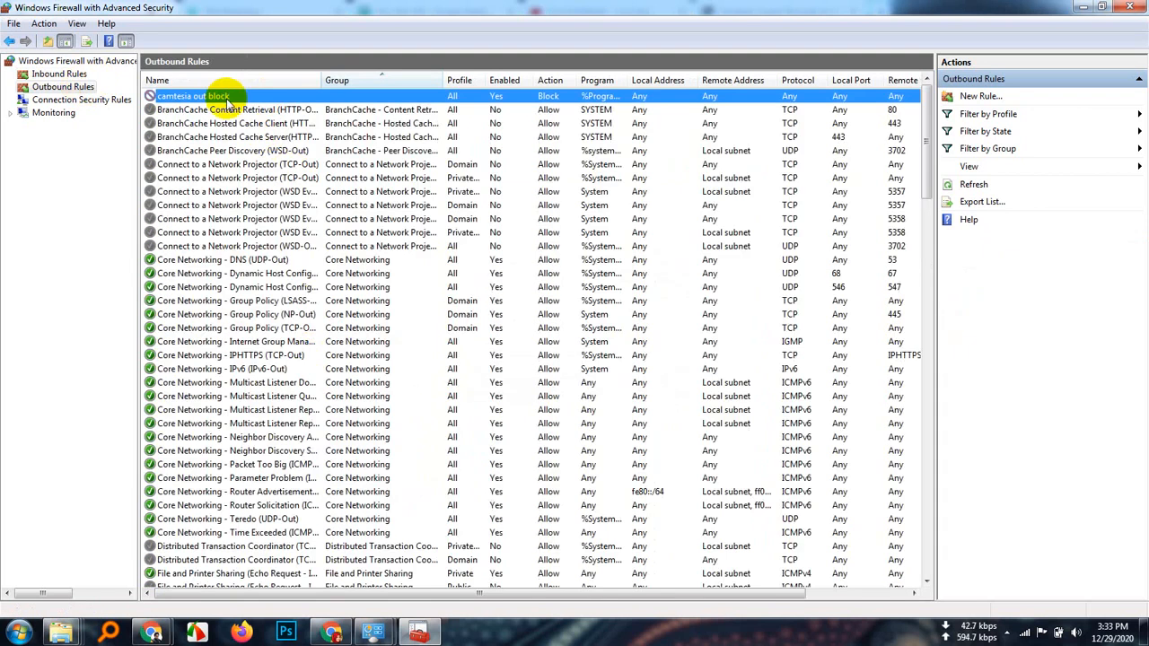
click(971, 311)
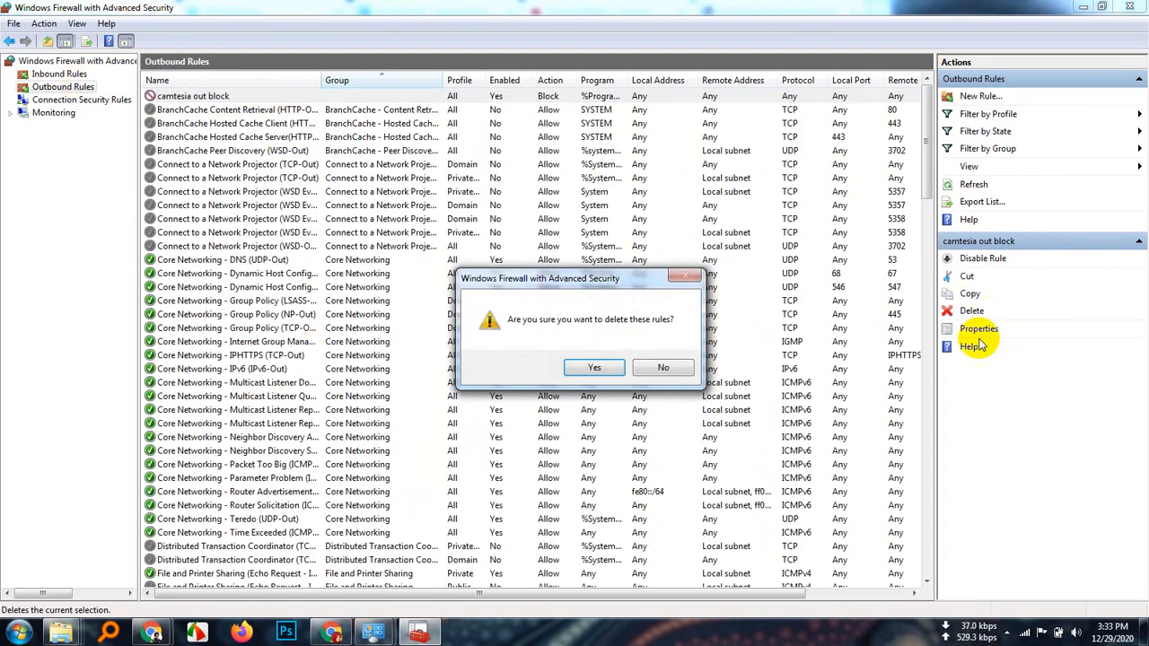
click(594, 367)
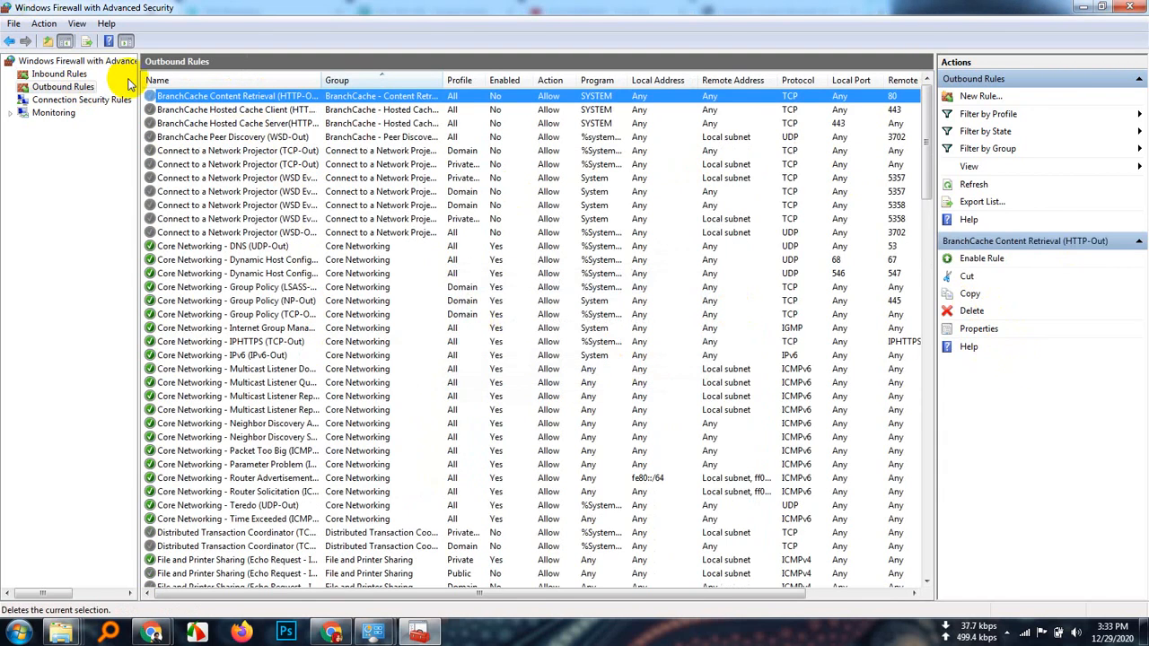
Step: Compare the inbound and outbound rule lists by alternating between them, finishing on the inbound rules
click(70, 75)
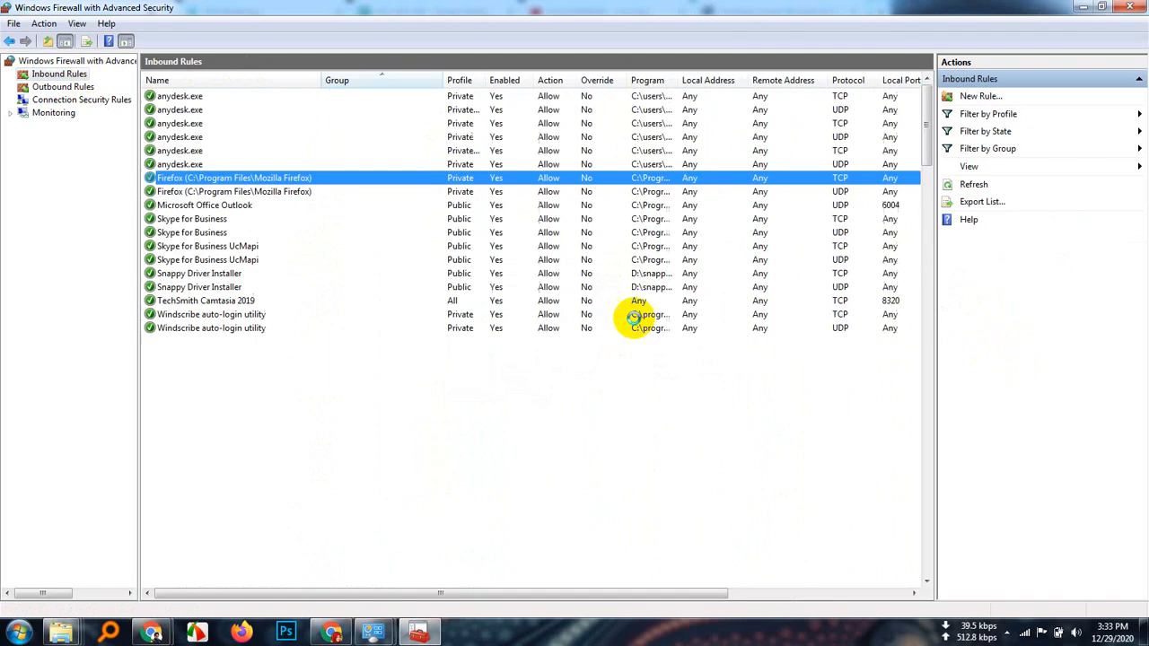
click(79, 90)
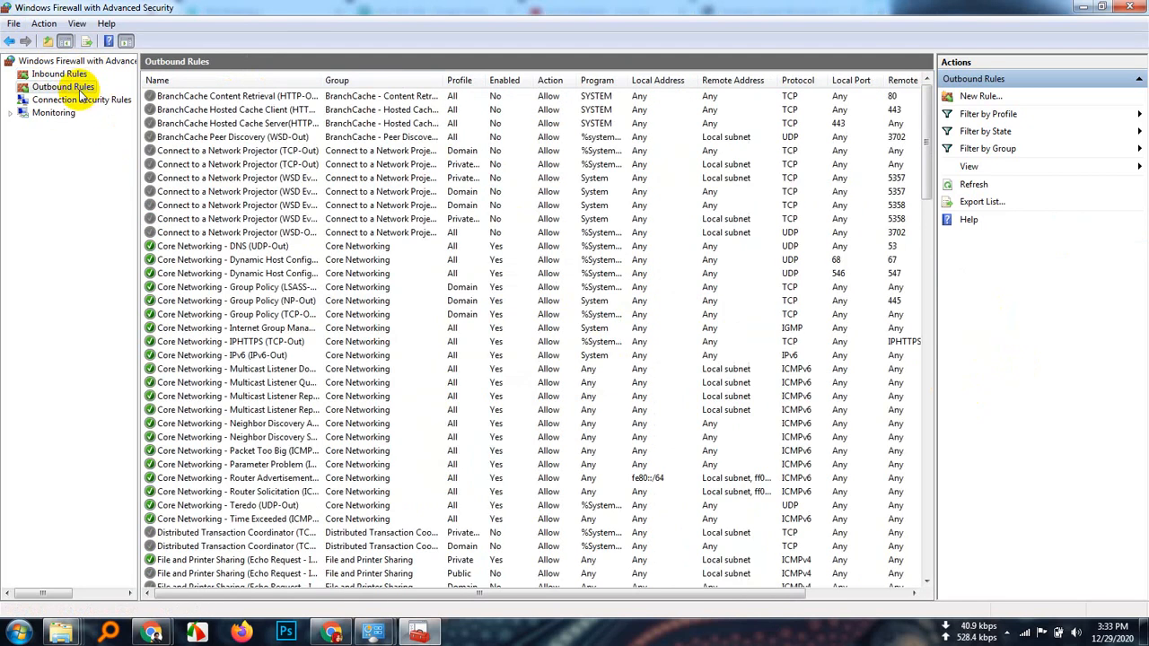
click(70, 75)
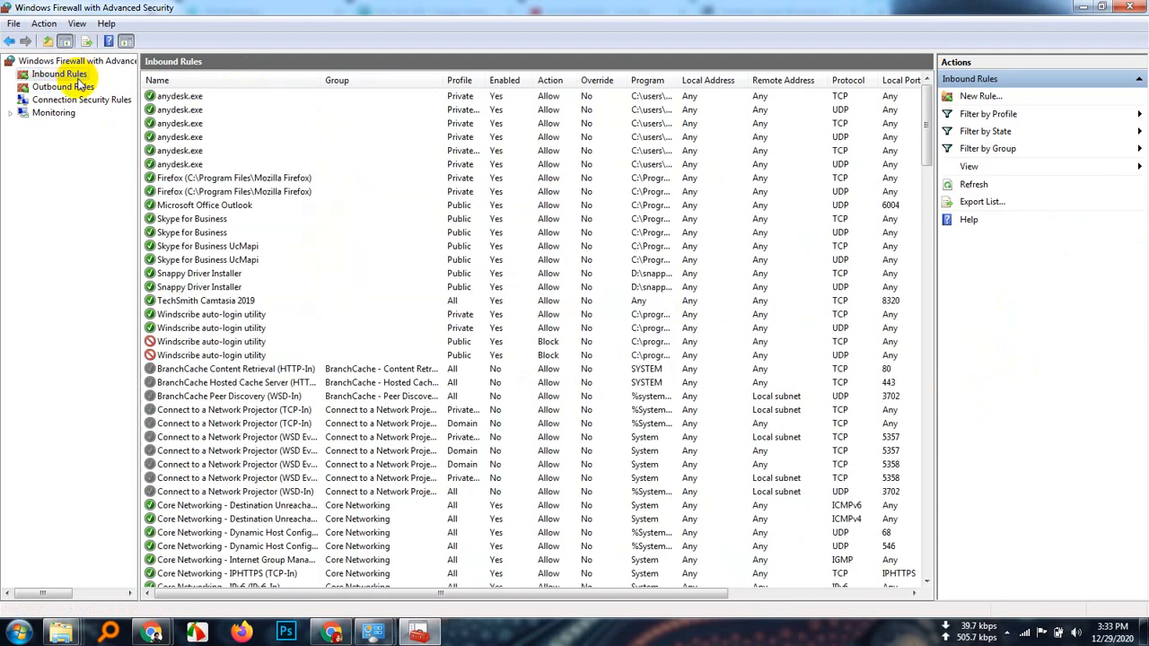
click(85, 89)
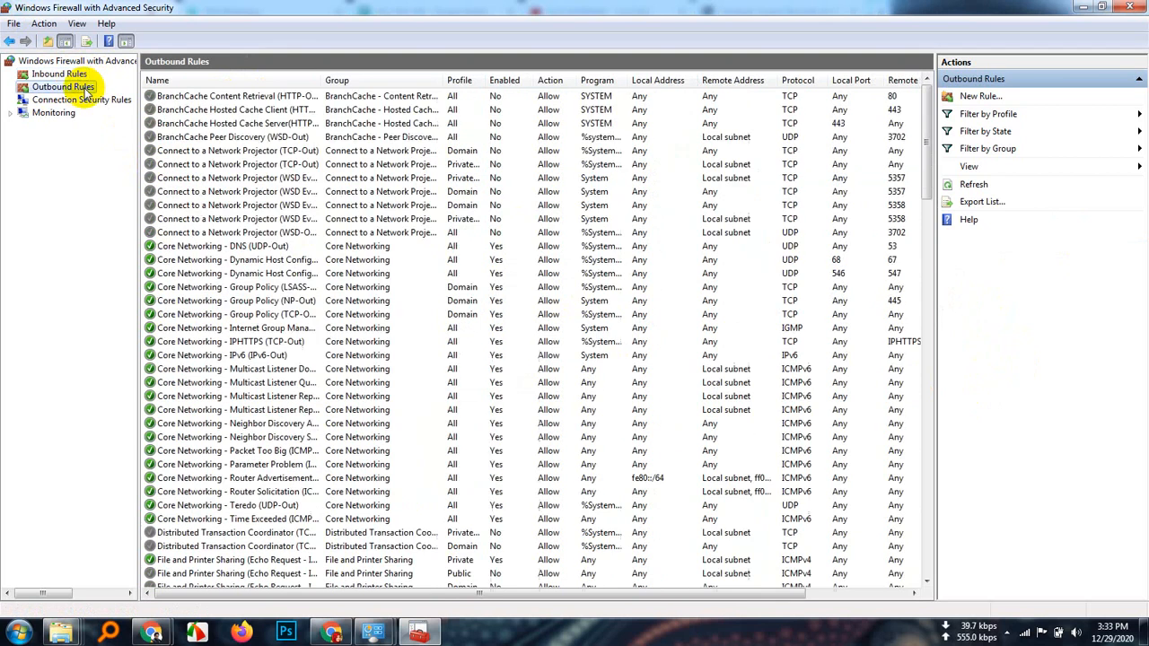
click(83, 76)
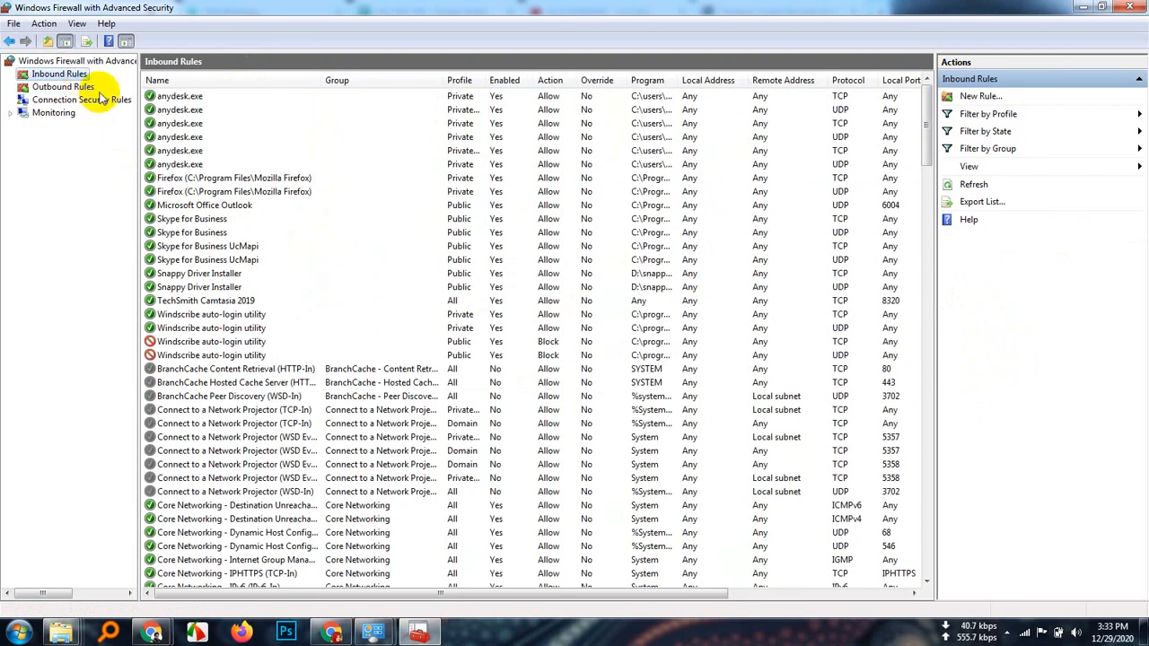
click(79, 88)
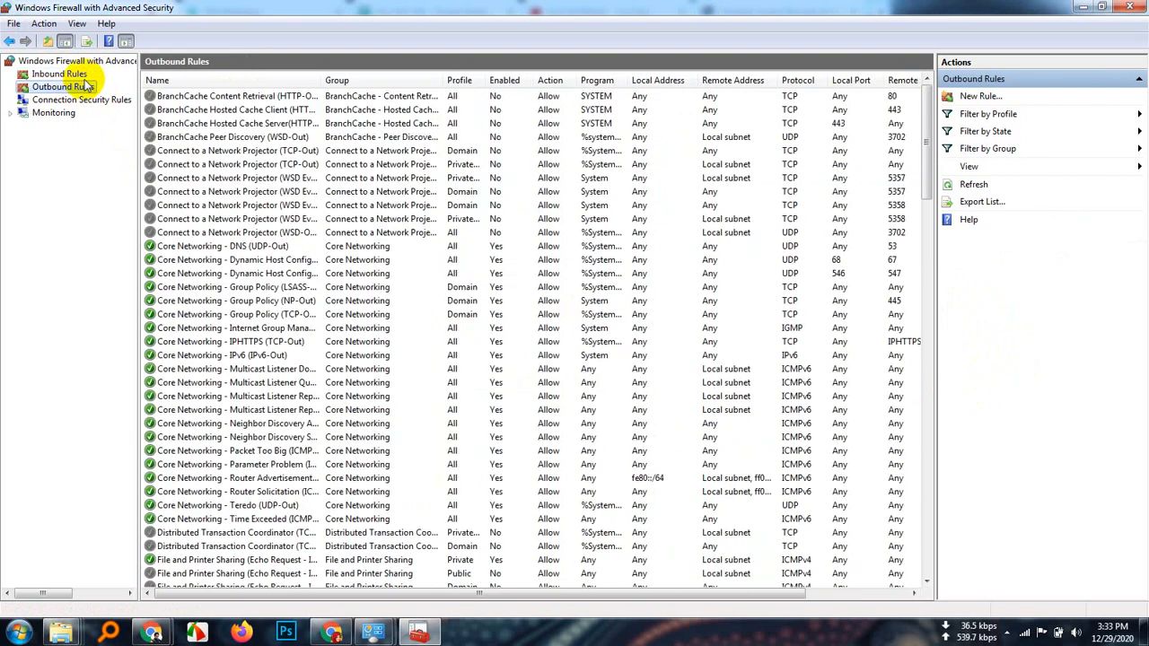
click(81, 76)
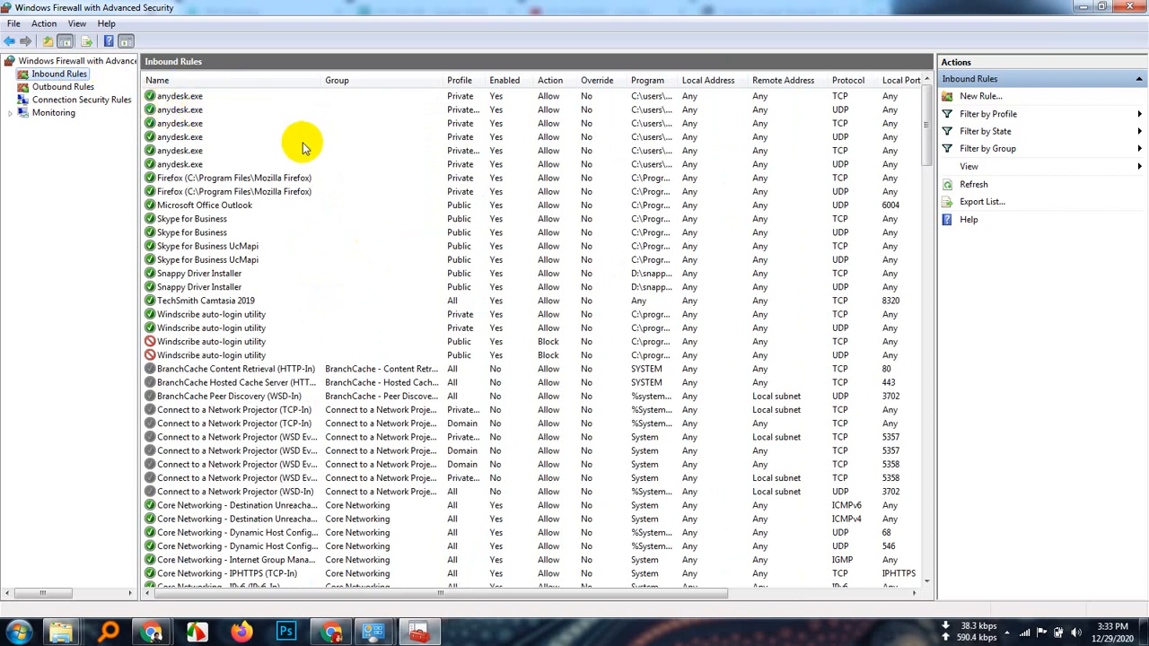
Step: Start a new inbound Program rule and set its program path to CamtasiaStudio.exe in the TechSmith Camtasia 2019 folder
click(990, 99)
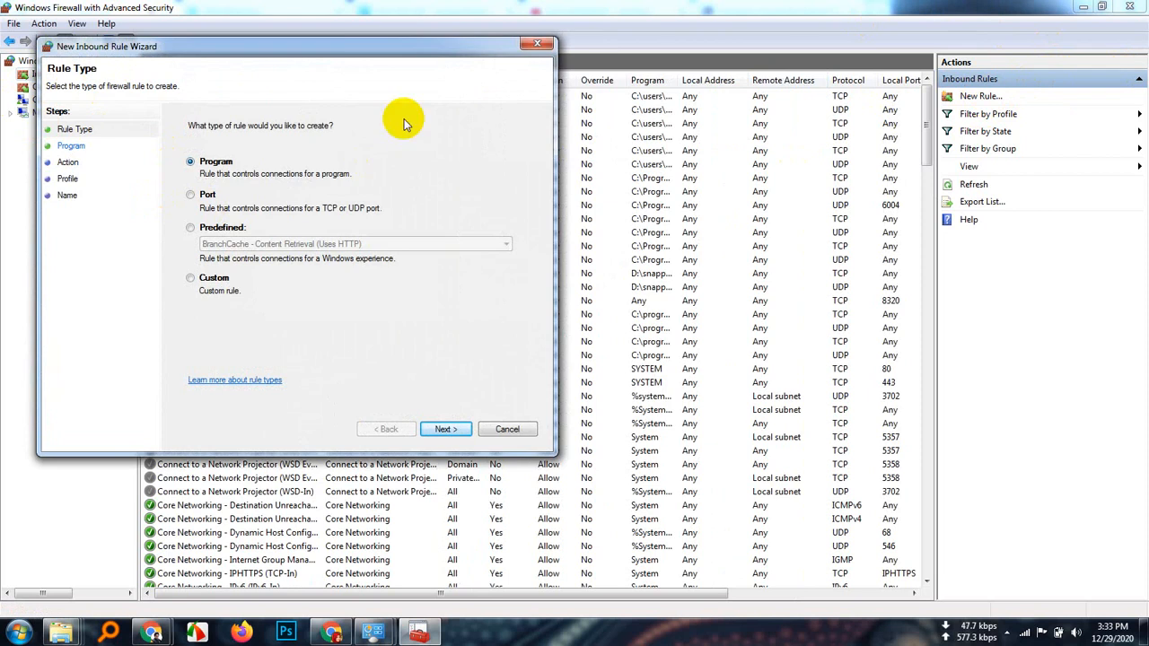
drag(329, 44, 506, 61)
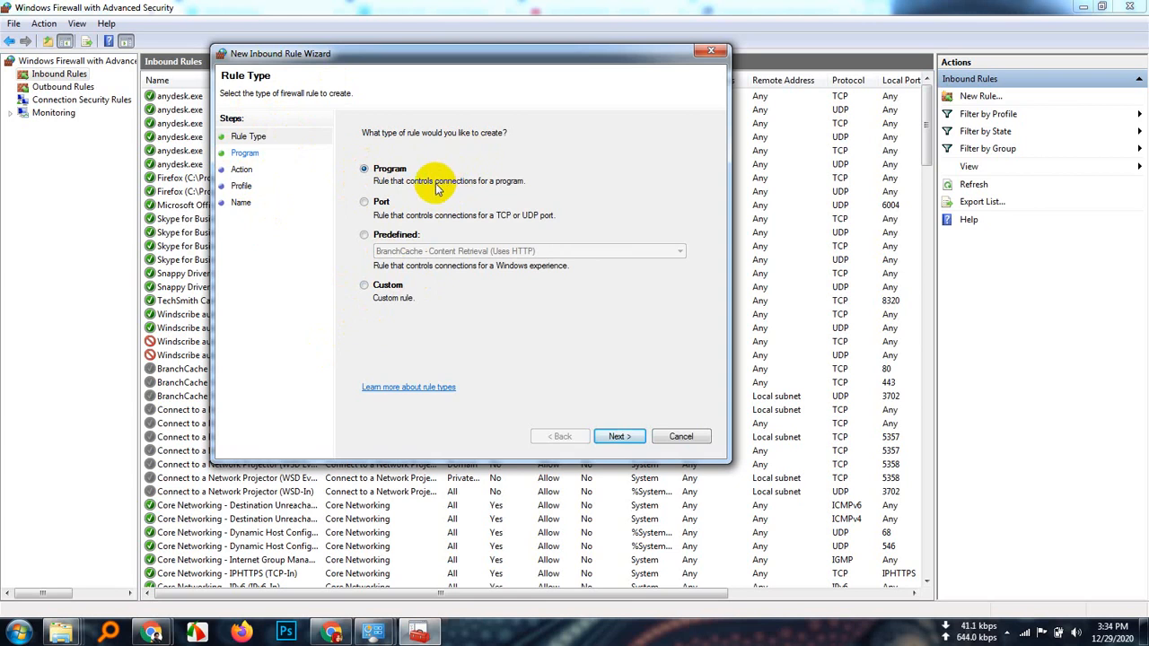
click(620, 436)
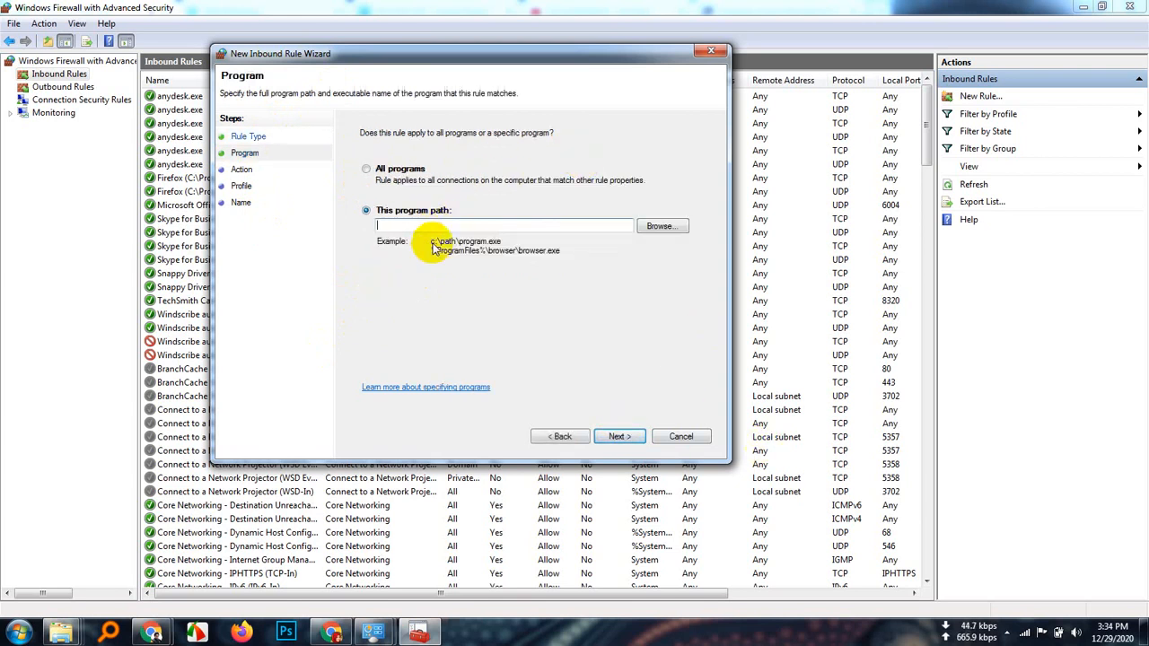
click(366, 169)
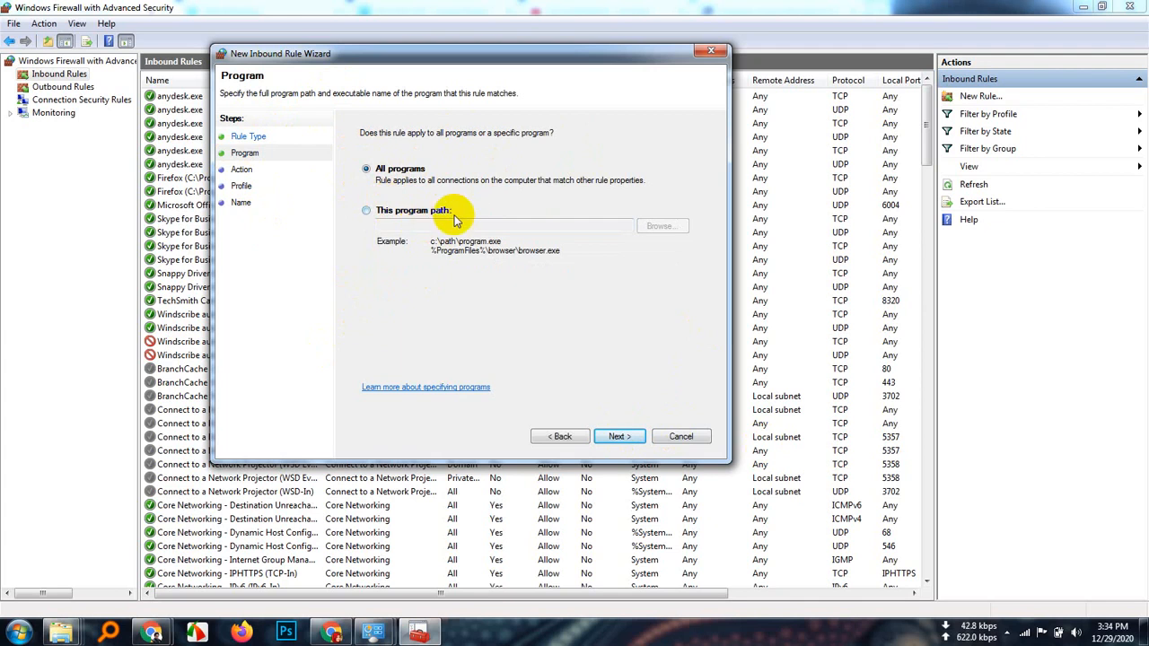
click(367, 212)
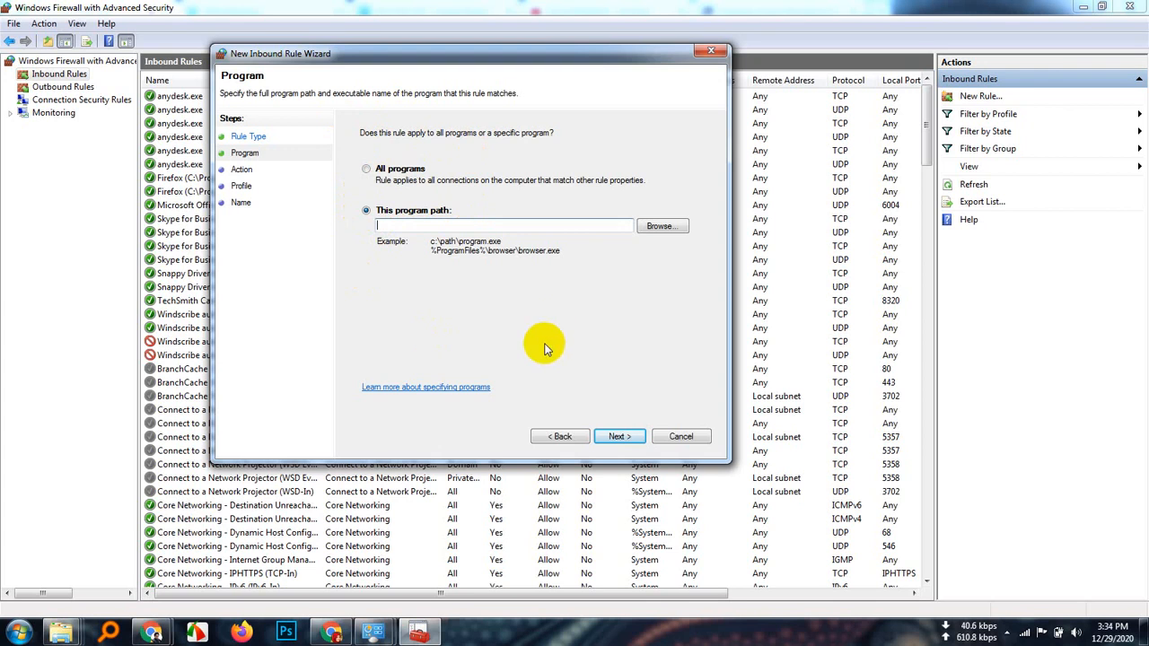
click(661, 226)
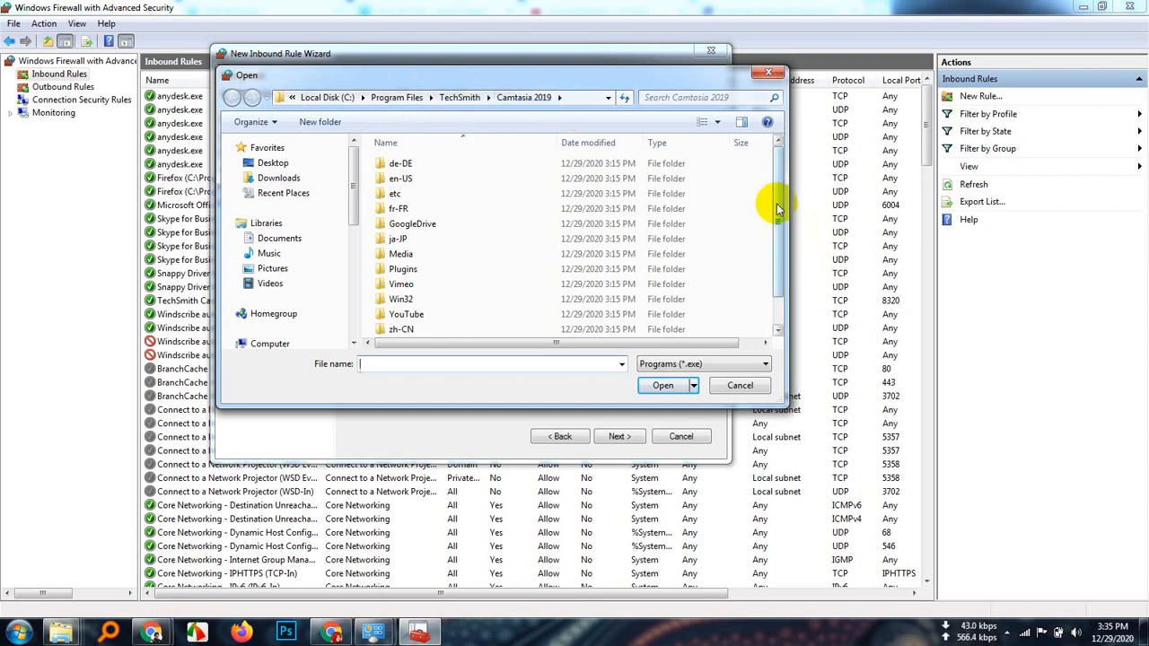
scroll(781, 218, down, 1)
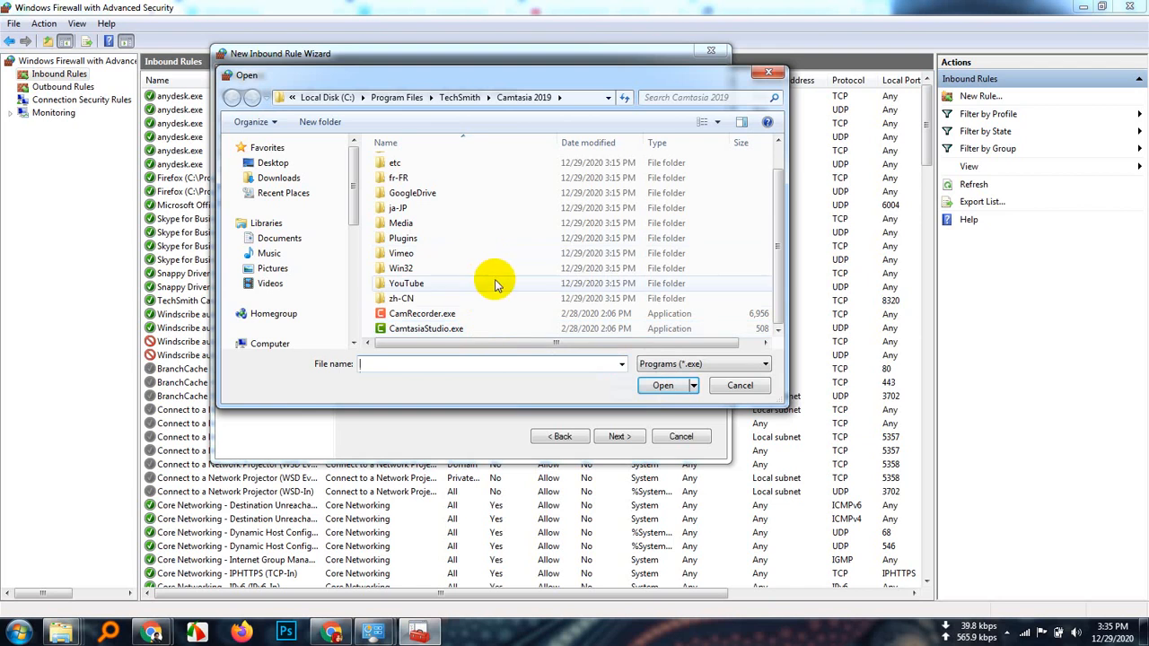
double_click(450, 331)
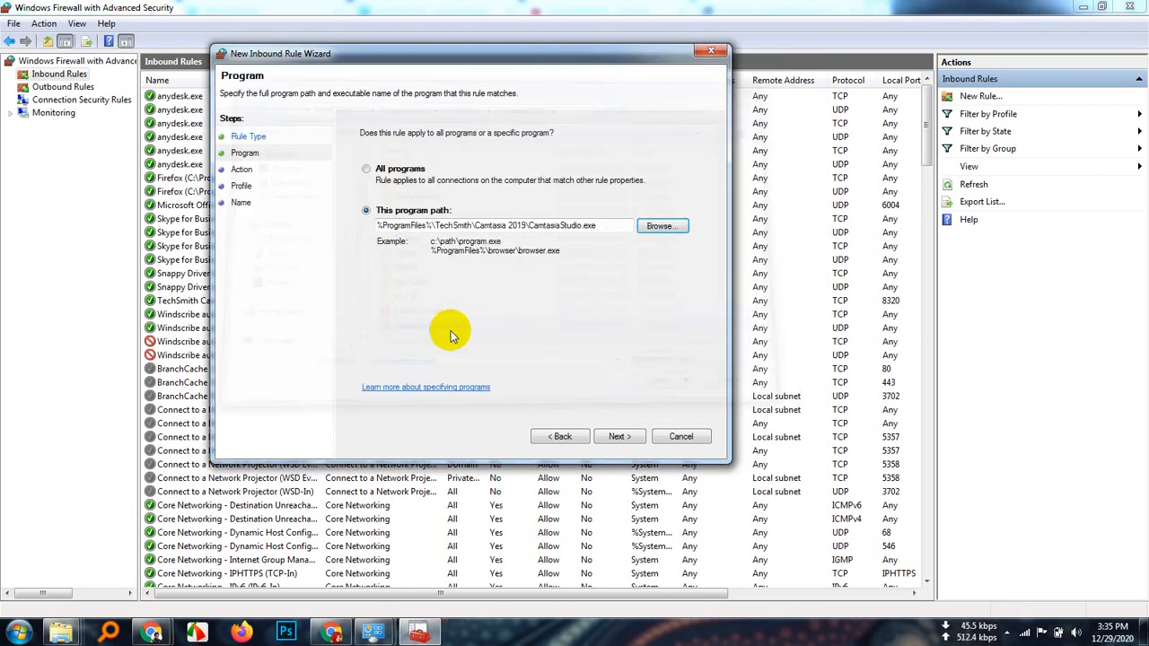
Step: Set the inbound rule to block the connection for Domain, Private and Public profiles, name it "camtesia in block" and finish it
click(619, 436)
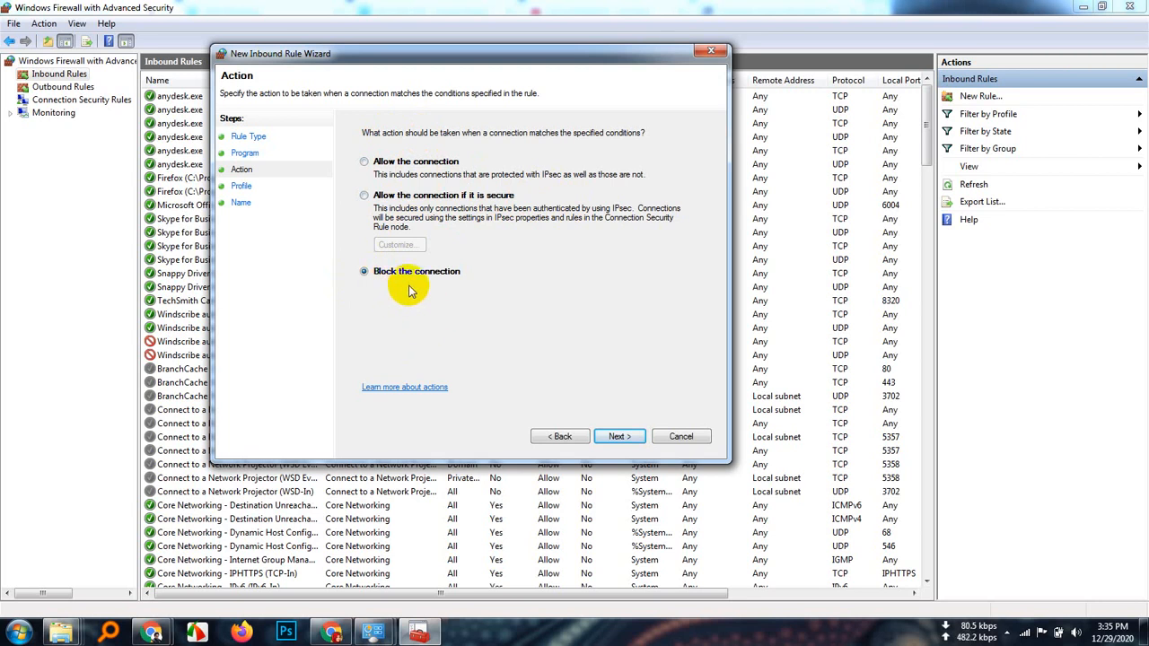
click(619, 437)
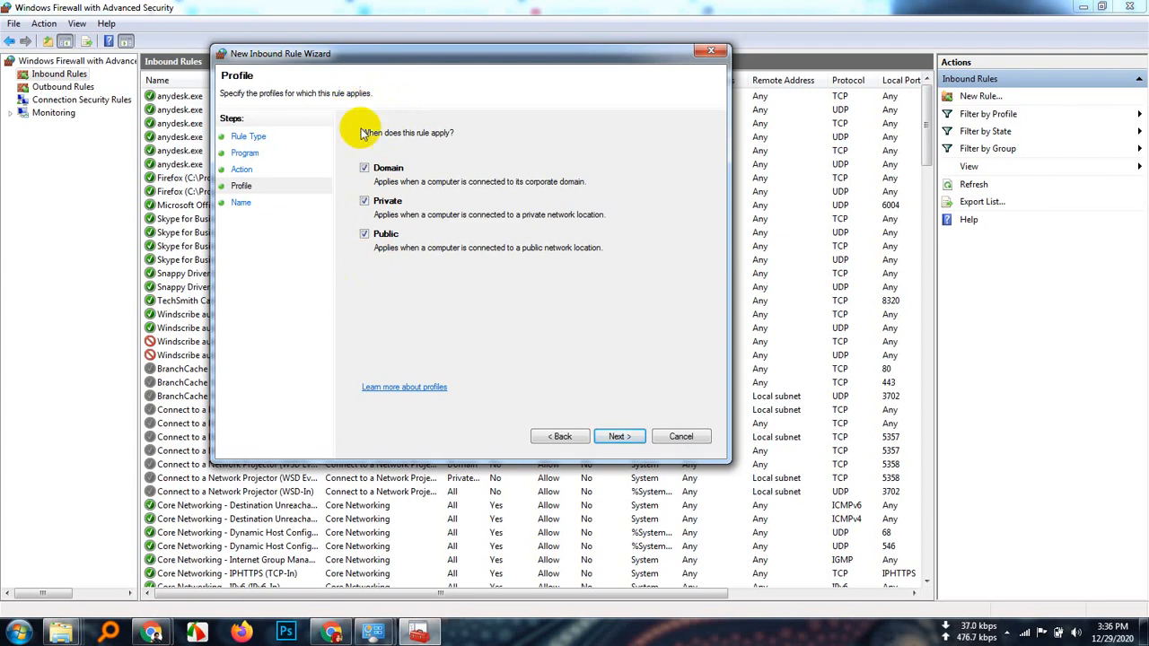
click(622, 438)
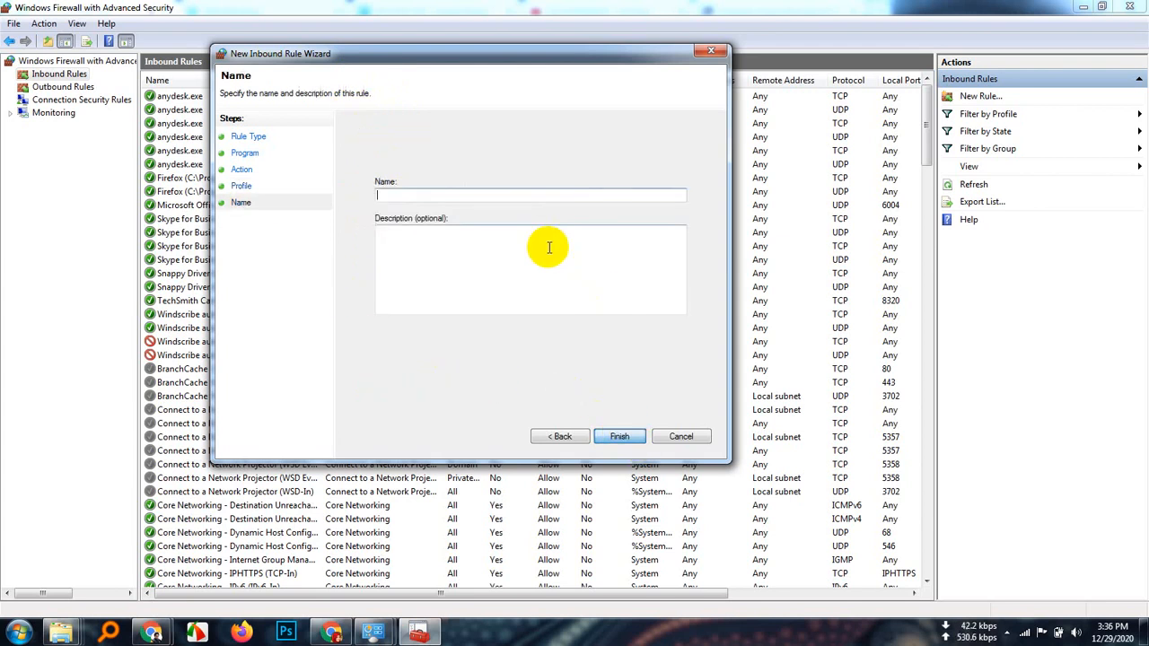
click(438, 249)
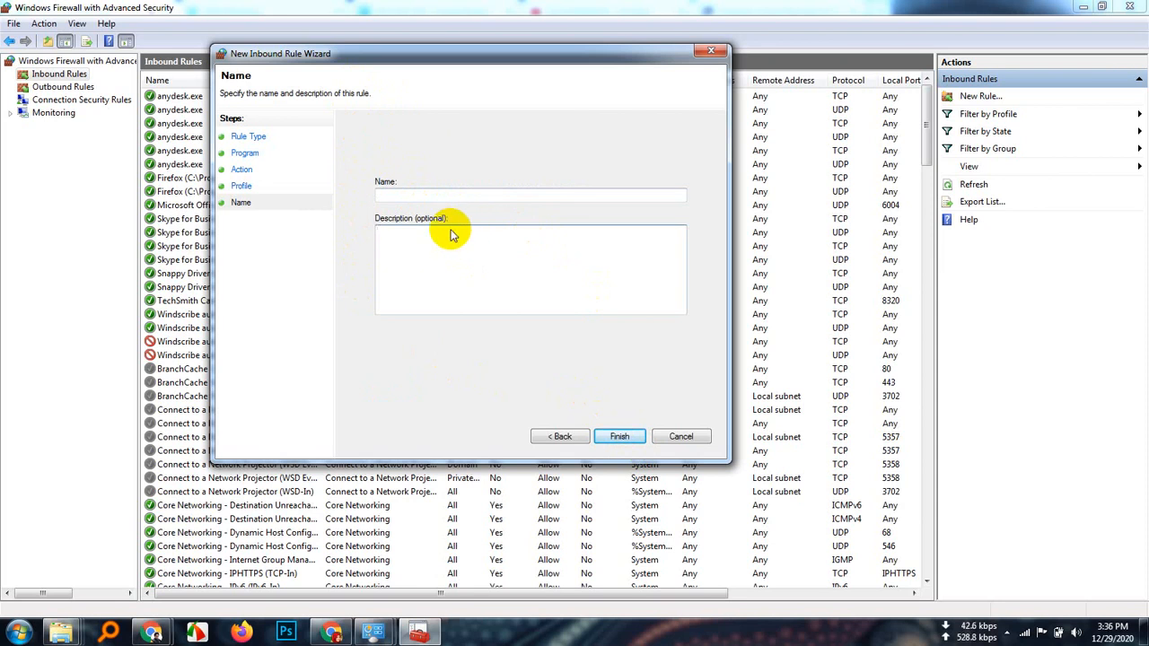
click(401, 191)
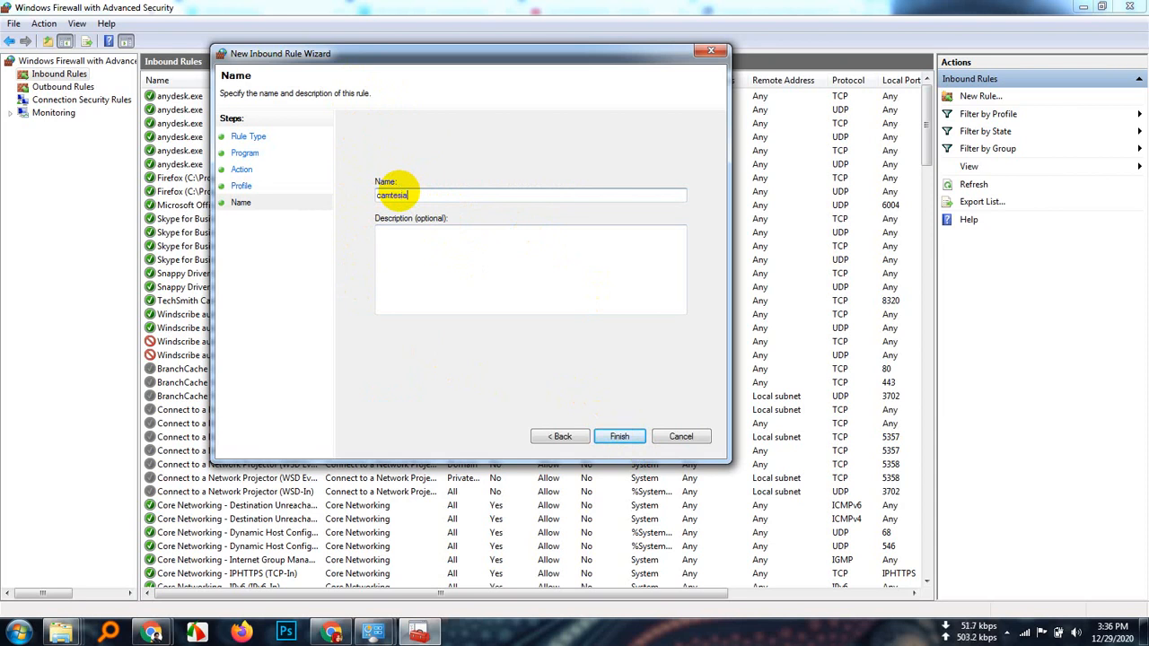
text(in block)
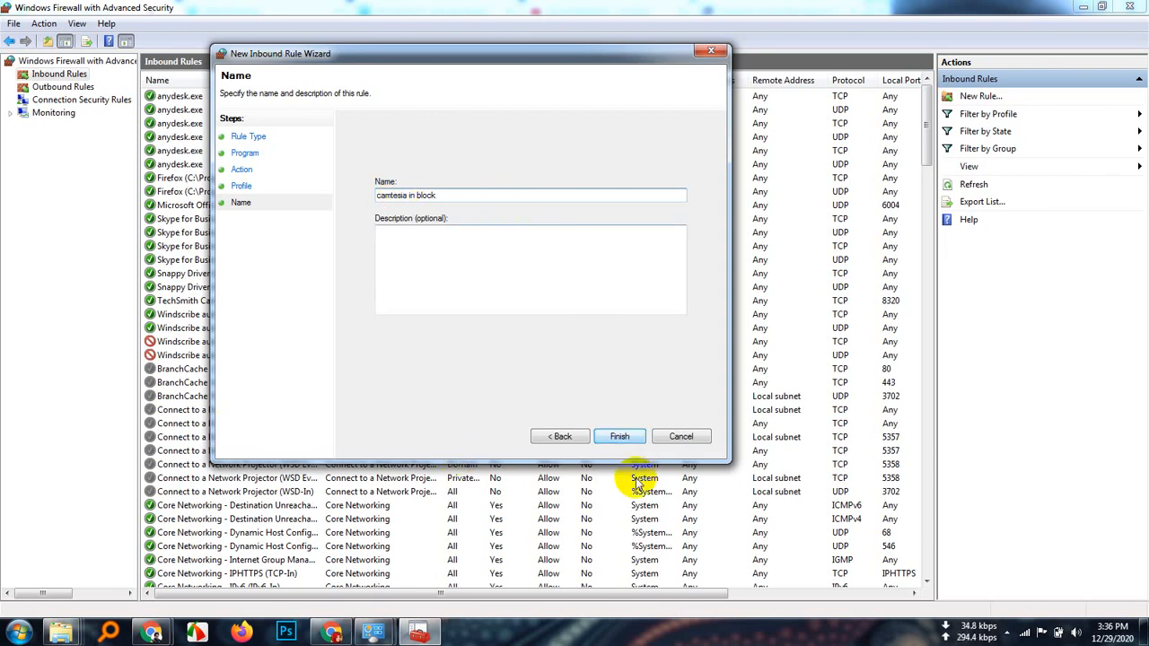
click(620, 437)
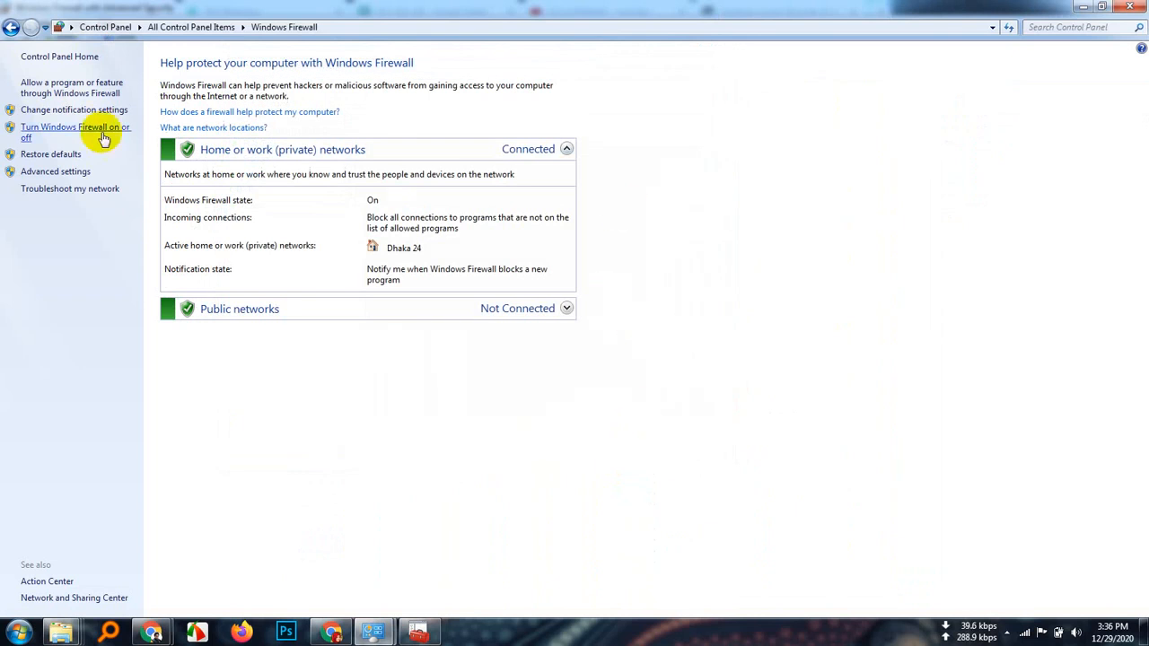
Step: Reopen the firewall's advanced settings and check the "camtesia in block" rule among the inbound rules
click(61, 171)
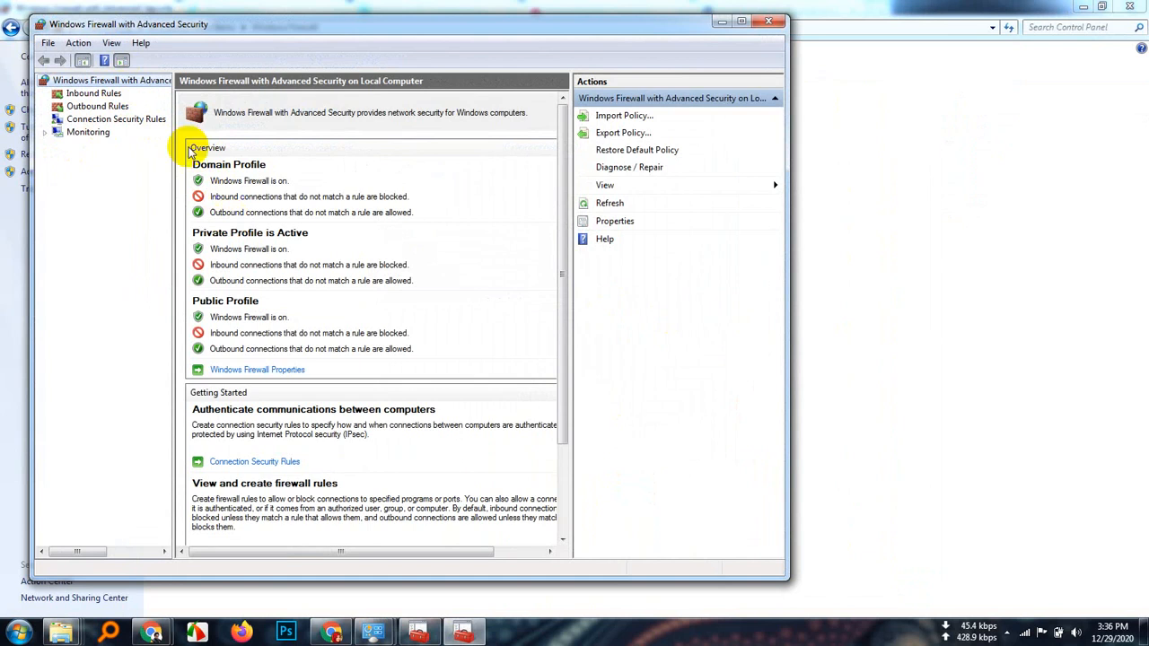
click(93, 93)
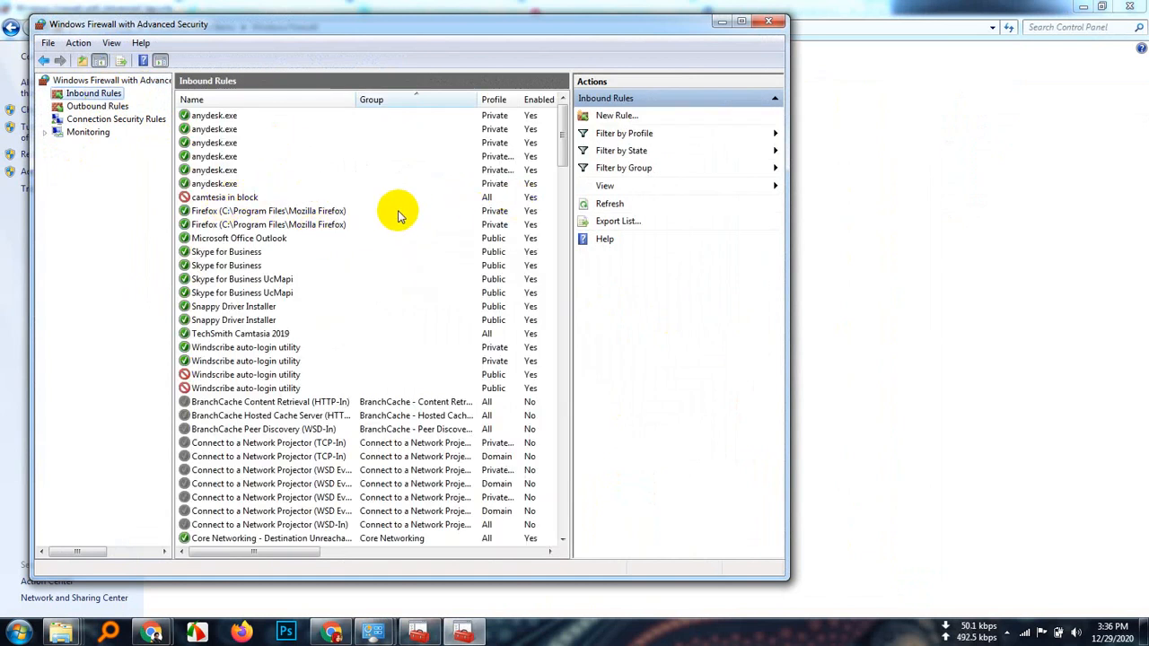
click(241, 198)
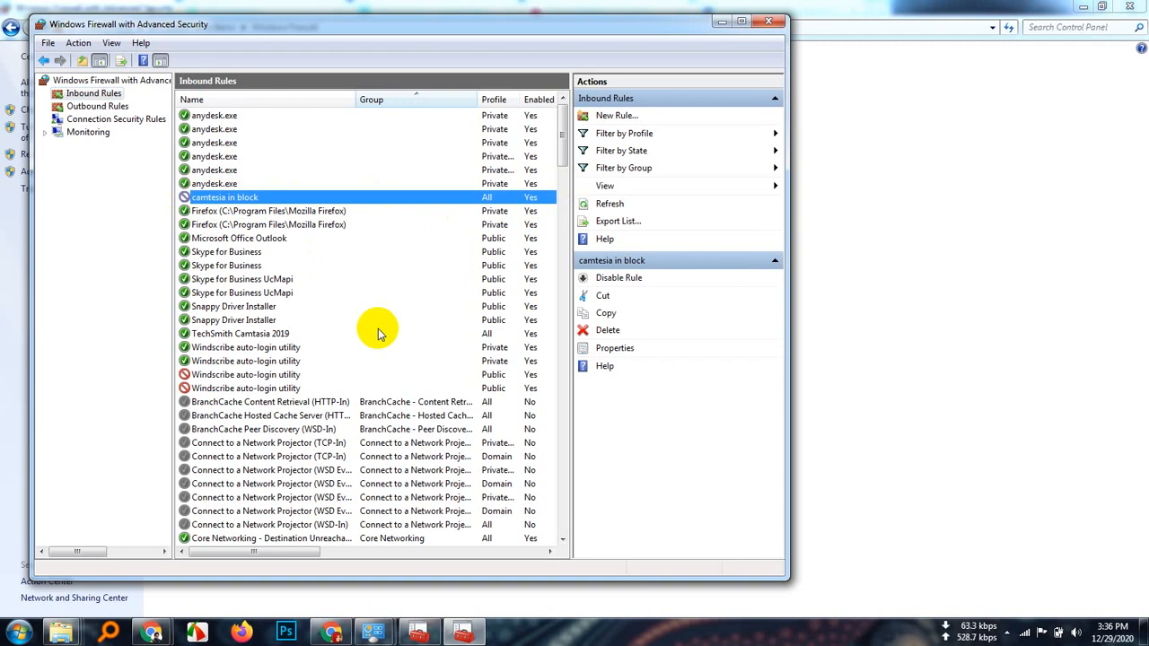
Step: Start a new outbound Program rule and set its program path to CamtasiaStudio.exe in the TechSmith Camtasia 2019 folder
click(96, 107)
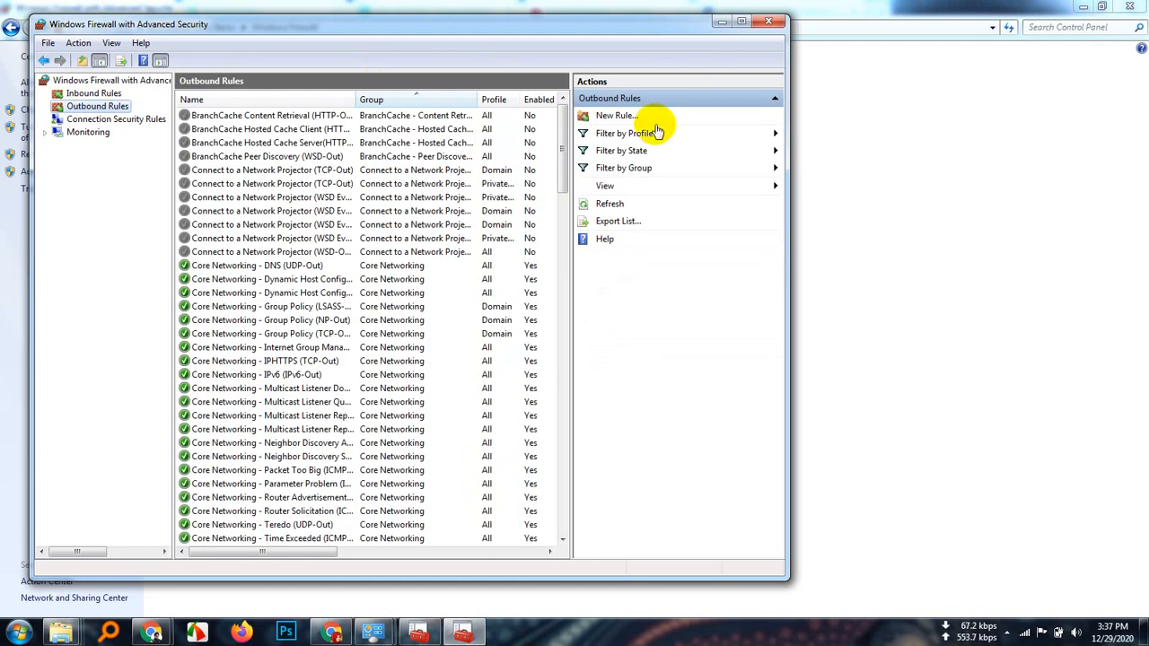
click(616, 119)
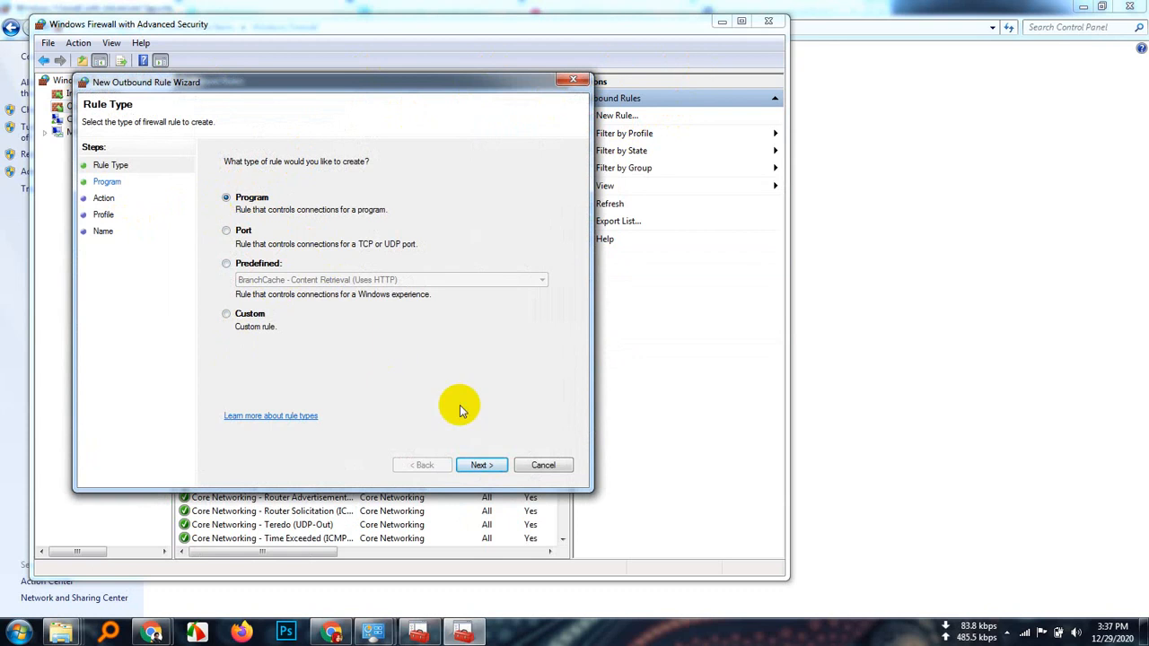
click(485, 465)
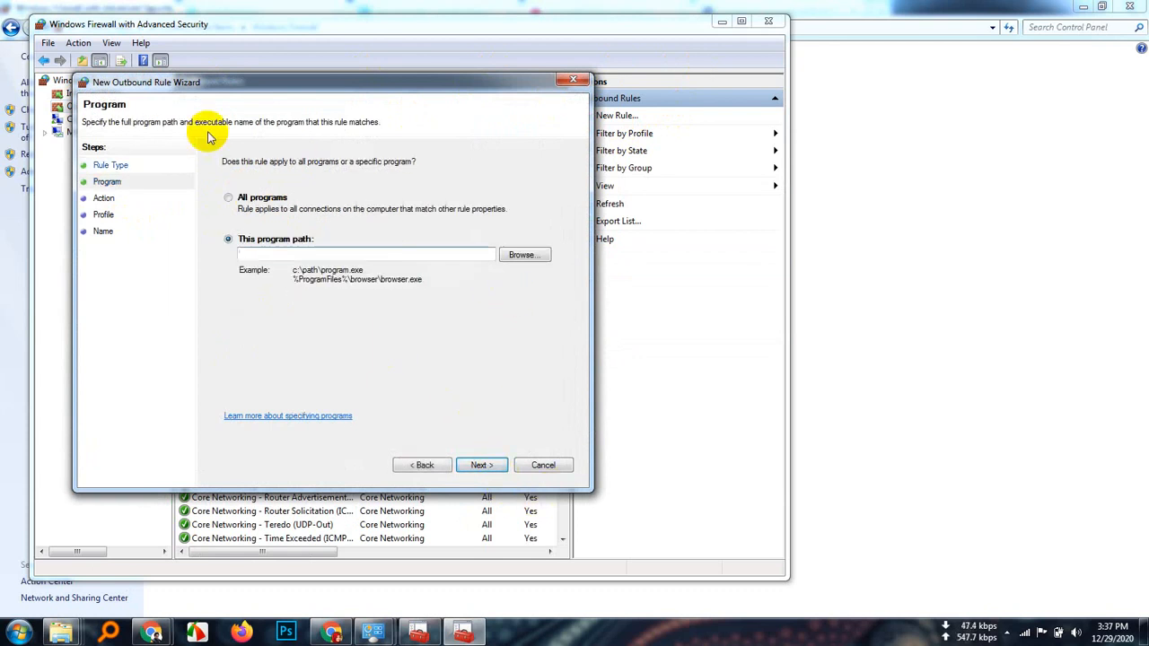
click(229, 198)
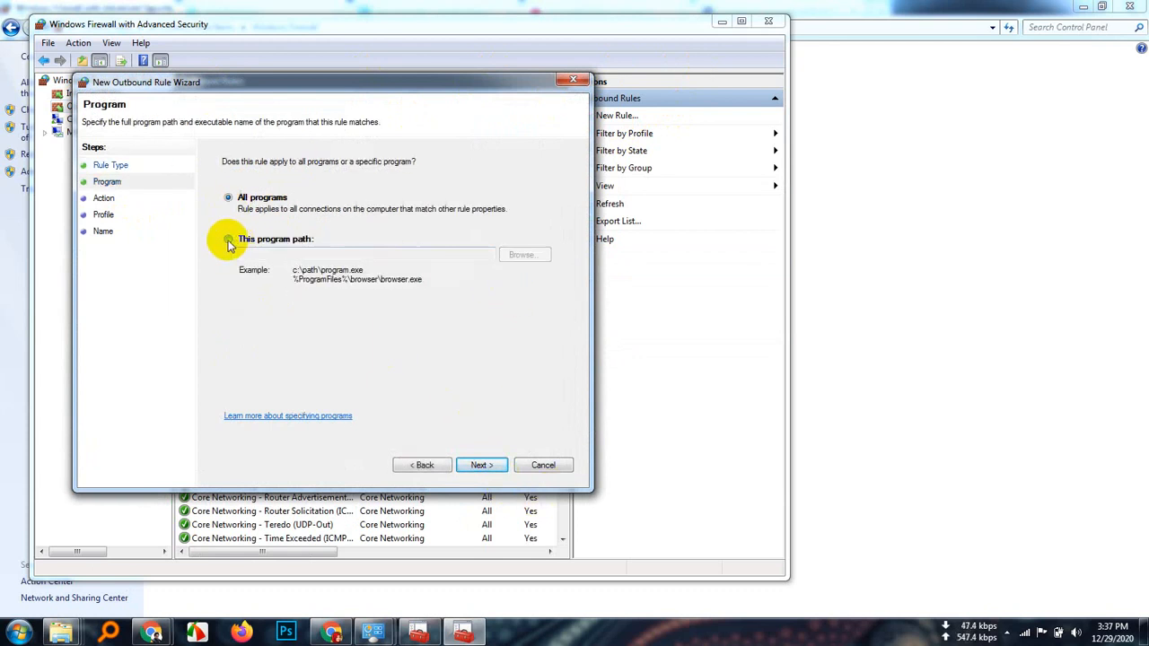
click(228, 240)
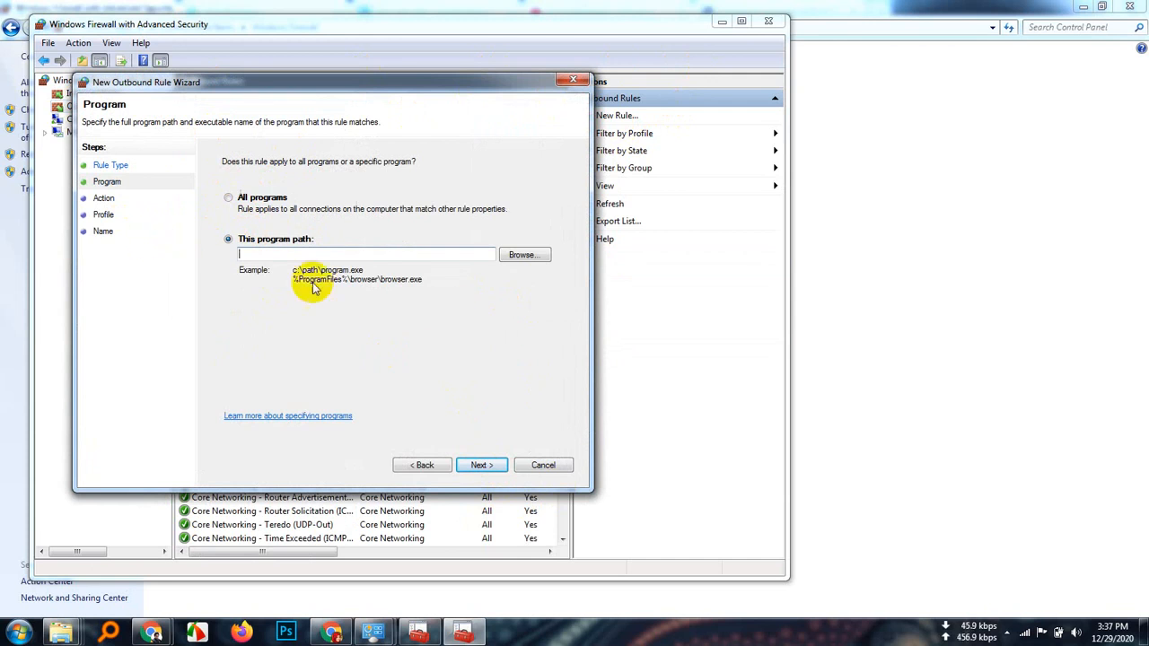
click(526, 256)
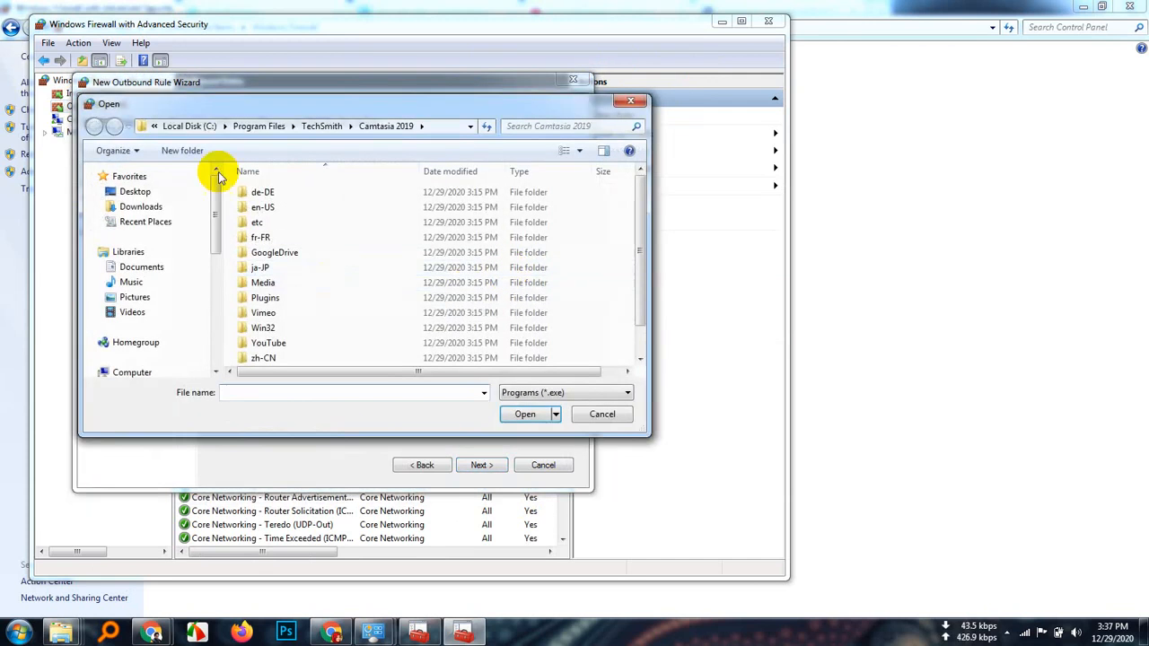
drag(643, 238, 598, 308)
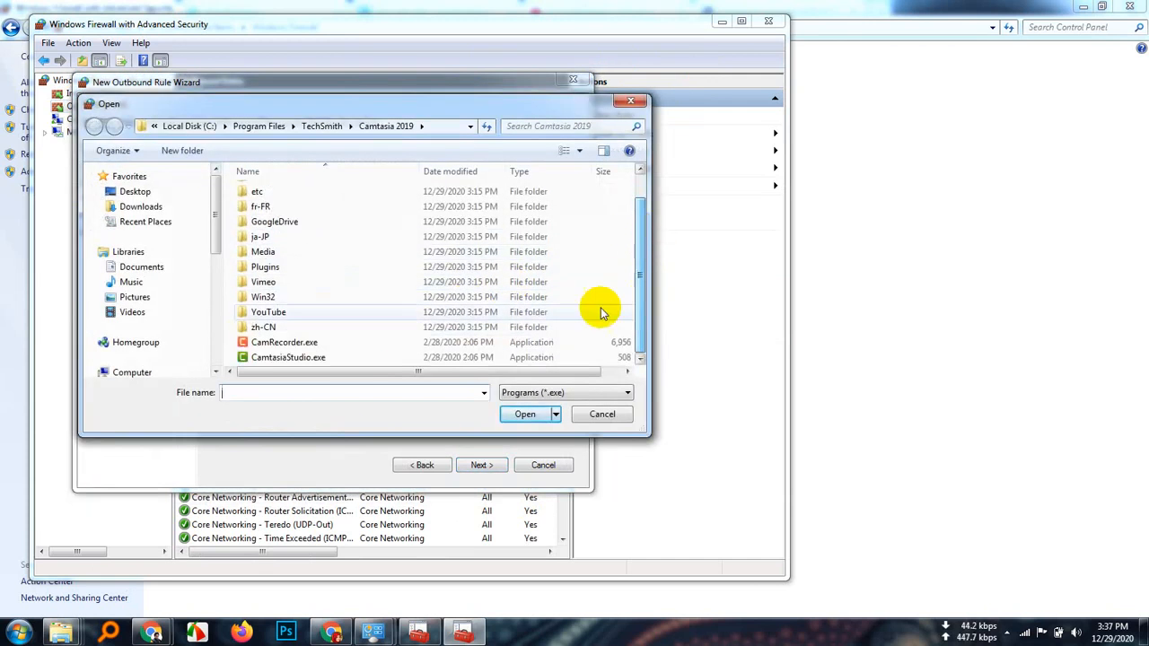
double_click(309, 360)
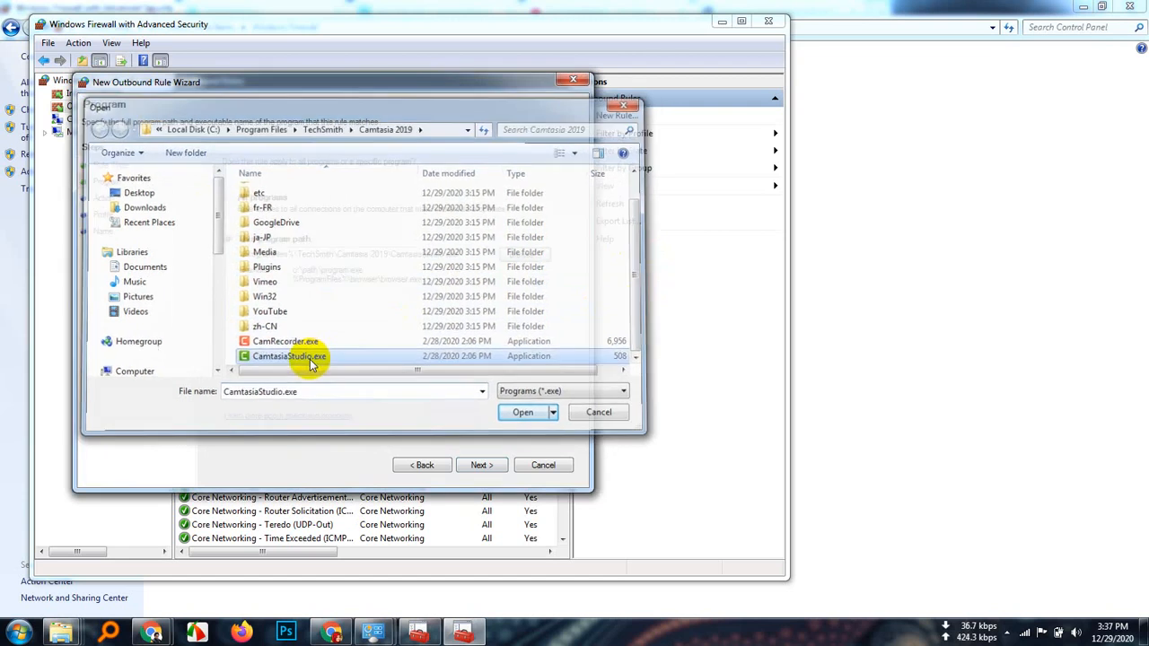
Step: Set the outbound rule to block the connection for Domain, Private and Public profiles, name it "camtesia out block" and finish it
click(479, 464)
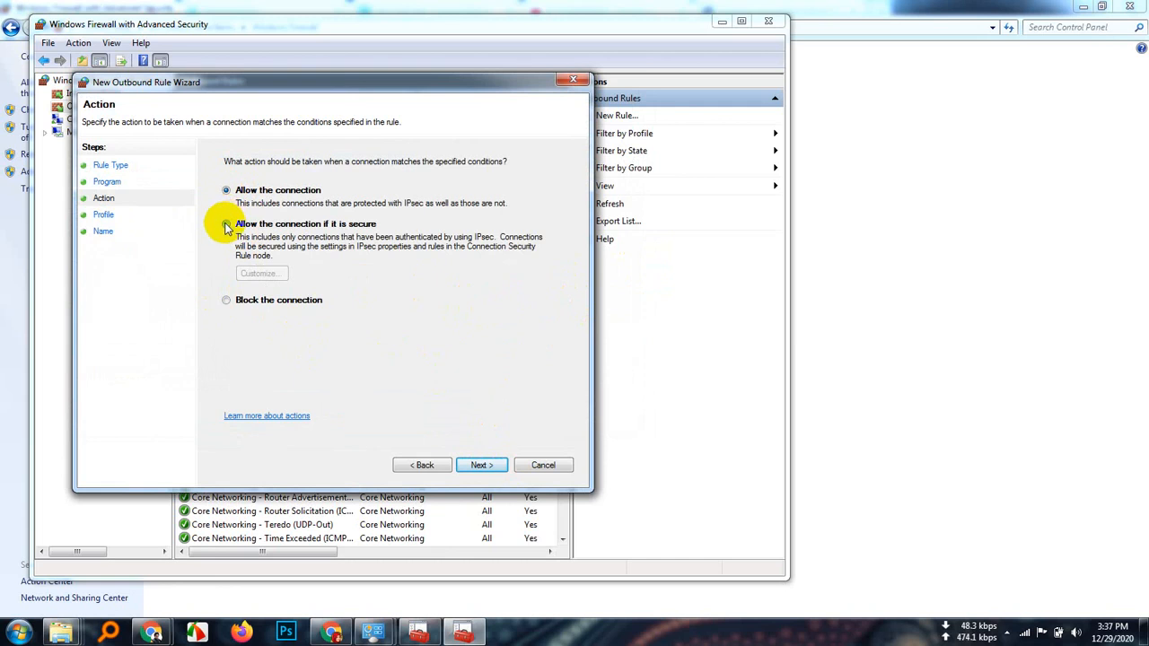
click(226, 225)
click(227, 301)
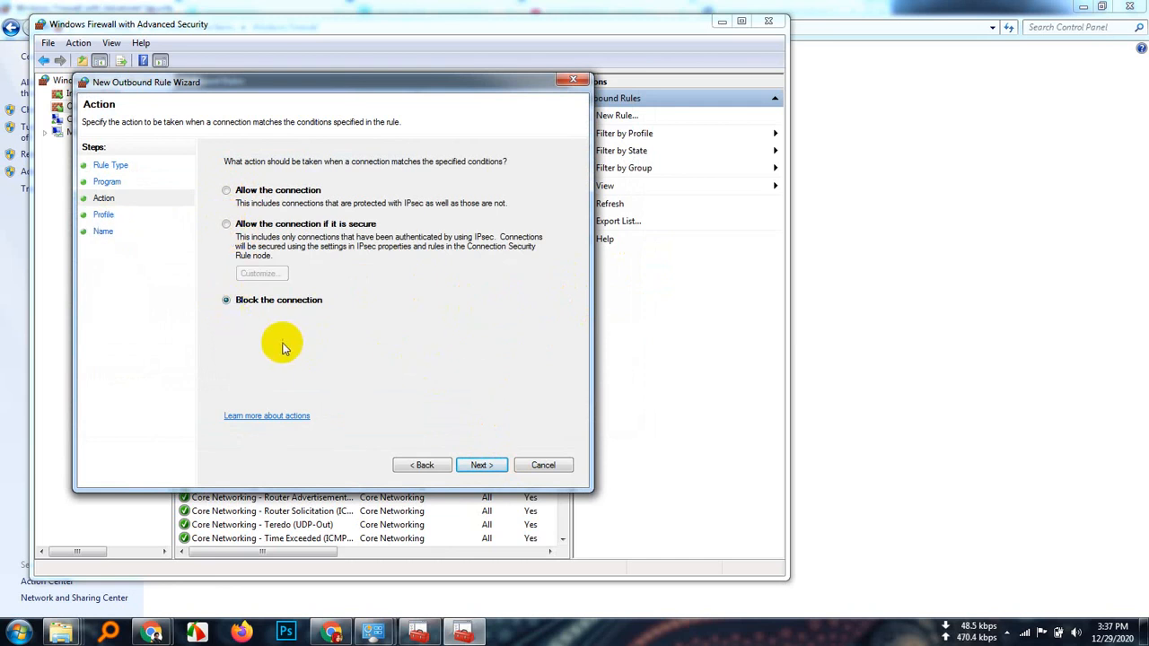
click(480, 465)
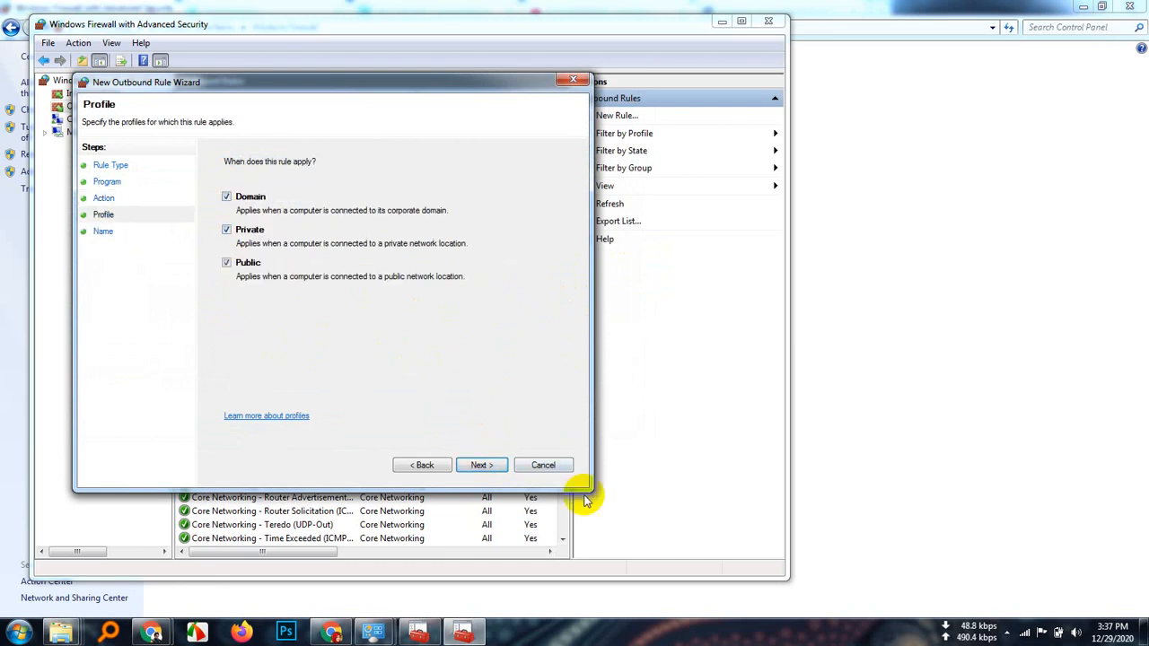
click(482, 465)
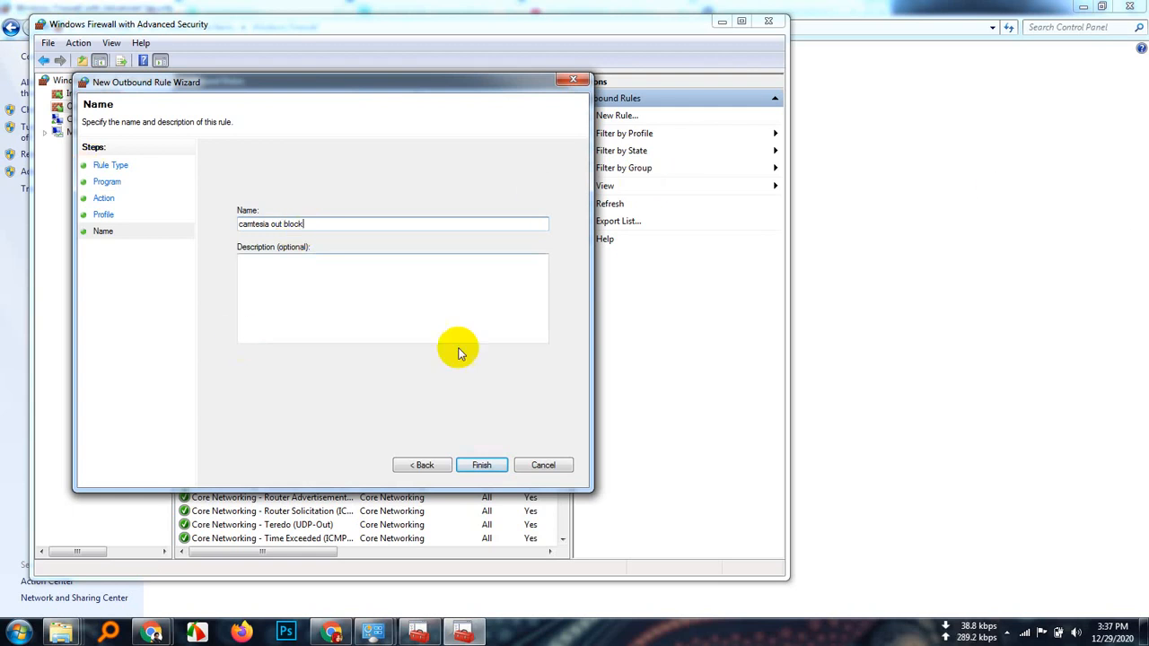
click(482, 465)
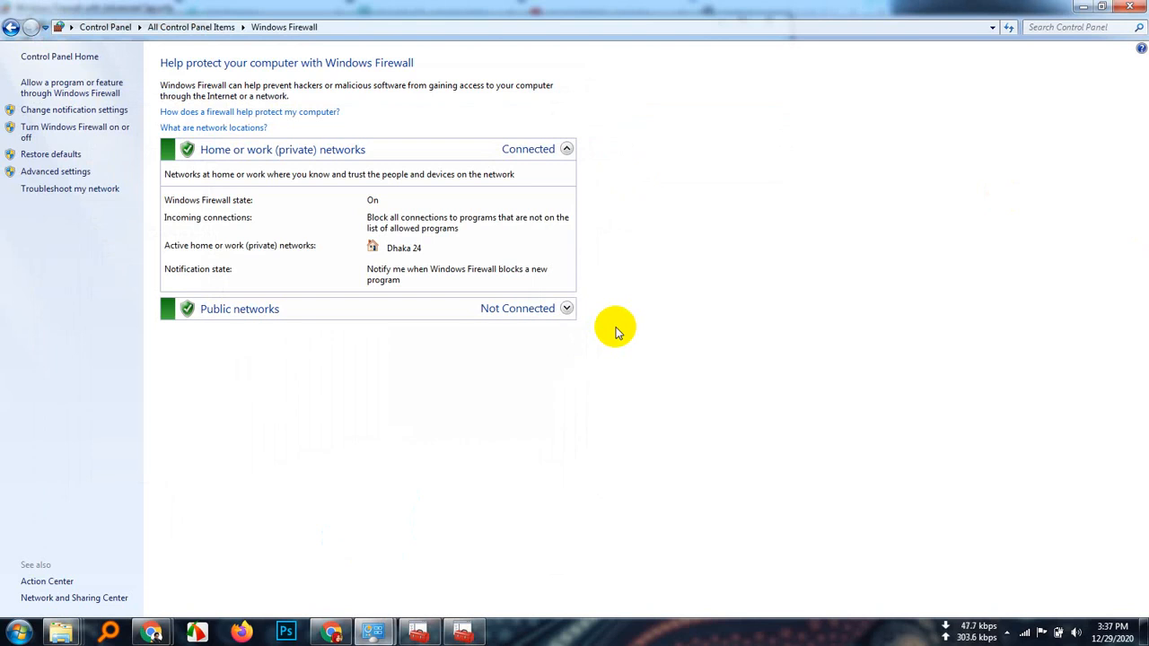
Step: Close the firewall windows and clear the browser, folder and Control Panel windows to reach the desktop
click(1122, 8)
click(769, 21)
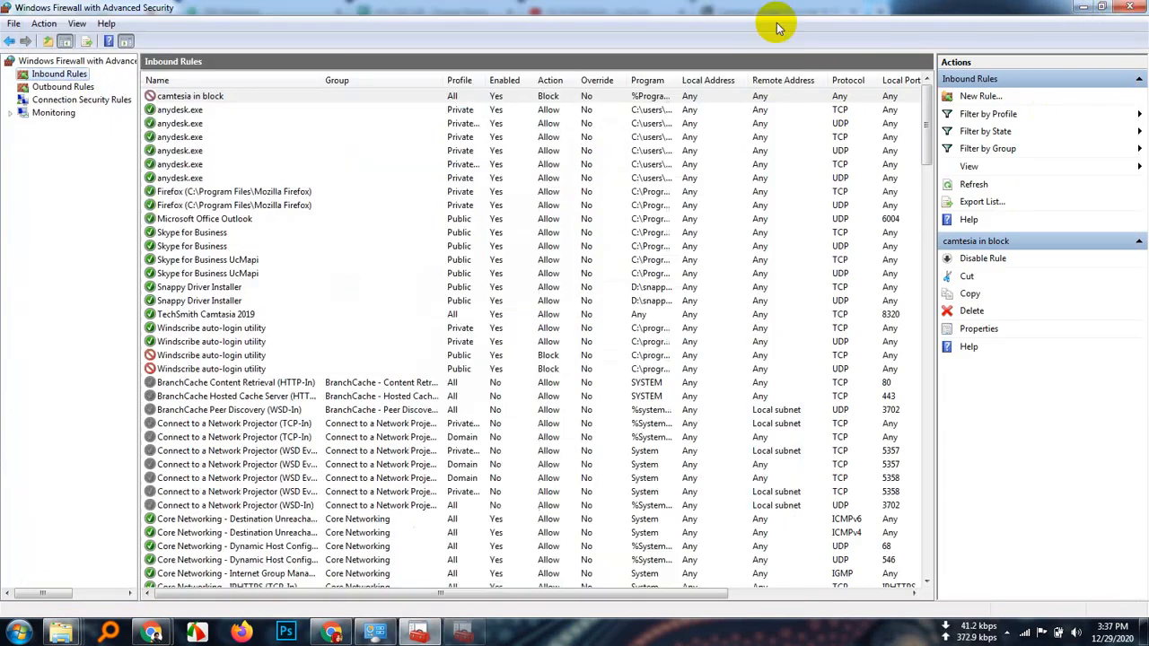
click(1129, 6)
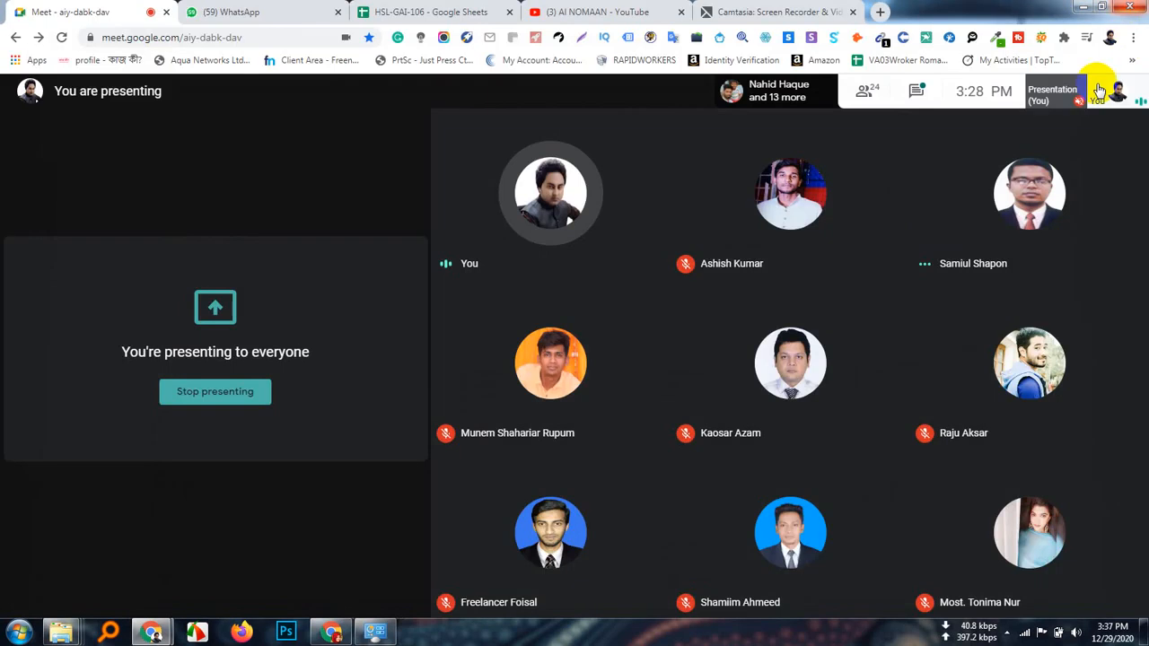
click(1083, 6)
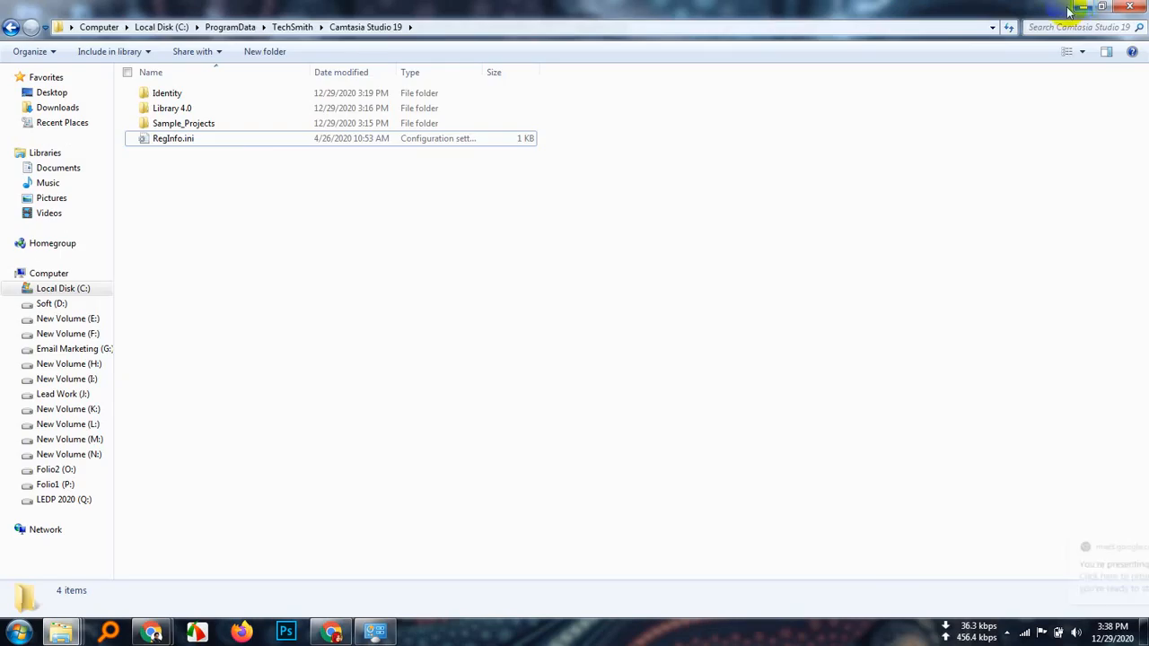
click(1081, 7)
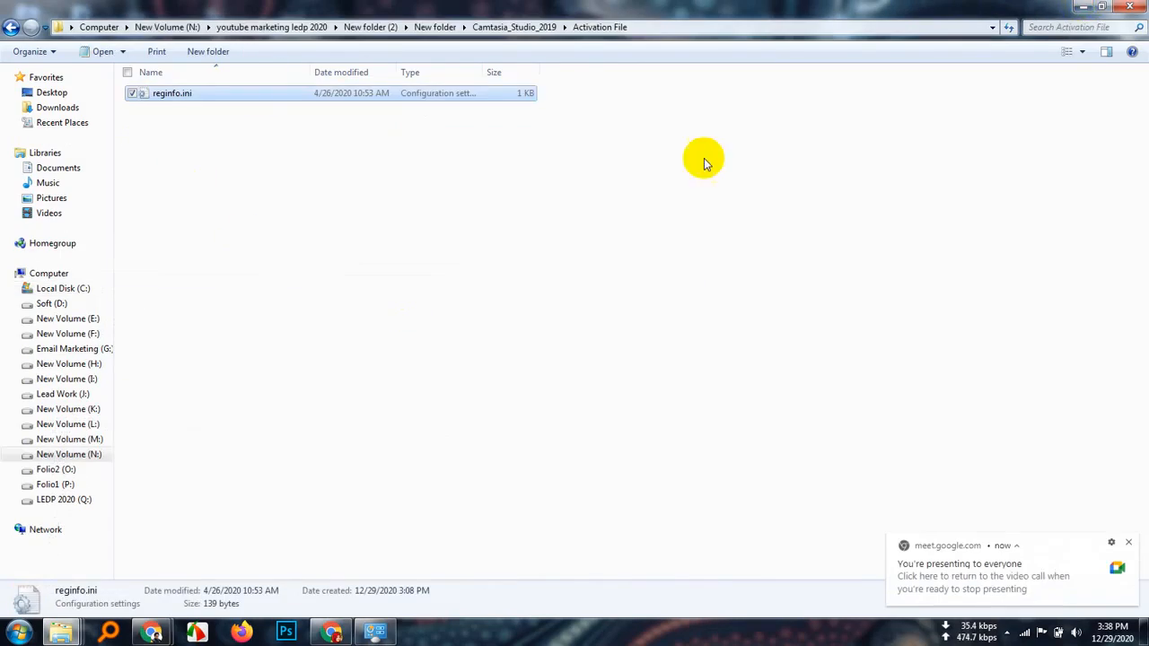
click(1082, 7)
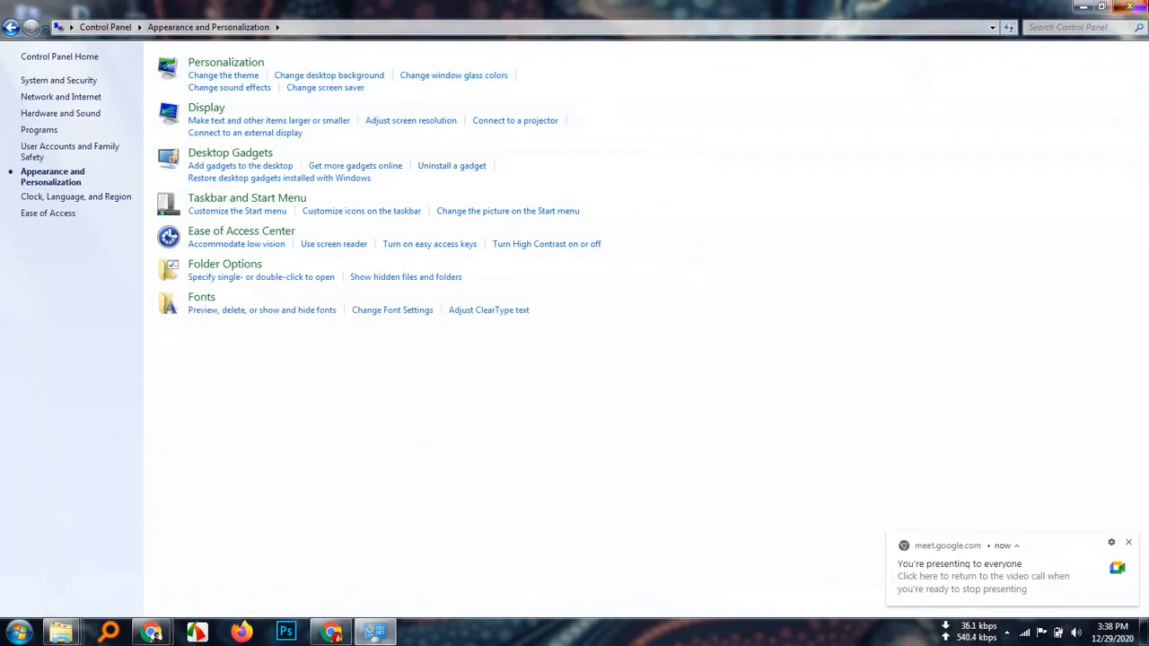
click(1083, 6)
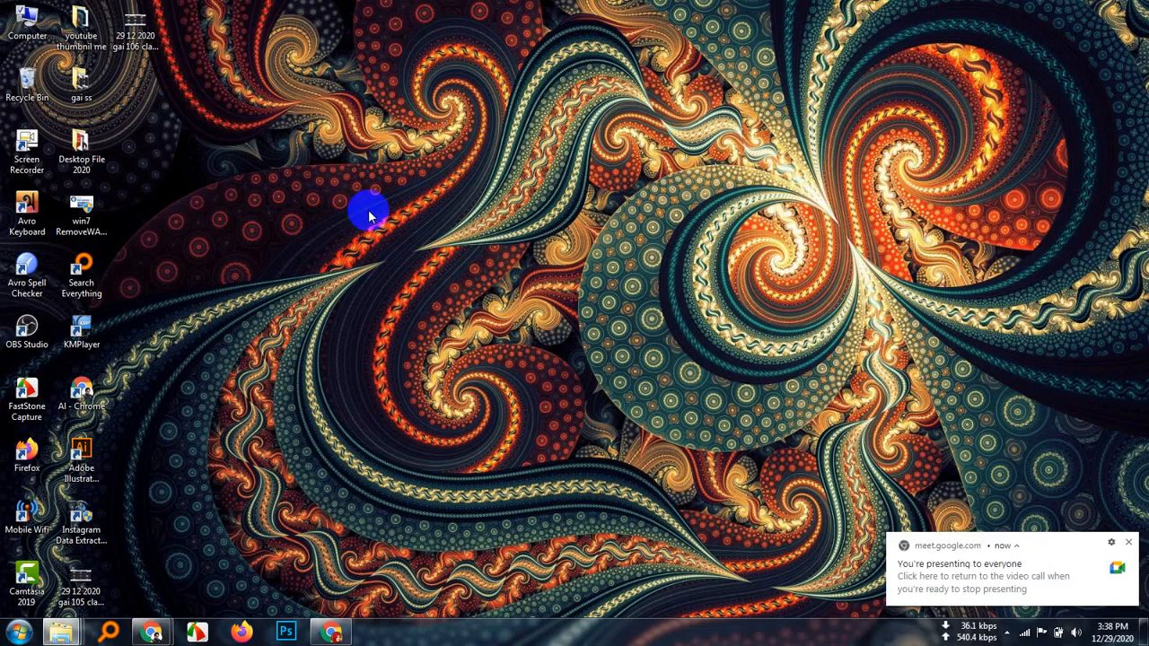
Step: Launch Camtasia 2019 from the desktop and decline the Camtasia Updater's update check
click(27, 579)
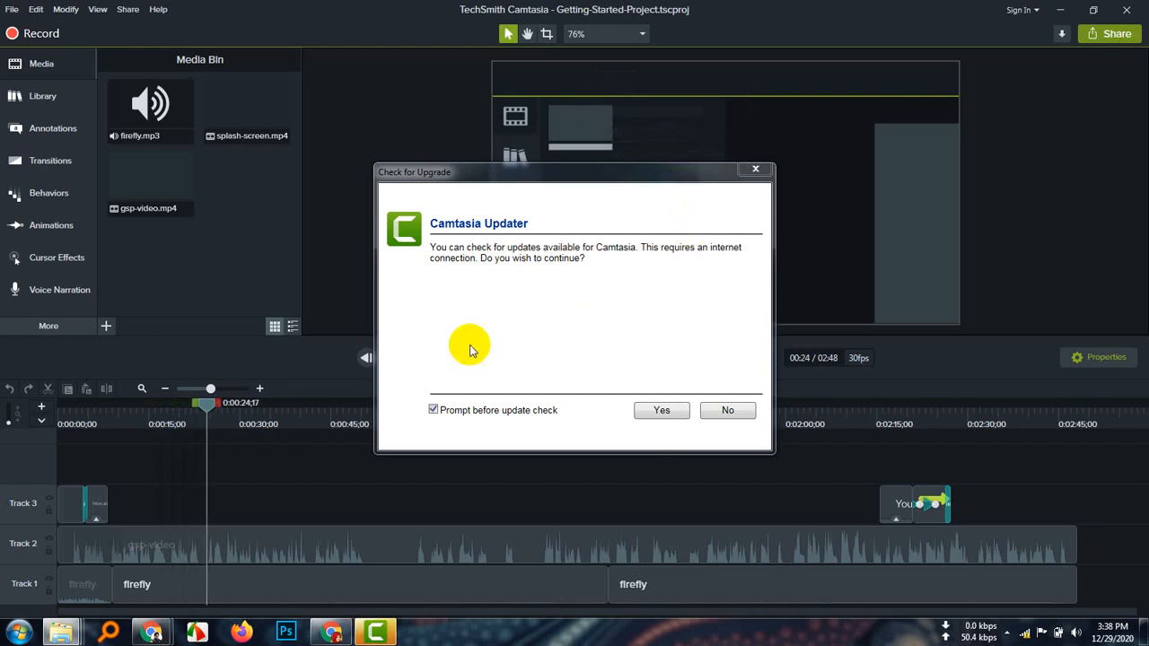
click(727, 413)
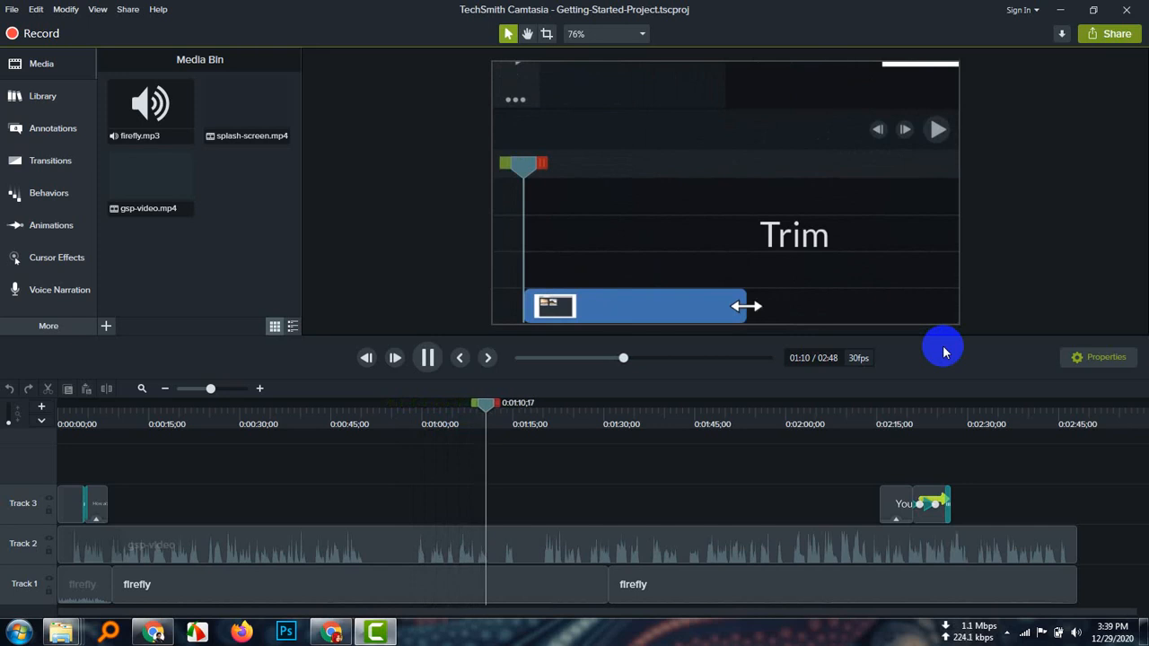
Step: Present the screen again in the Google Meet call, return to Camtasia, and dismiss the sharing bar and presenting notification
mouse_move(156, 634)
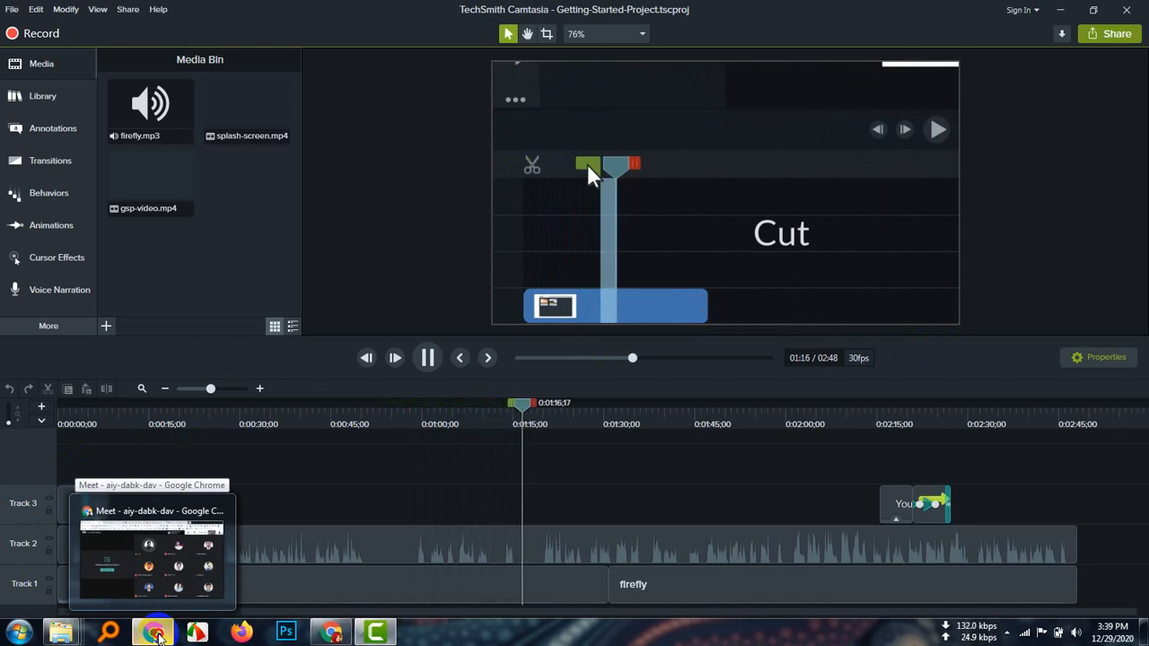
click(158, 638)
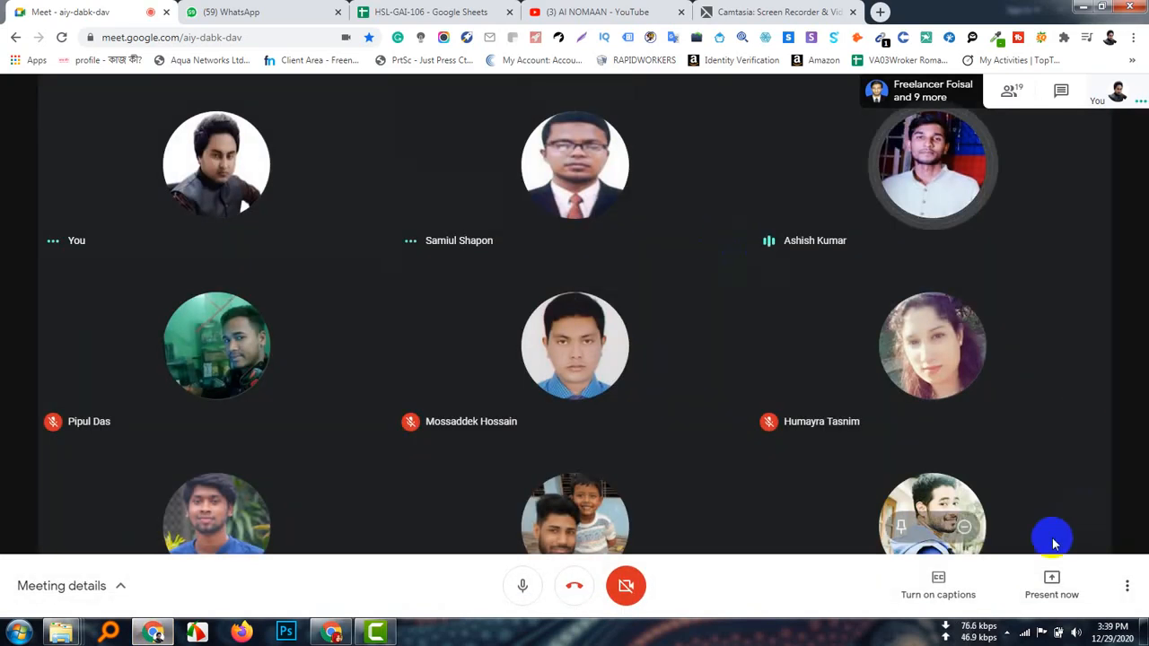
click(1052, 579)
click(1051, 470)
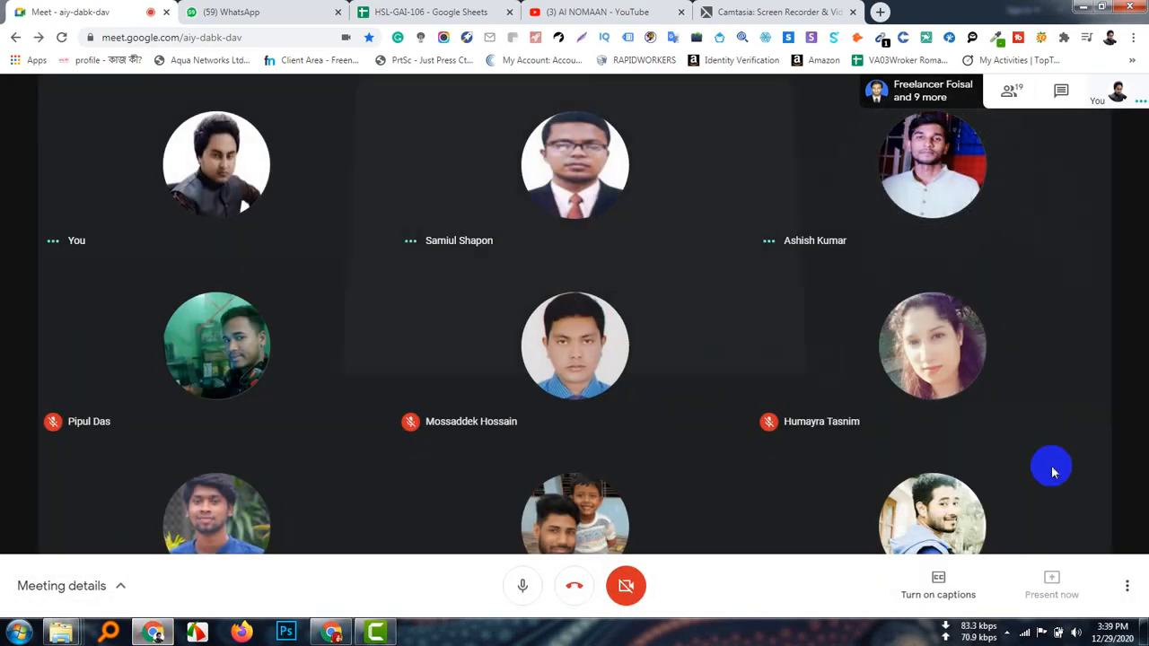
click(501, 206)
click(711, 350)
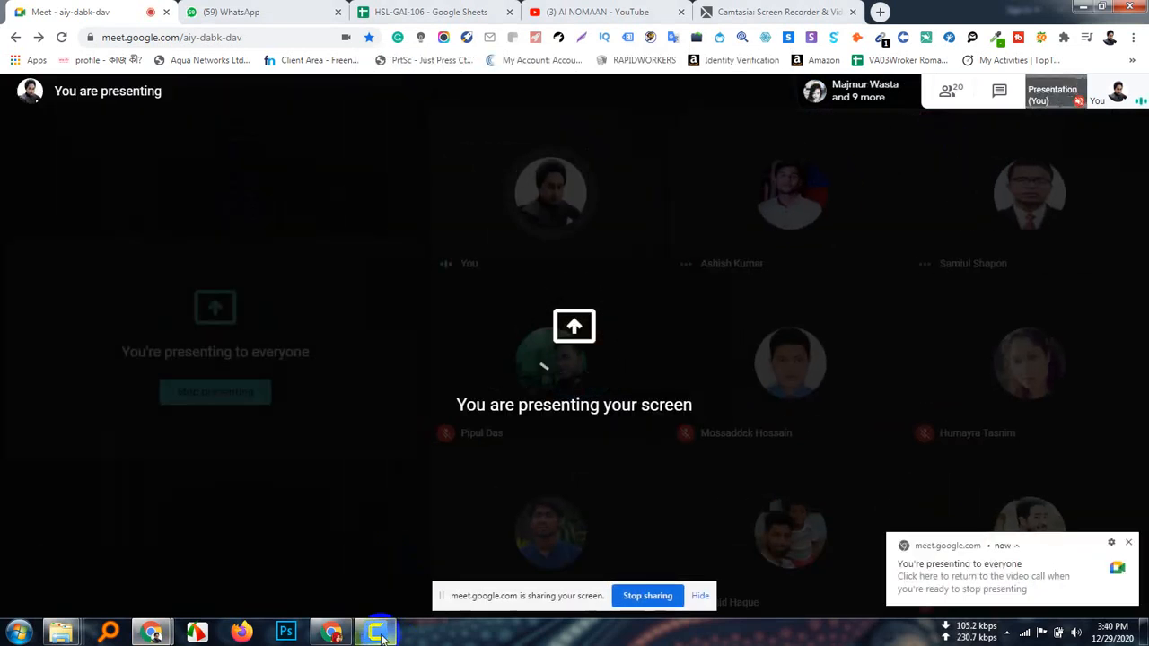
click(379, 633)
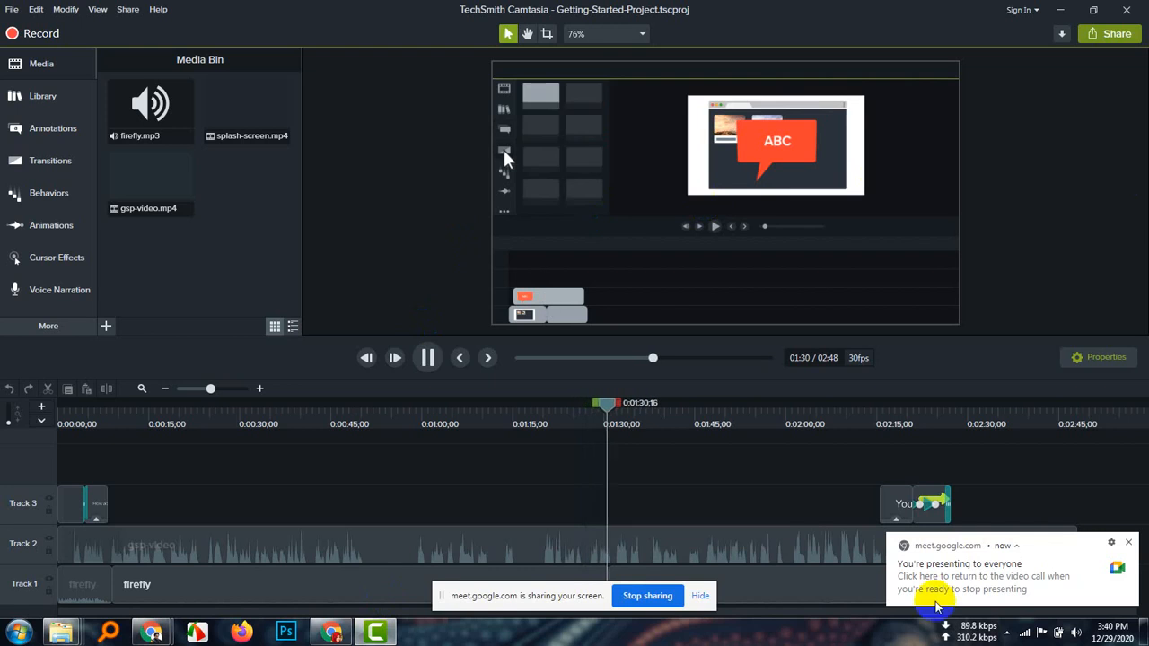
click(701, 595)
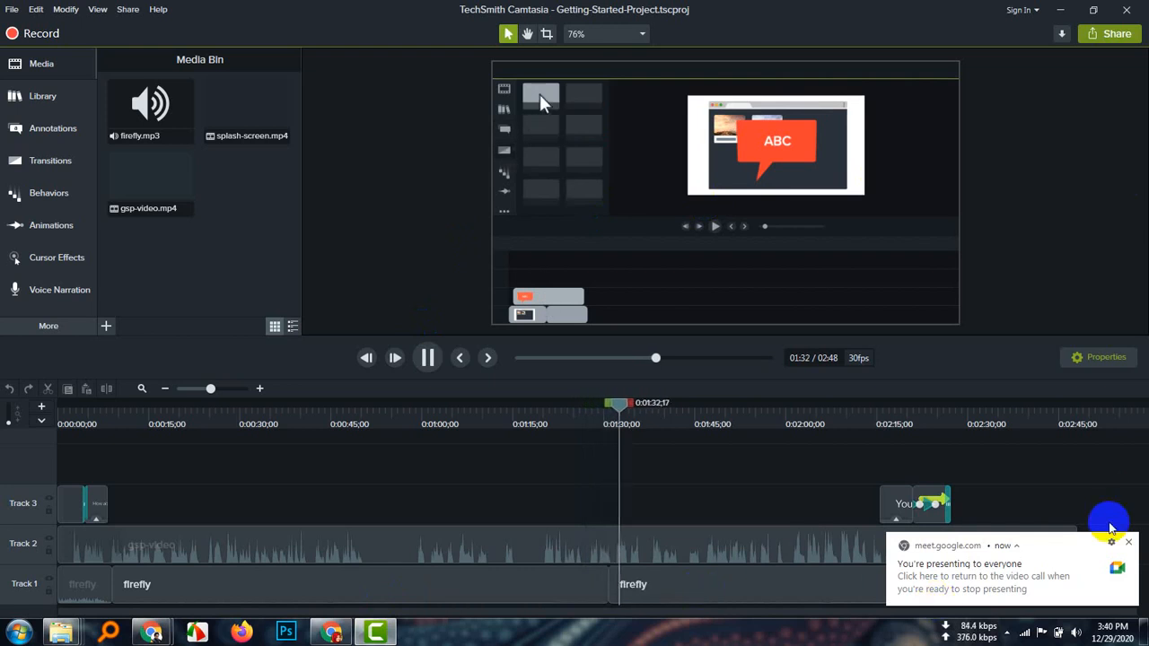
click(1129, 542)
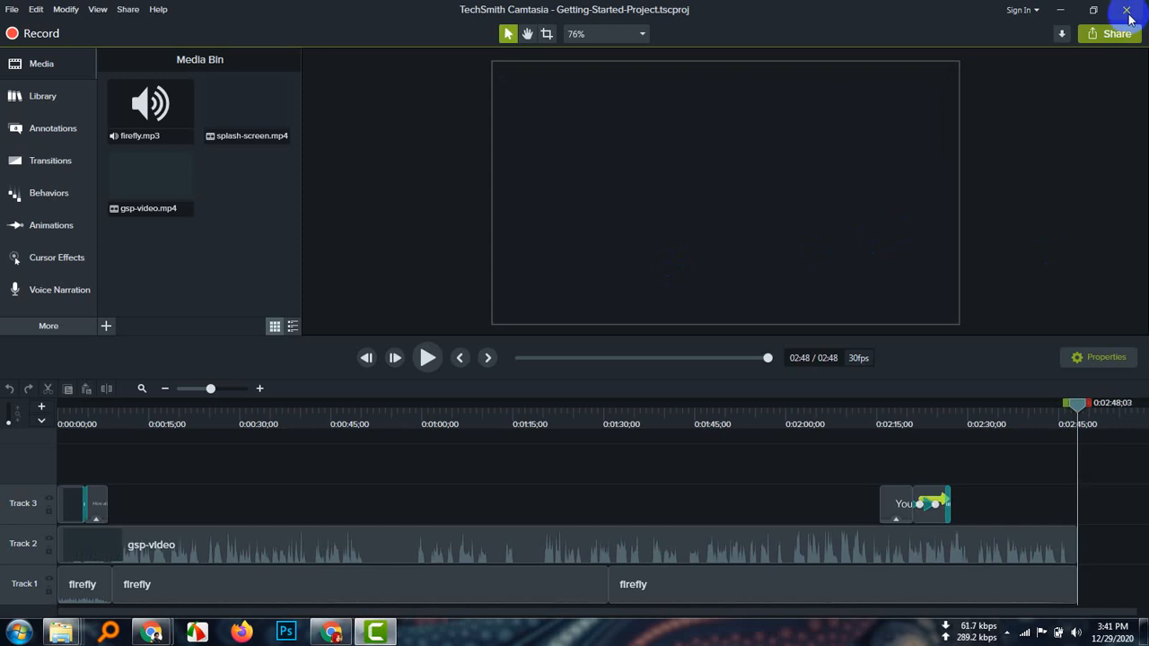
Step: Close Camtasia and stop presenting the screen in the Google Meet call
click(1127, 11)
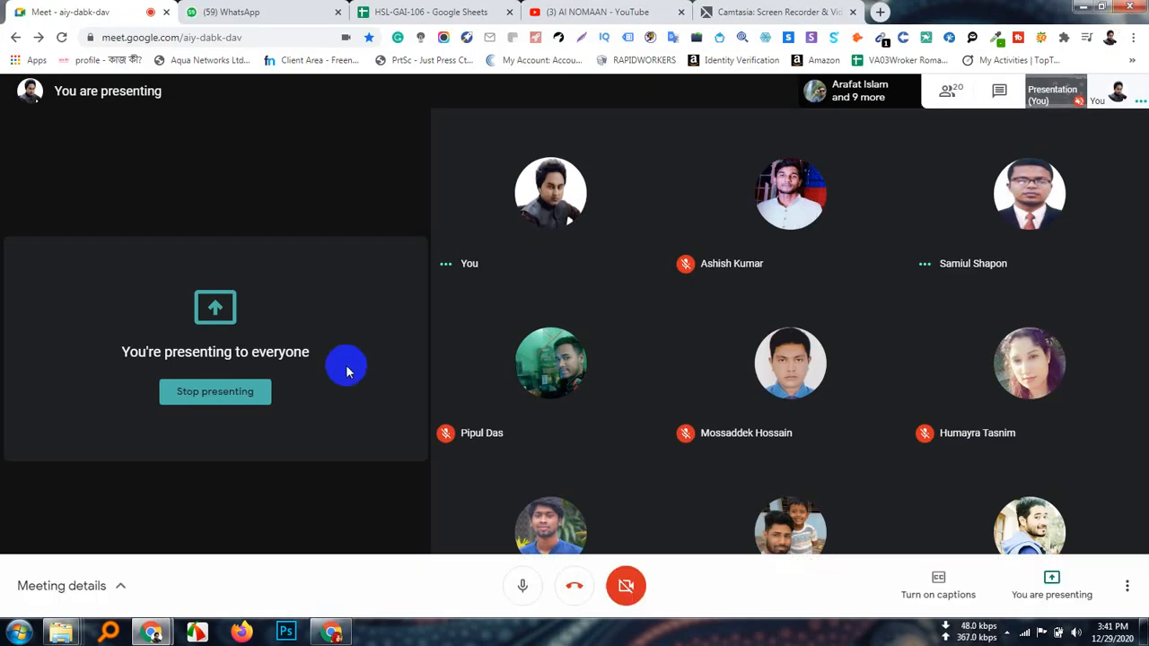
mouse_move(525, 306)
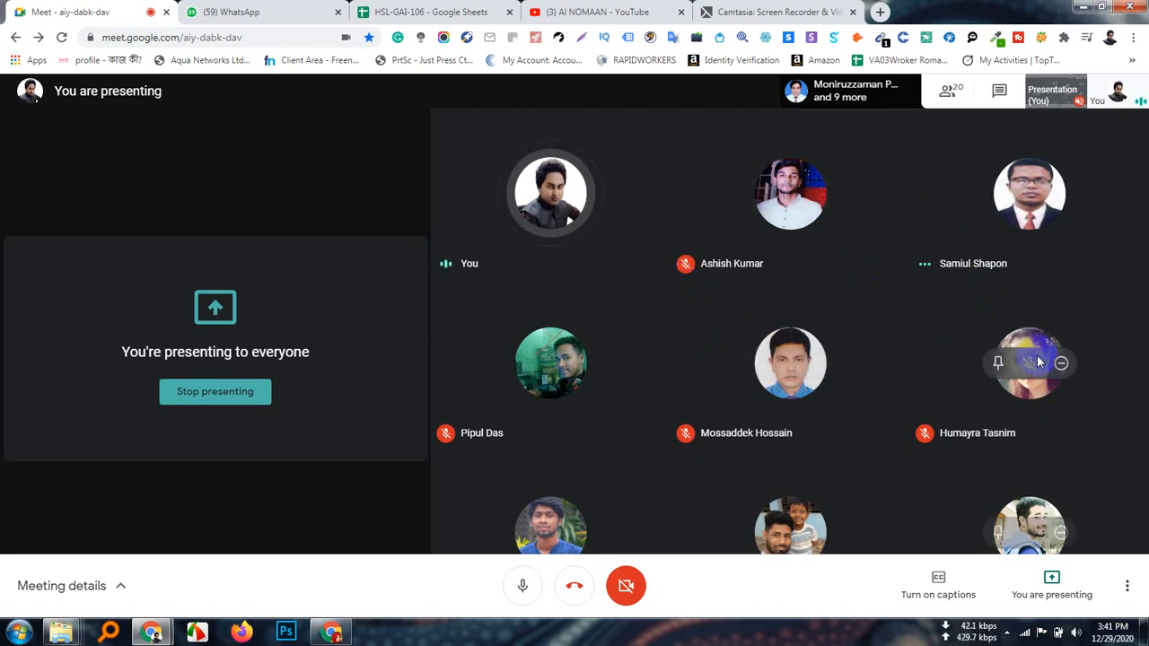
click(1052, 585)
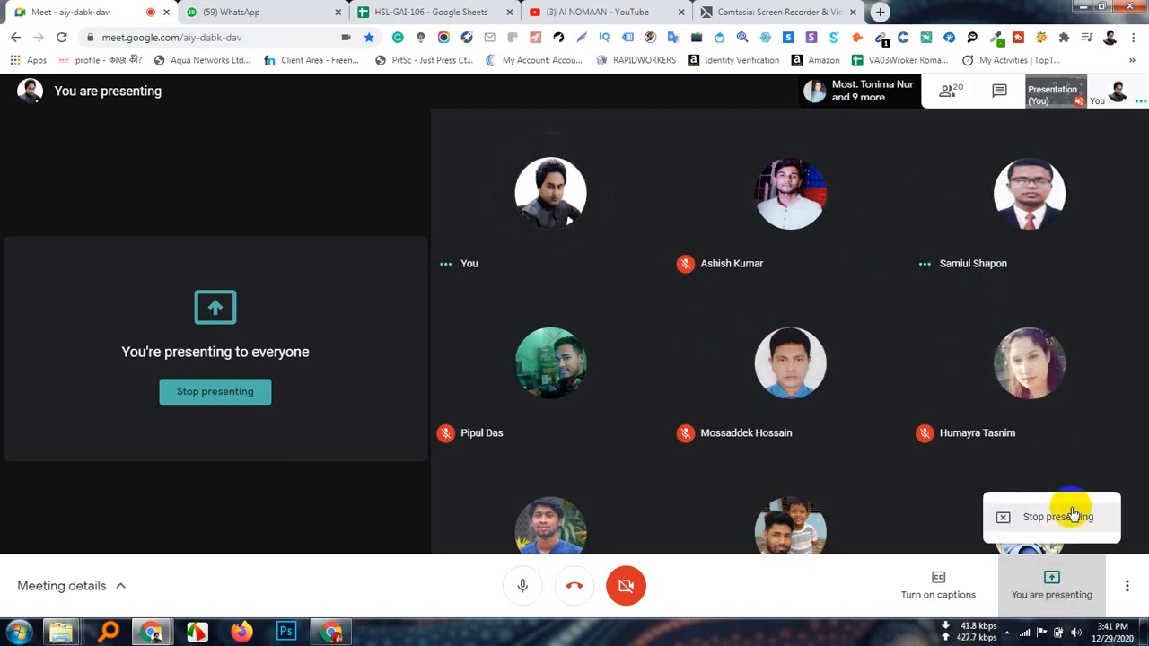
click(1058, 517)
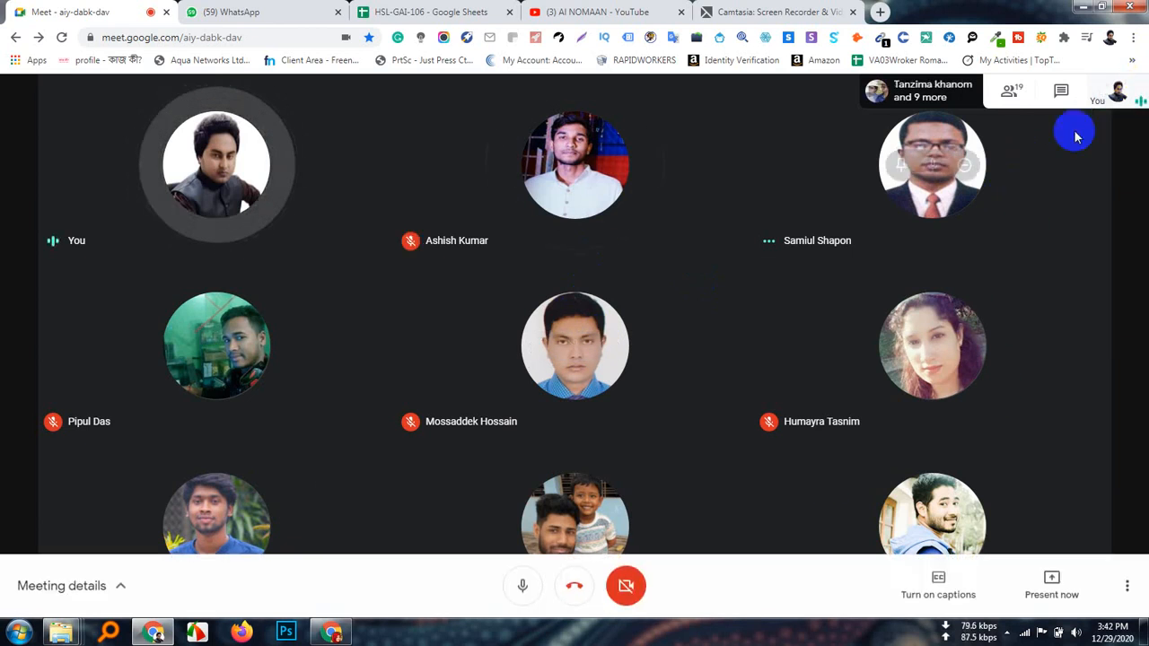
Step: Open the meeting's participant list and look through the attendees
click(1018, 98)
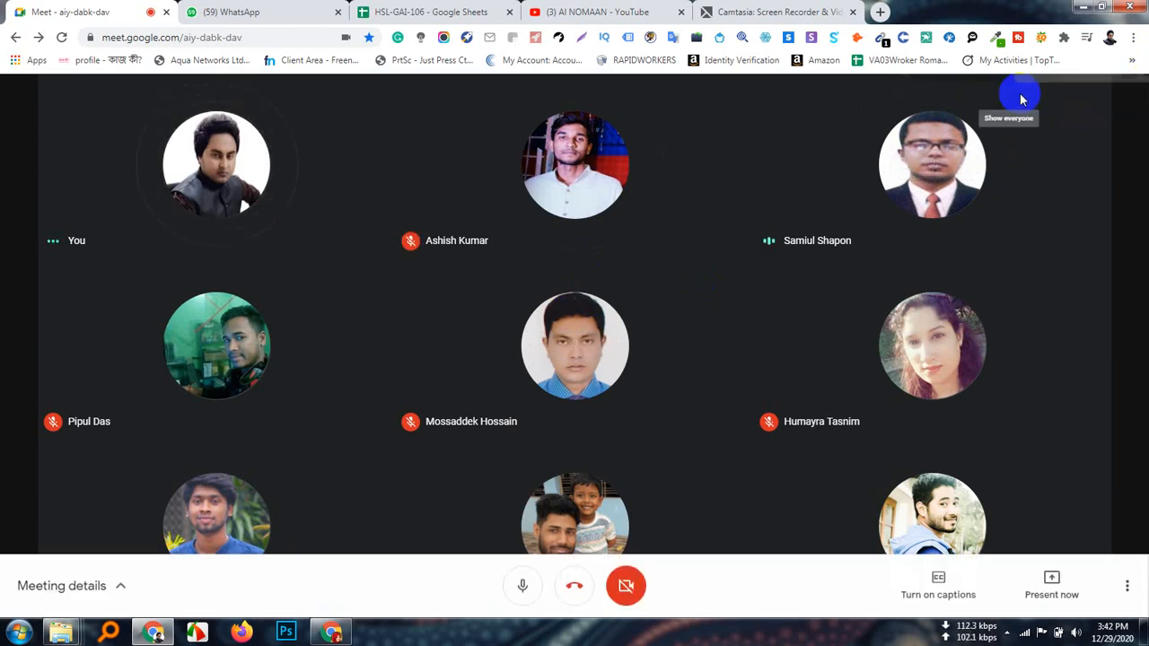
scroll(962, 437, down, 4)
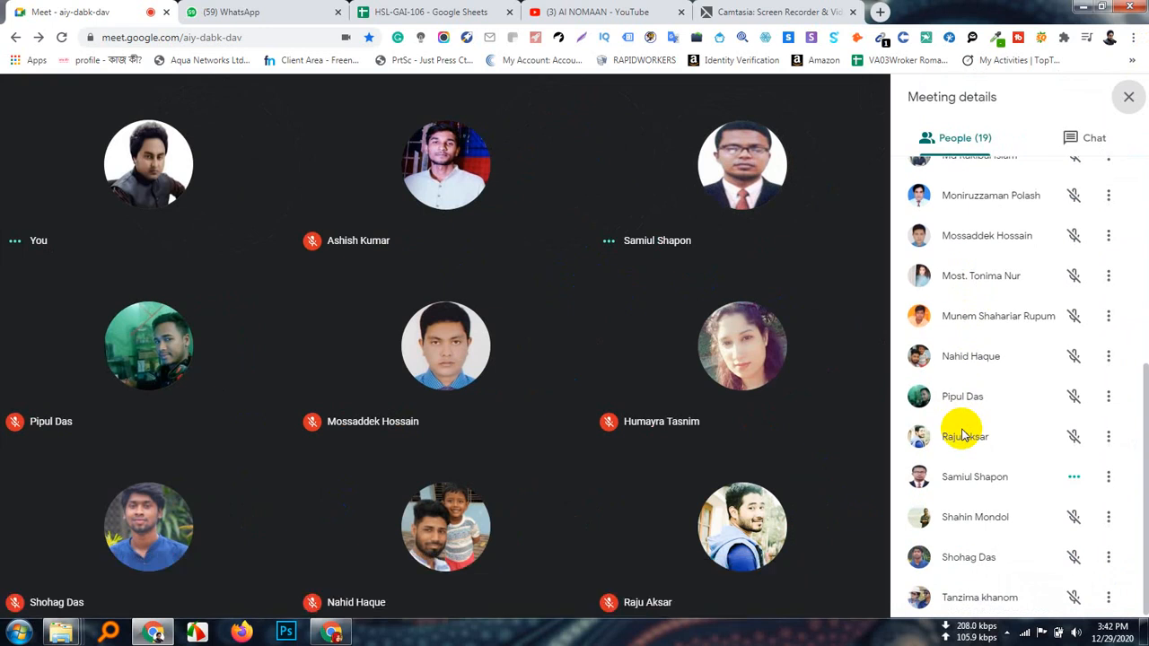
scroll(962, 436, up, 2)
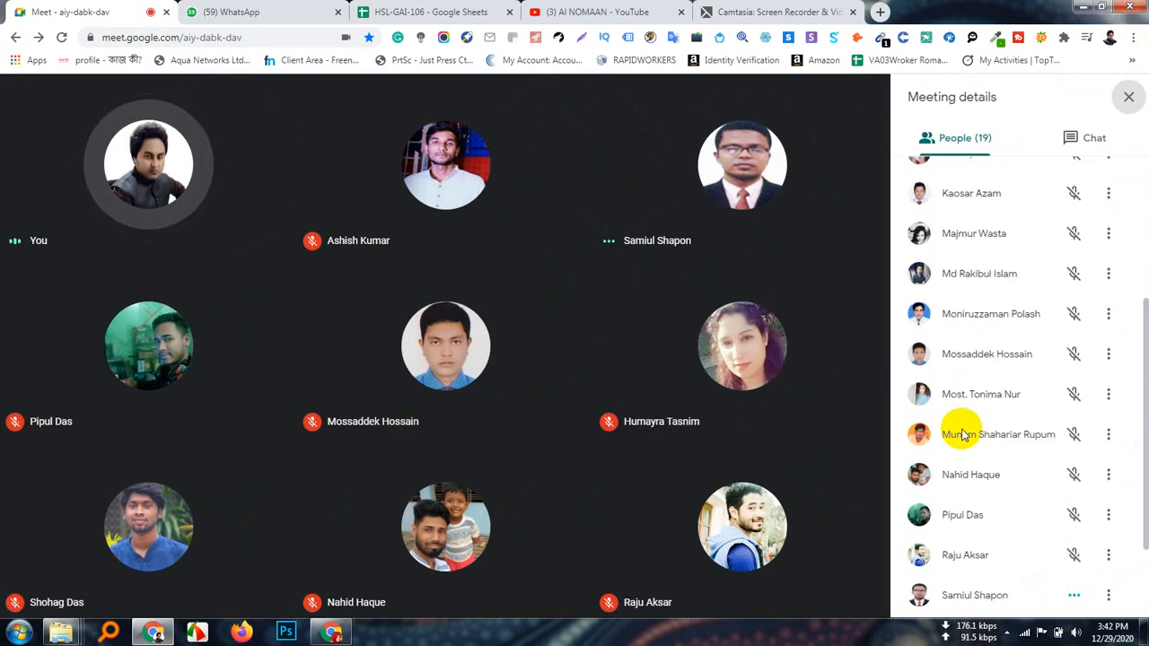
Step: Look through the participant list again from beginning to end to check who is in the call
scroll(962, 436, up, 4)
scroll(962, 436, down, 6)
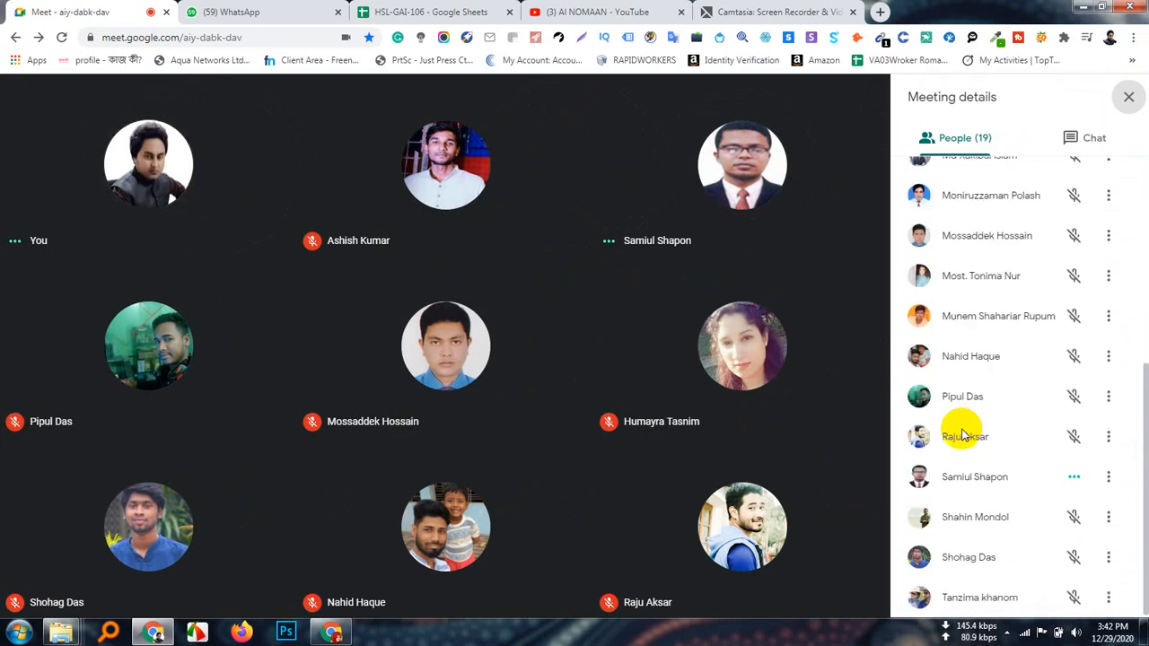
scroll(961, 436, up, 5)
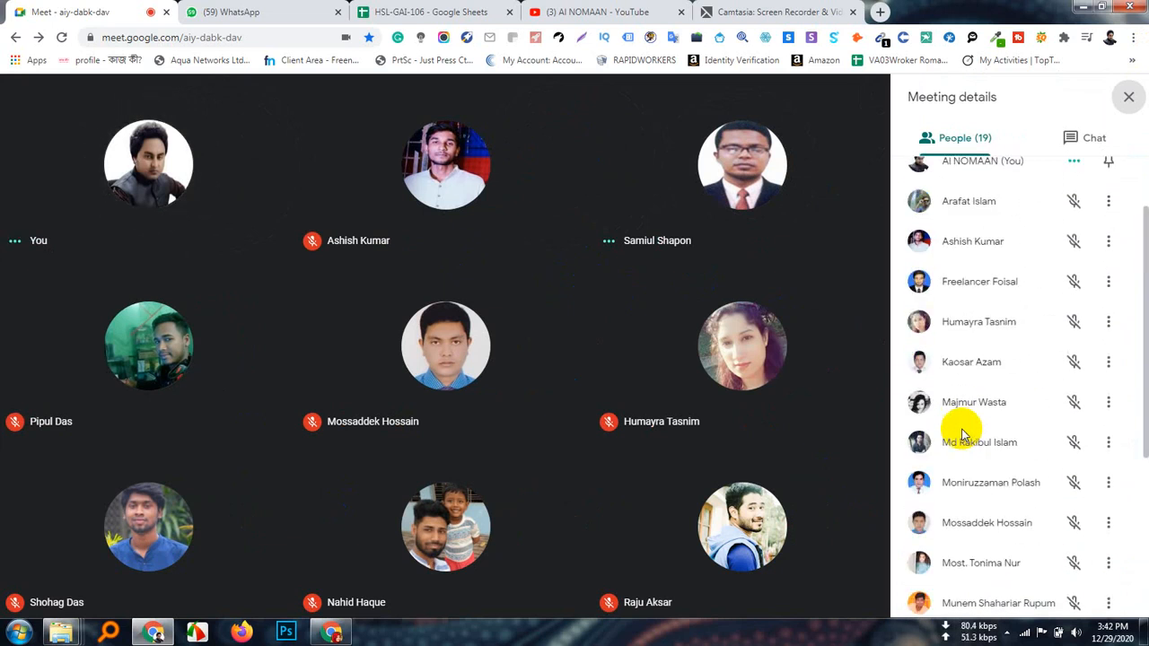
scroll(962, 436, up, 2)
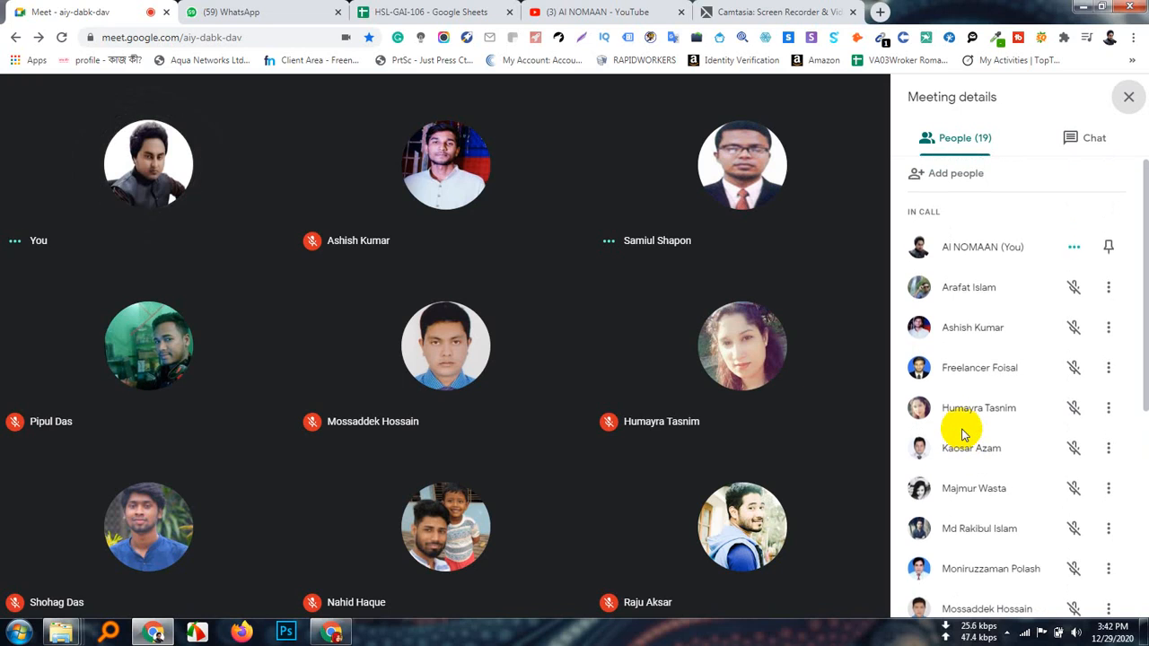
scroll(962, 435, down, 5)
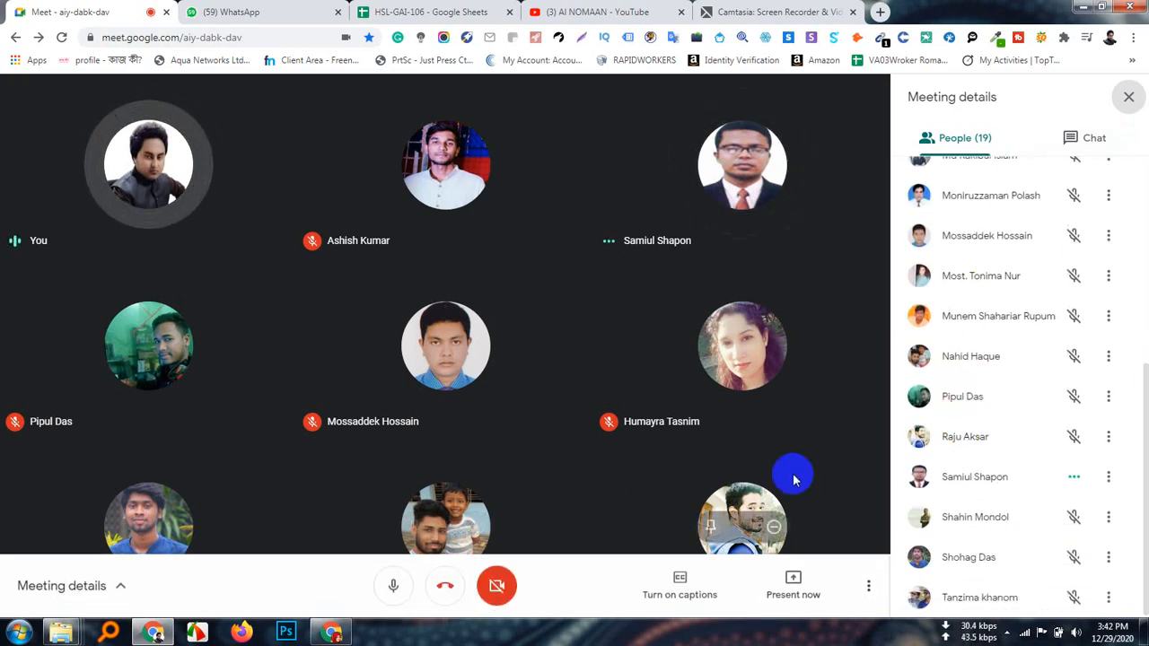
Step: Close the meeting details and pin the attendee's shared screen so it fills the call view
click(1132, 105)
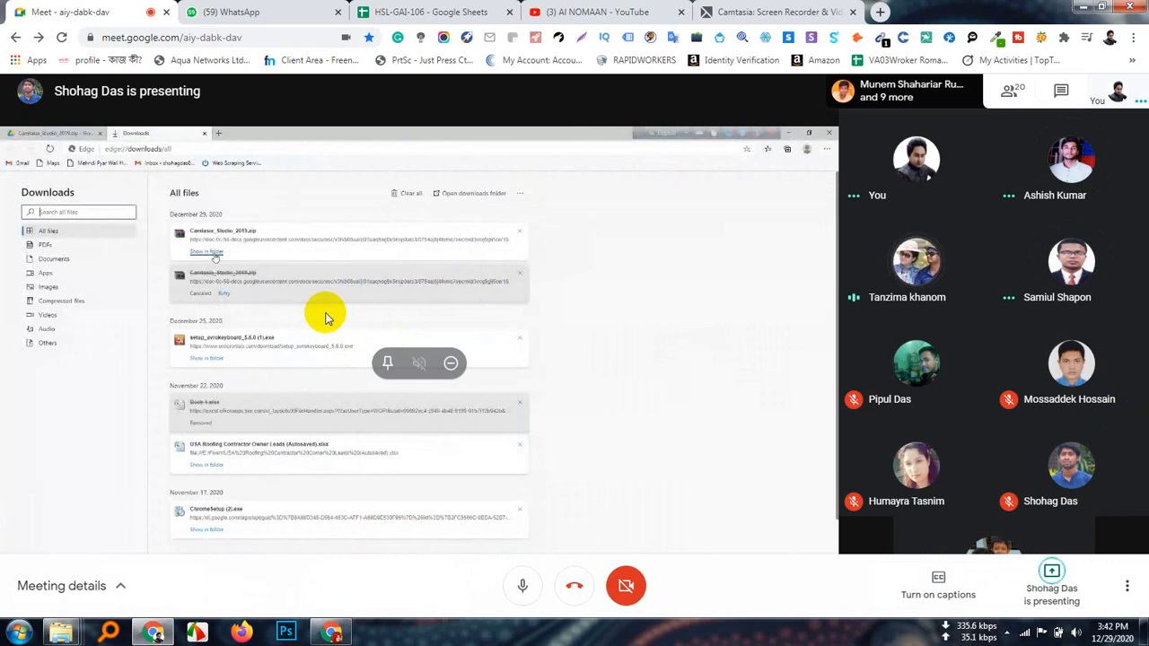
click(386, 362)
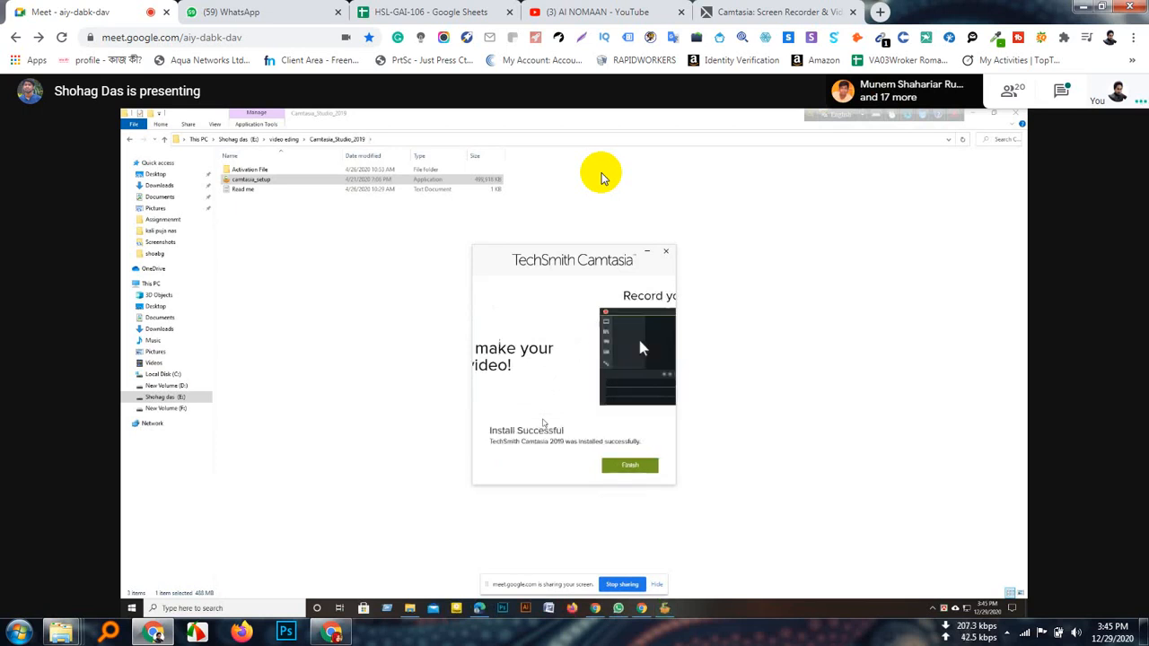
Step: Finish the TechSmith Camtasia 2019 installer on the shared screen and dismiss the Try Camtasia for Free offer
click(641, 465)
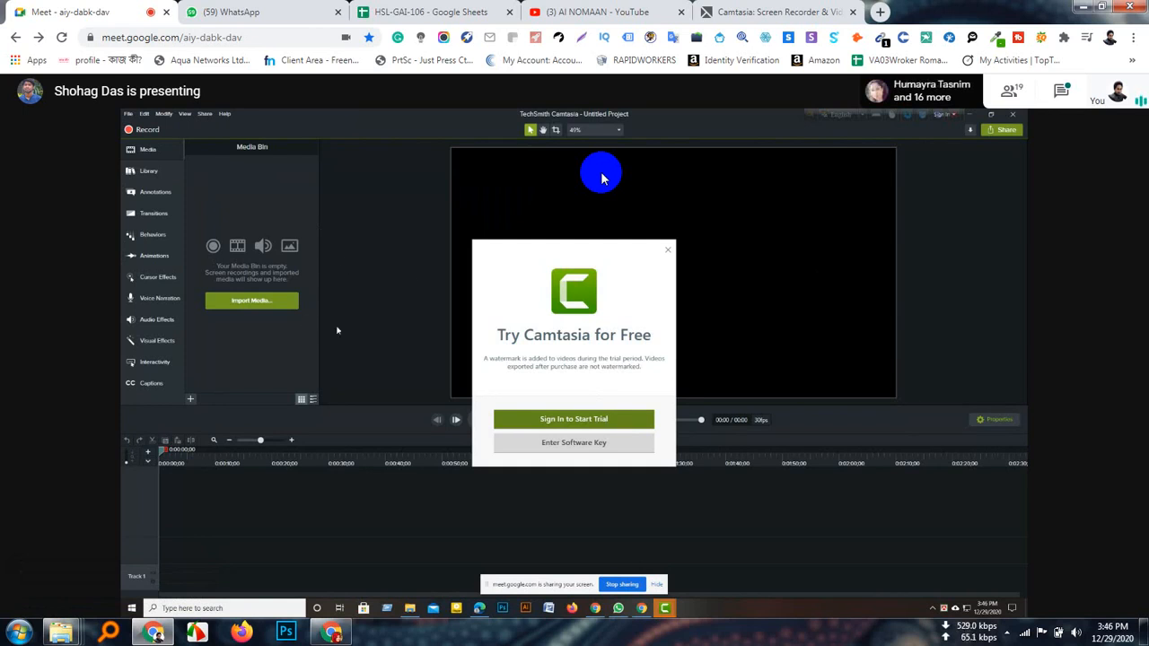
click(668, 252)
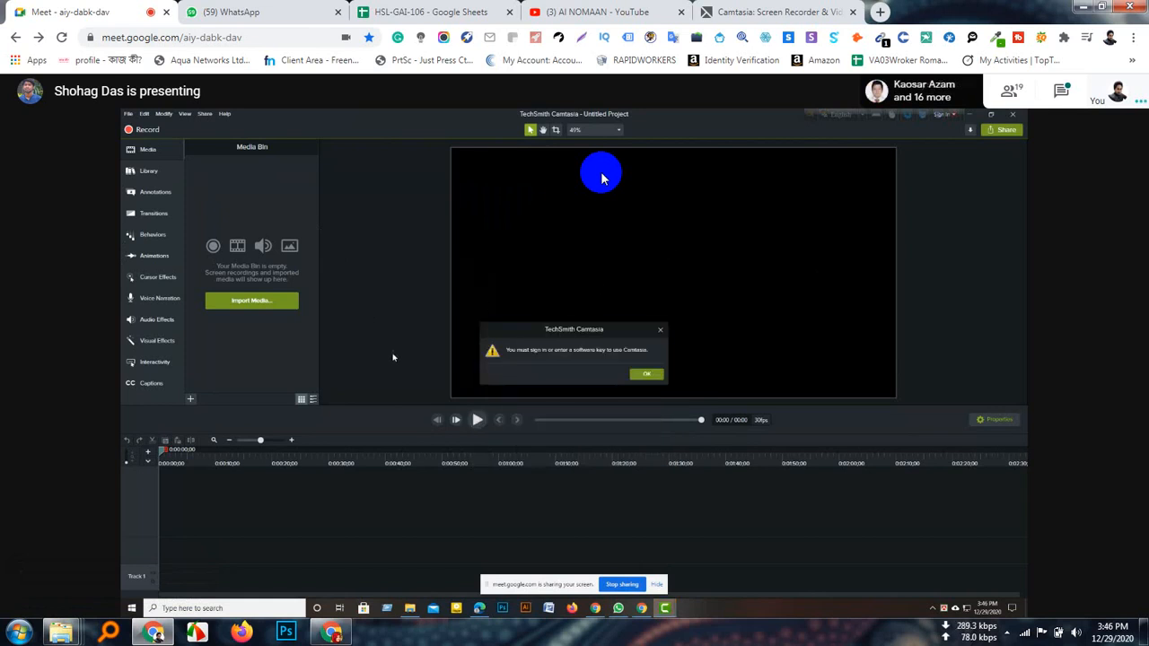
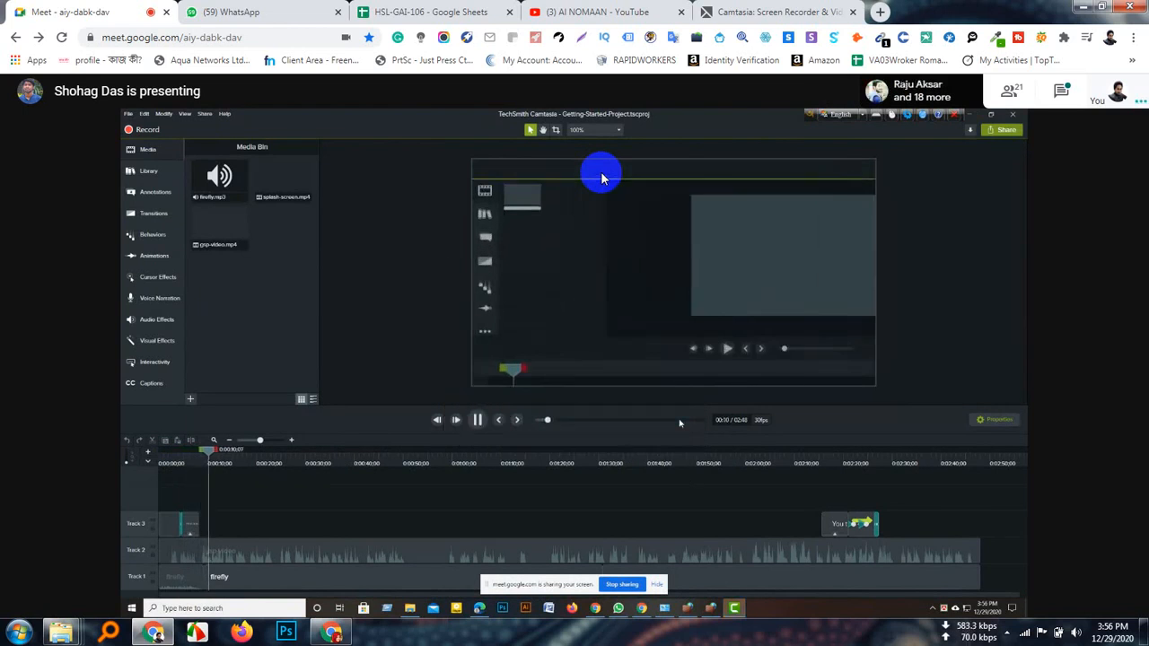
Step: Raise and lower the sound volume repeatedly while the Getting-Started project plays in the shared Camtasia window
key(XF86AudioRaiseVolume)
key(XF86AudioRaiseVolume)
key(XF86AudioRaiseVolume)
key(XF86AudioRaiseVolume)
key(XF86AudioRaiseVolume)
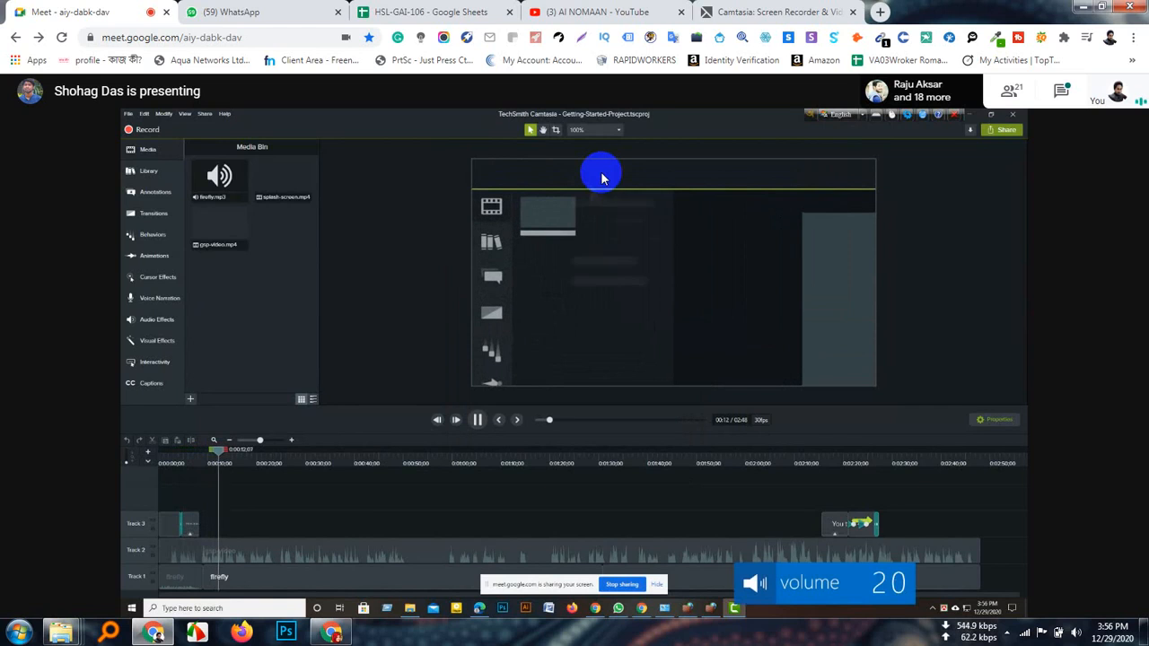
key(XF86AudioLowerVolume)
key(XF86AudioLowerVolume)
key(XF86AudioLowerVolume)
key(XF86AudioLowerVolume)
key(XF86AudioLowerVolume)
key(XF86AudioLowerVolume)
key(XF86AudioLowerVolume)
key(XF86AudioLowerVolume)
key(XF86AudioRaiseVolume)
key(XF86AudioRaiseVolume)
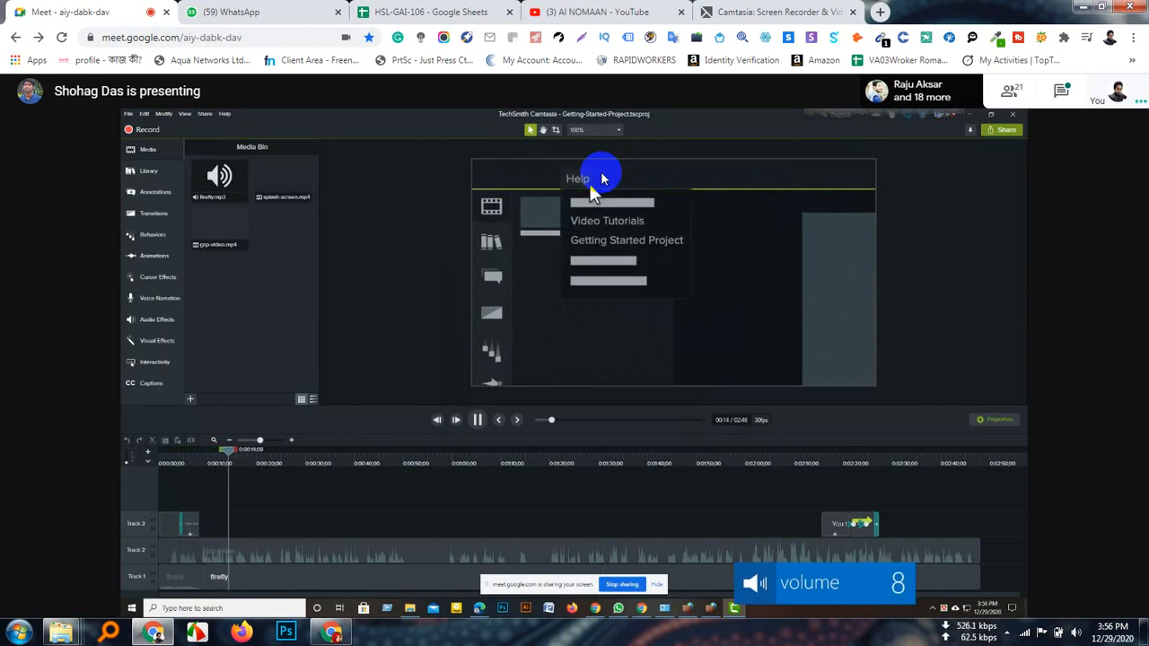
key(XF86AudioLowerVolume)
key(XF86AudioLowerVolume)
key(XF86AudioLowerVolume)
key(XF86AudioLowerVolume)
key(XF86AudioRaiseVolume)
key(XF86AudioRaiseVolume)
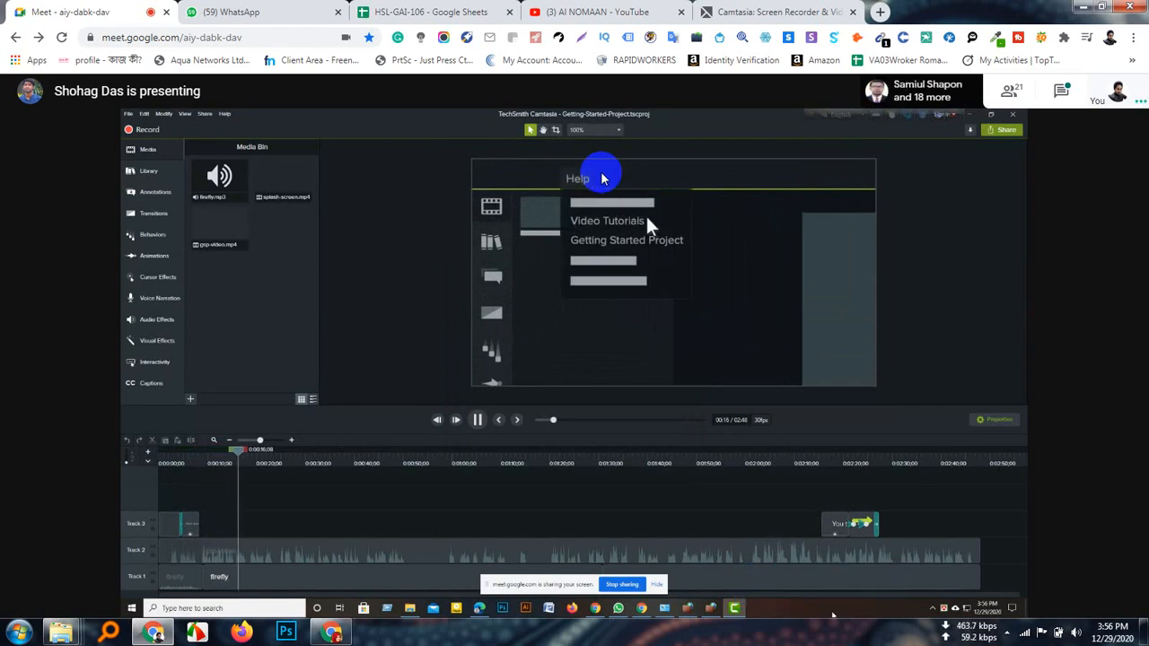
key(XF86AudioRaiseVolume)
key(XF86AudioRaiseVolume)
key(XF86AudioRaiseVolume)
key(XF86AudioRaiseVolume)
key(XF86AudioRaiseVolume)
key(XF86AudioRaiseVolume)
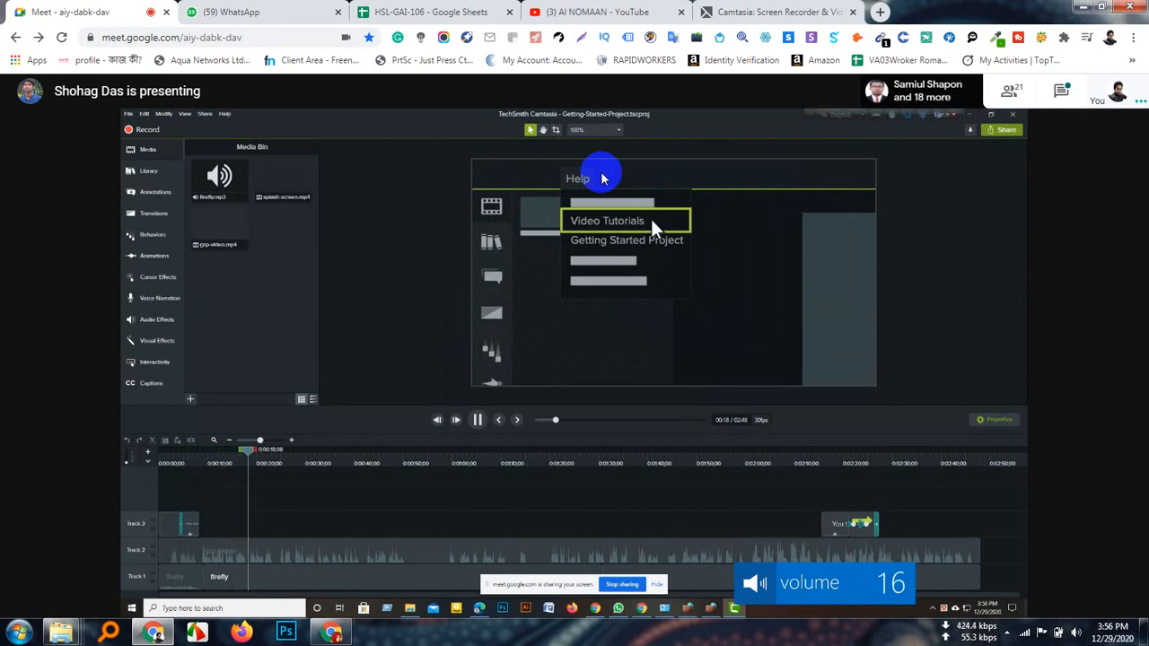
key(XF86AudioRaiseVolume)
key(XF86AudioRaiseVolume)
key(XF86AudioRaiseVolume)
key(XF86AudioRaiseVolume)
key(XF86AudioRaiseVolume)
key(XF86AudioRaiseVolume)
key(XF86AudioRaiseVolume)
key(XF86AudioRaiseVolume)
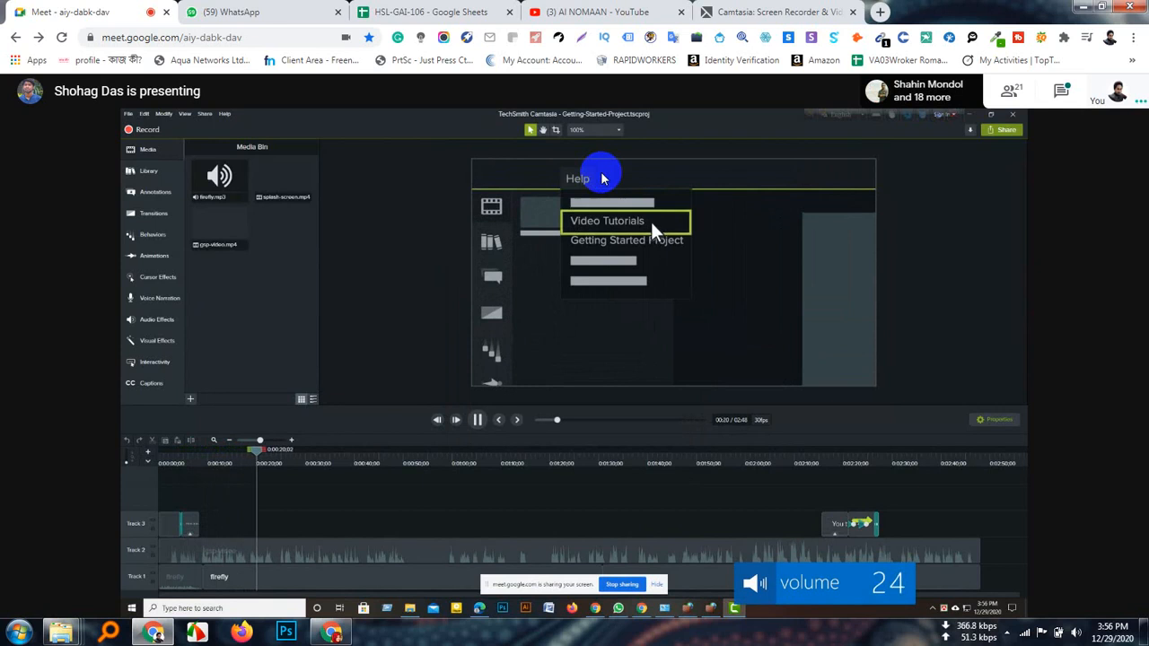
key(XF86AudioRaiseVolume)
key(XF86AudioRaiseVolume)
key(XF86AudioLowerVolume)
key(XF86AudioLowerVolume)
key(XF86AudioLowerVolume)
key(XF86AudioLowerVolume)
key(XF86AudioLowerVolume)
key(XF86AudioLowerVolume)
key(XF86AudioLowerVolume)
key(XF86AudioLowerVolume)
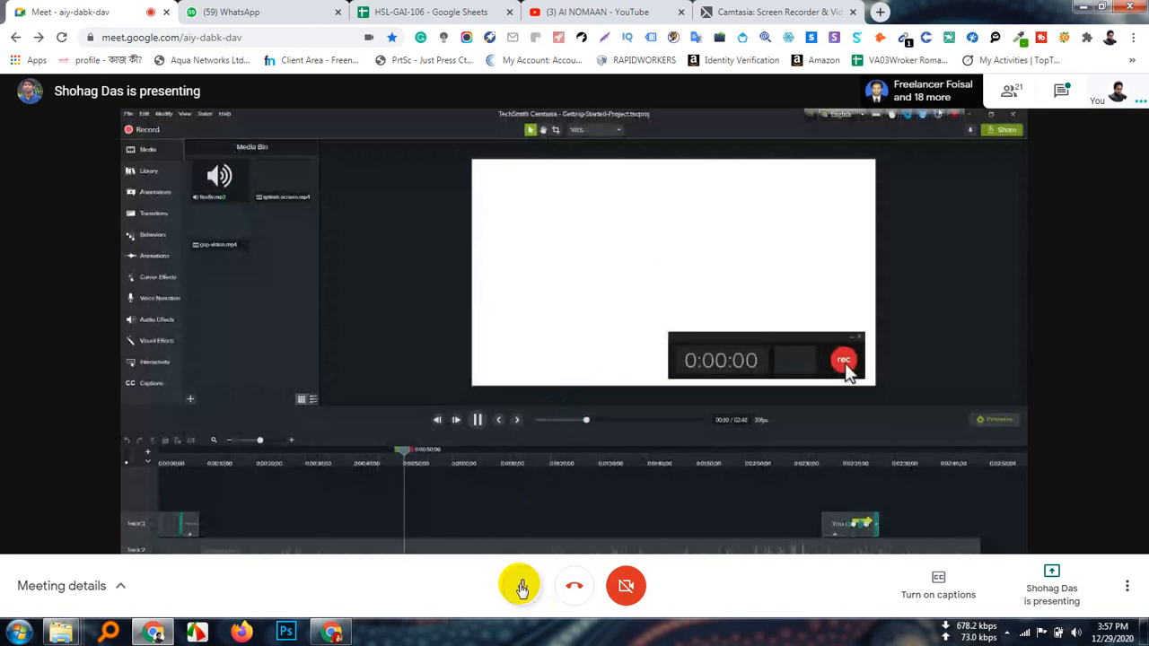
Step: Toggle the microphone in the Google Meet call during the attendee's presentation
click(523, 586)
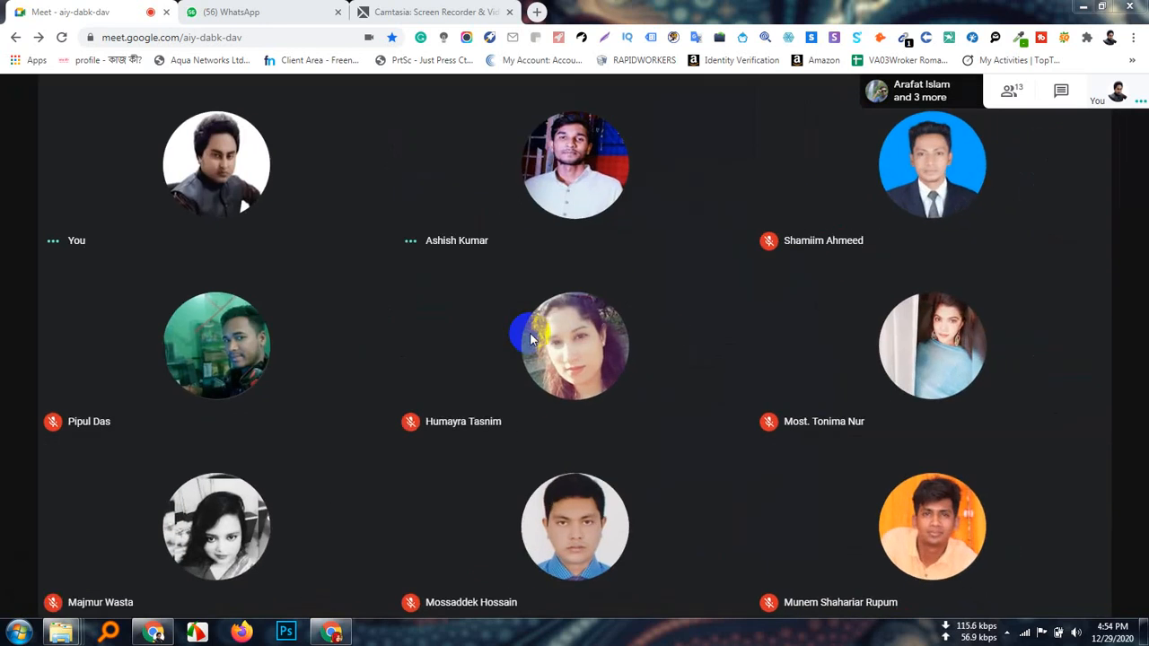
click(1008, 632)
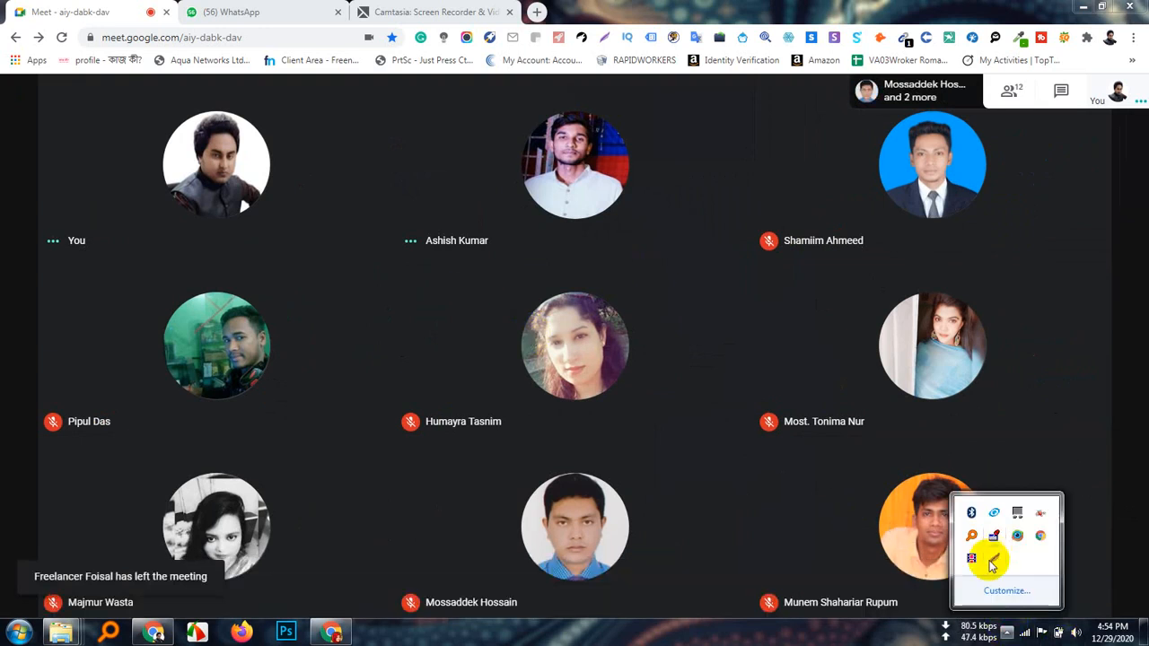
click(641, 418)
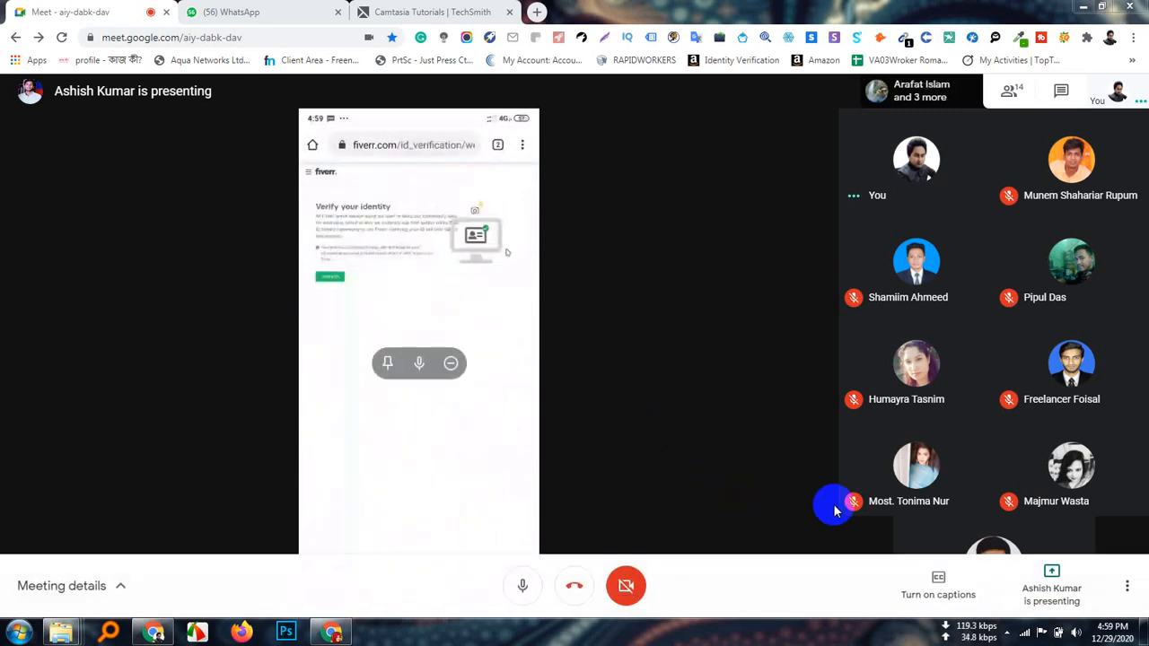
click(1006, 634)
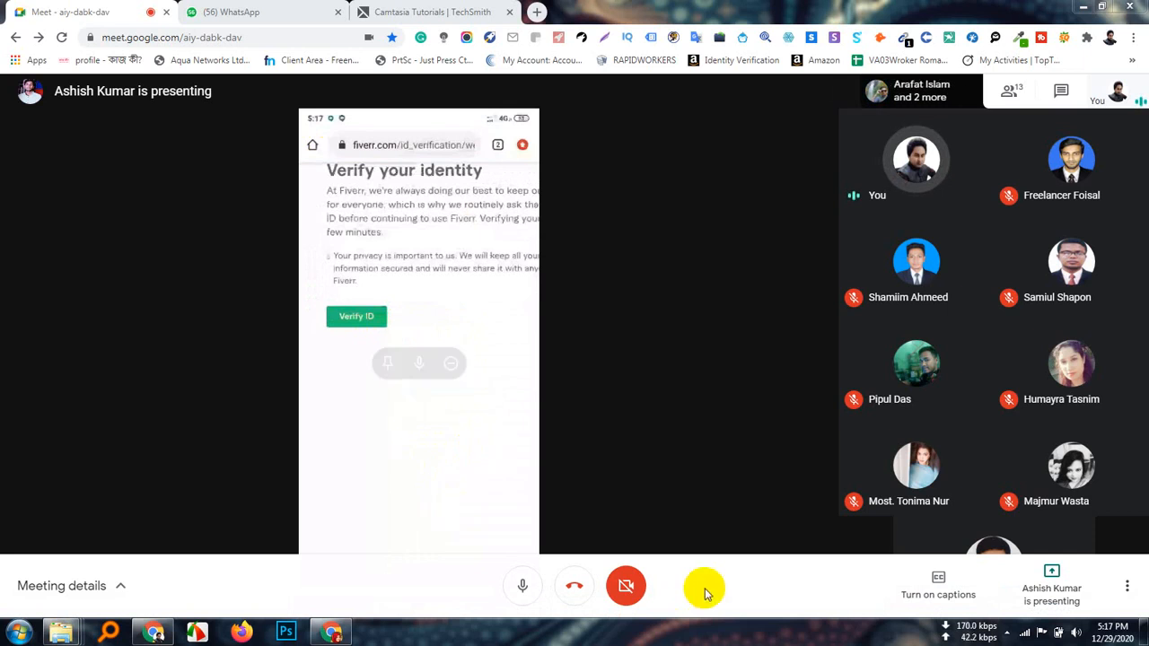
click(1009, 633)
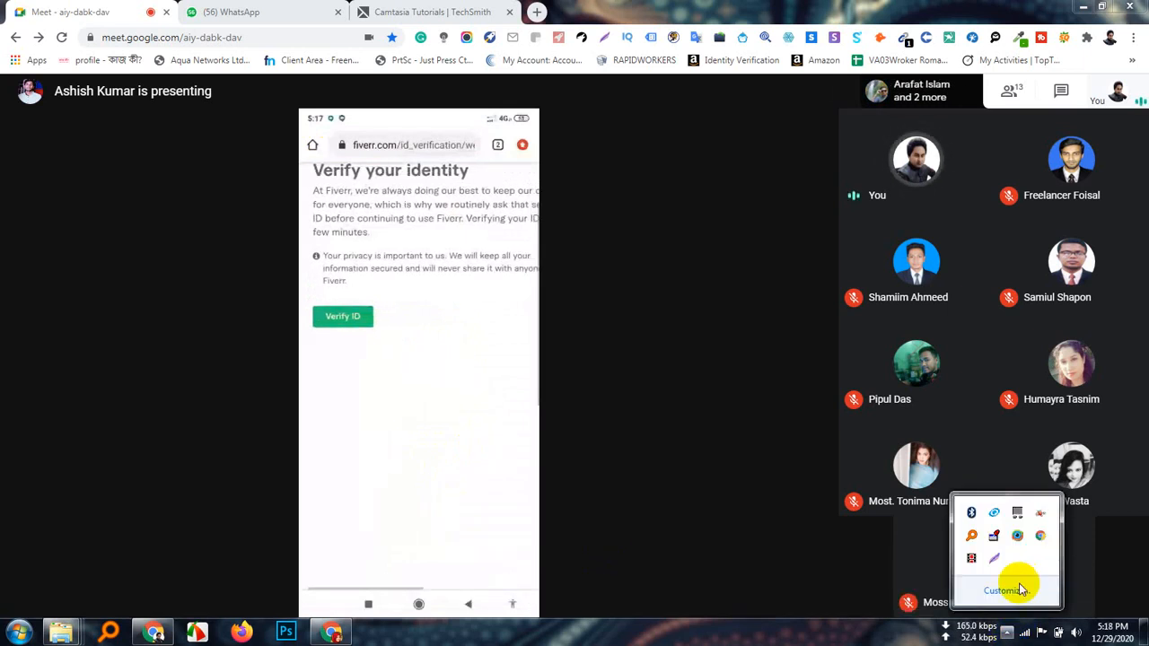